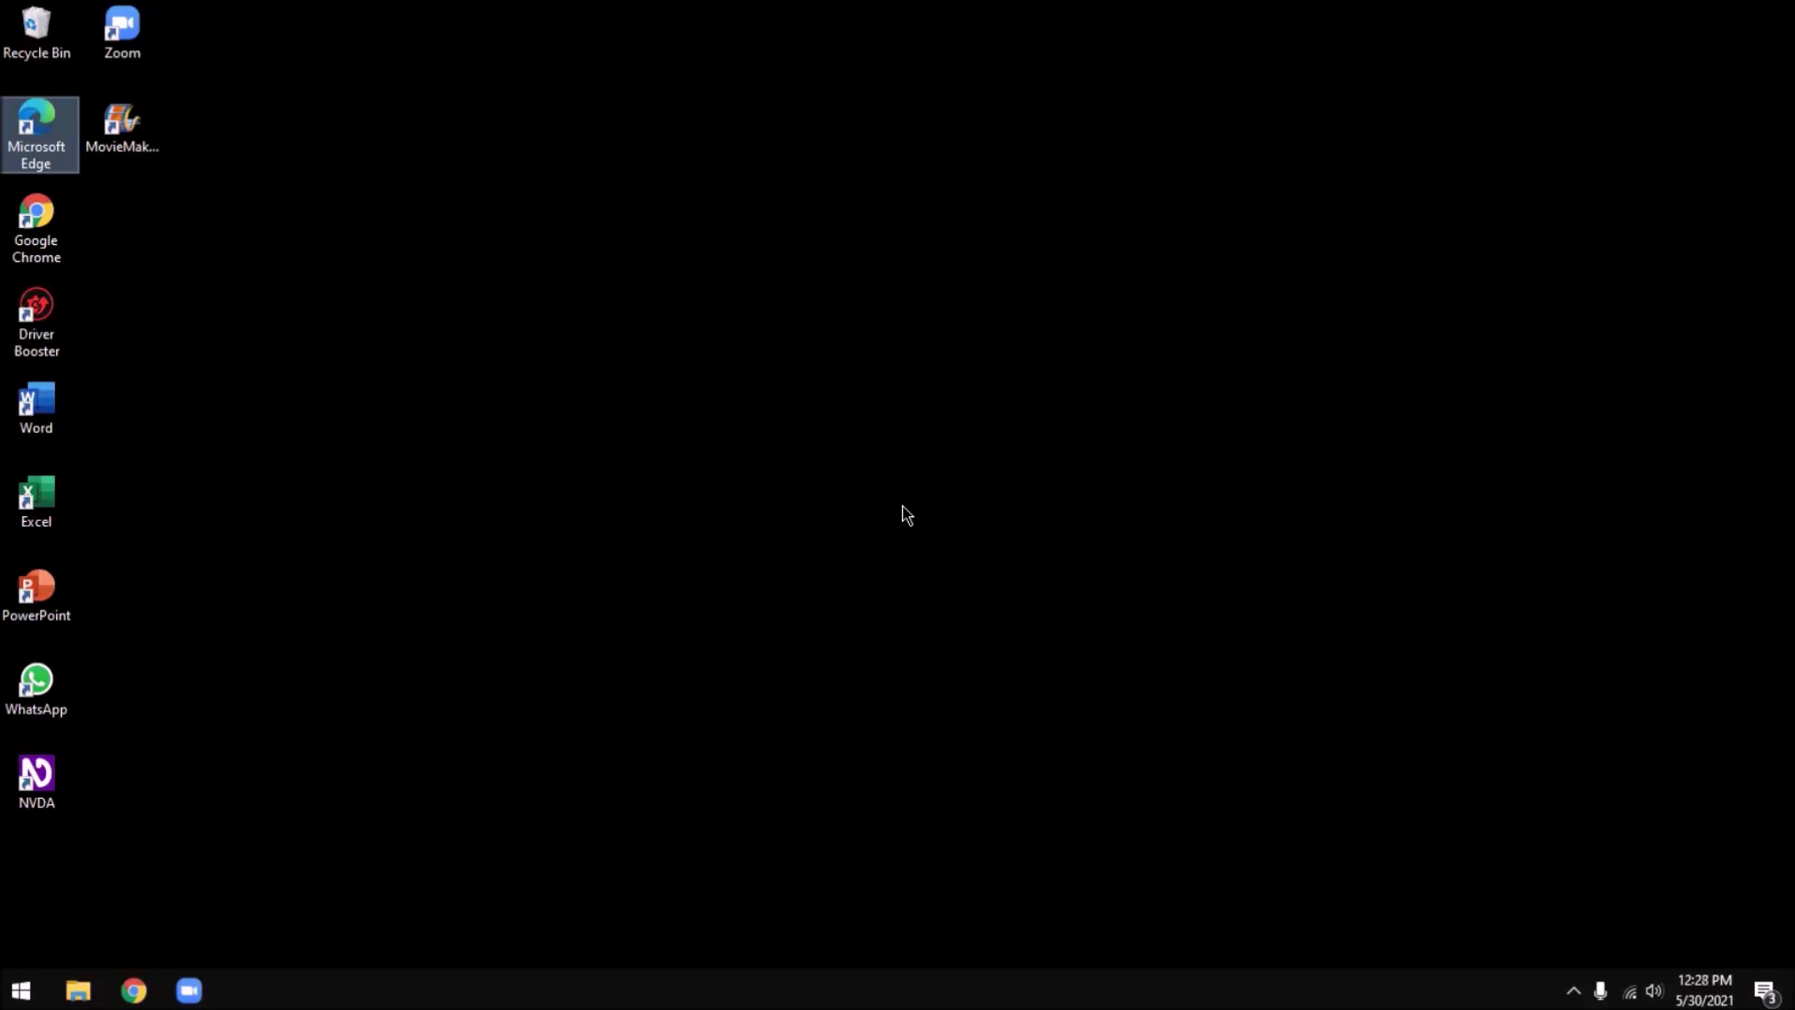
Step: Open a File Explorer window and go to the Downloads folder
{"action": "key", "text": "Down"}
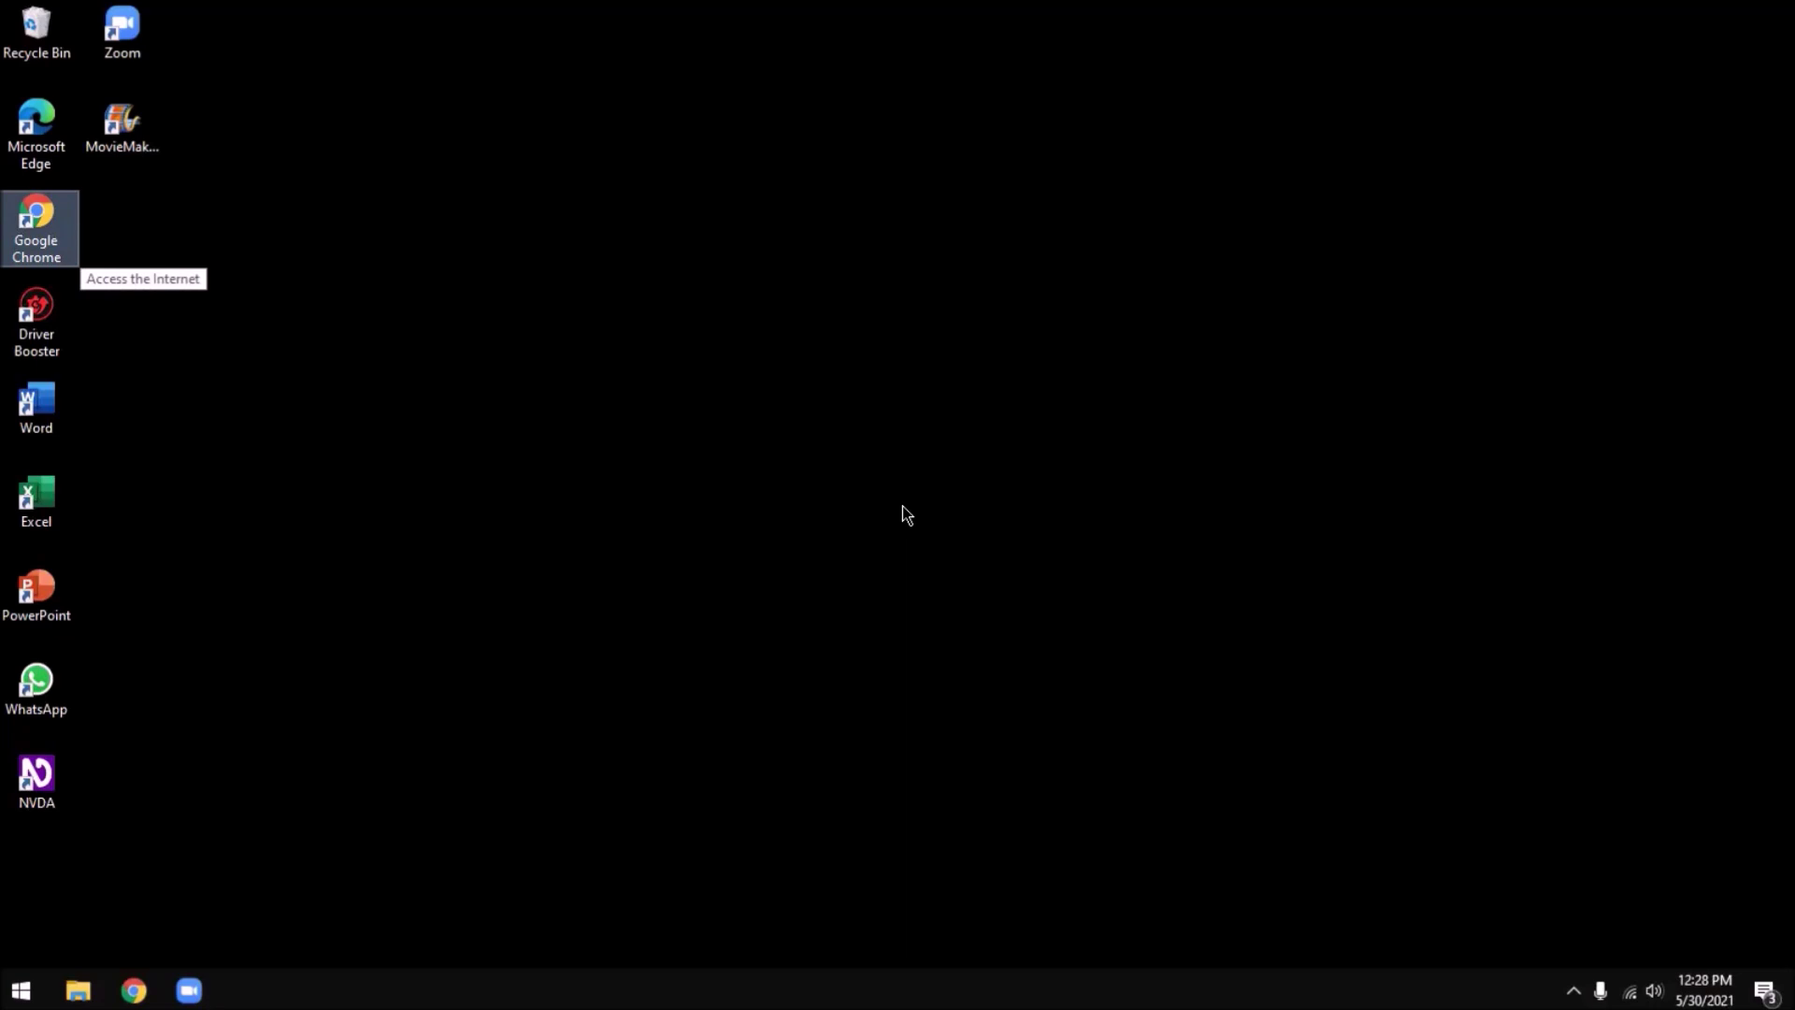
{"action": "key", "text": "super+e"}
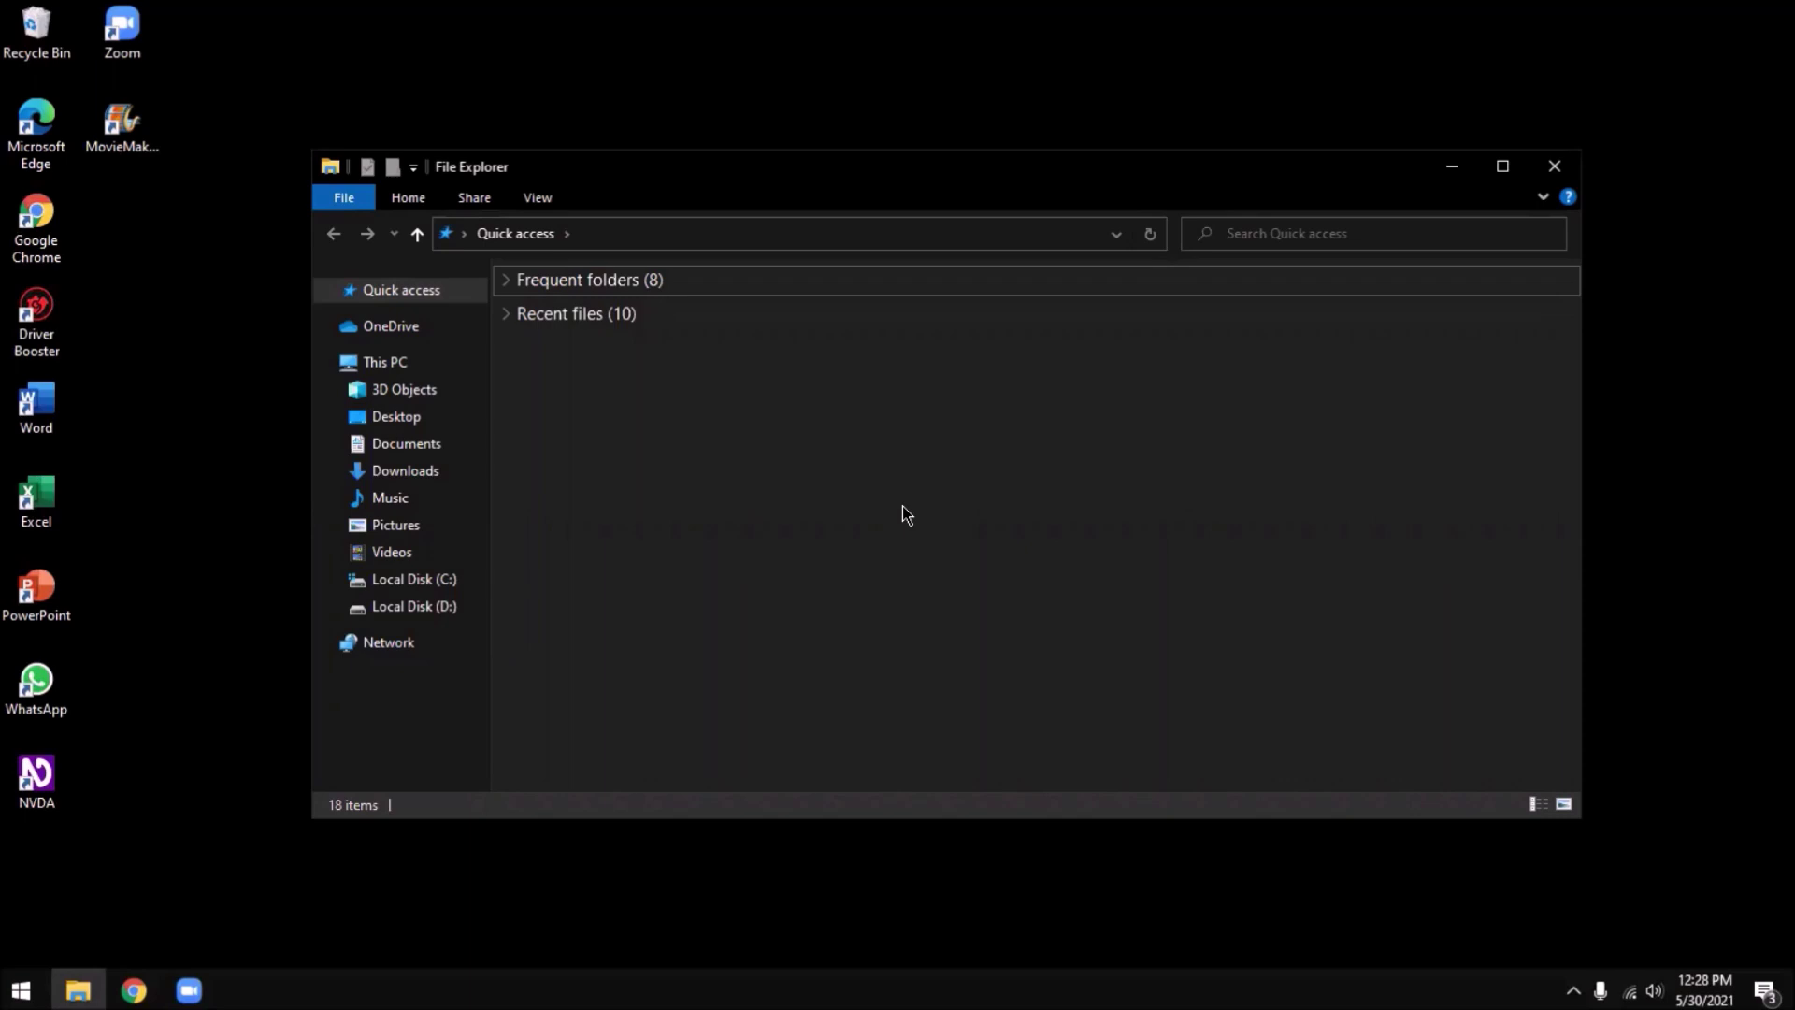
{"action": "key", "text": "shift+Tab"}
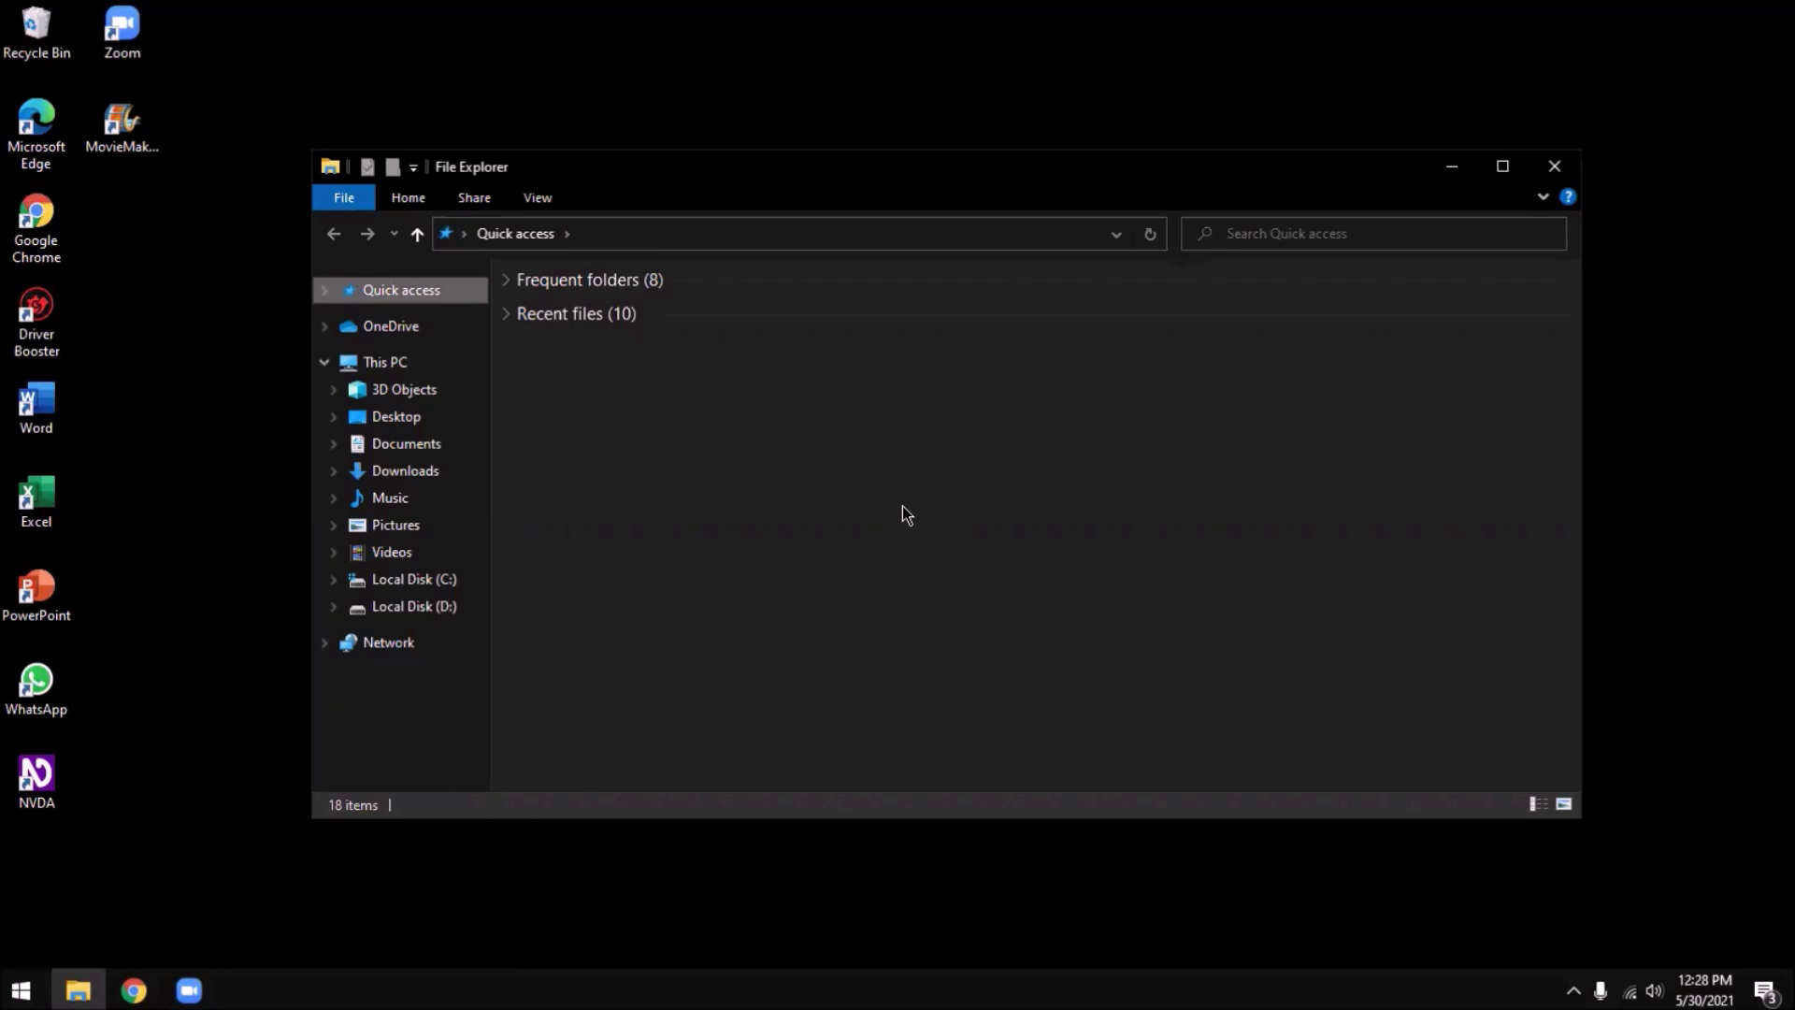
{"action": "key", "text": "d"}
{"action": "key", "text": "Down"}
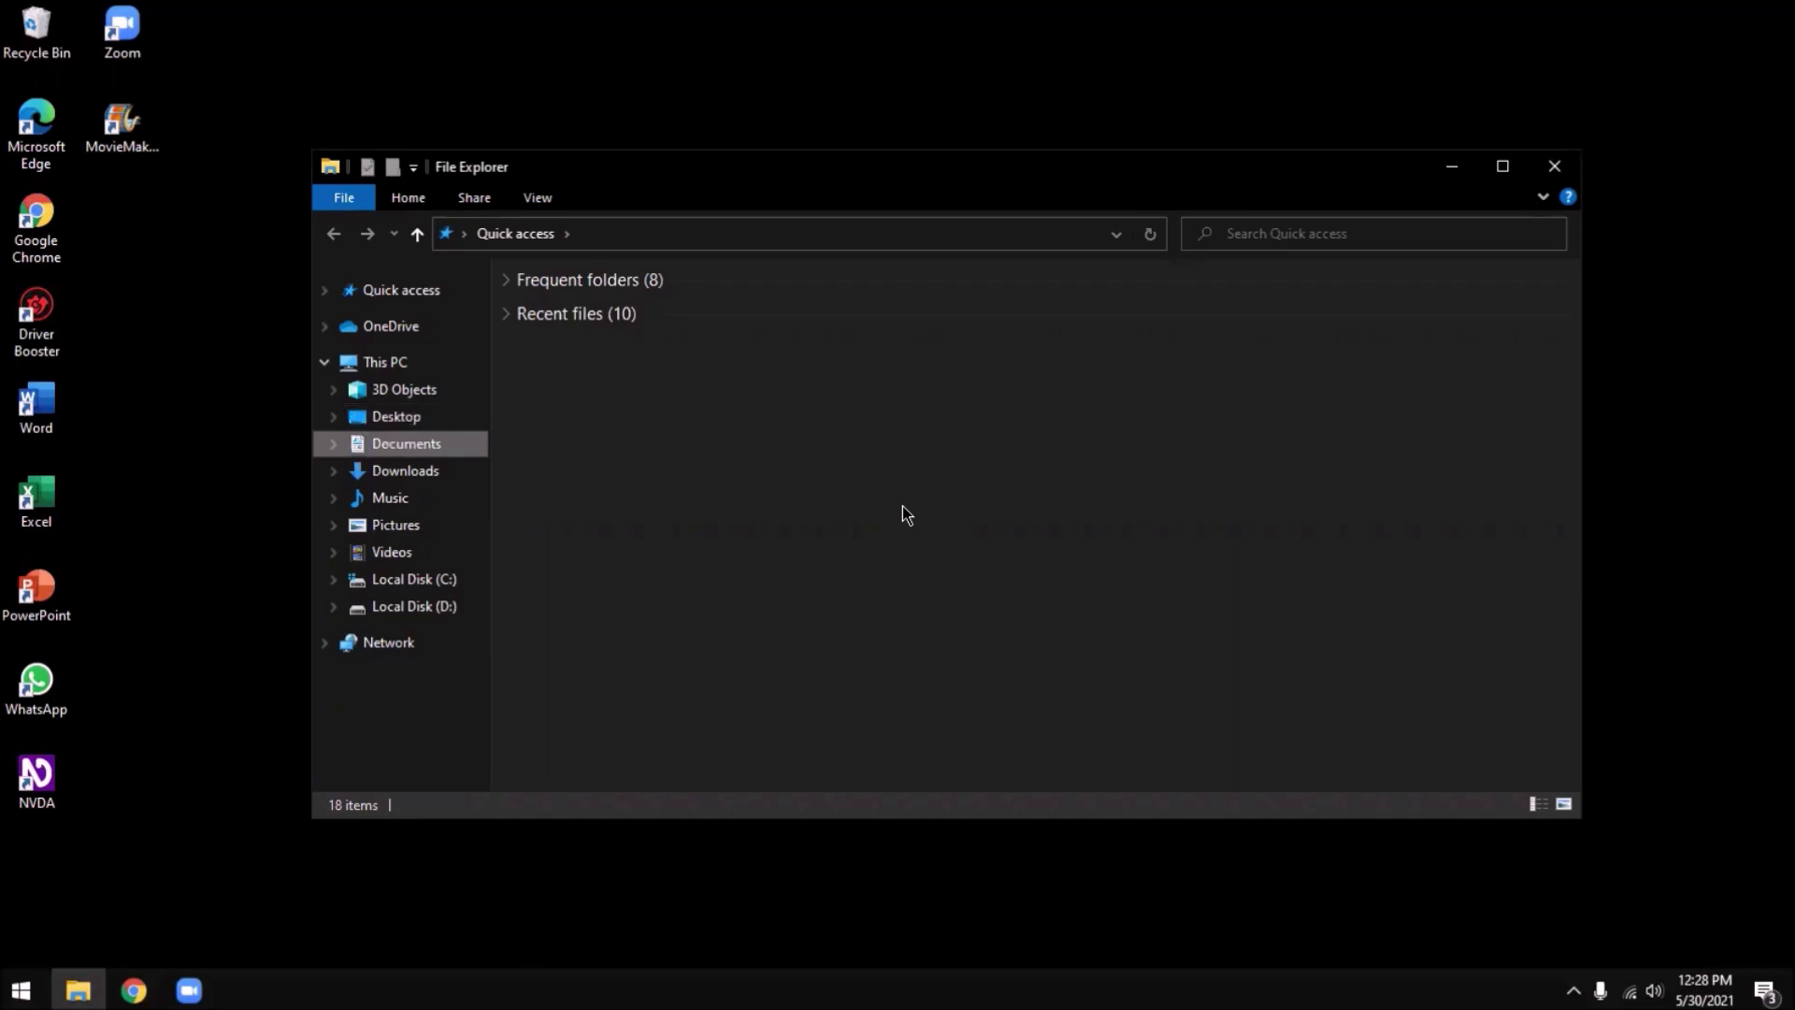
{"action": "key", "text": "Down"}
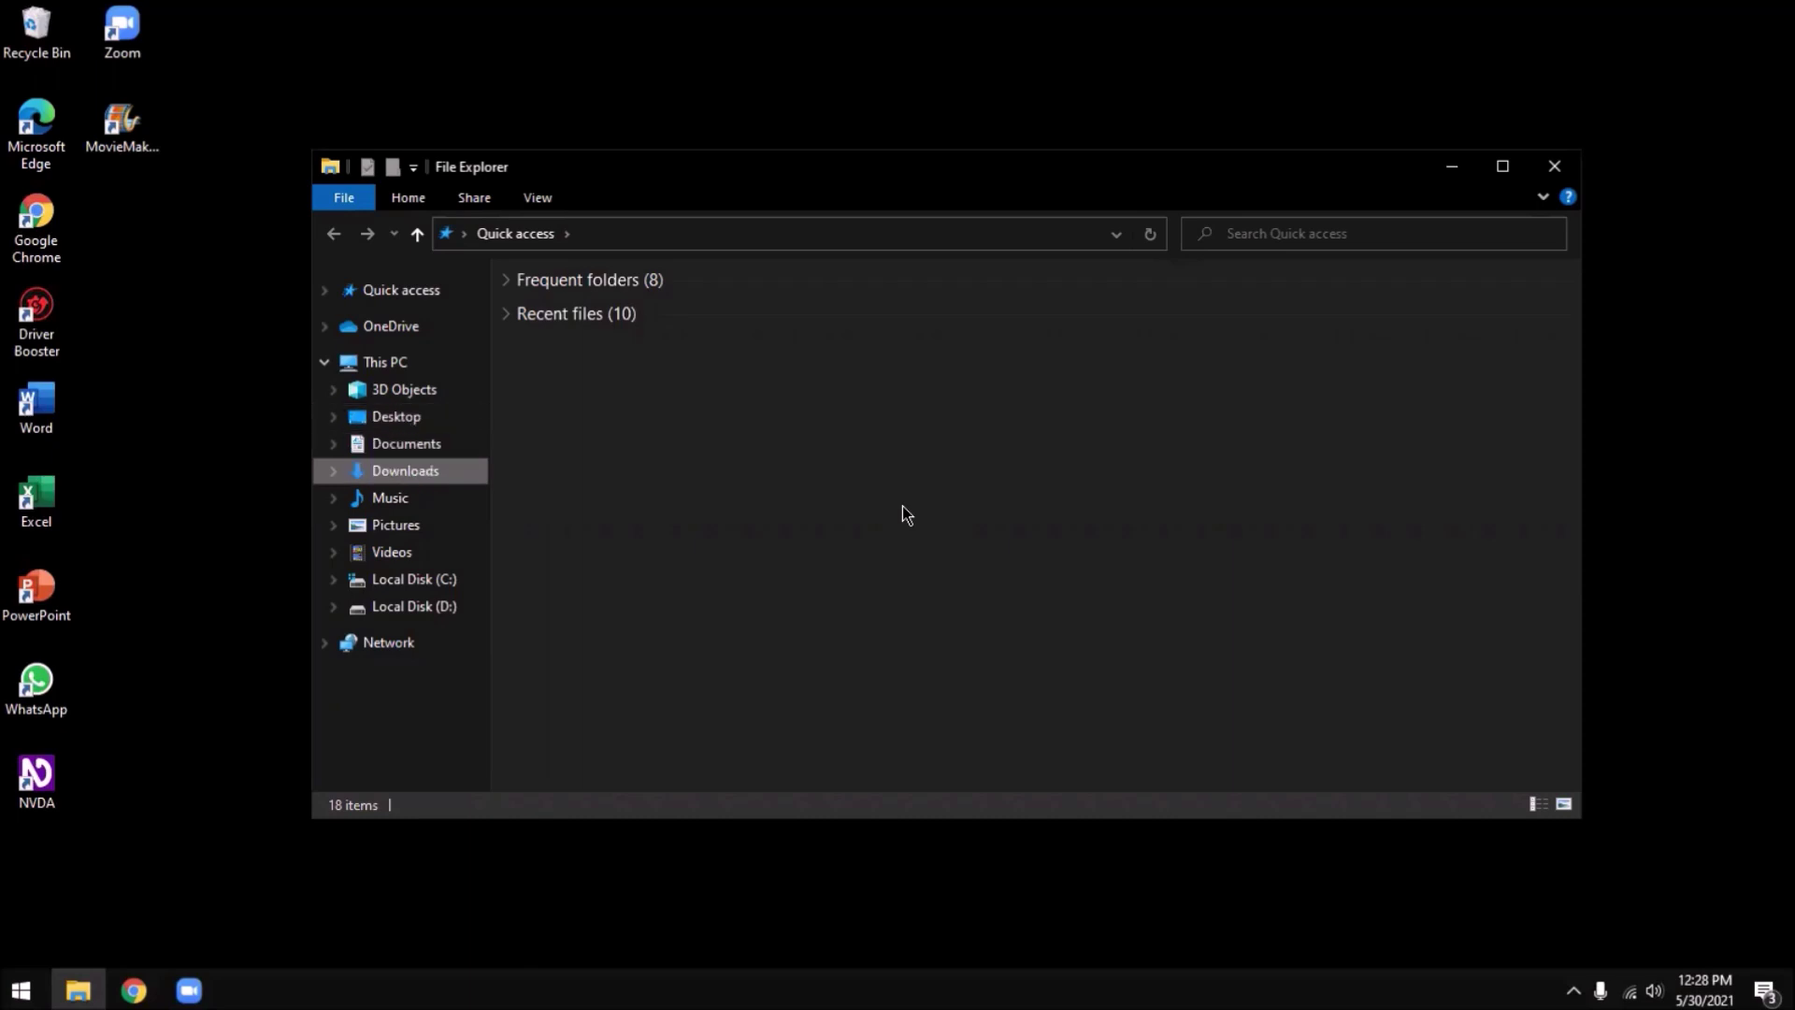
{"action": "key", "text": "Return"}
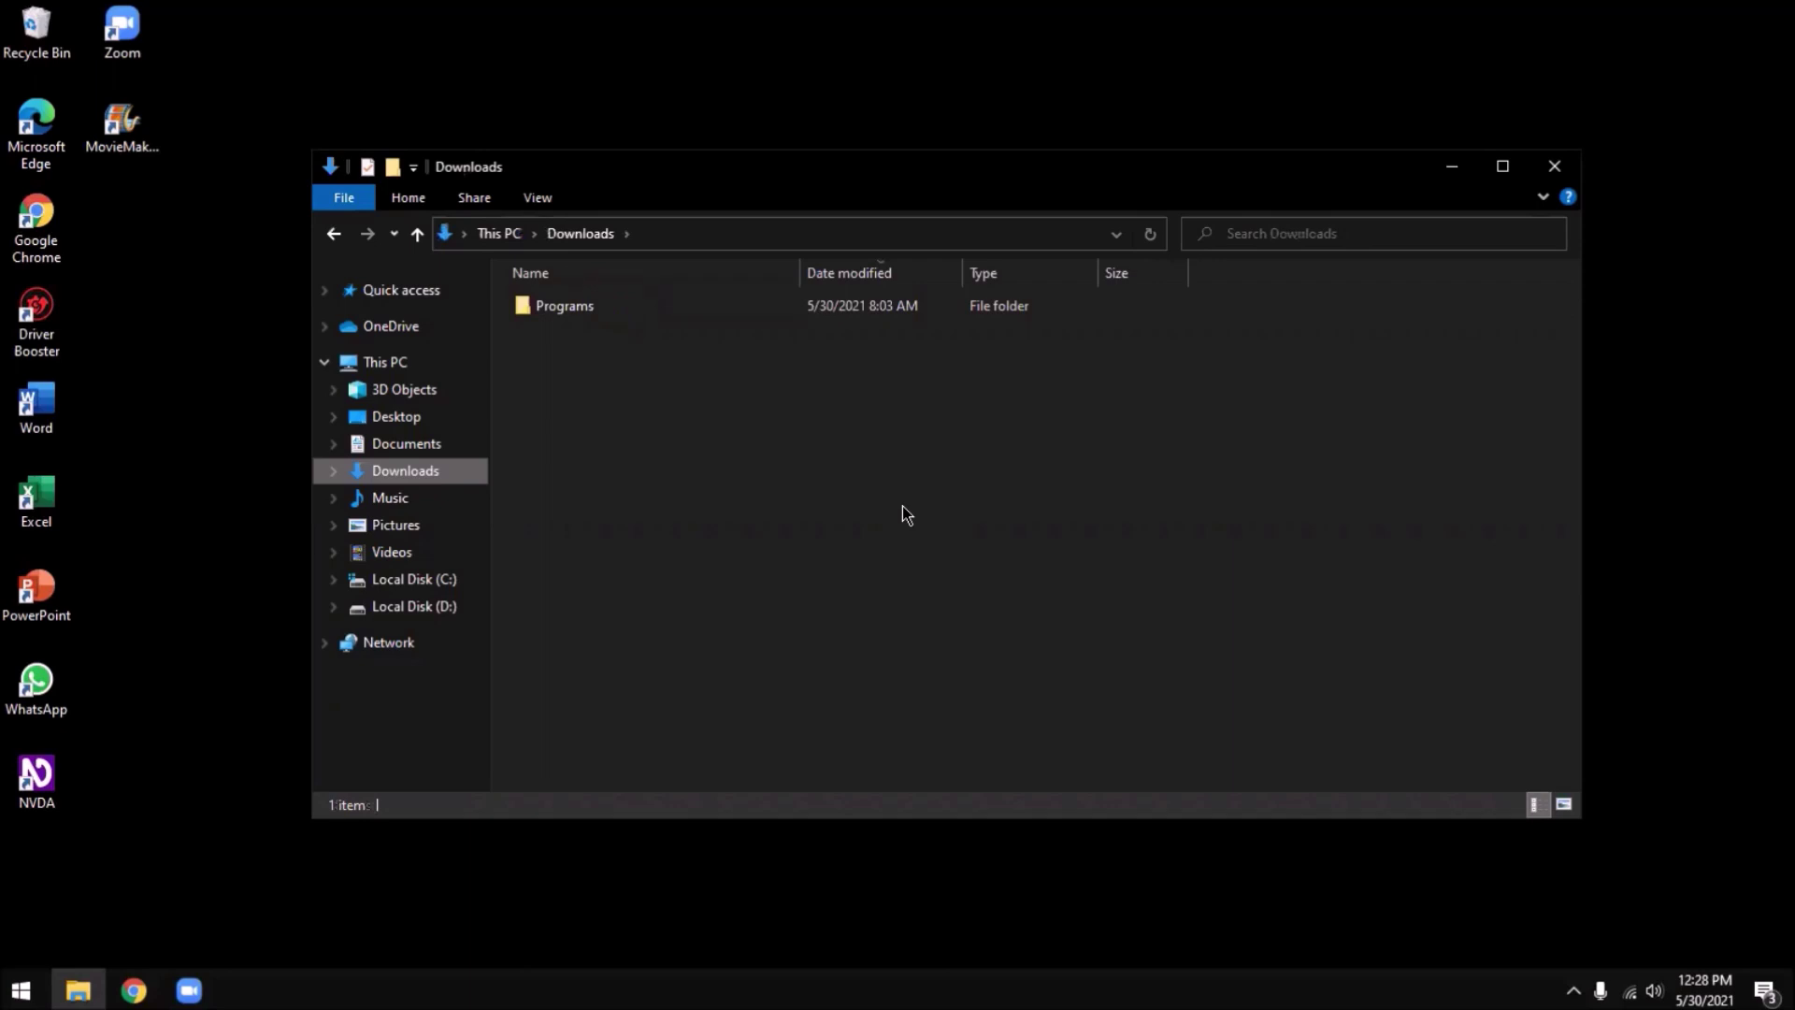
Step: Open the Reaper folder inside the Programs folder
{"action": "key", "text": "Tab"}
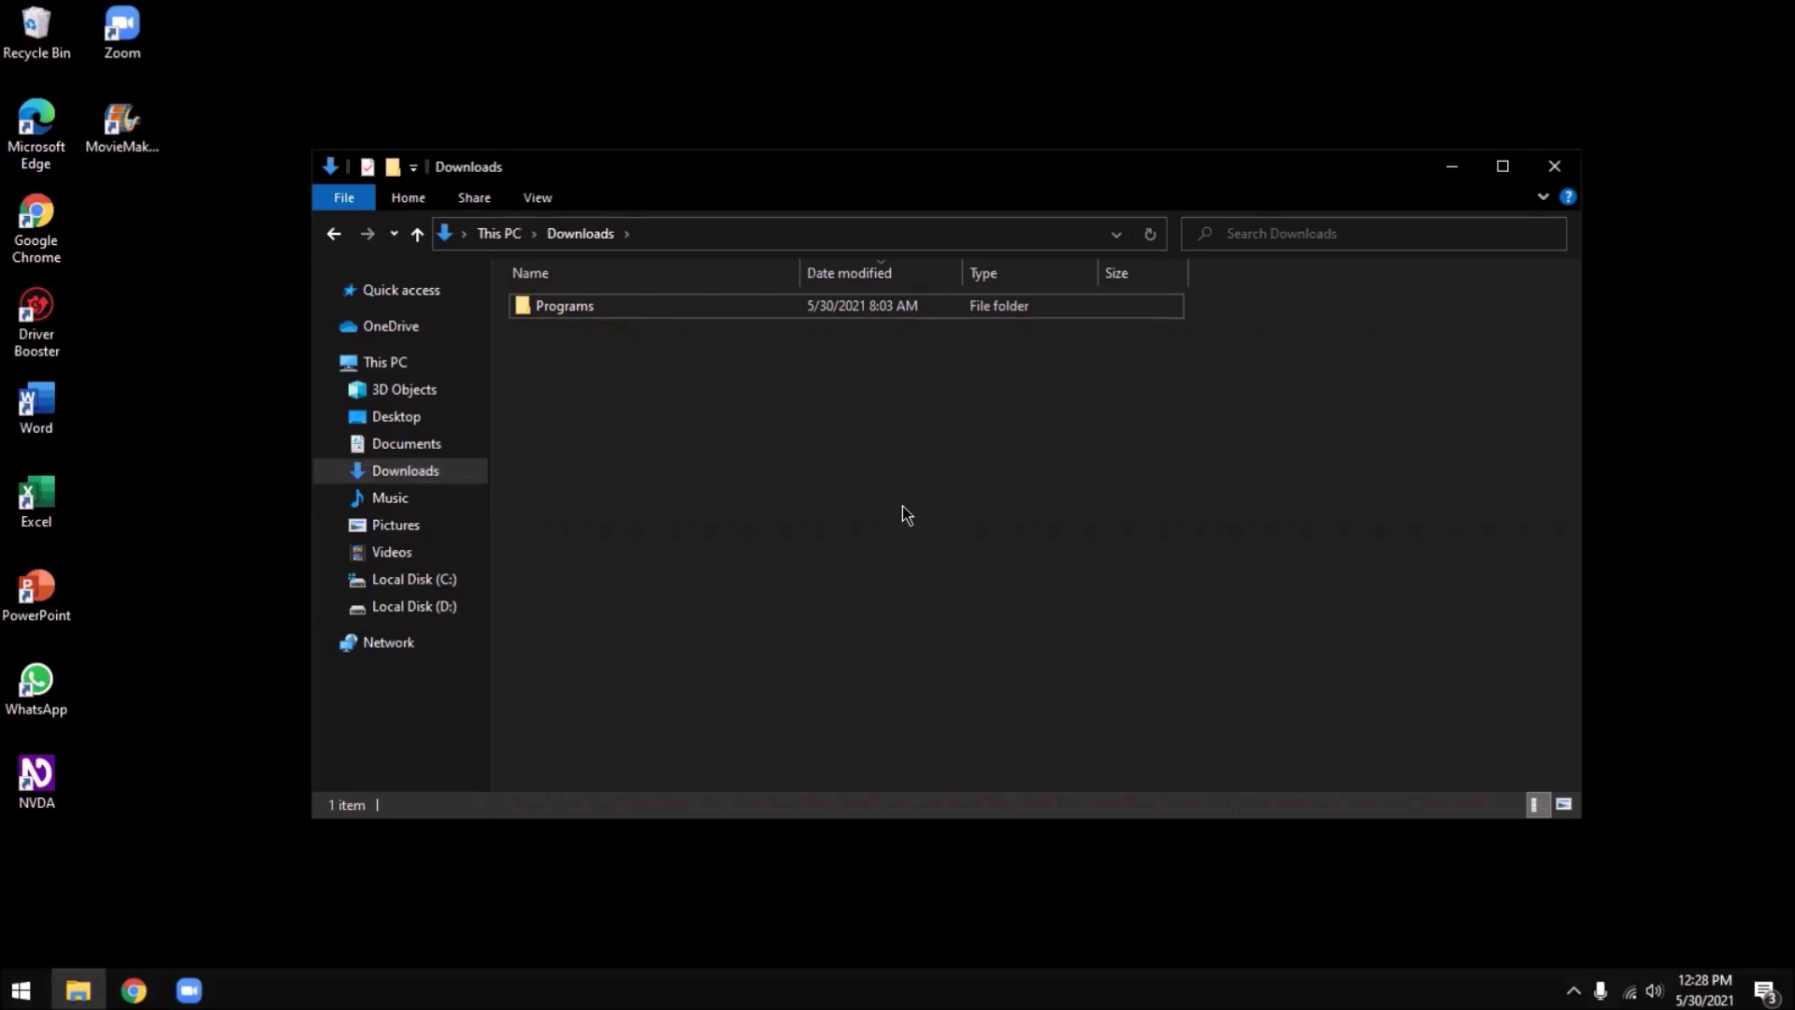
{"action": "key", "text": "space"}
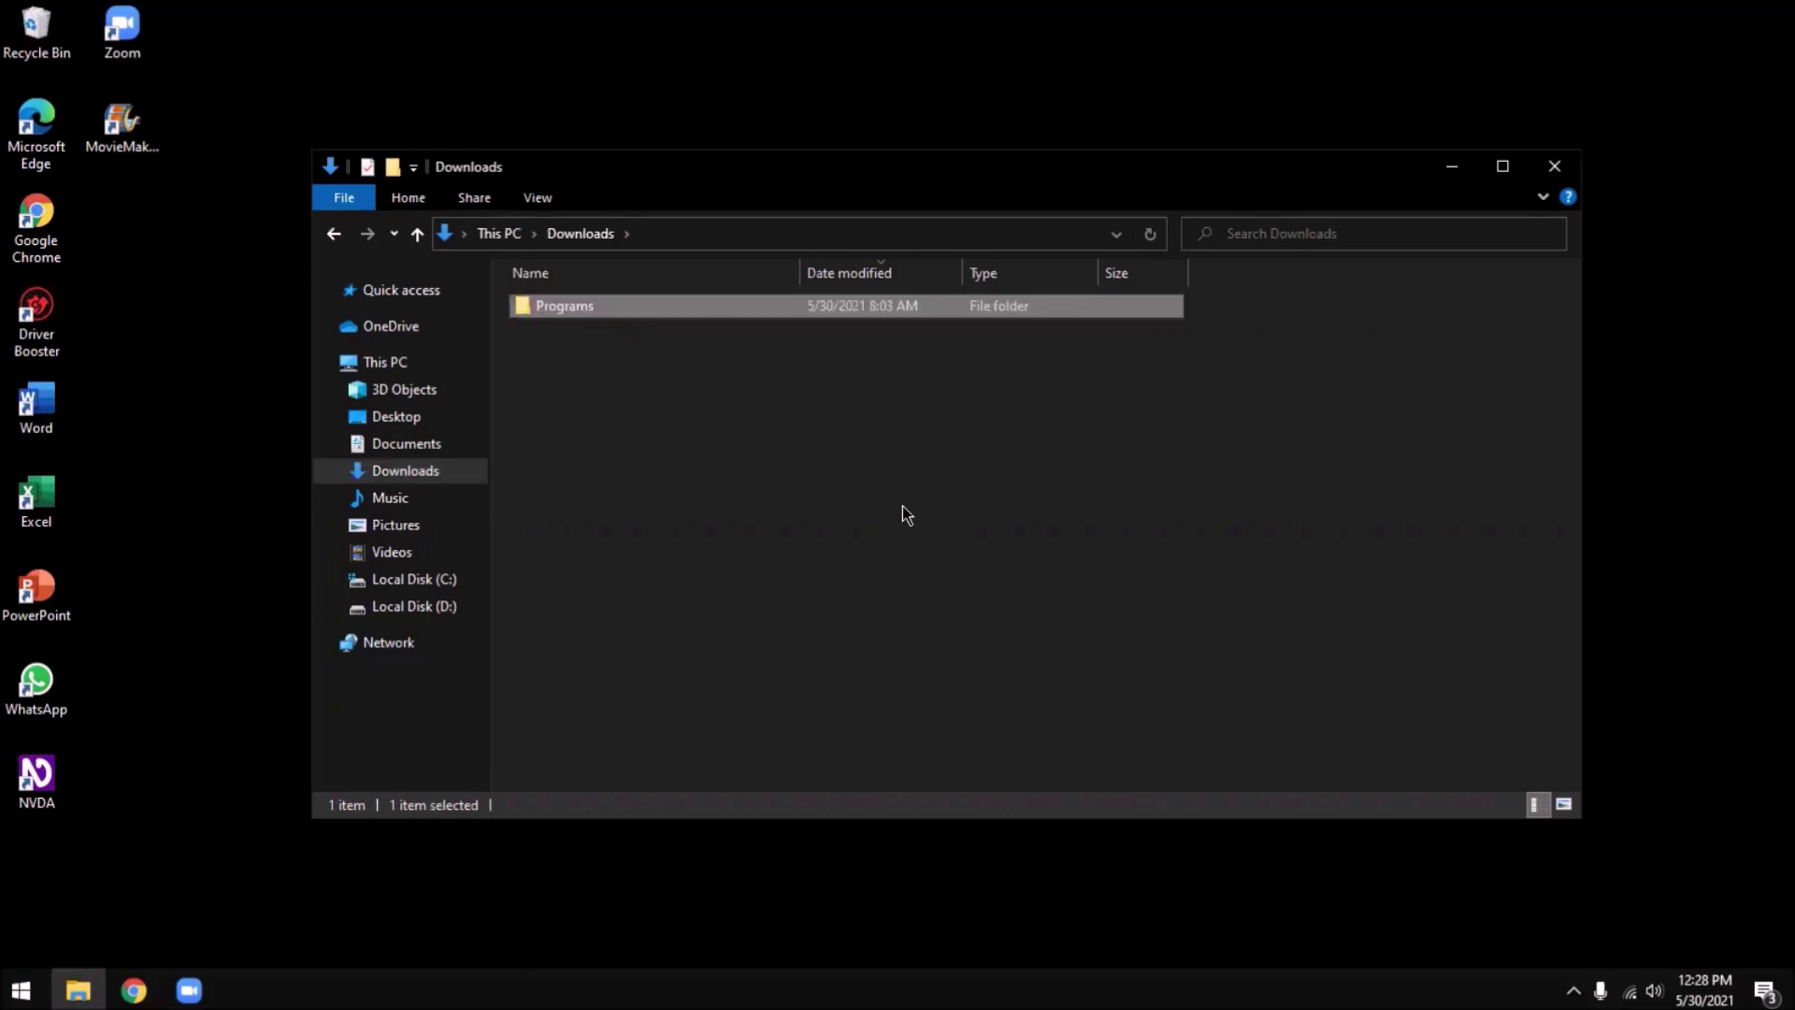
{"action": "key", "text": "Return"}
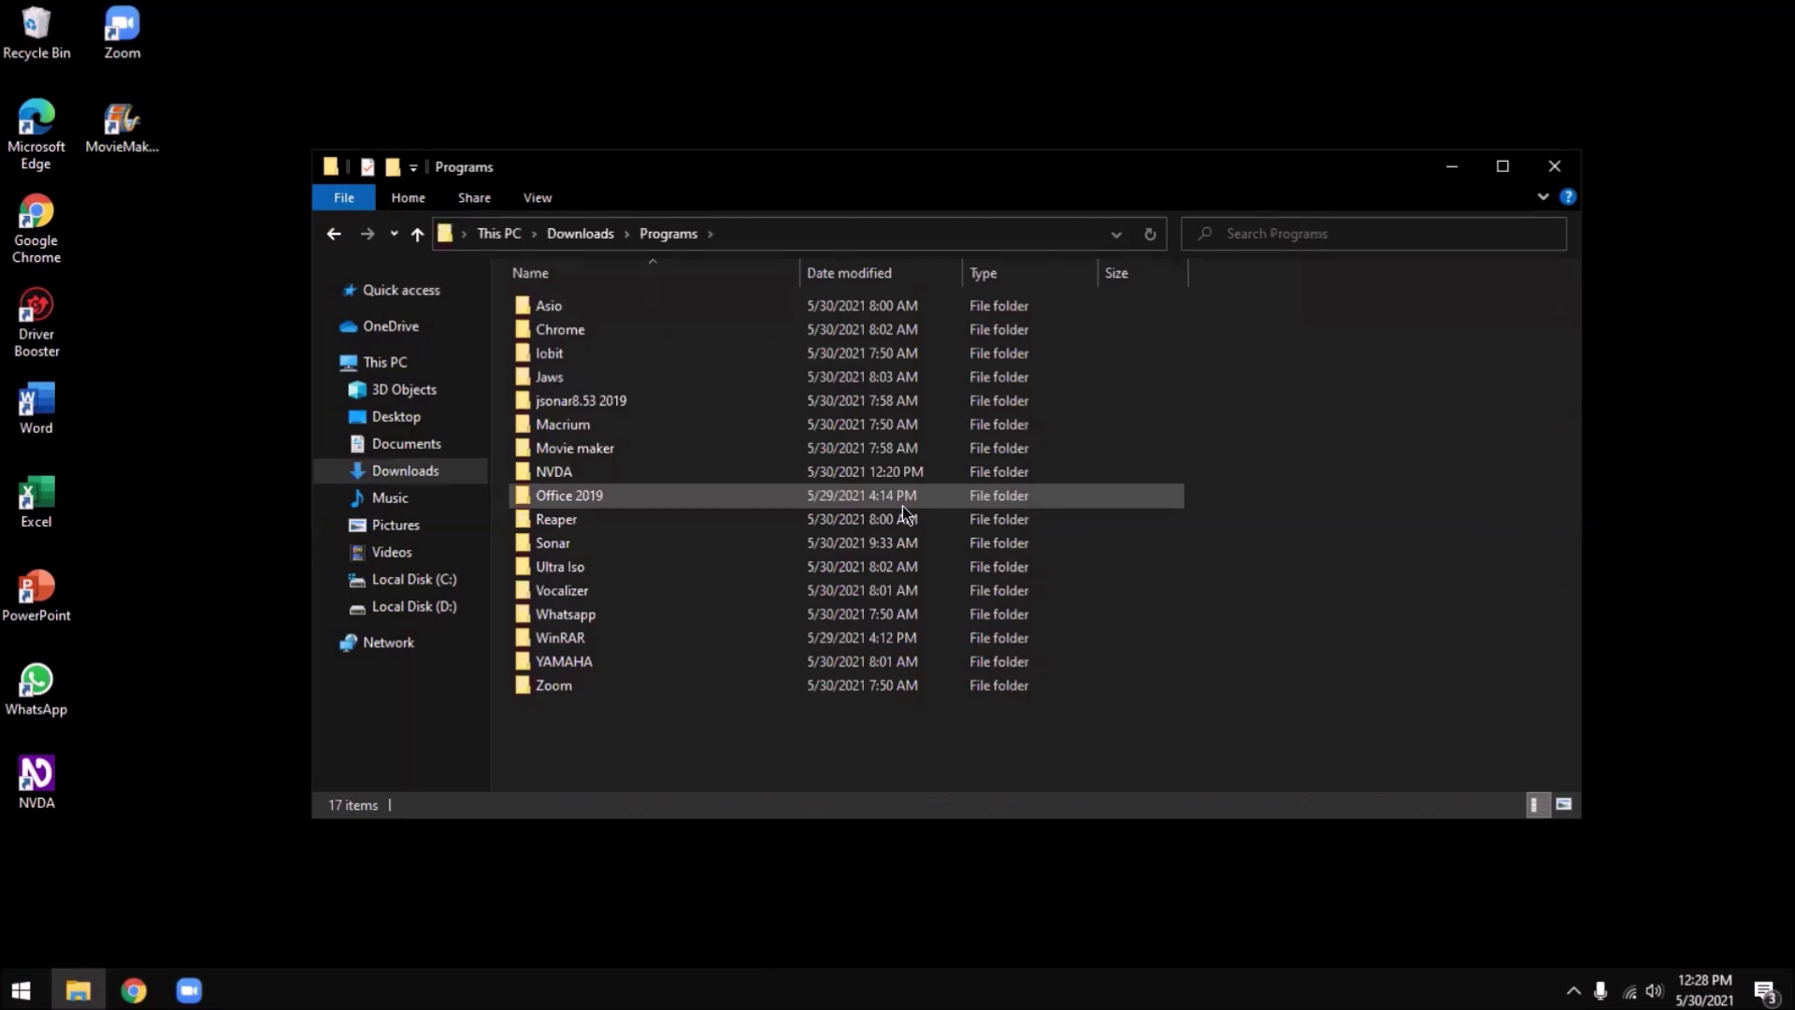
{"action": "key", "text": "r"}
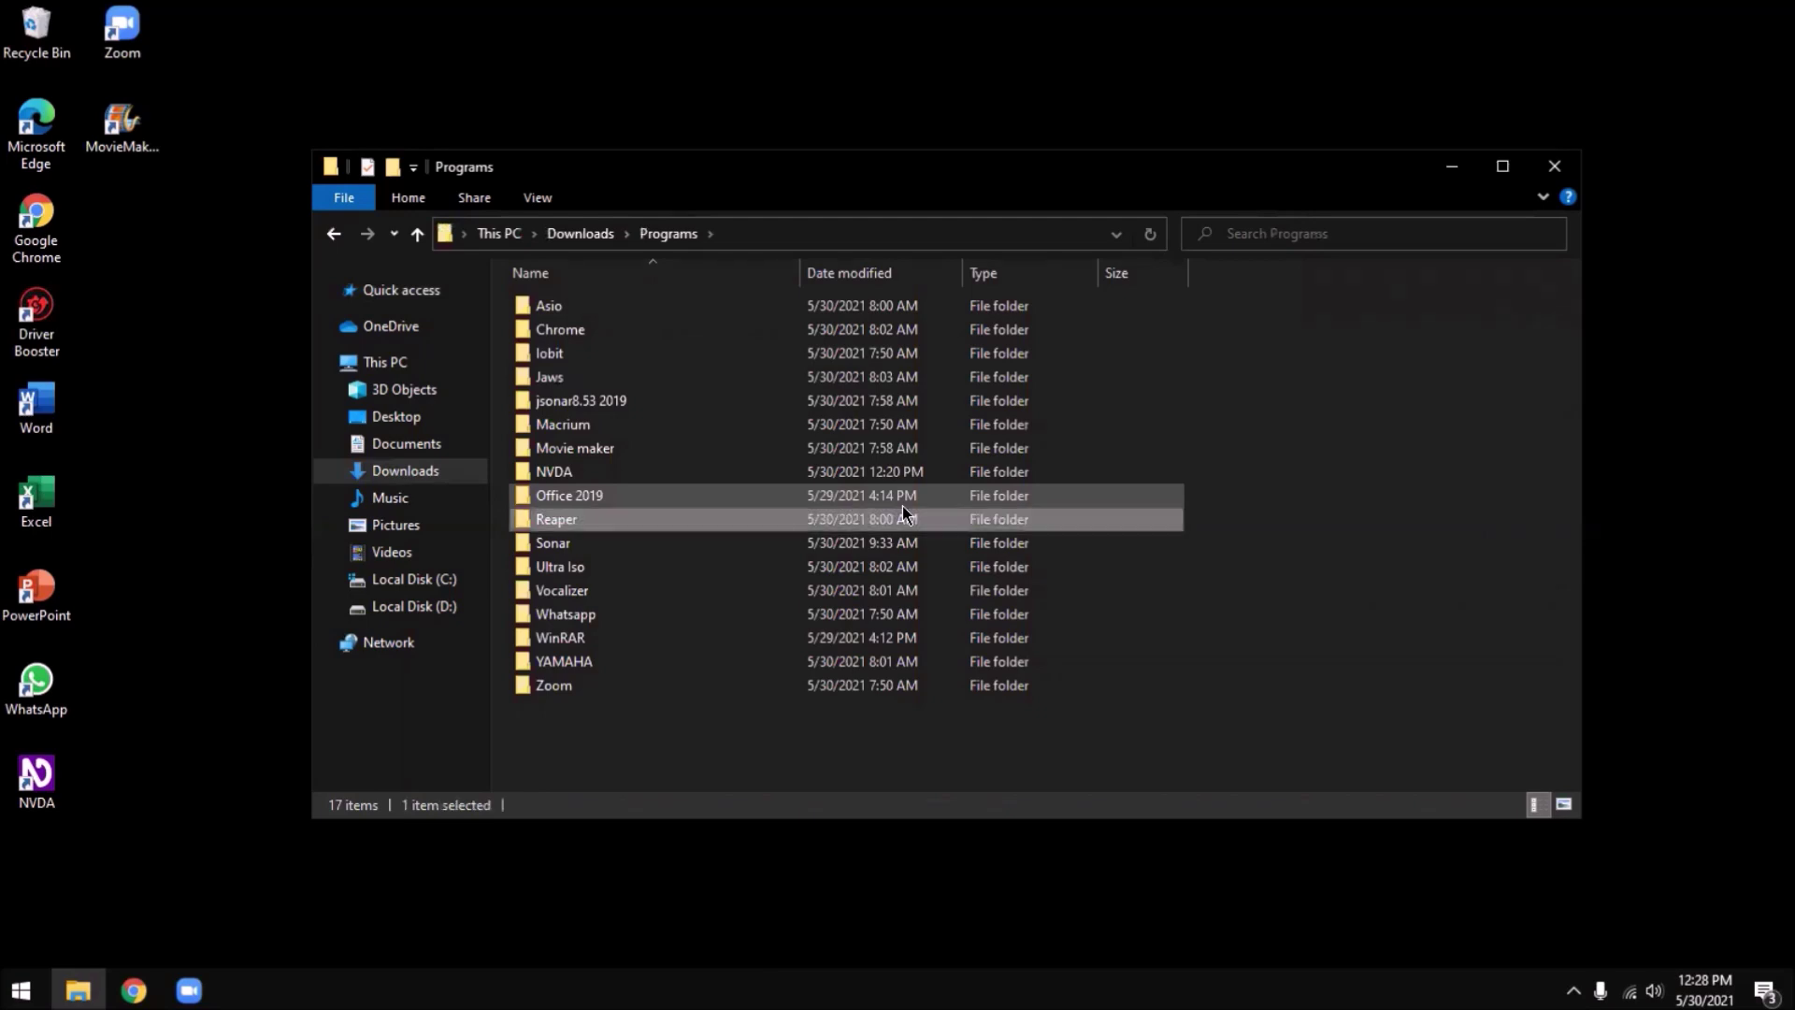
{"action": "key", "text": "Return"}
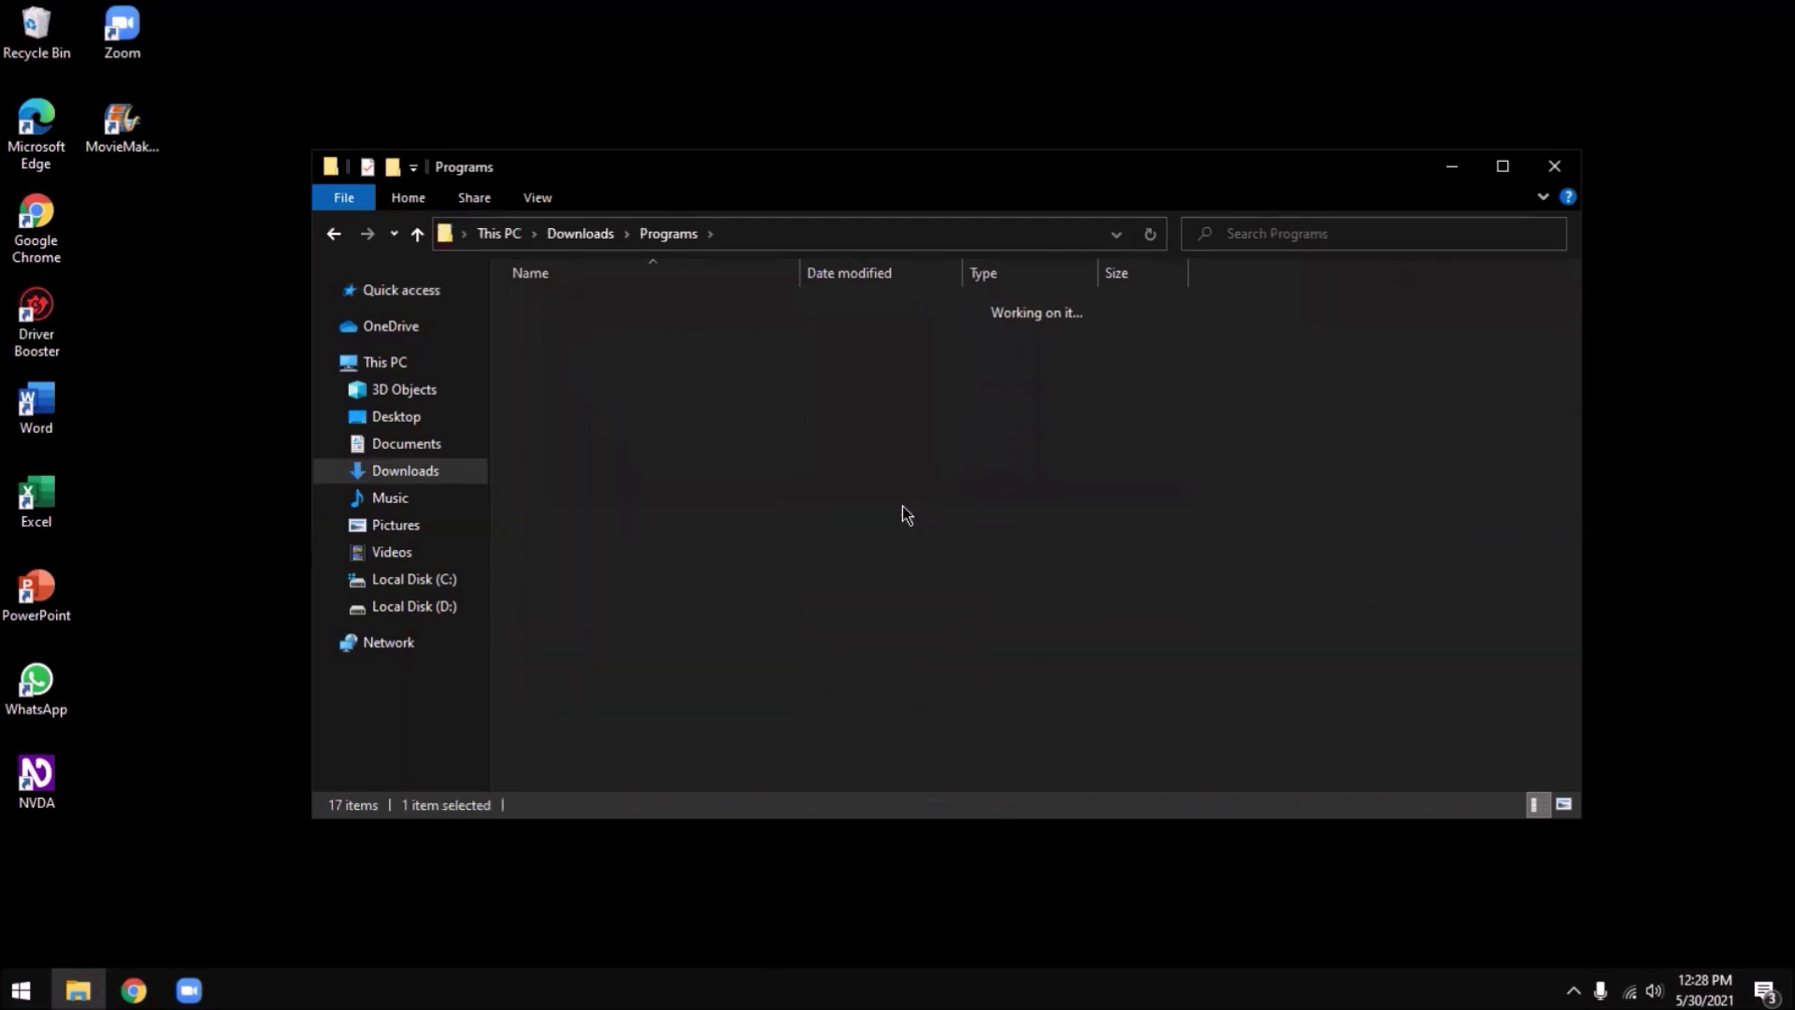
Step: Extract the archive "reaper627_with Accessibility.rar" directly into the current Reaper folder
{"action": "key", "text": "Down"}
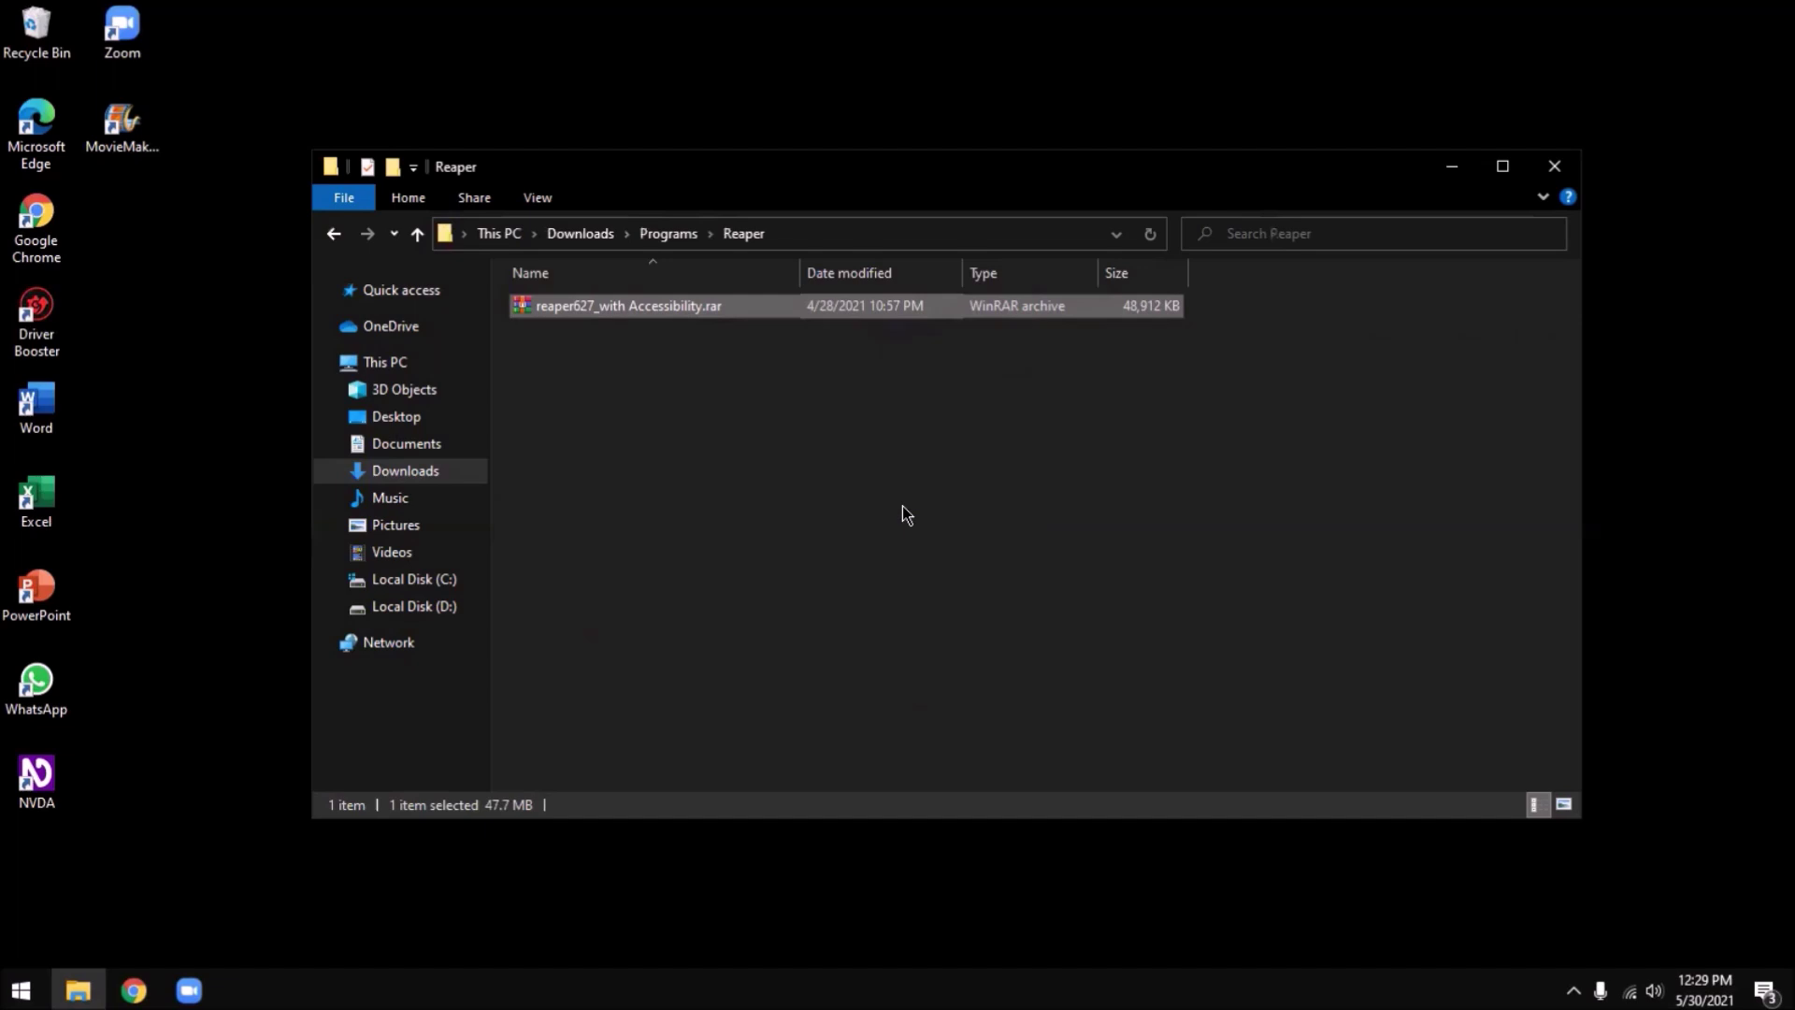
{"action": "key", "text": "Down"}
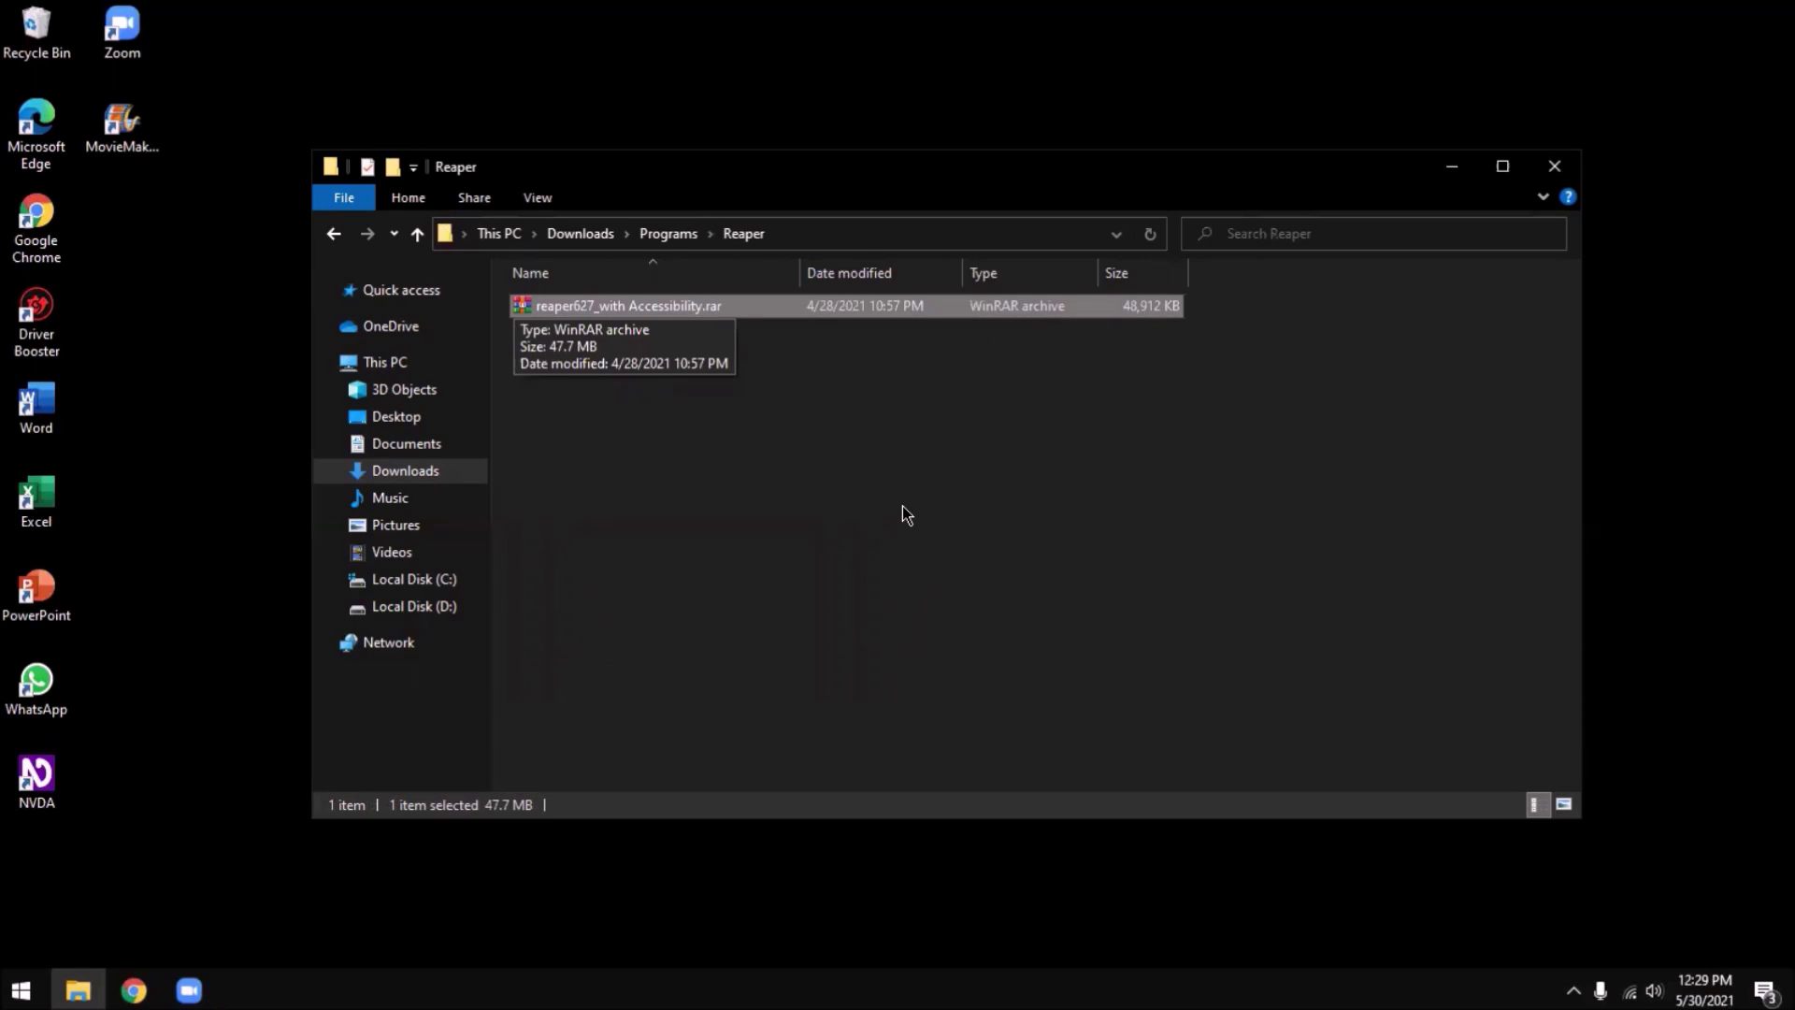
{"action": "key", "text": "shift+F10"}
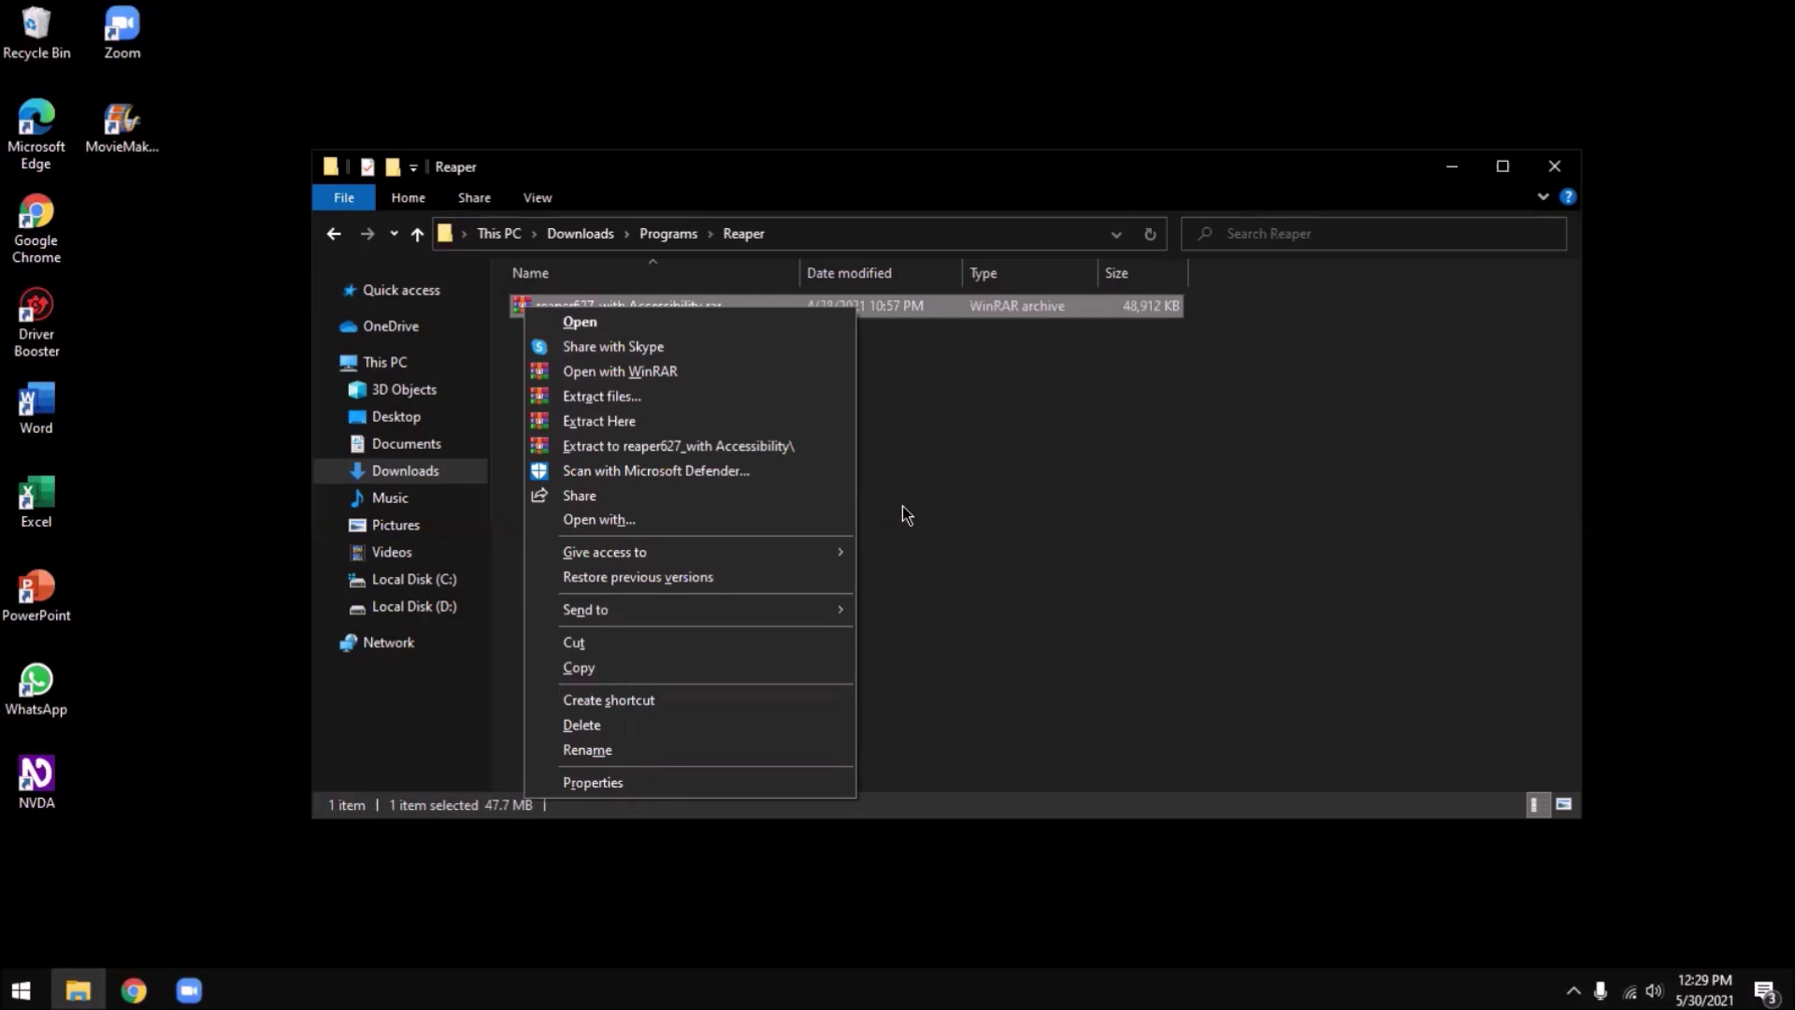
{"action": "key", "text": "shift+F10"}
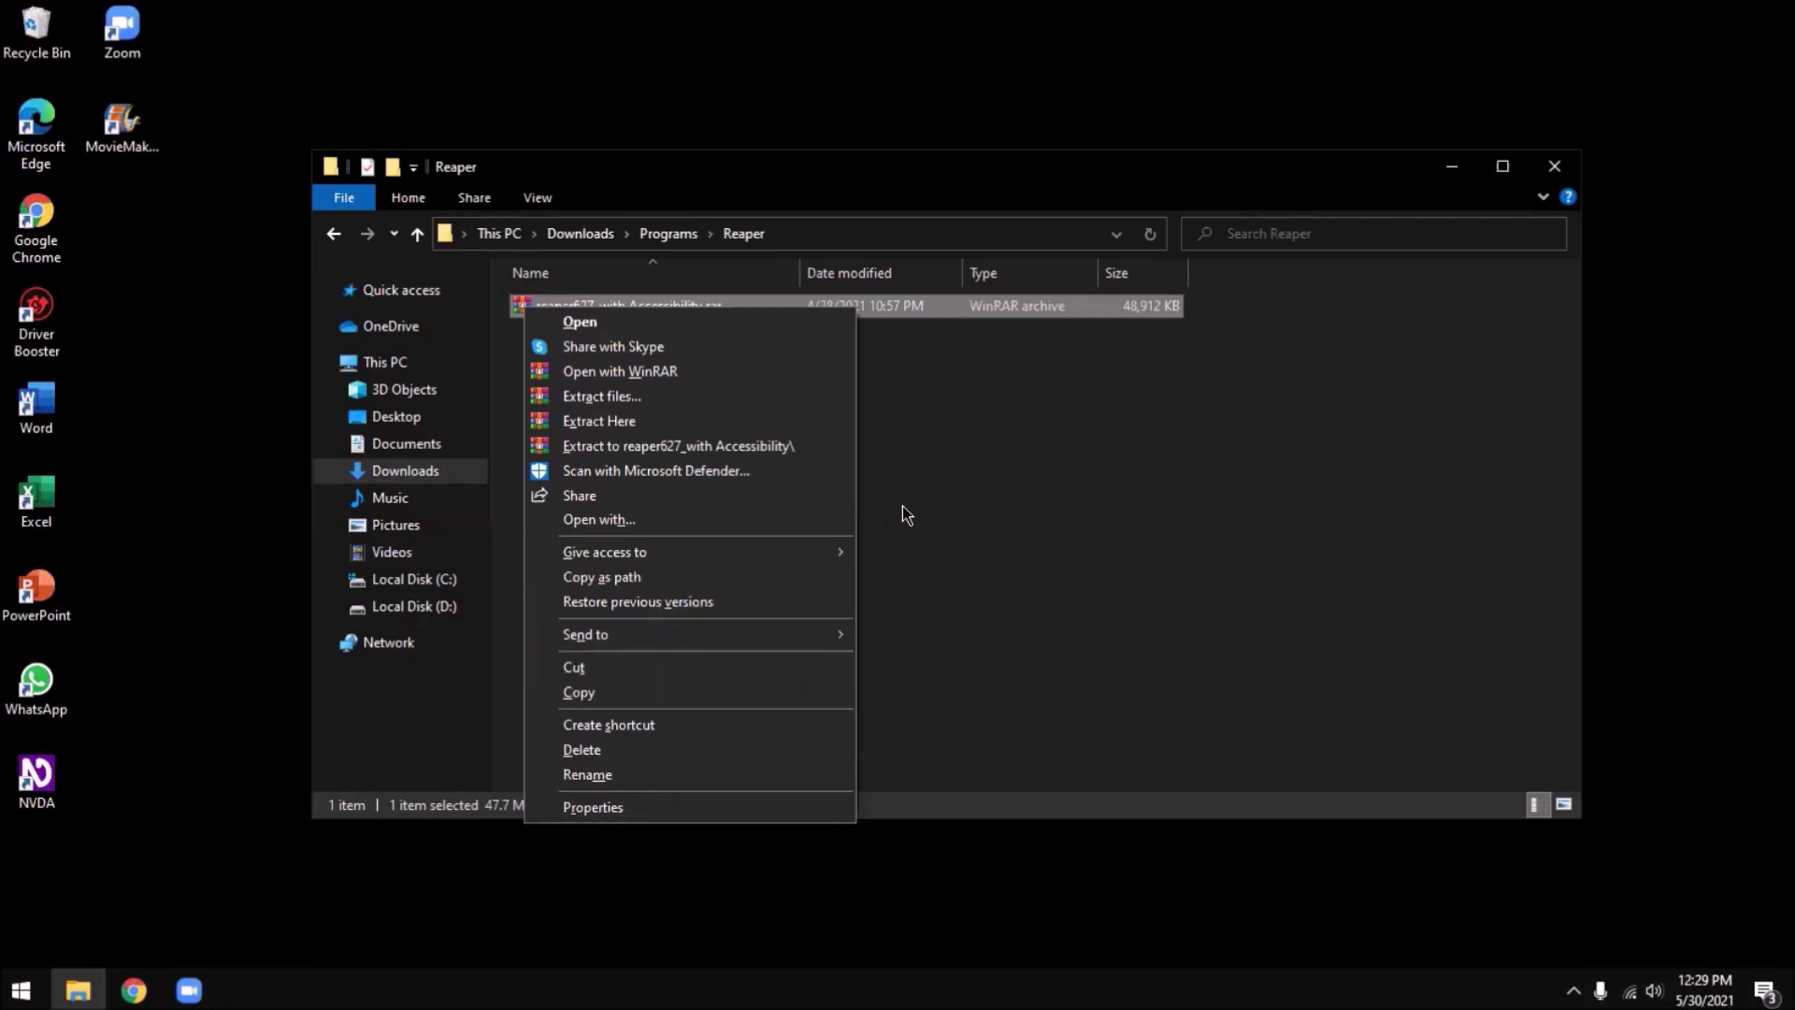
{"action": "key", "text": "Down"}
{"action": "key", "text": "Down"}
{"action": "key", "text": "Down"}
{"action": "key", "text": "Down"}
{"action": "key", "text": "Down"}
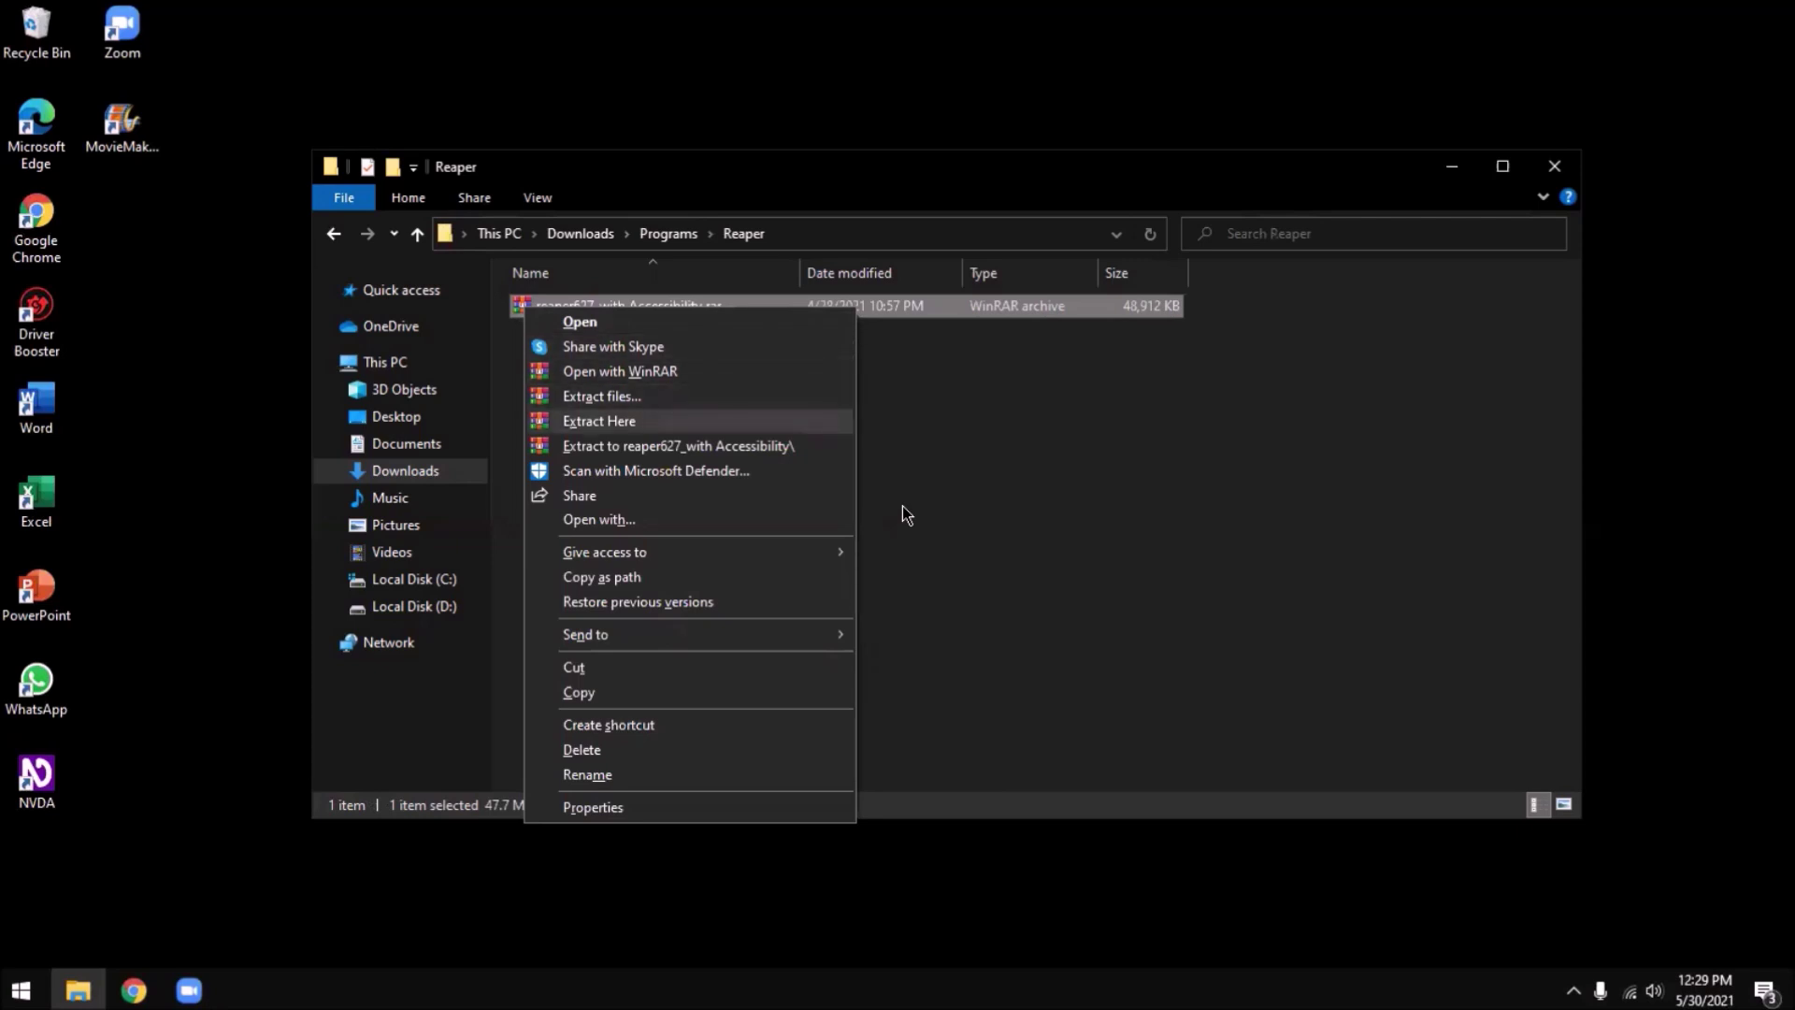
{"action": "key", "text": "Return"}
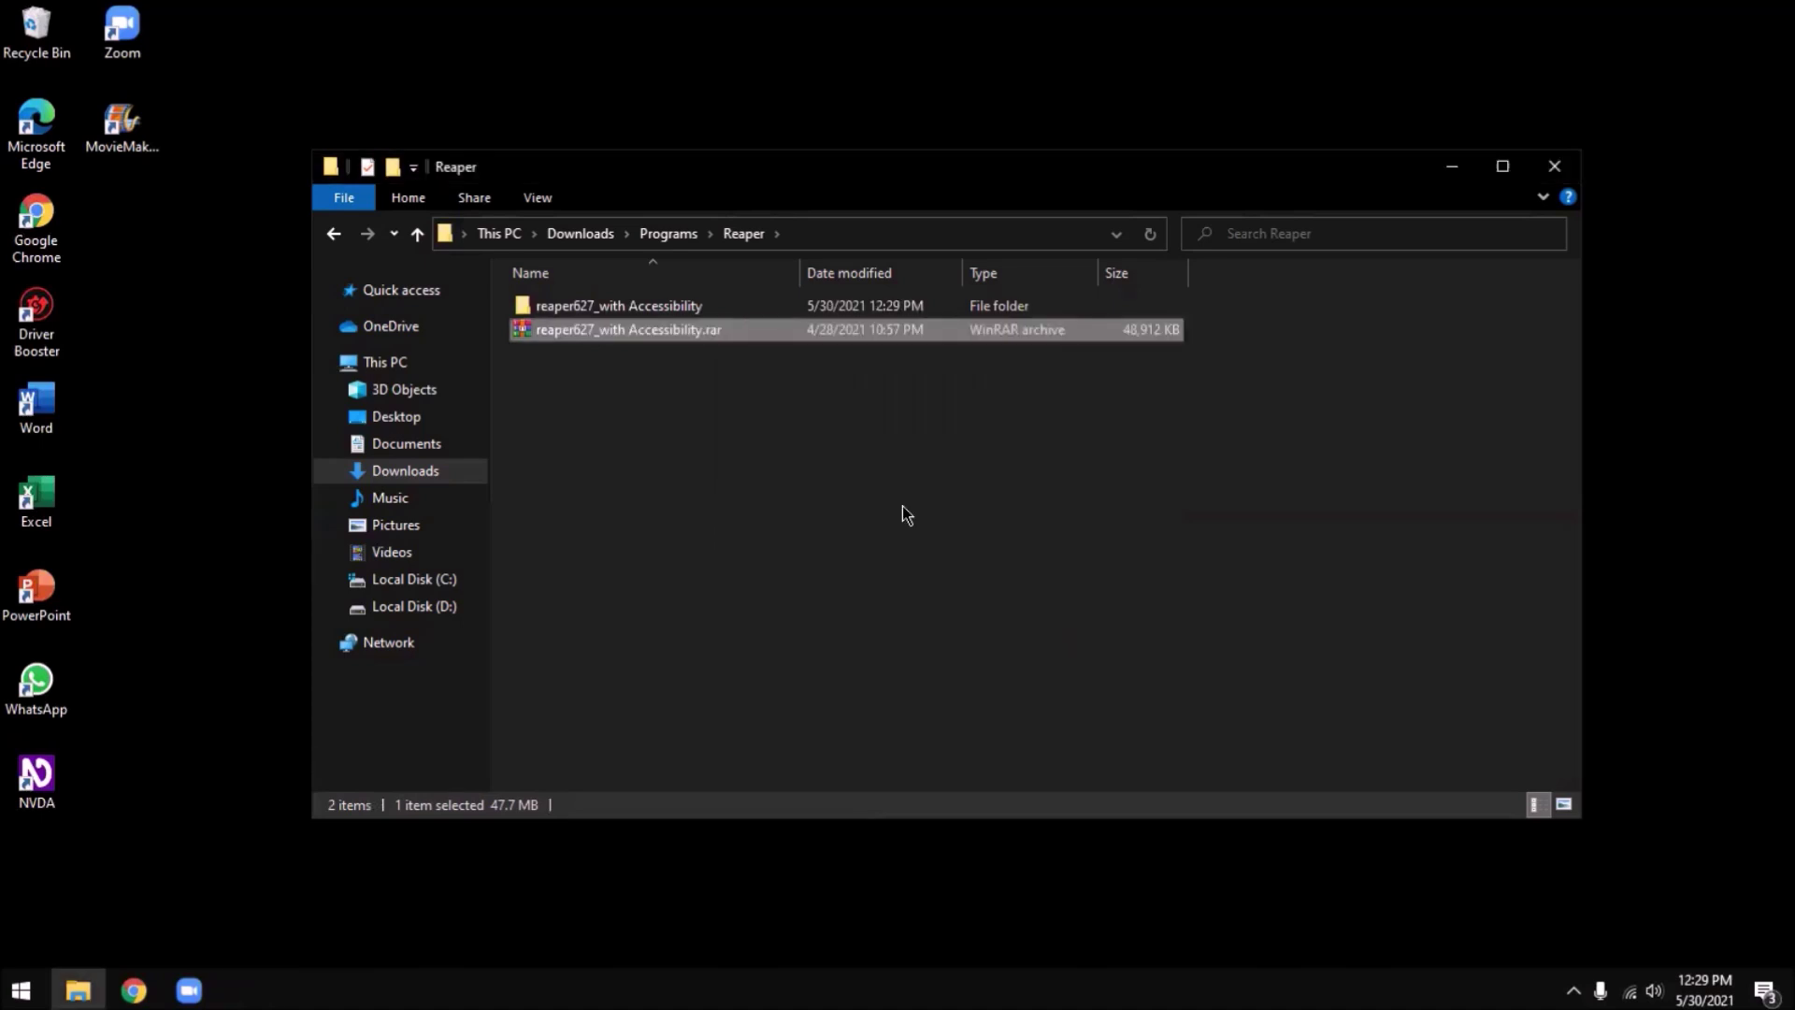
Step: Open the extracted "reaper627_with Accessibility" folder and launch the 64-bit installer reaper627_x64-install.exe
{"action": "key", "text": "Up"}
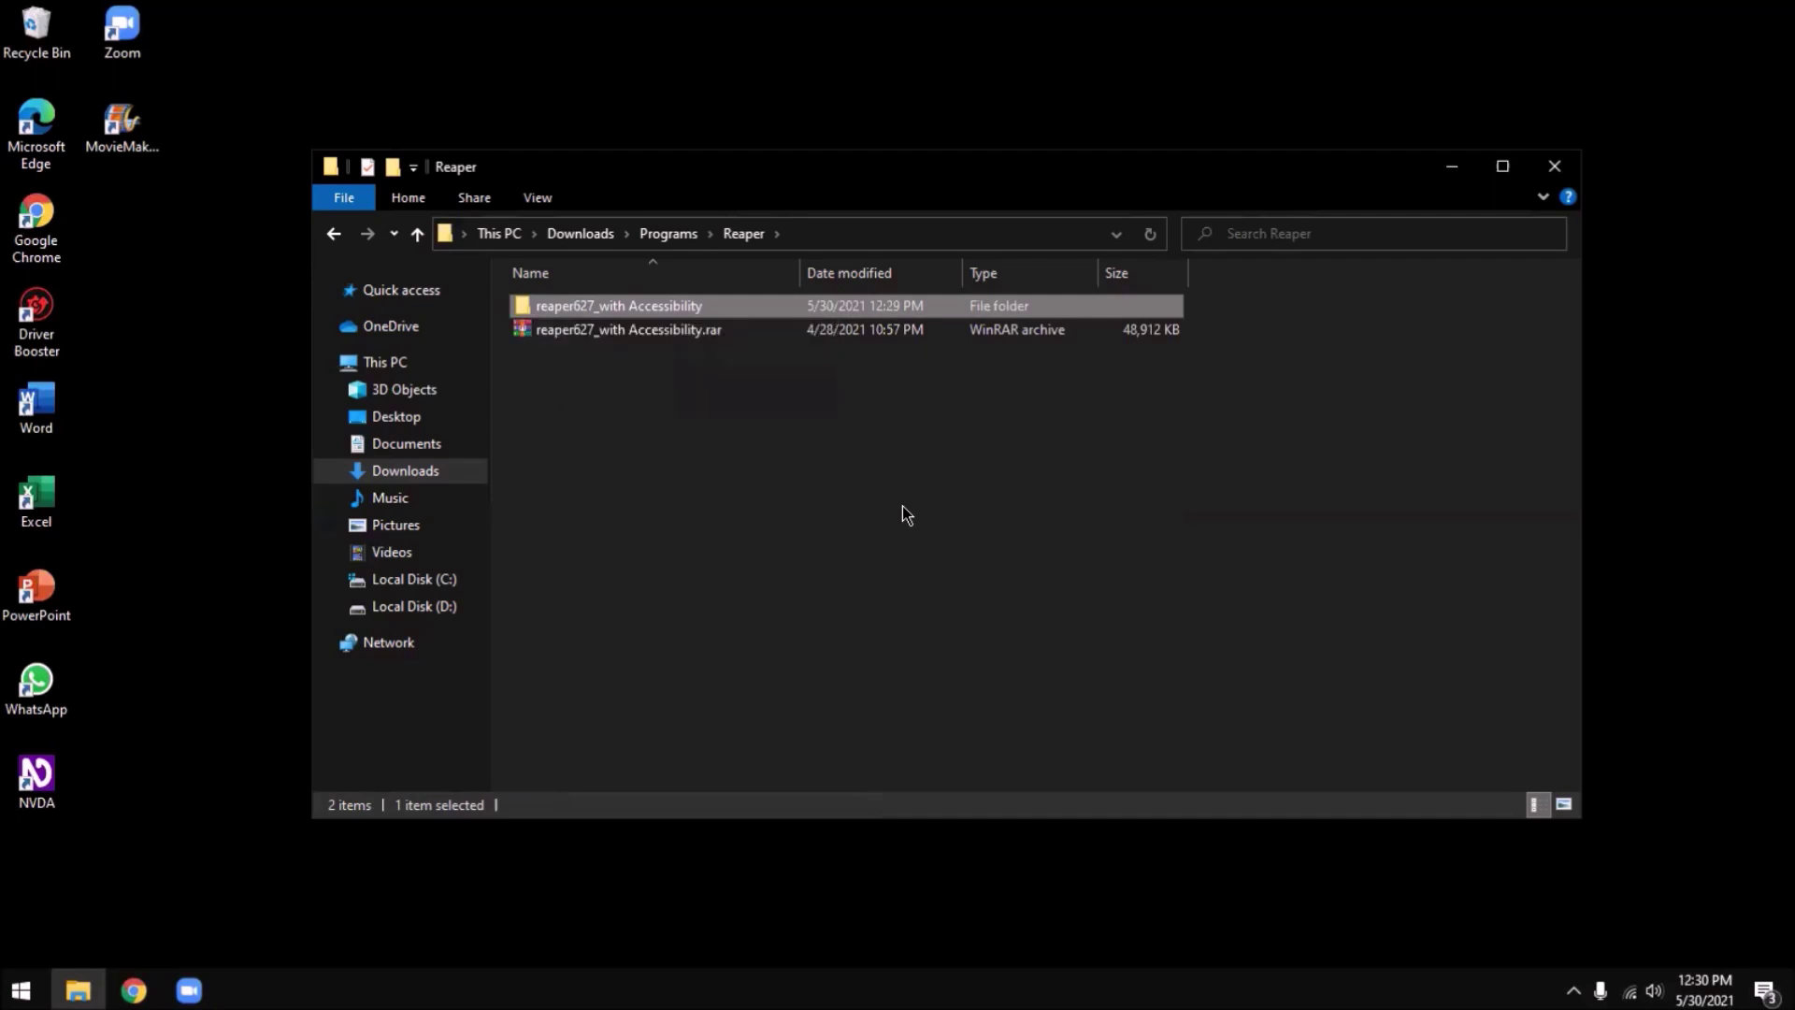
{"action": "key", "text": "Return"}
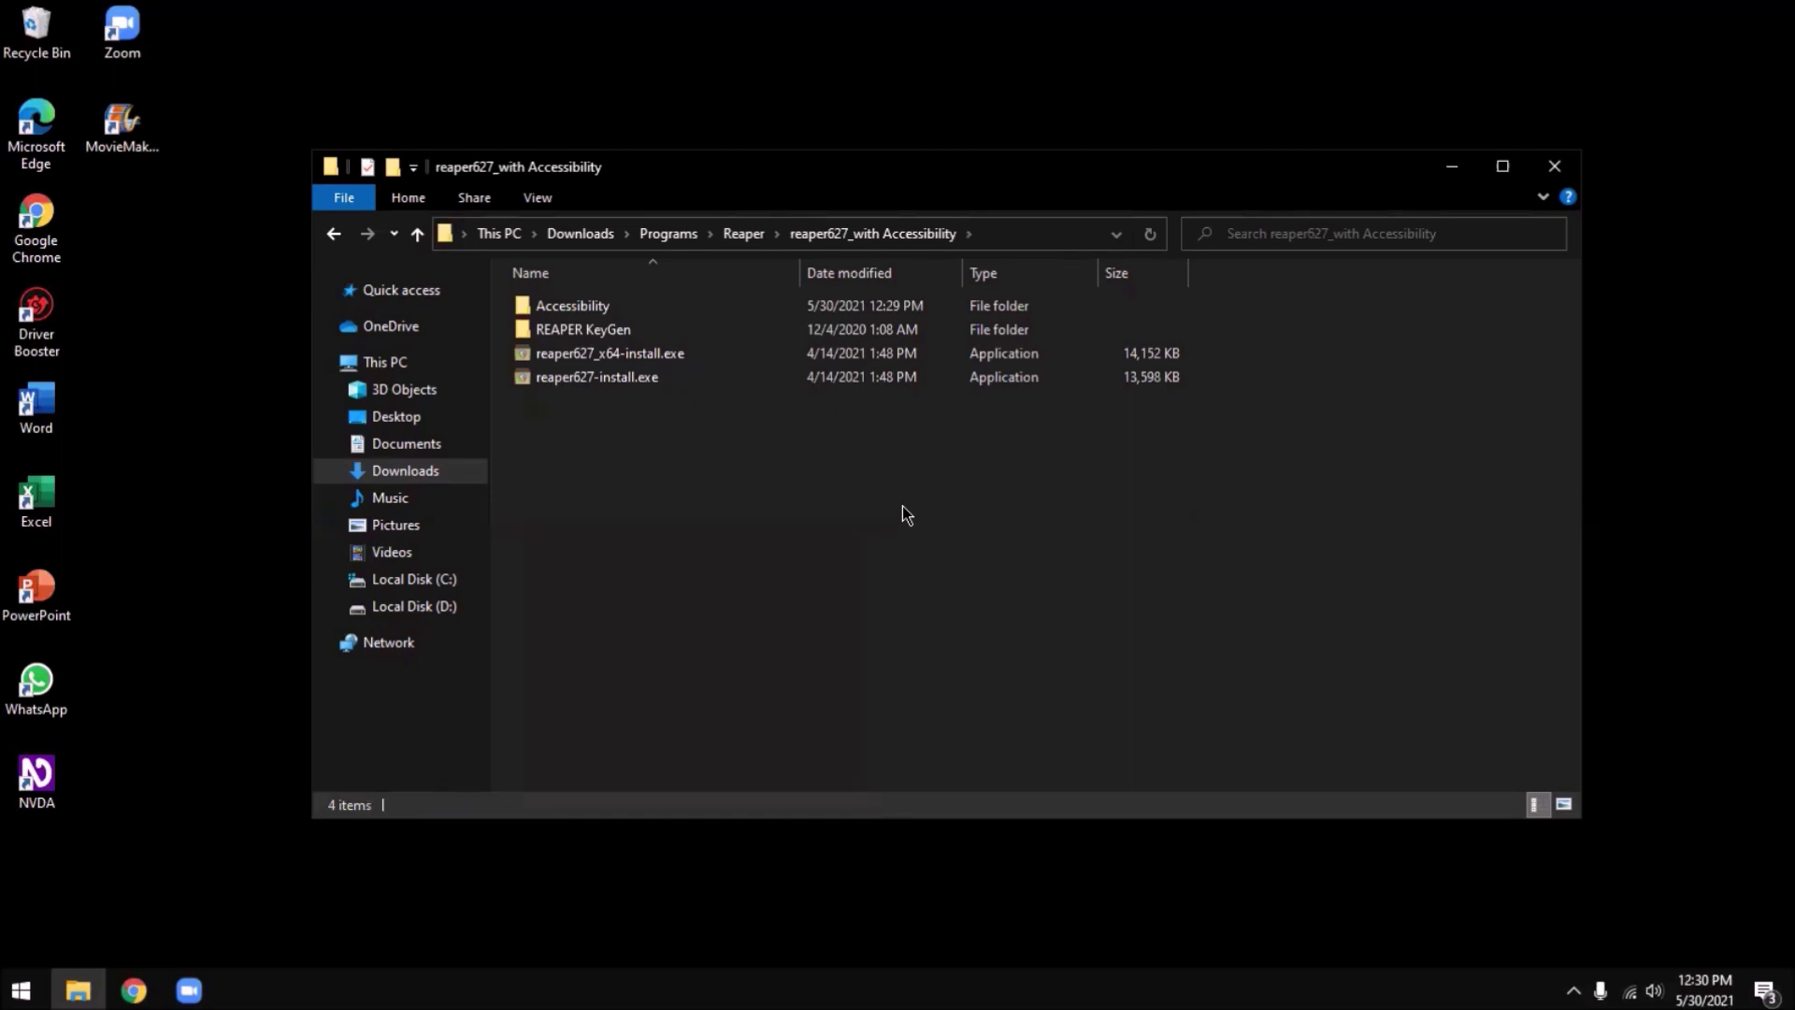
{"action": "key", "text": "Down"}
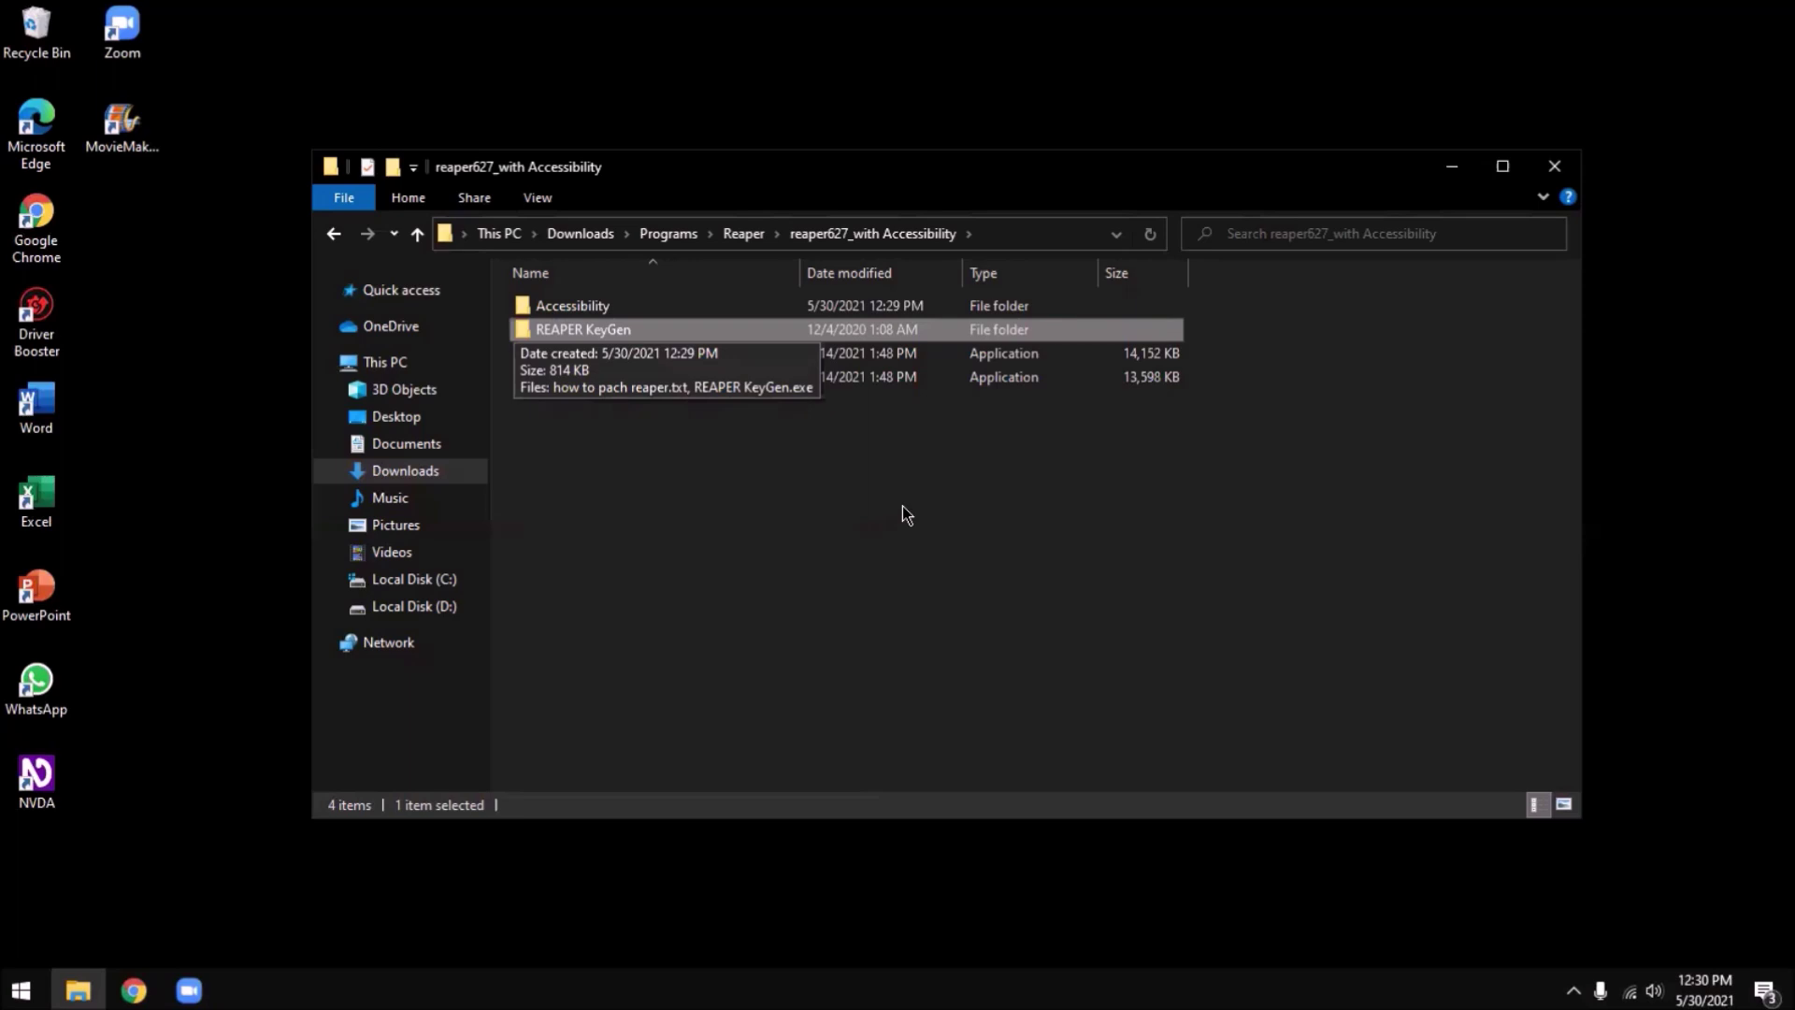
{"action": "key", "text": "Down"}
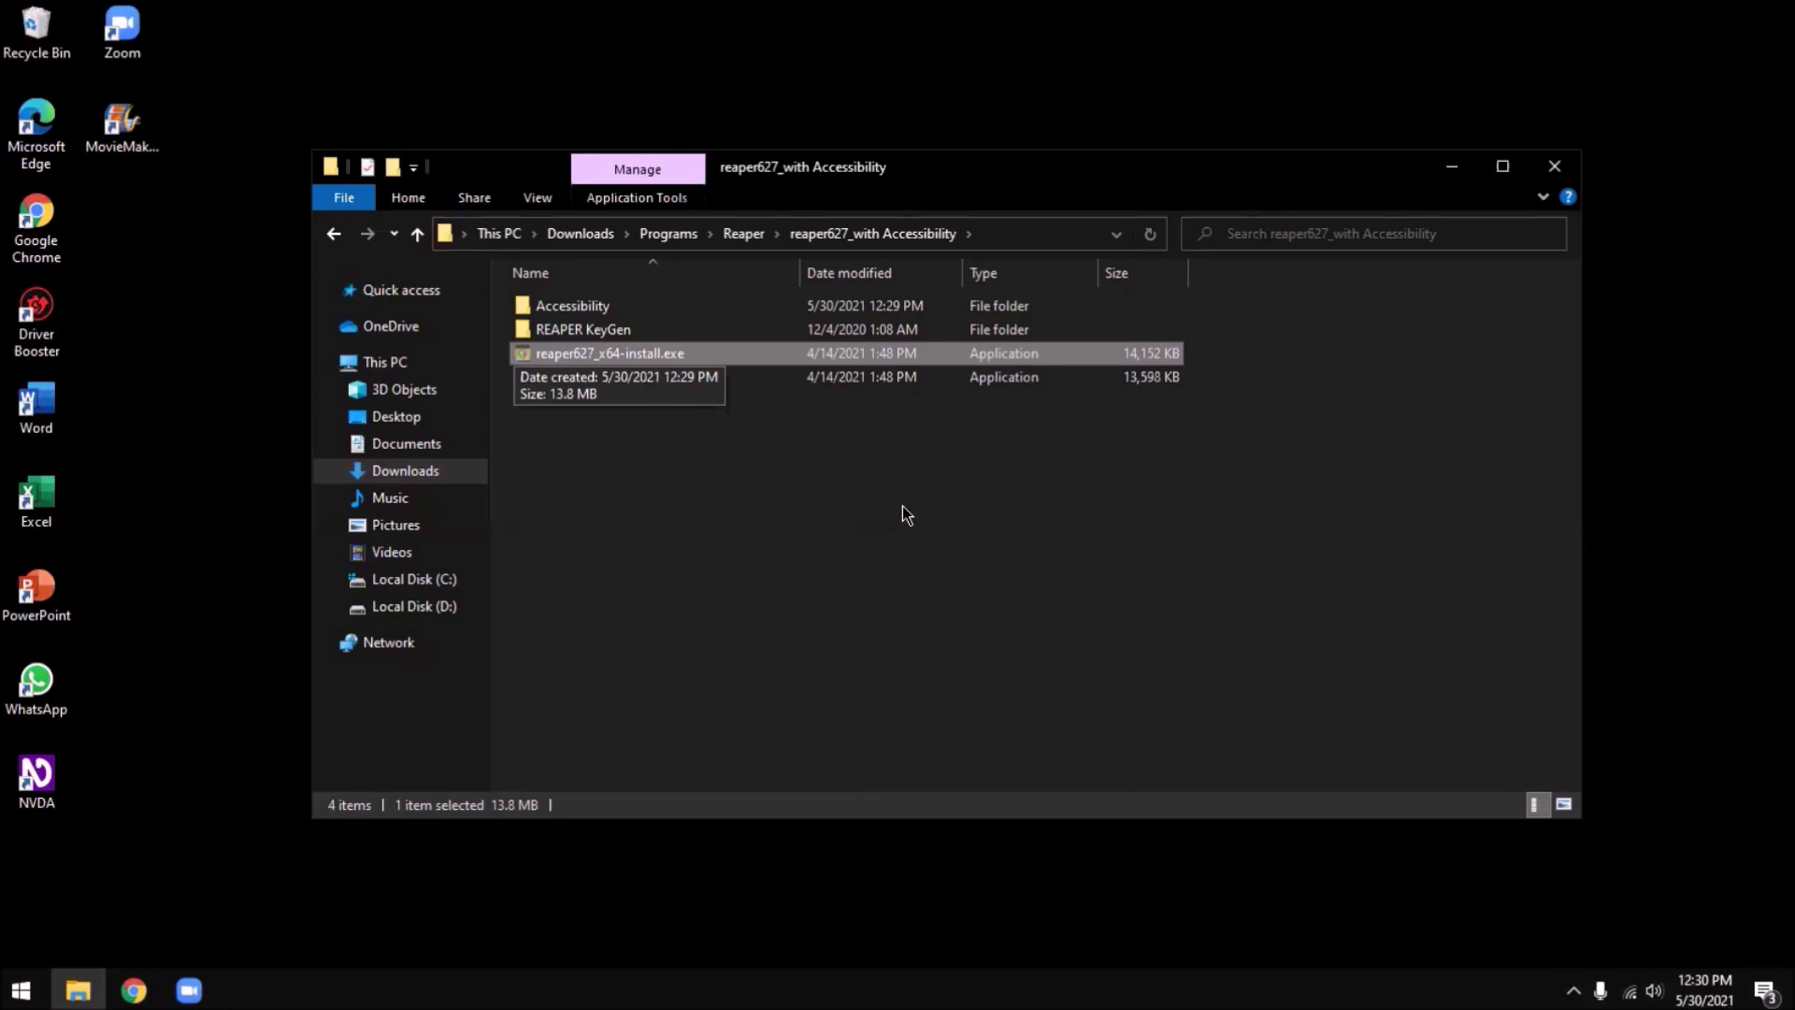
{"action": "key", "text": "Down"}
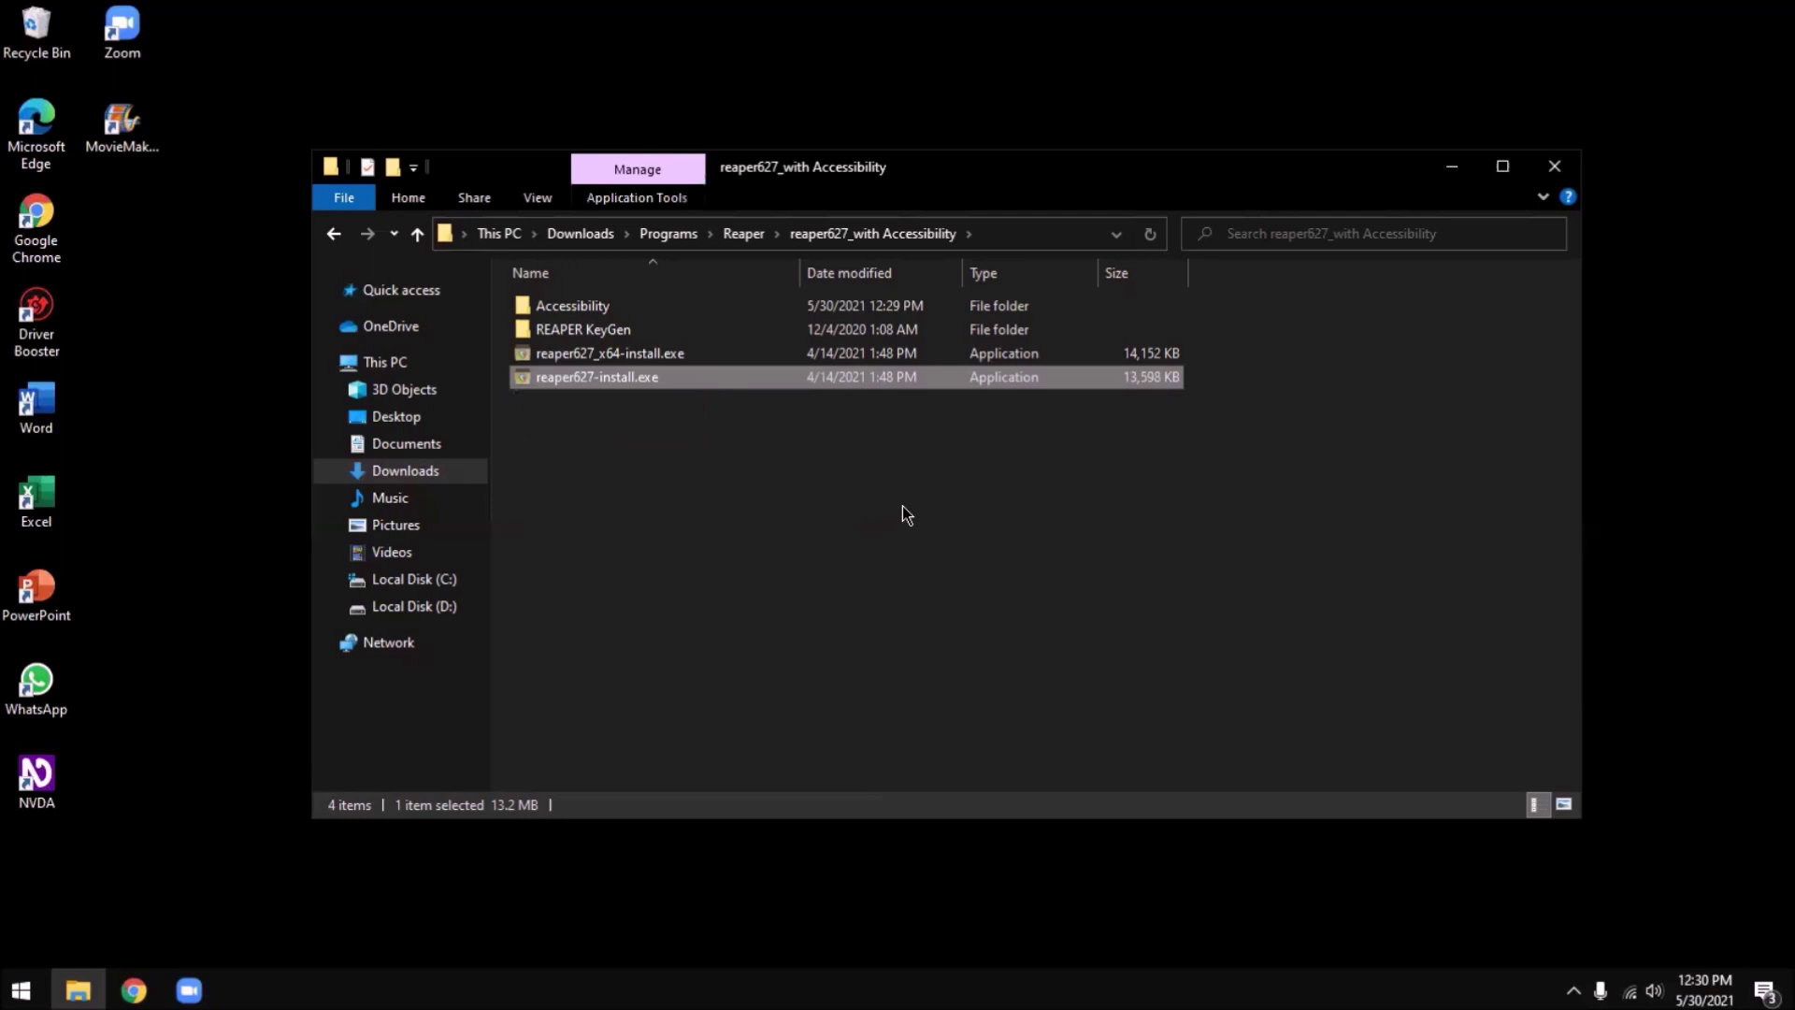
{"action": "key", "text": "Up"}
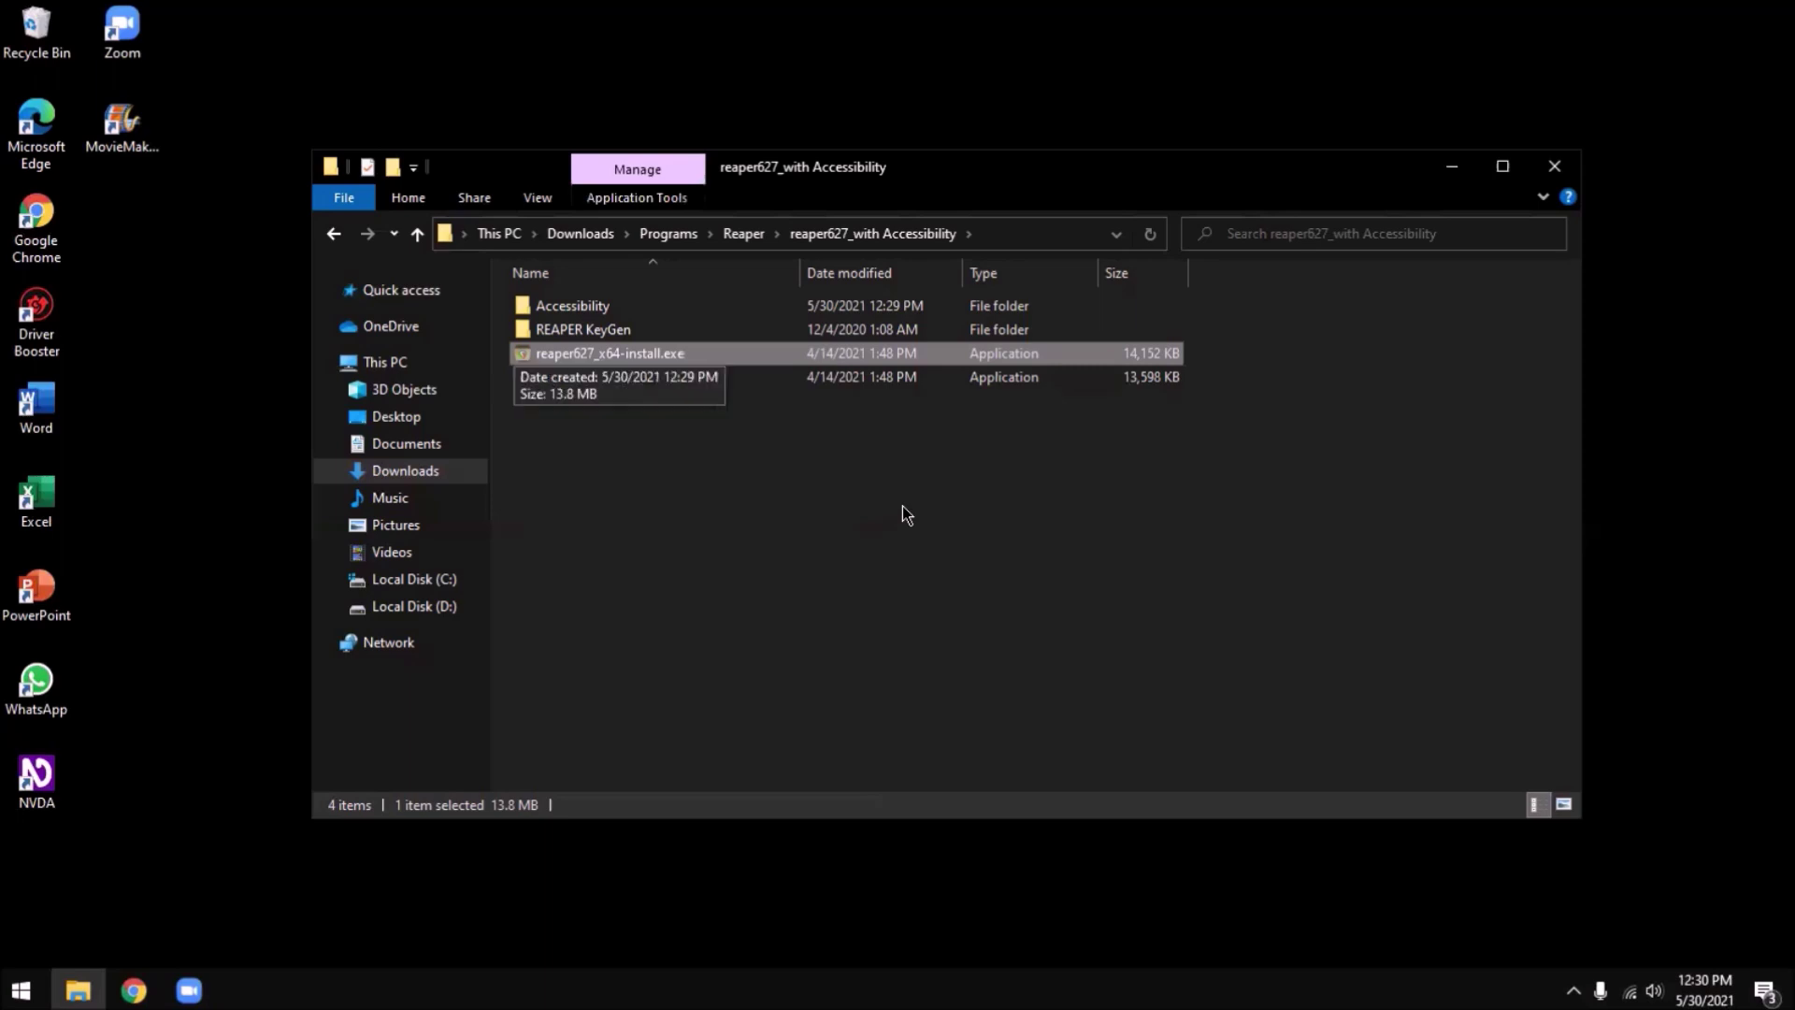
{"action": "key", "text": "Down"}
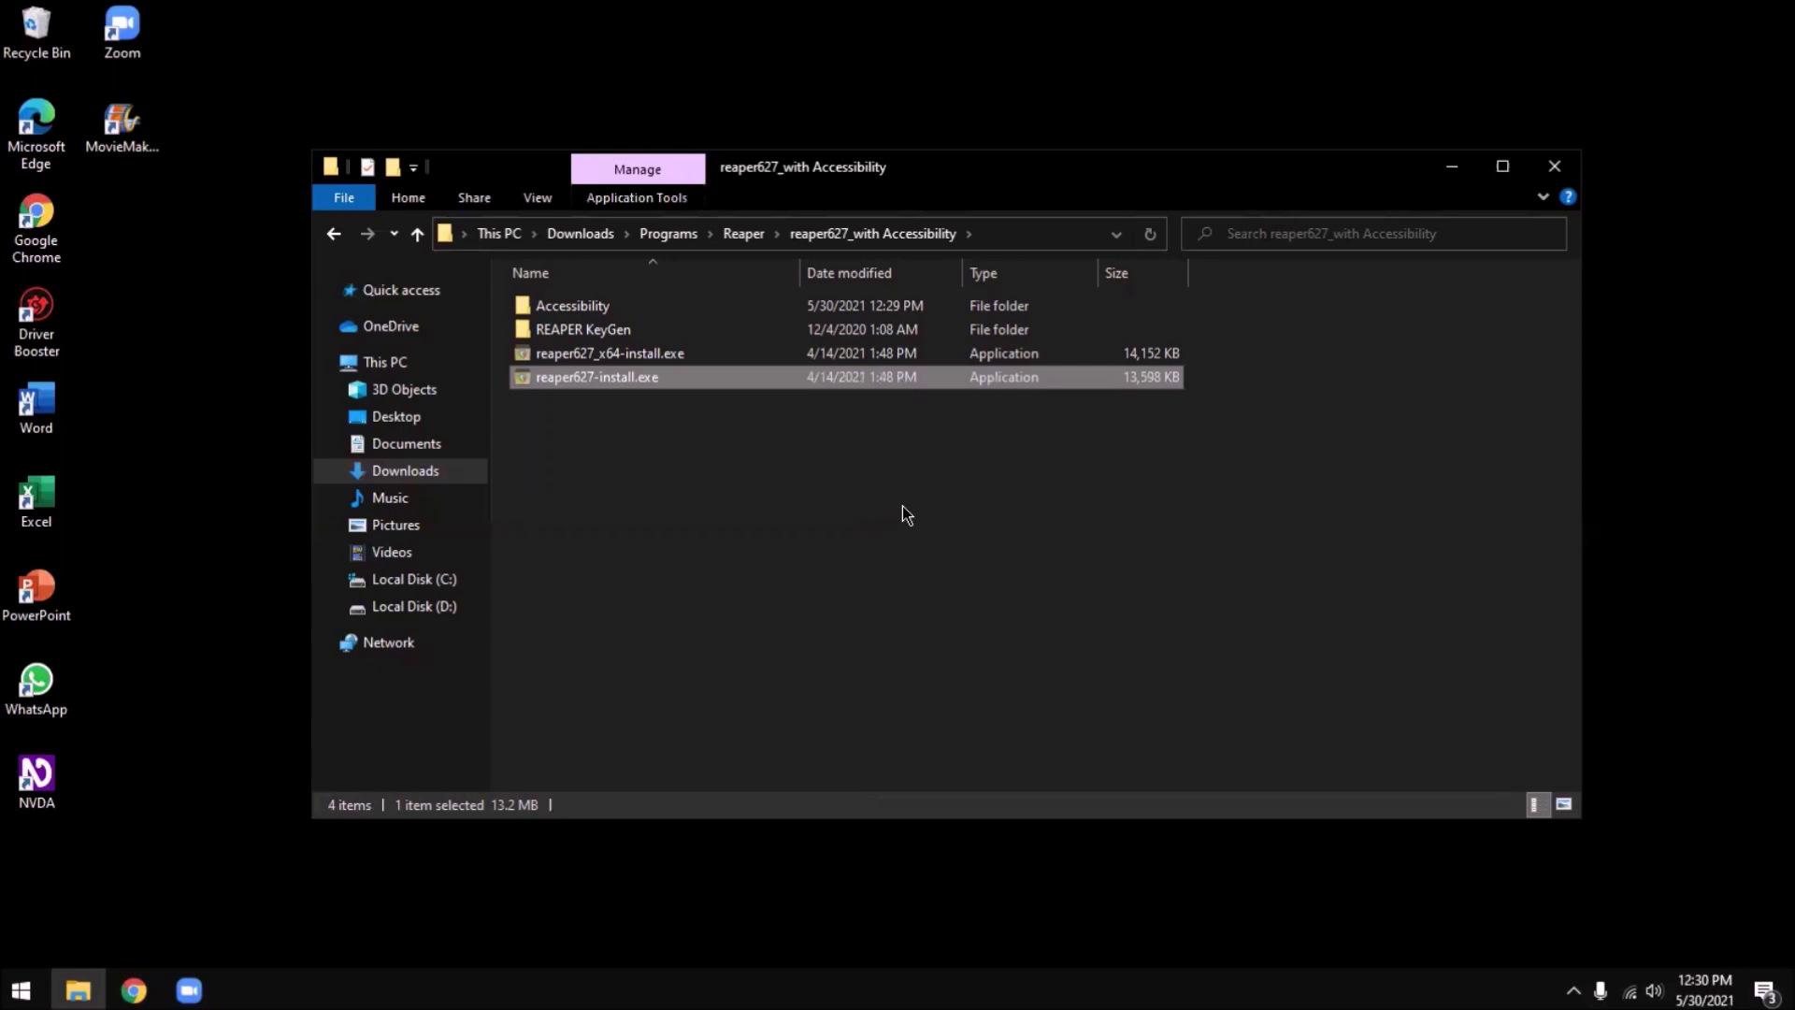
{"action": "key", "text": "Up"}
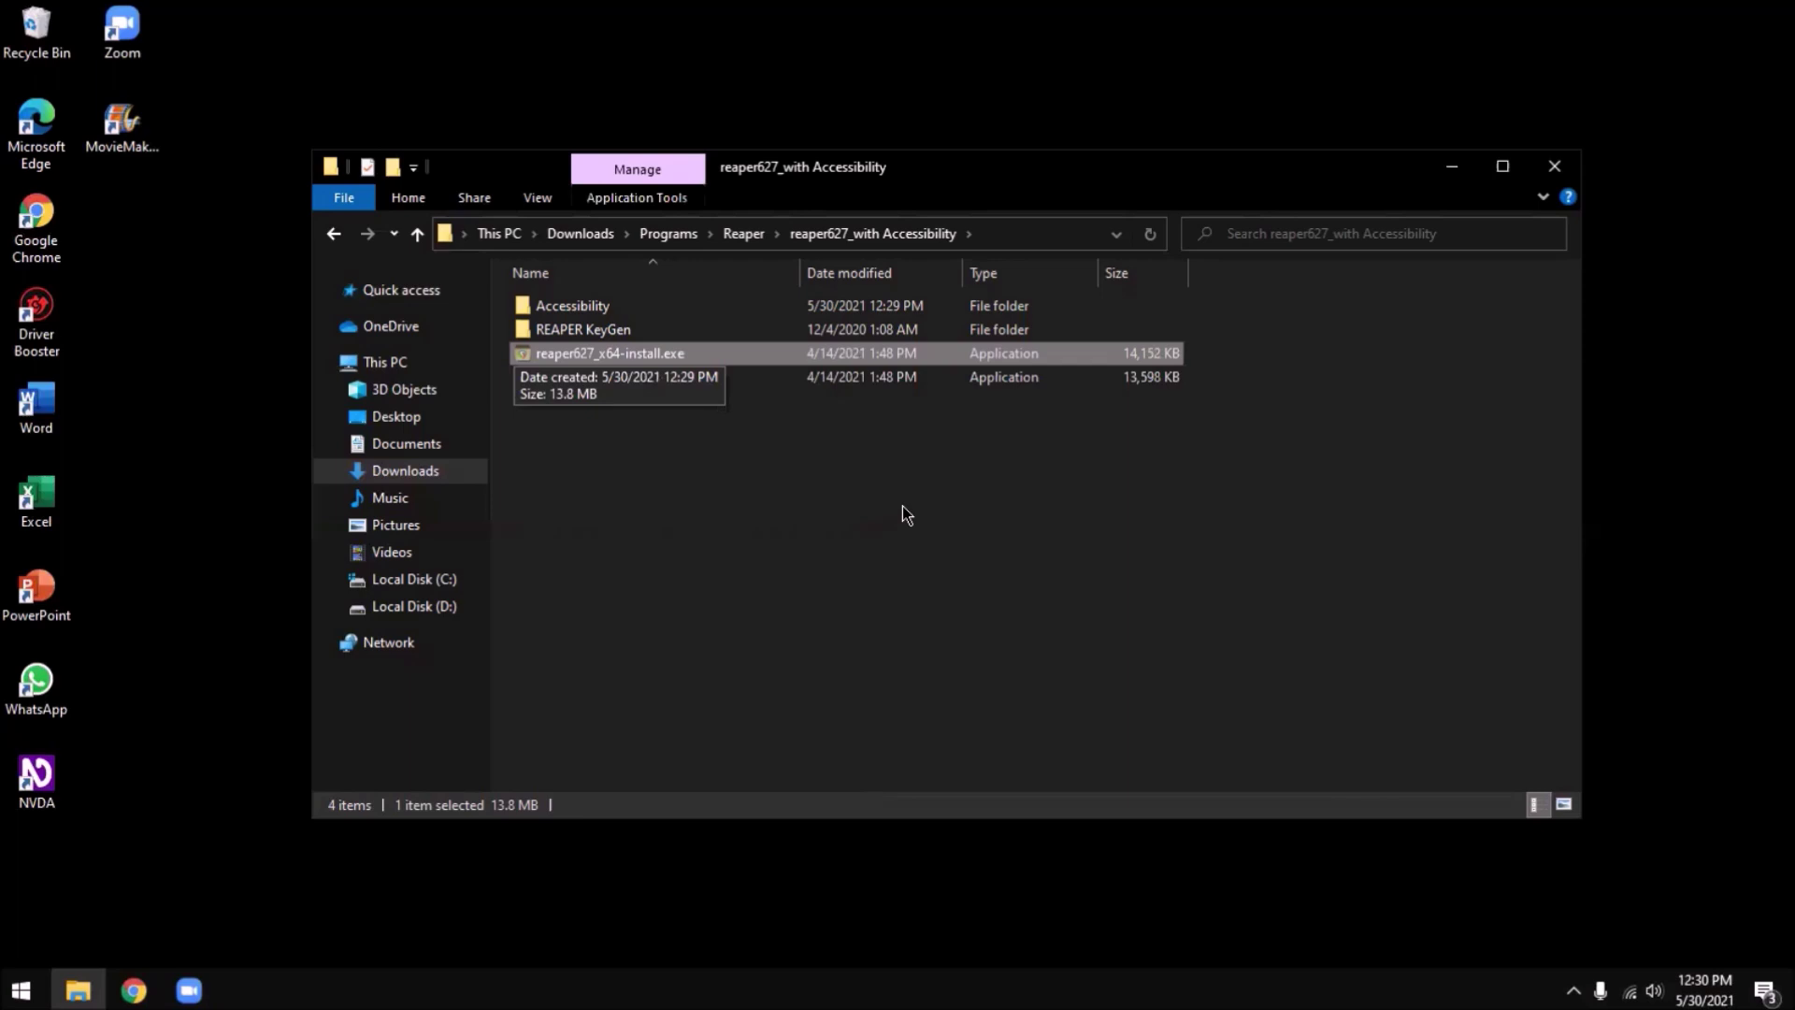
{"action": "key", "text": "Return"}
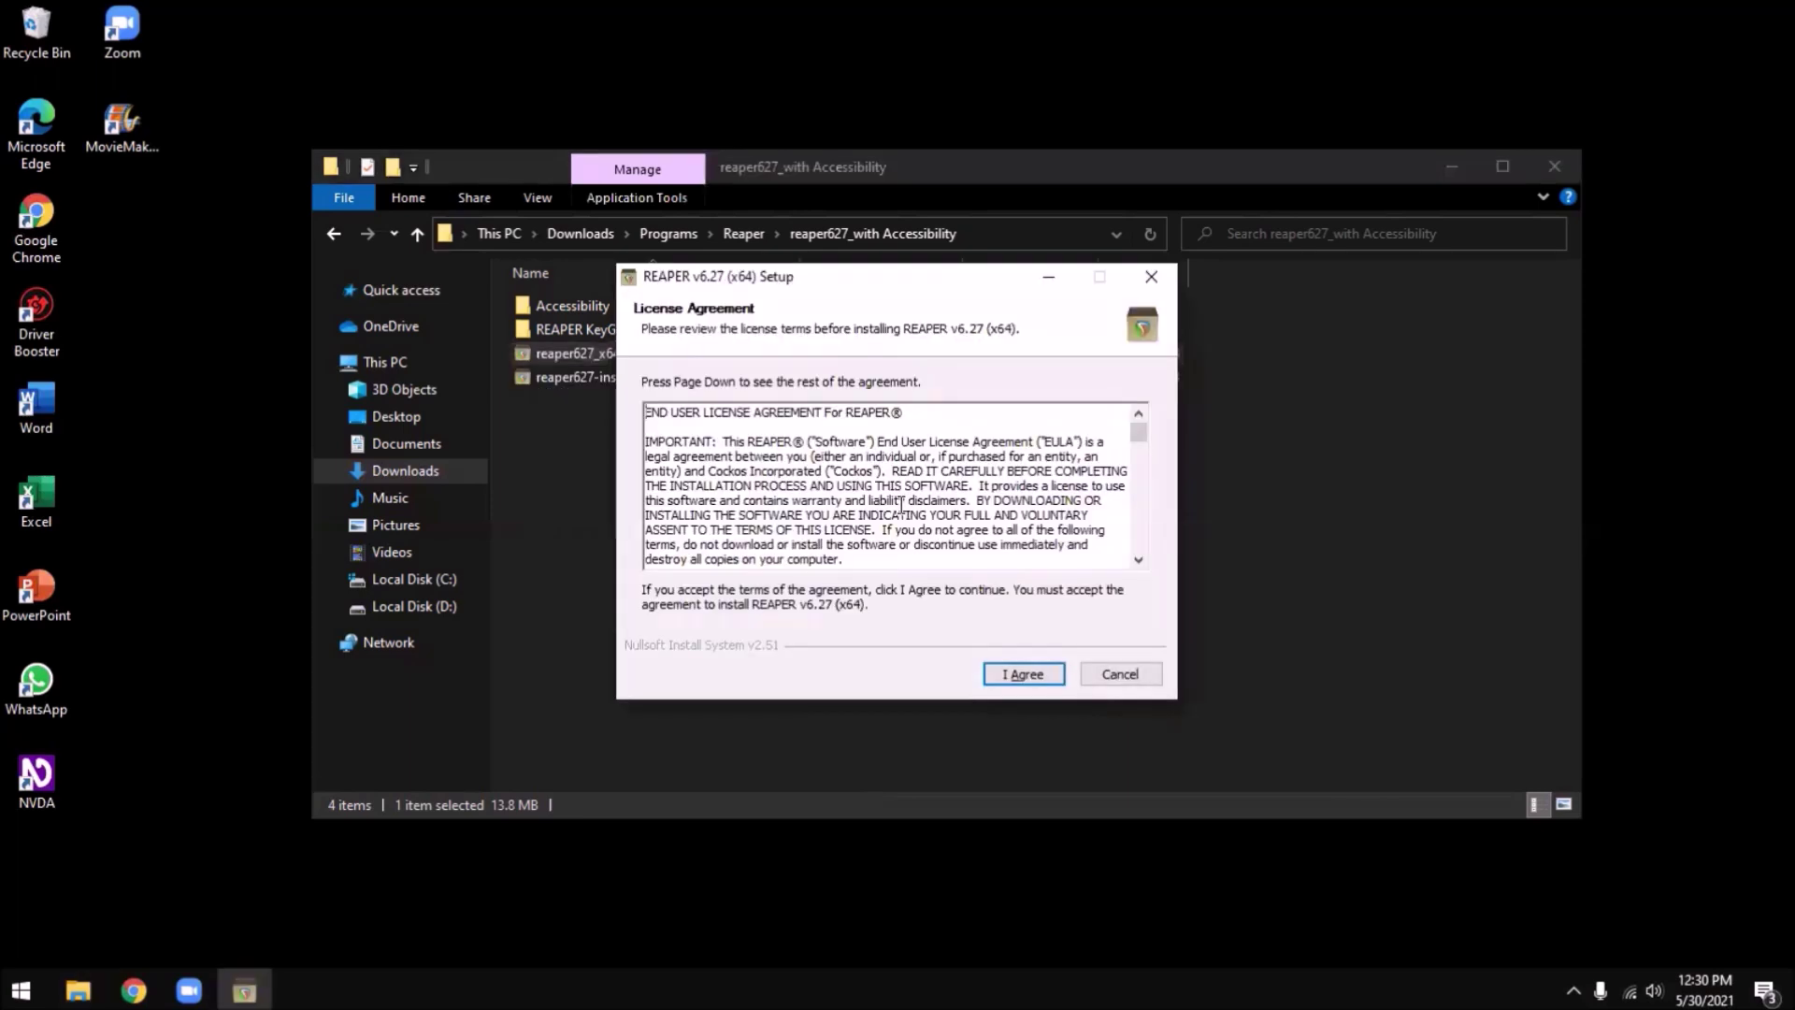
Step: Accept the REAPER license agreement and keep the destination folder C:\Program Files\REAPER (x64) with Portable install off
{"action": "key", "text": "ctrl+End"}
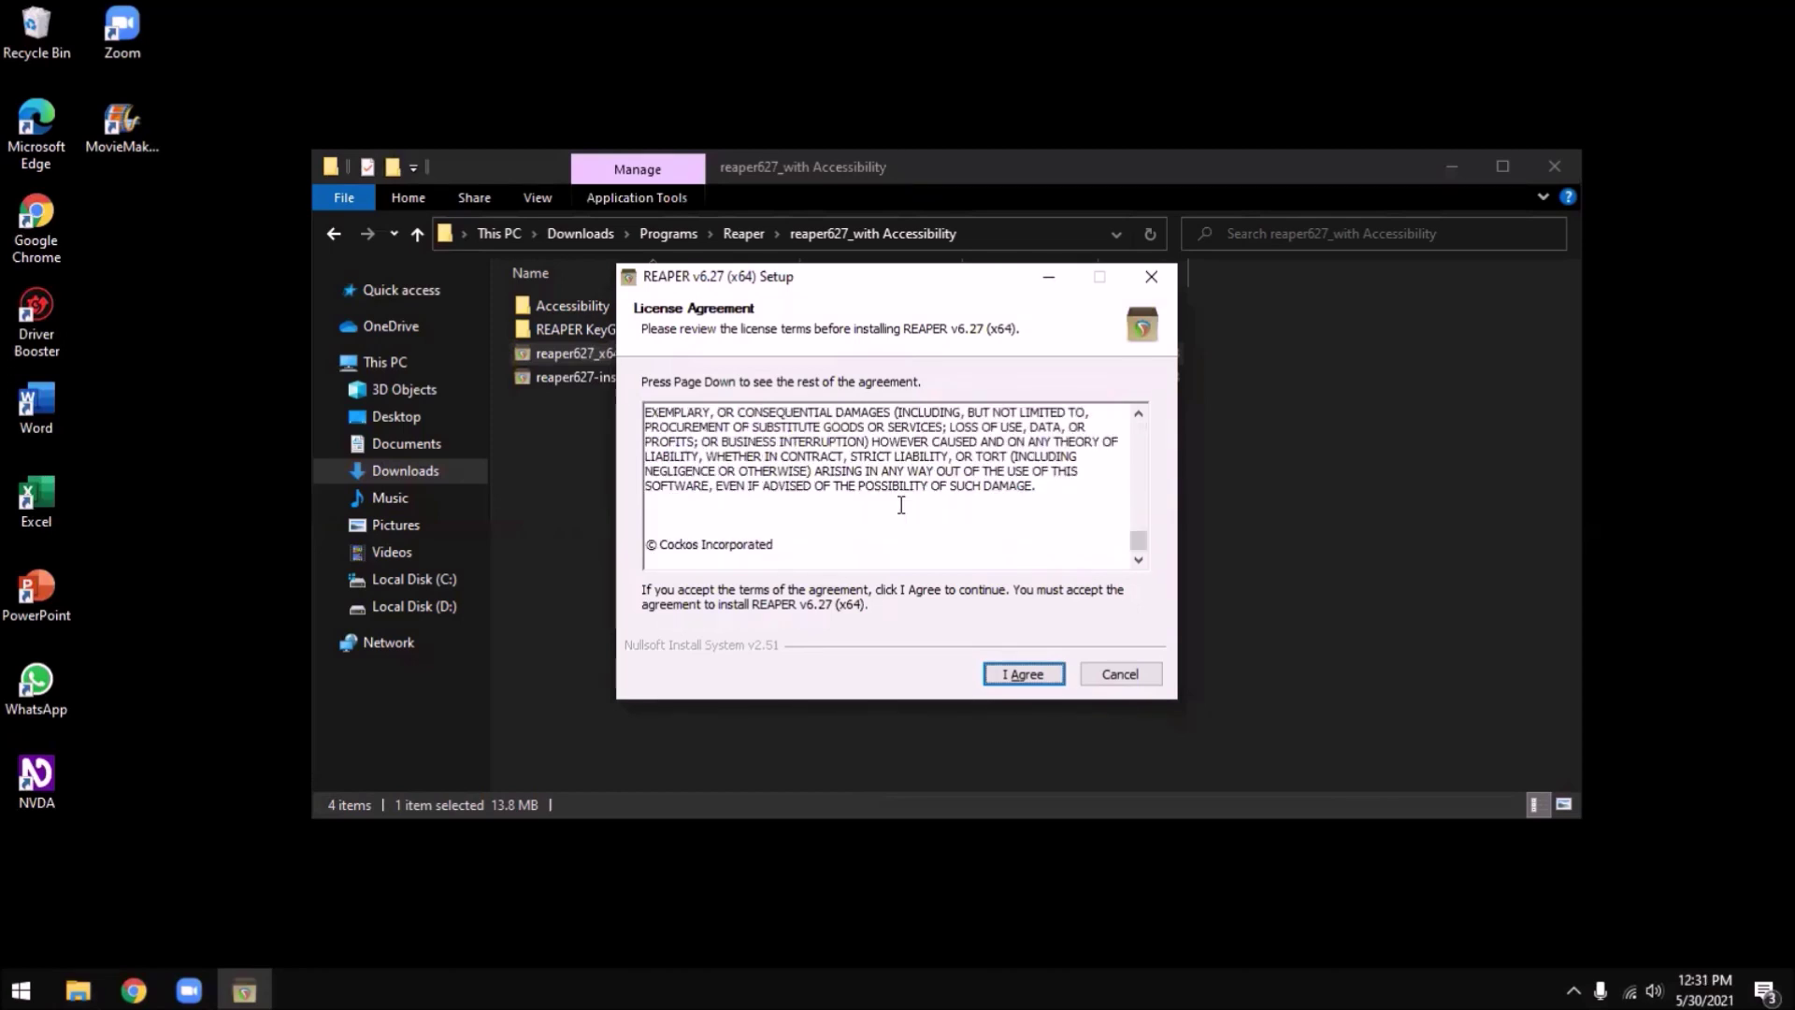
{"action": "key", "text": "Return"}
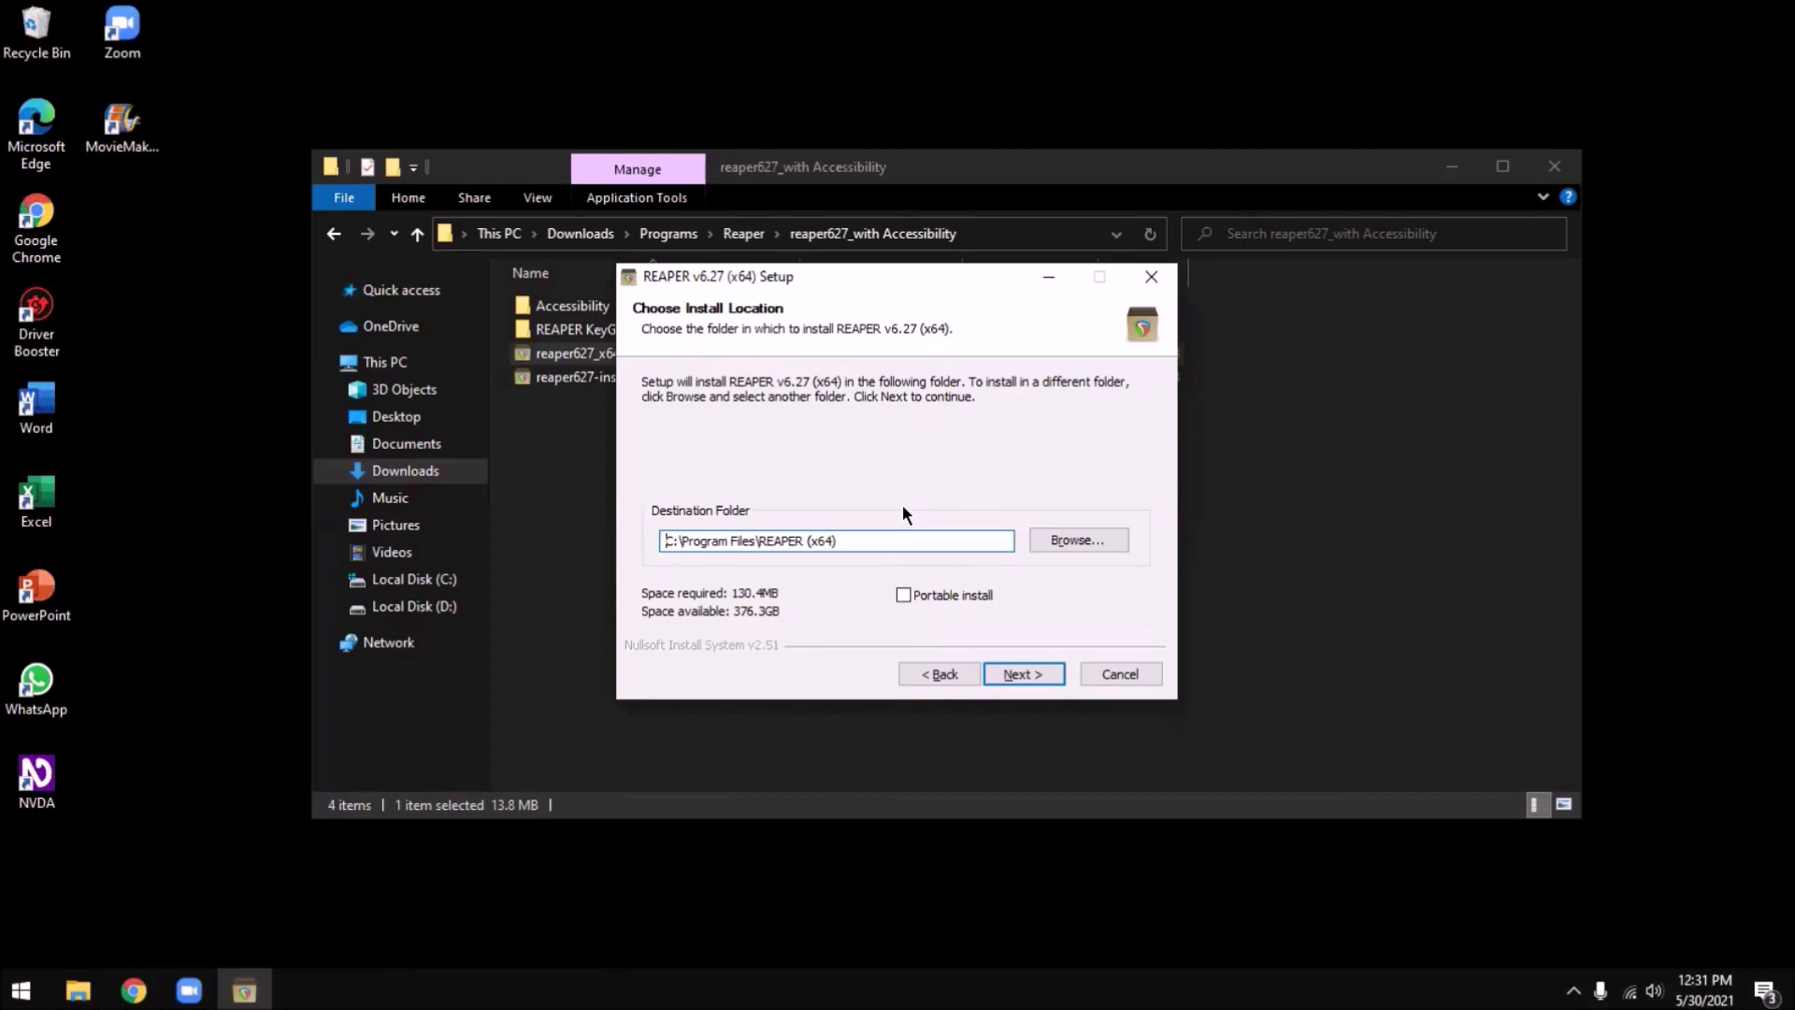
{"action": "key", "text": "Tab"}
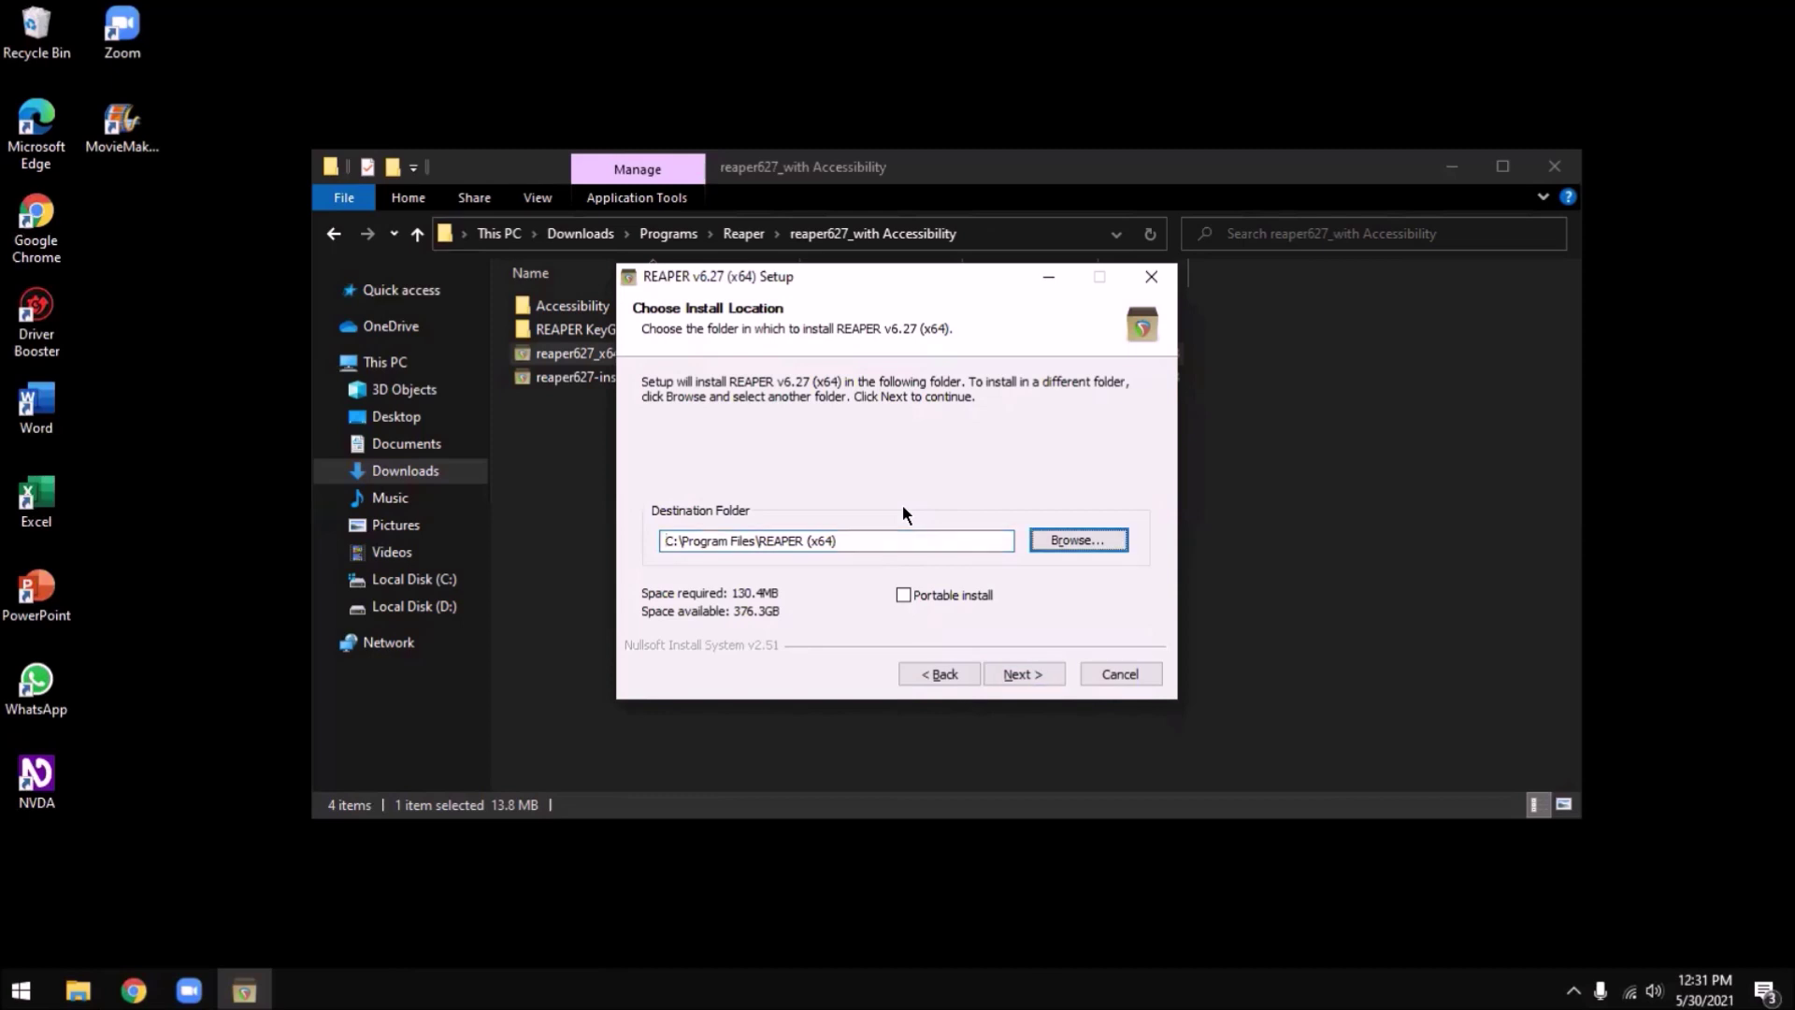
{"action": "key", "text": "Tab"}
{"action": "key", "text": "Tab"}
{"action": "key", "text": "shift+Tab"}
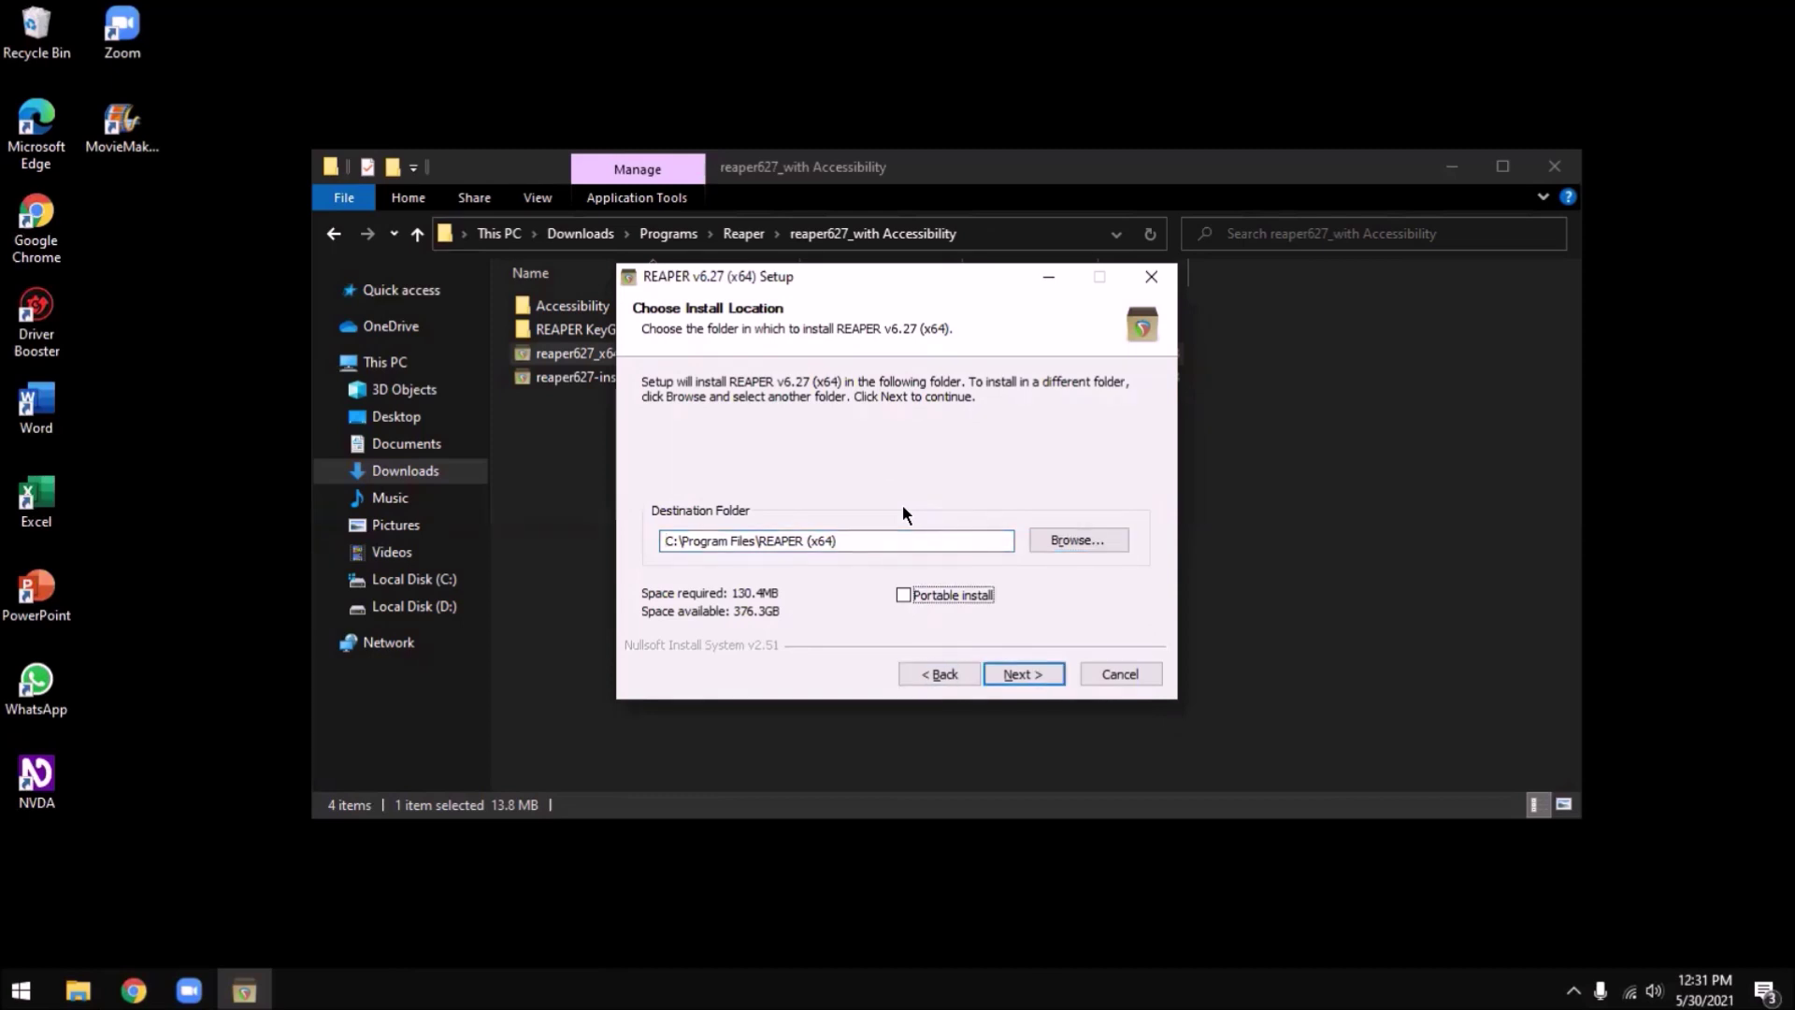
{"action": "key", "text": "Tab"}
{"action": "key", "text": "Tab"}
{"action": "key", "text": "Return"}
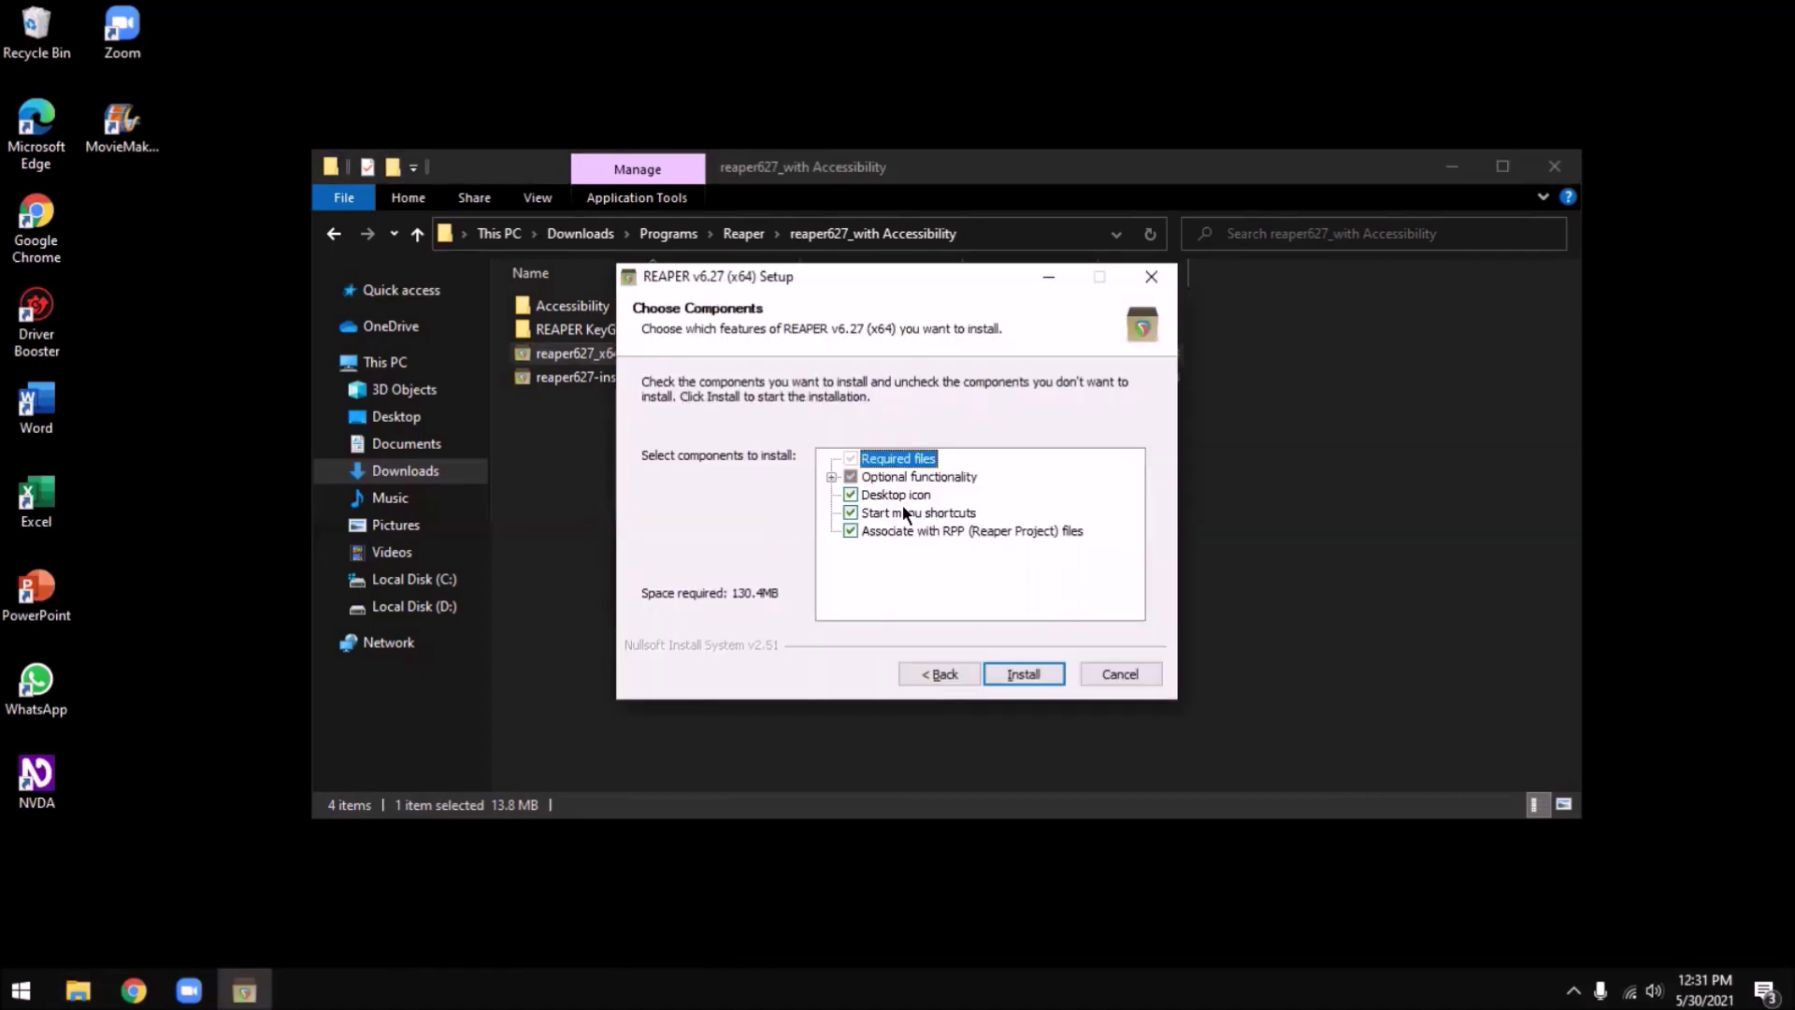
Step: Install REAPER with the default components and close the setup wizard once installation is complete
{"action": "key", "text": "Tab"}
{"action": "key", "text": "shift+Tab"}
{"action": "key", "text": "Tab"}
{"action": "key", "text": "shift+Tab"}
{"action": "key", "text": "Down"}
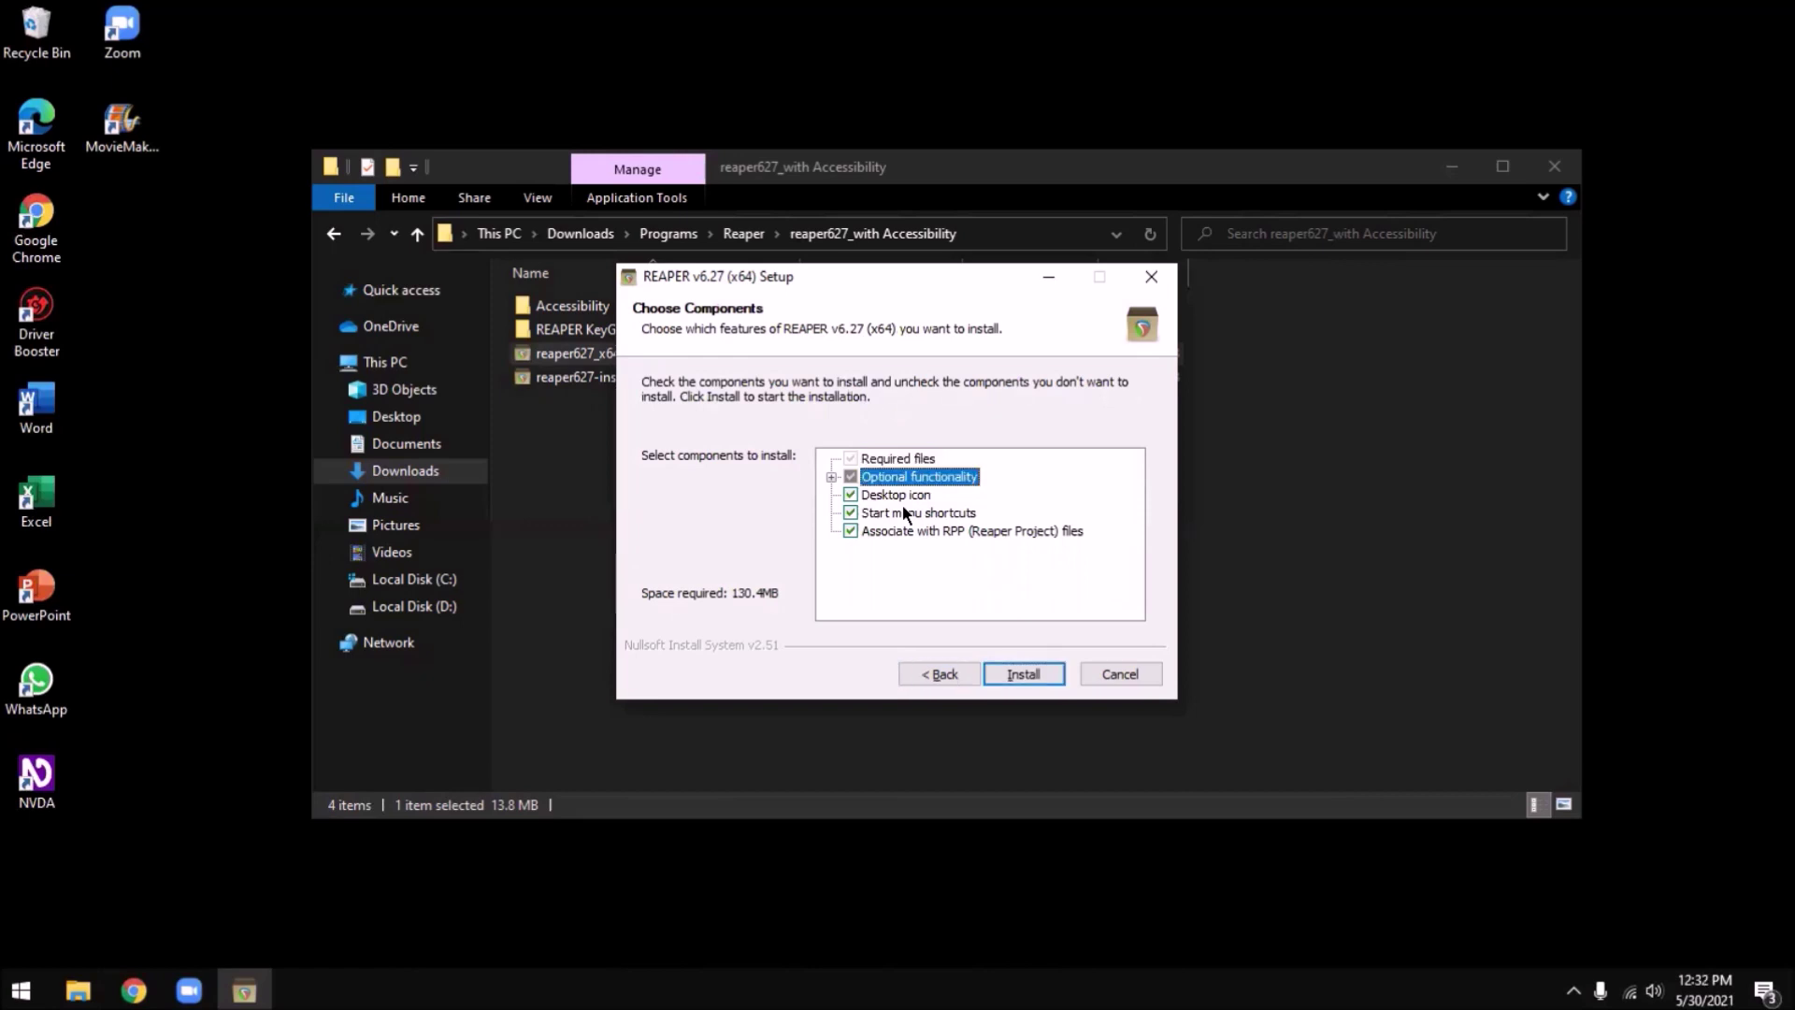
{"action": "key", "text": "Tab"}
{"action": "key", "text": "Tab"}
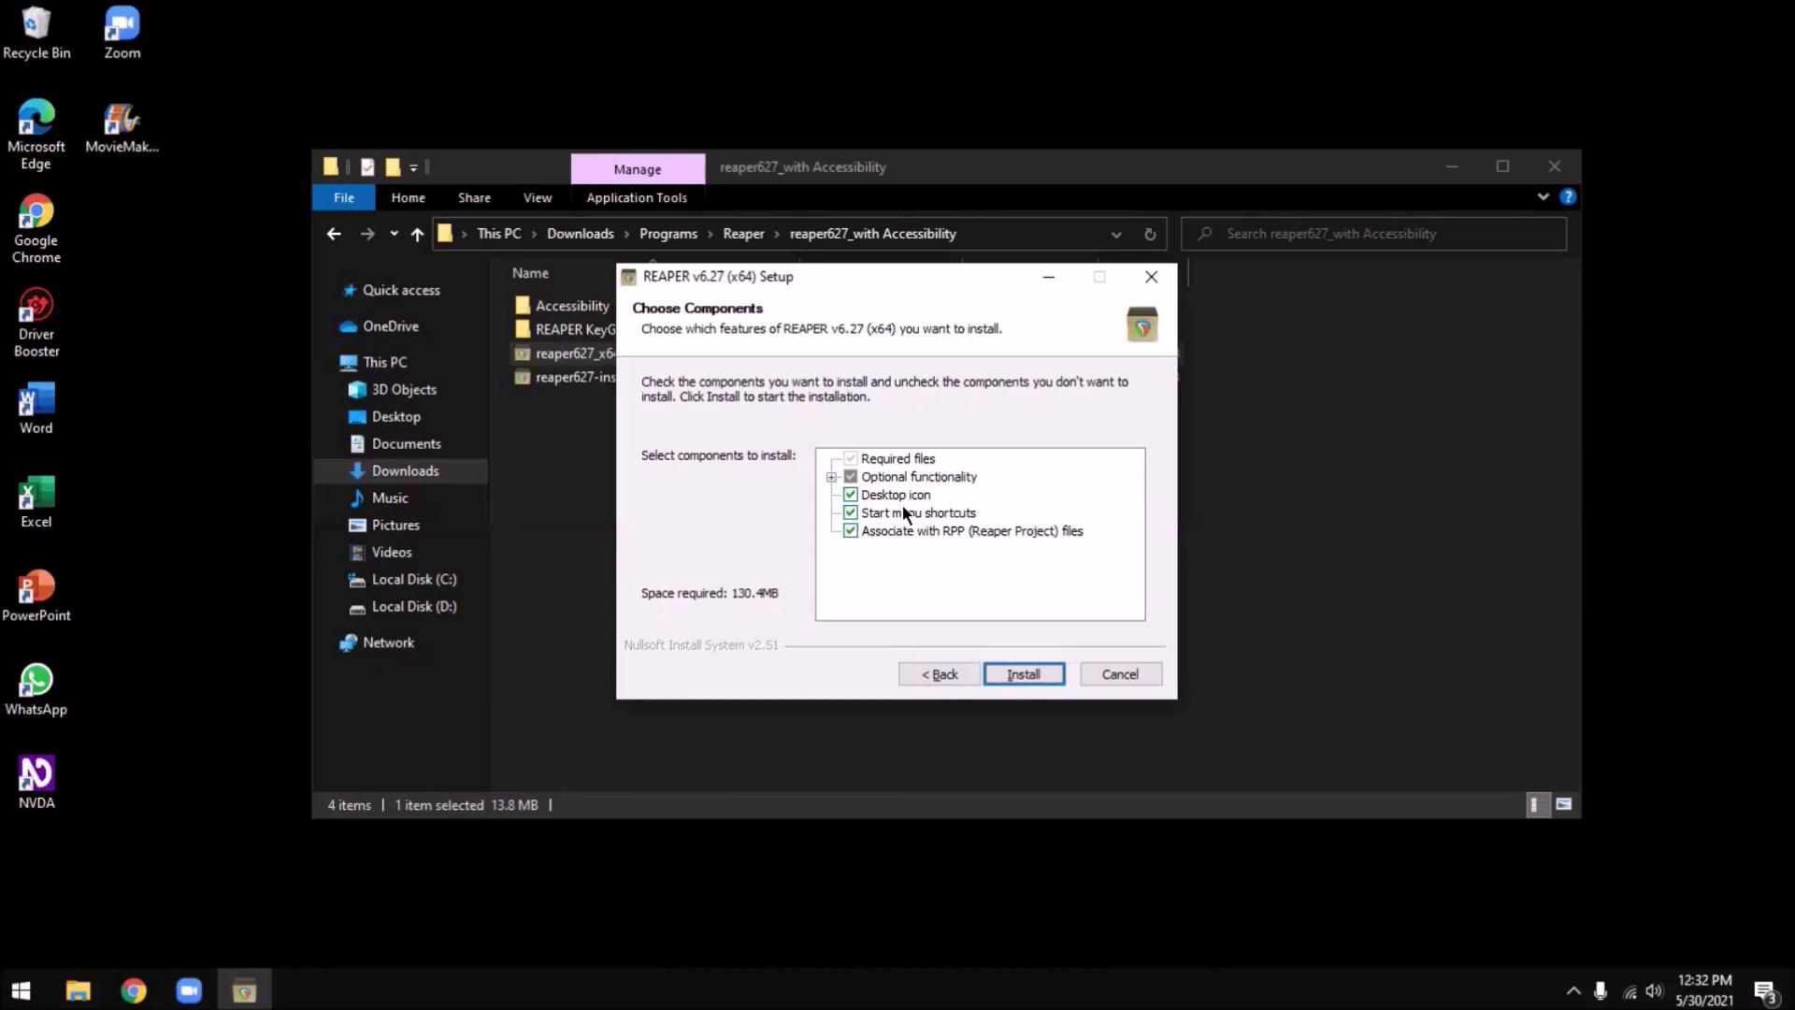
{"action": "key", "text": "Return"}
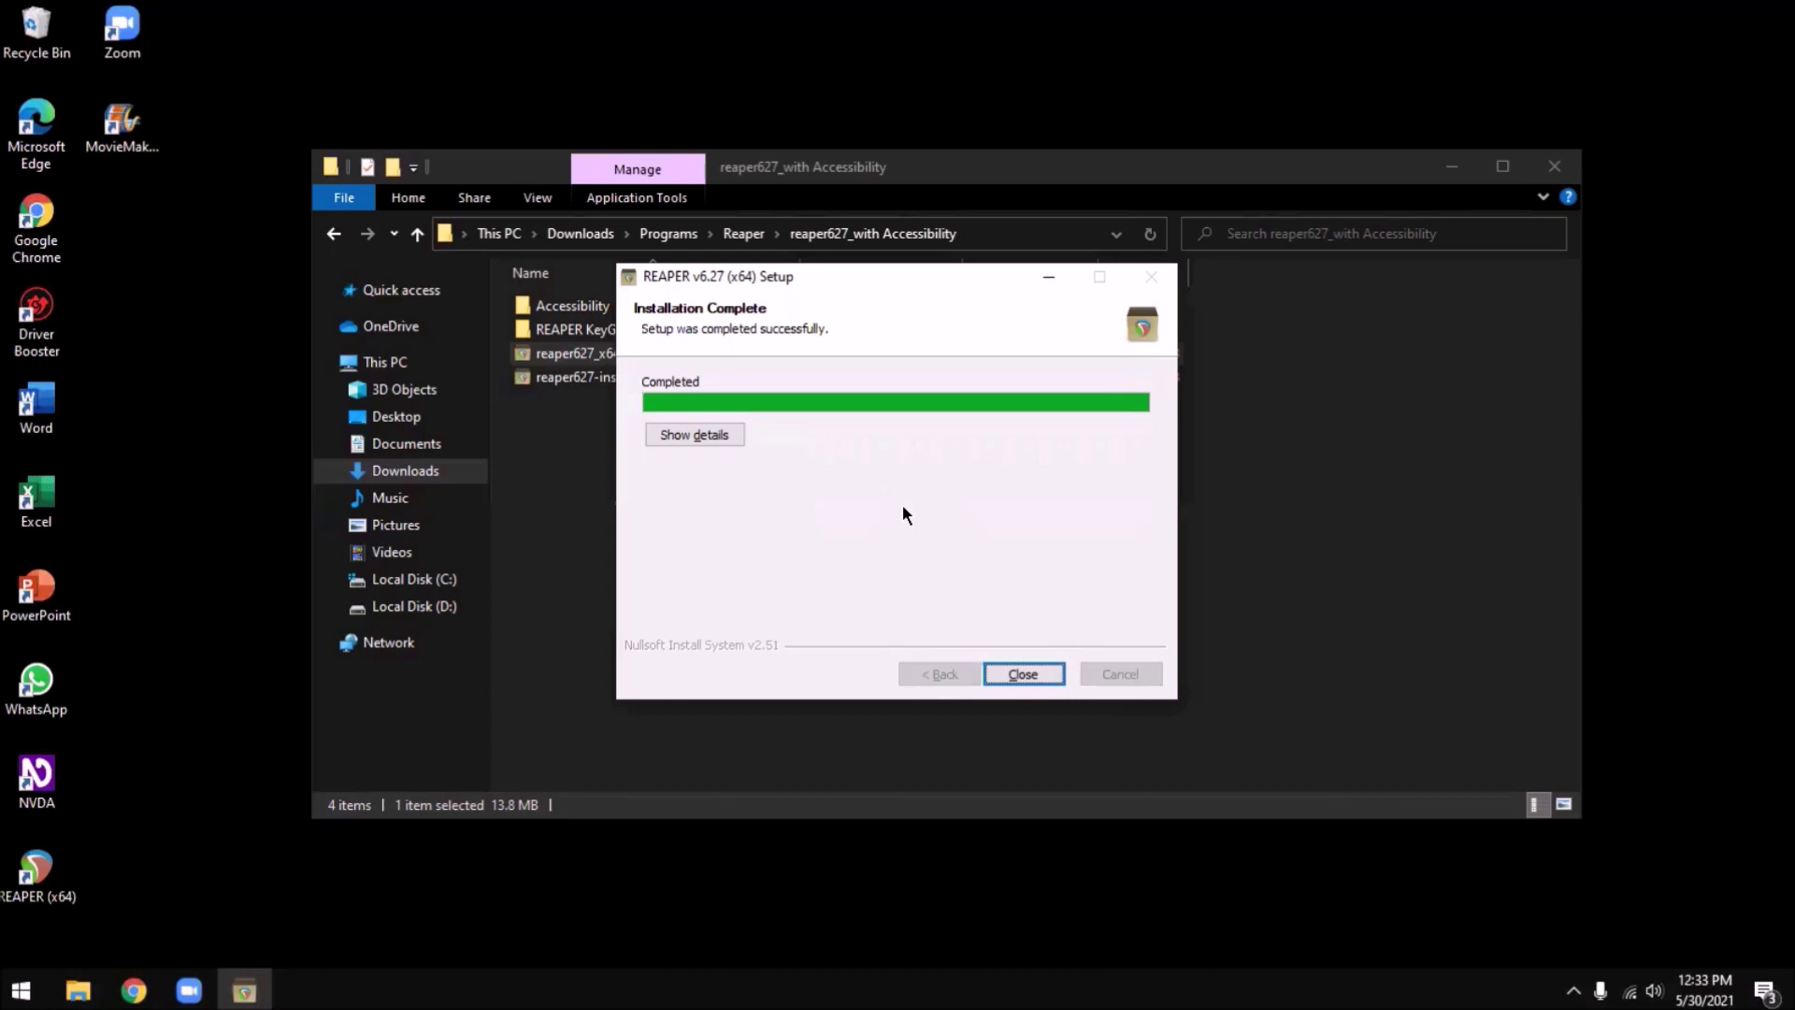
{"action": "key", "text": "Return"}
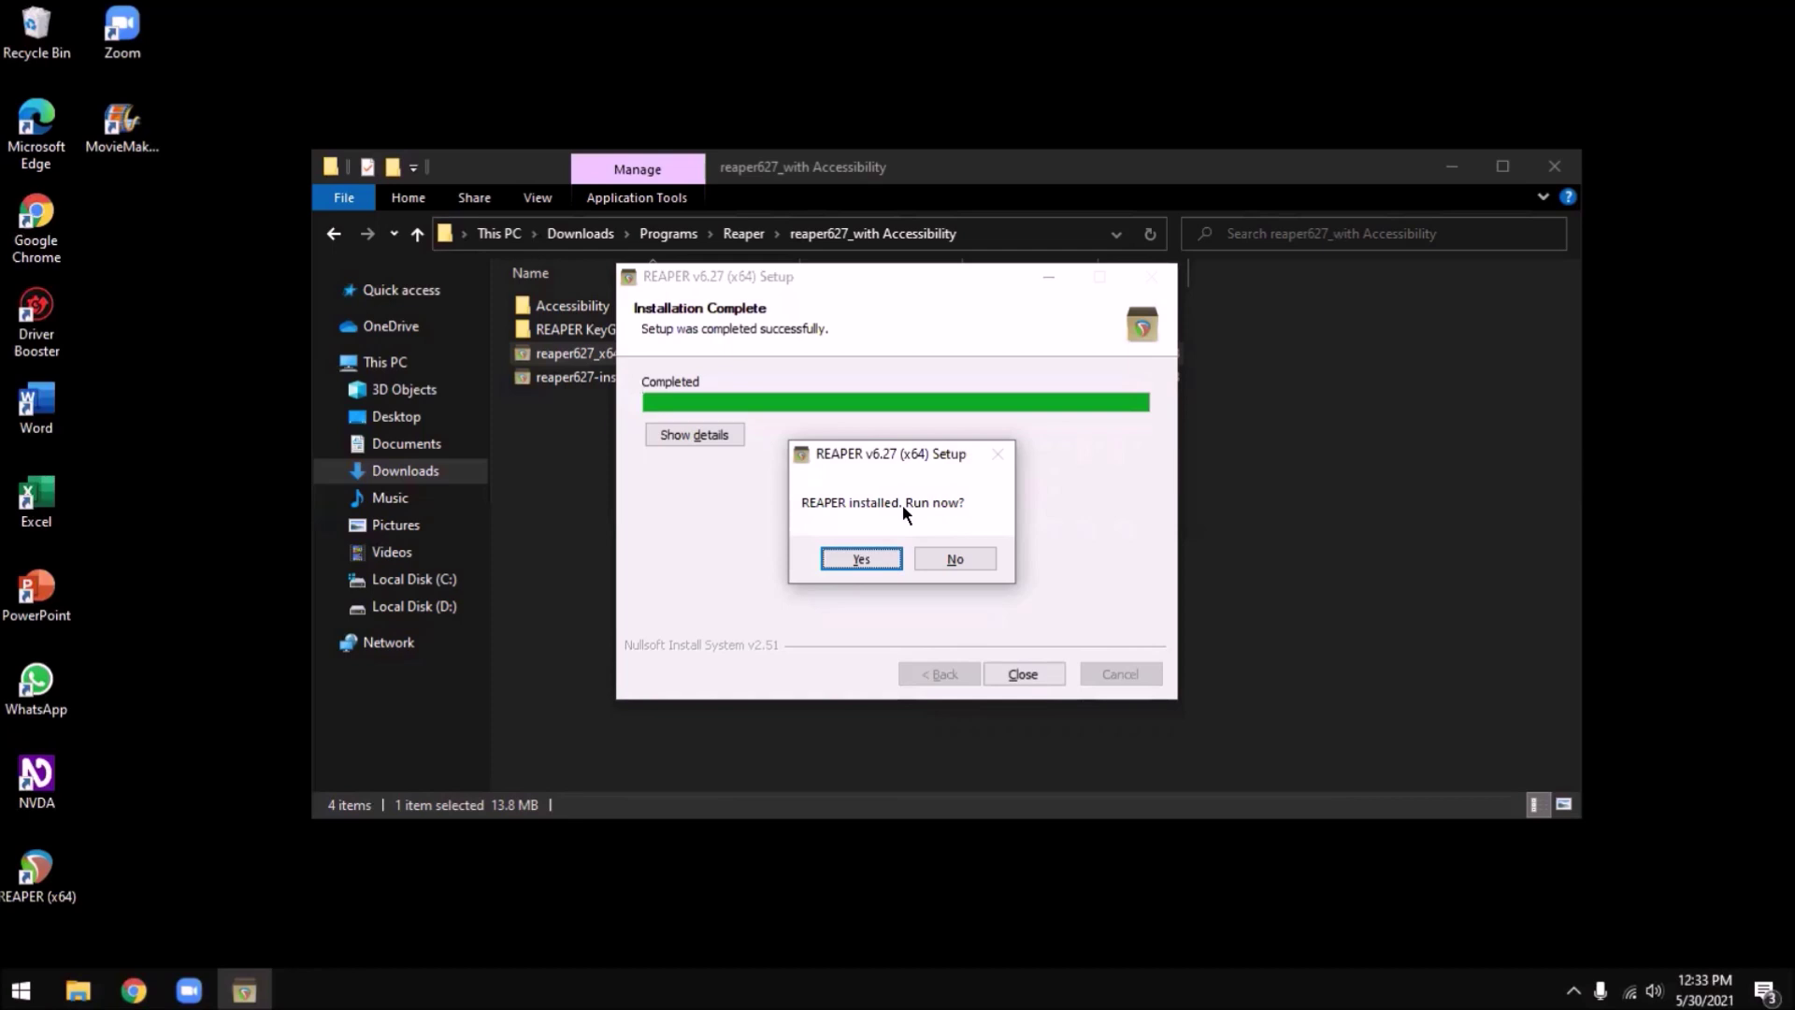
Step: Decline running REAPER after the installation and return to the extracted files in the reaper627_with Accessibility folder
{"action": "key", "text": "Tab"}
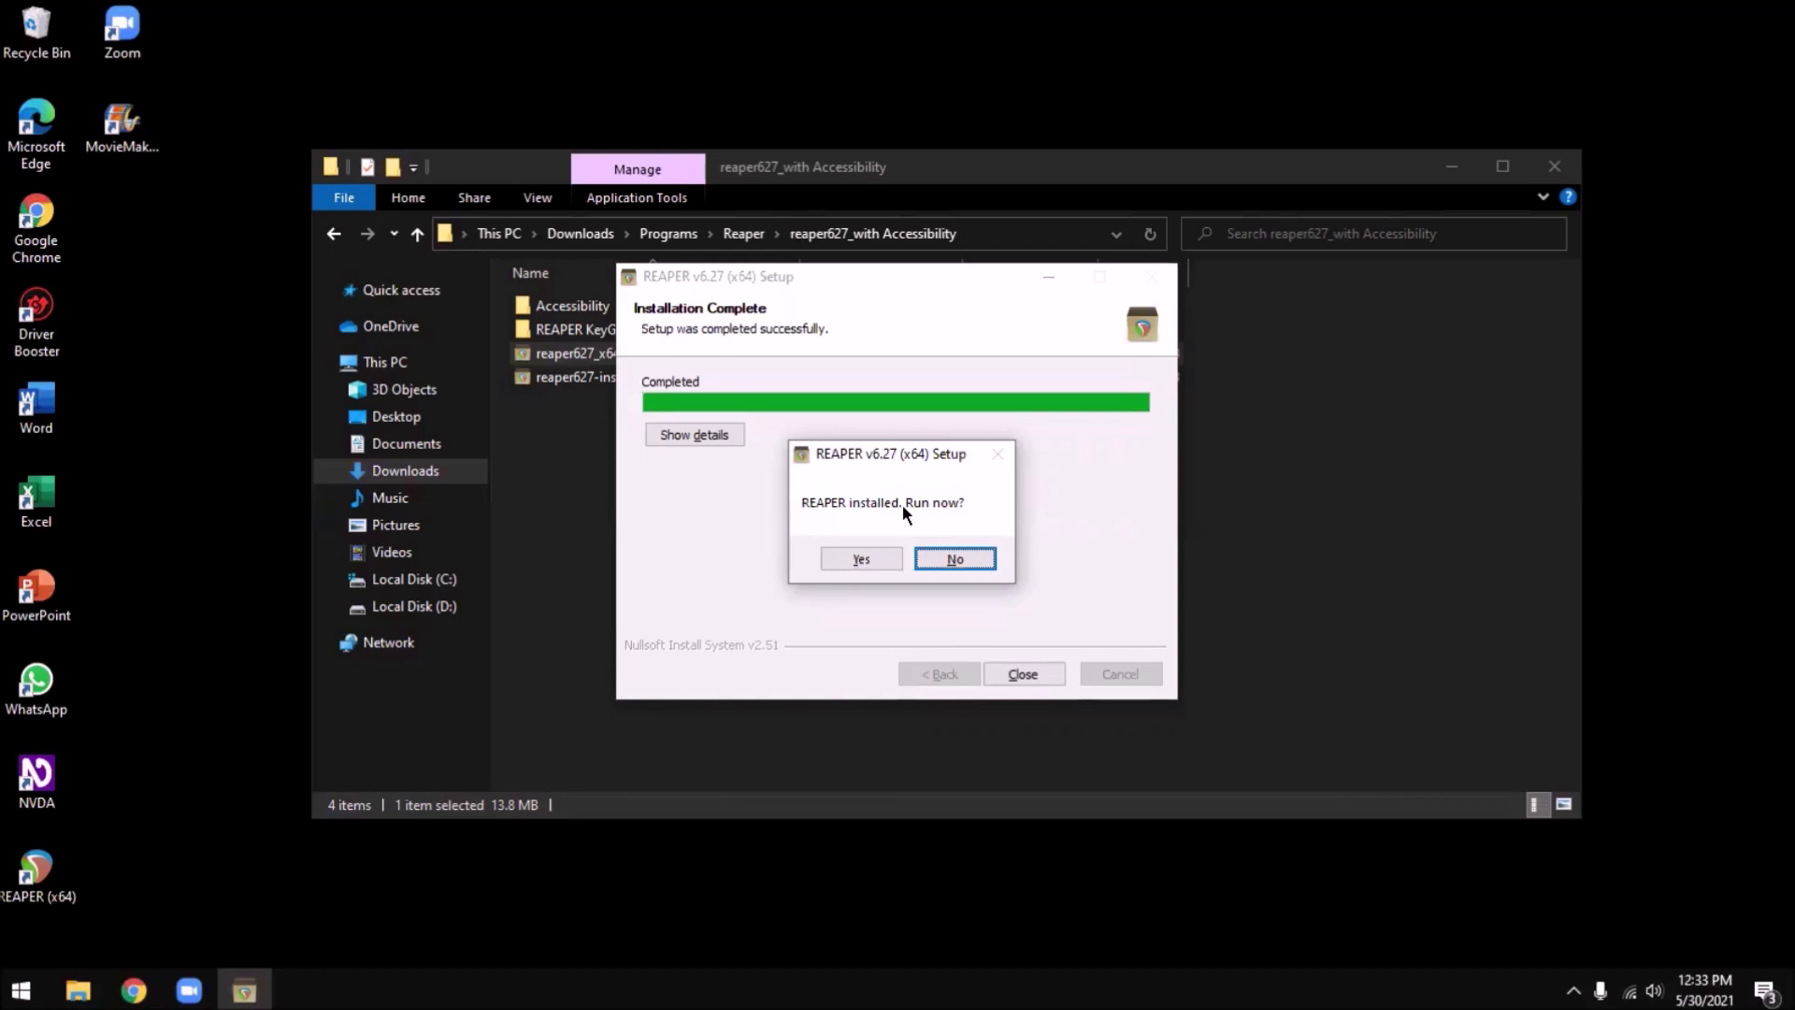
{"action": "key", "text": "Return"}
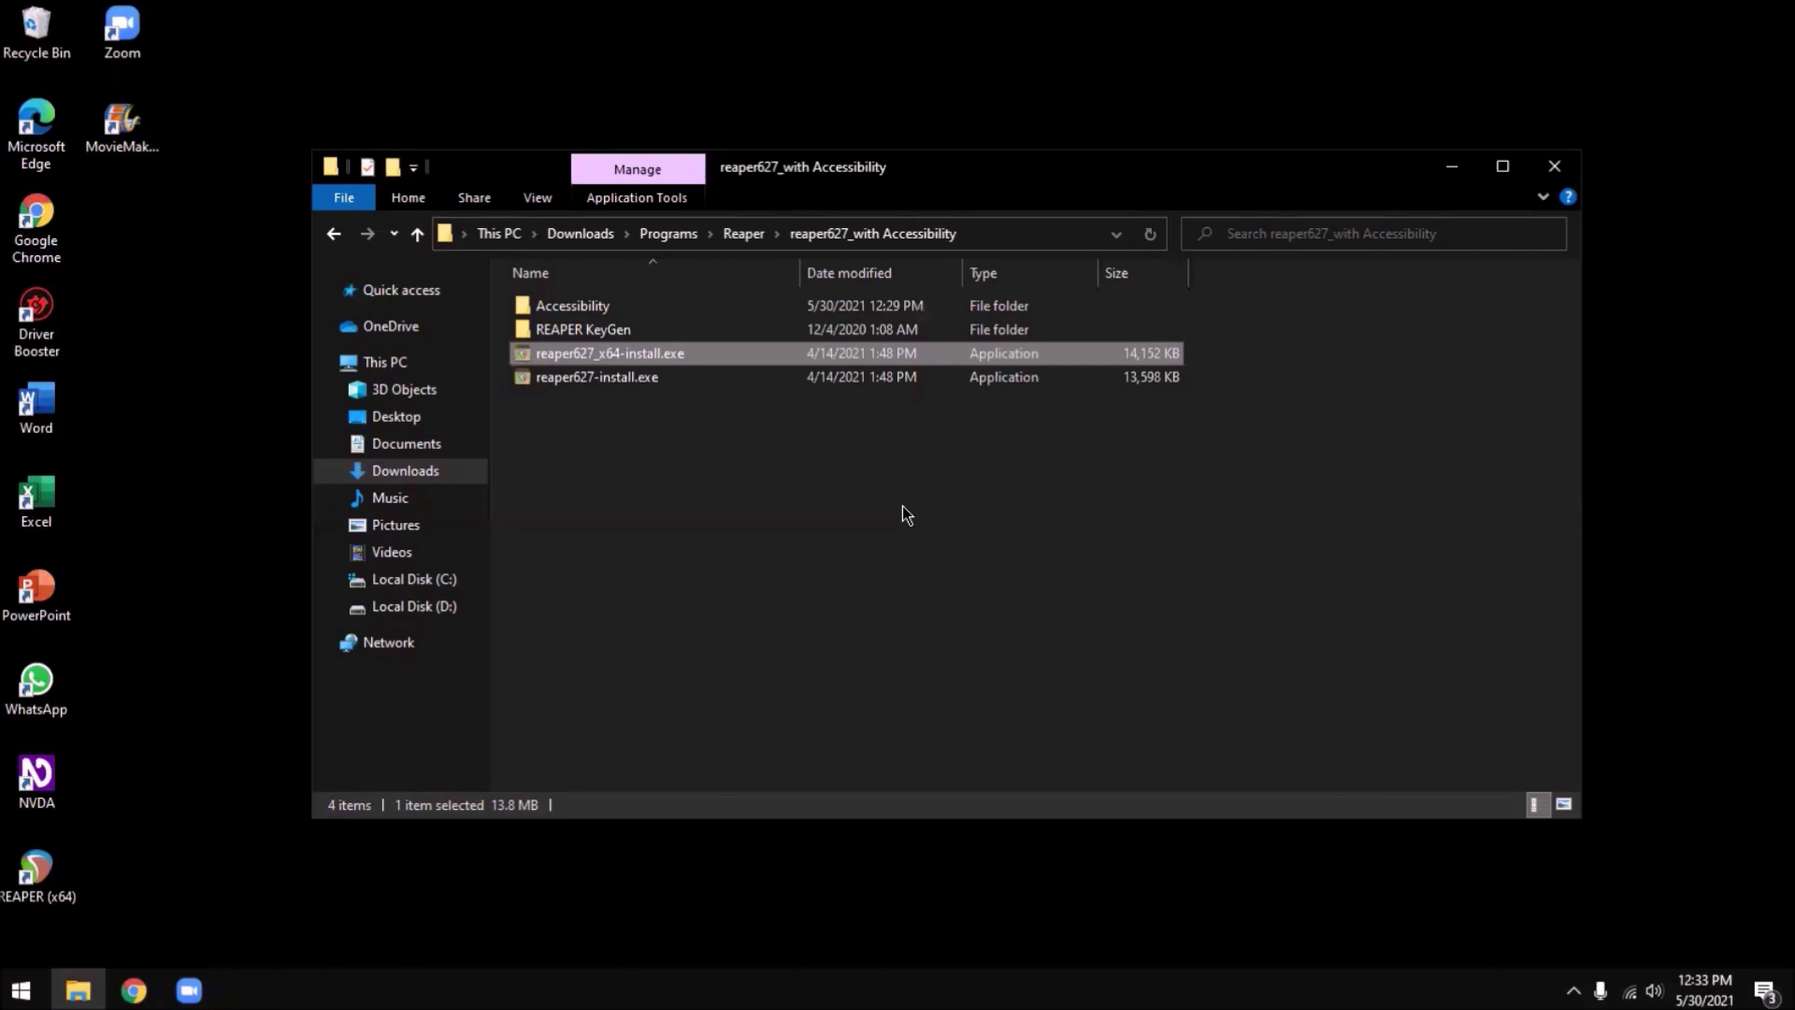
{"action": "key", "text": "Down"}
{"action": "key", "text": "Down"}
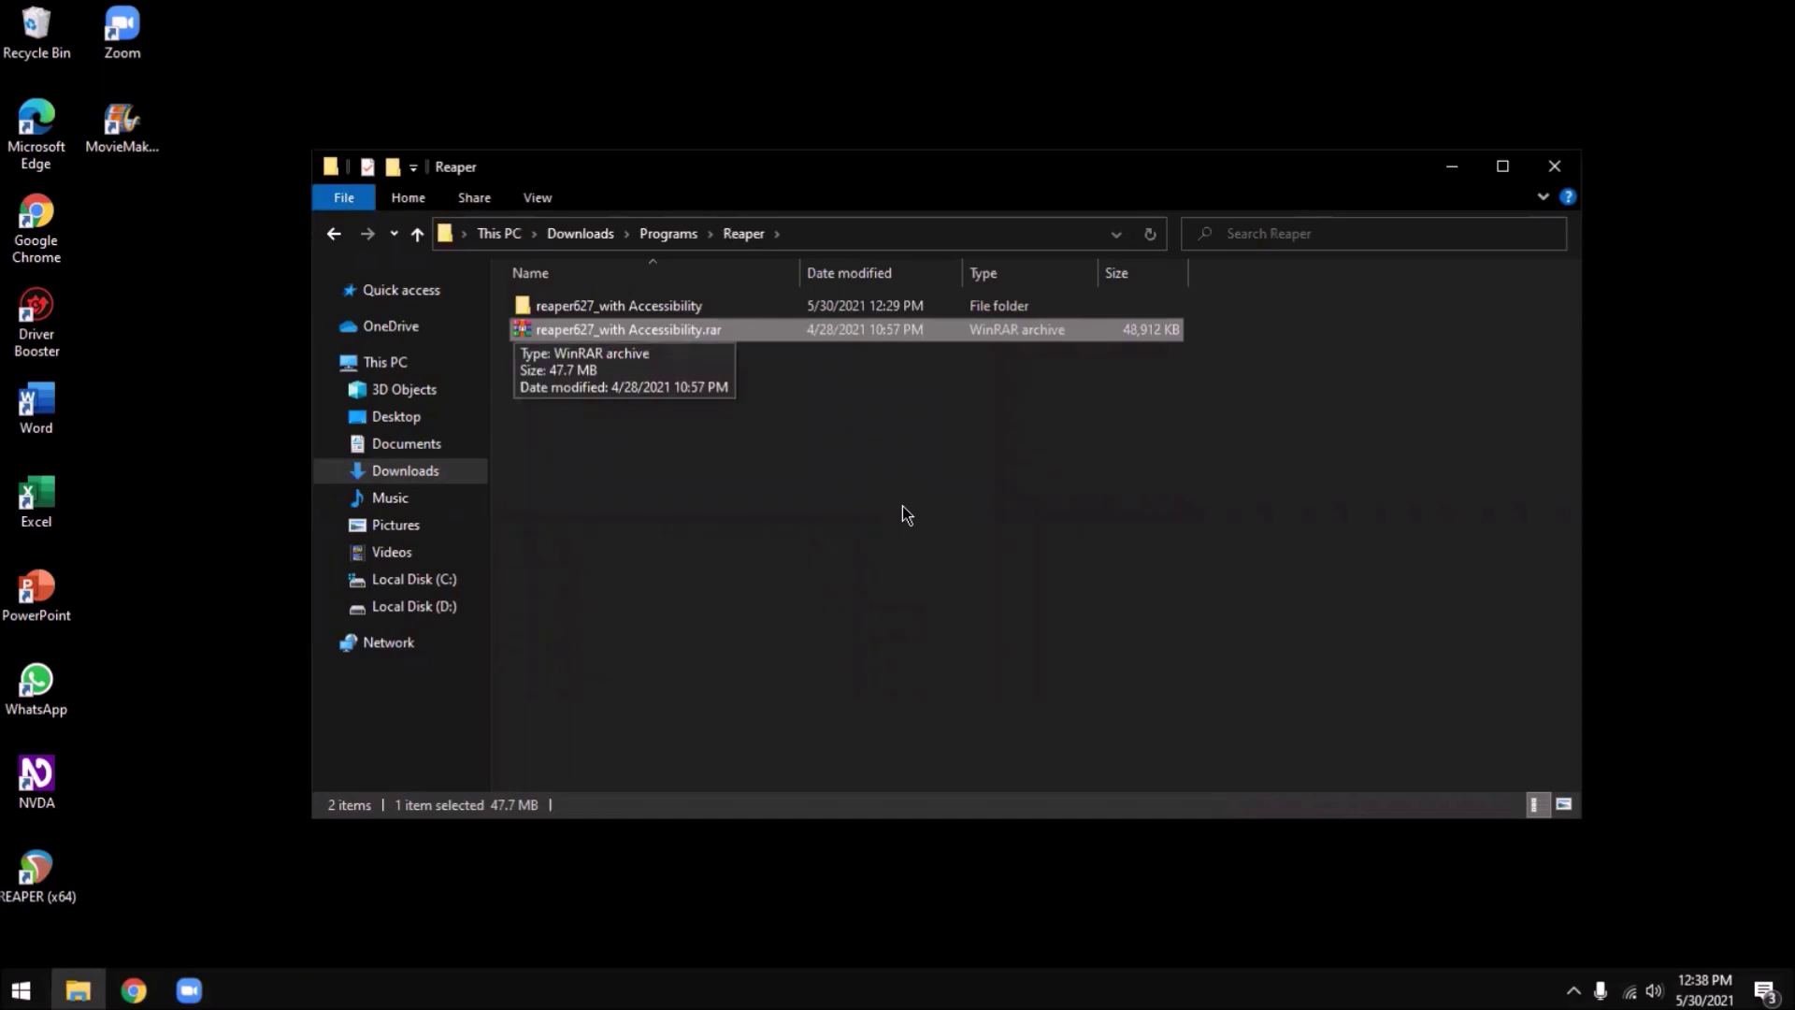
Step: Open the "reaper627_with Accessibility" folder and go into its REAPER KeyGen subfolder
{"action": "key", "text": "Up"}
{"action": "key", "text": "Return"}
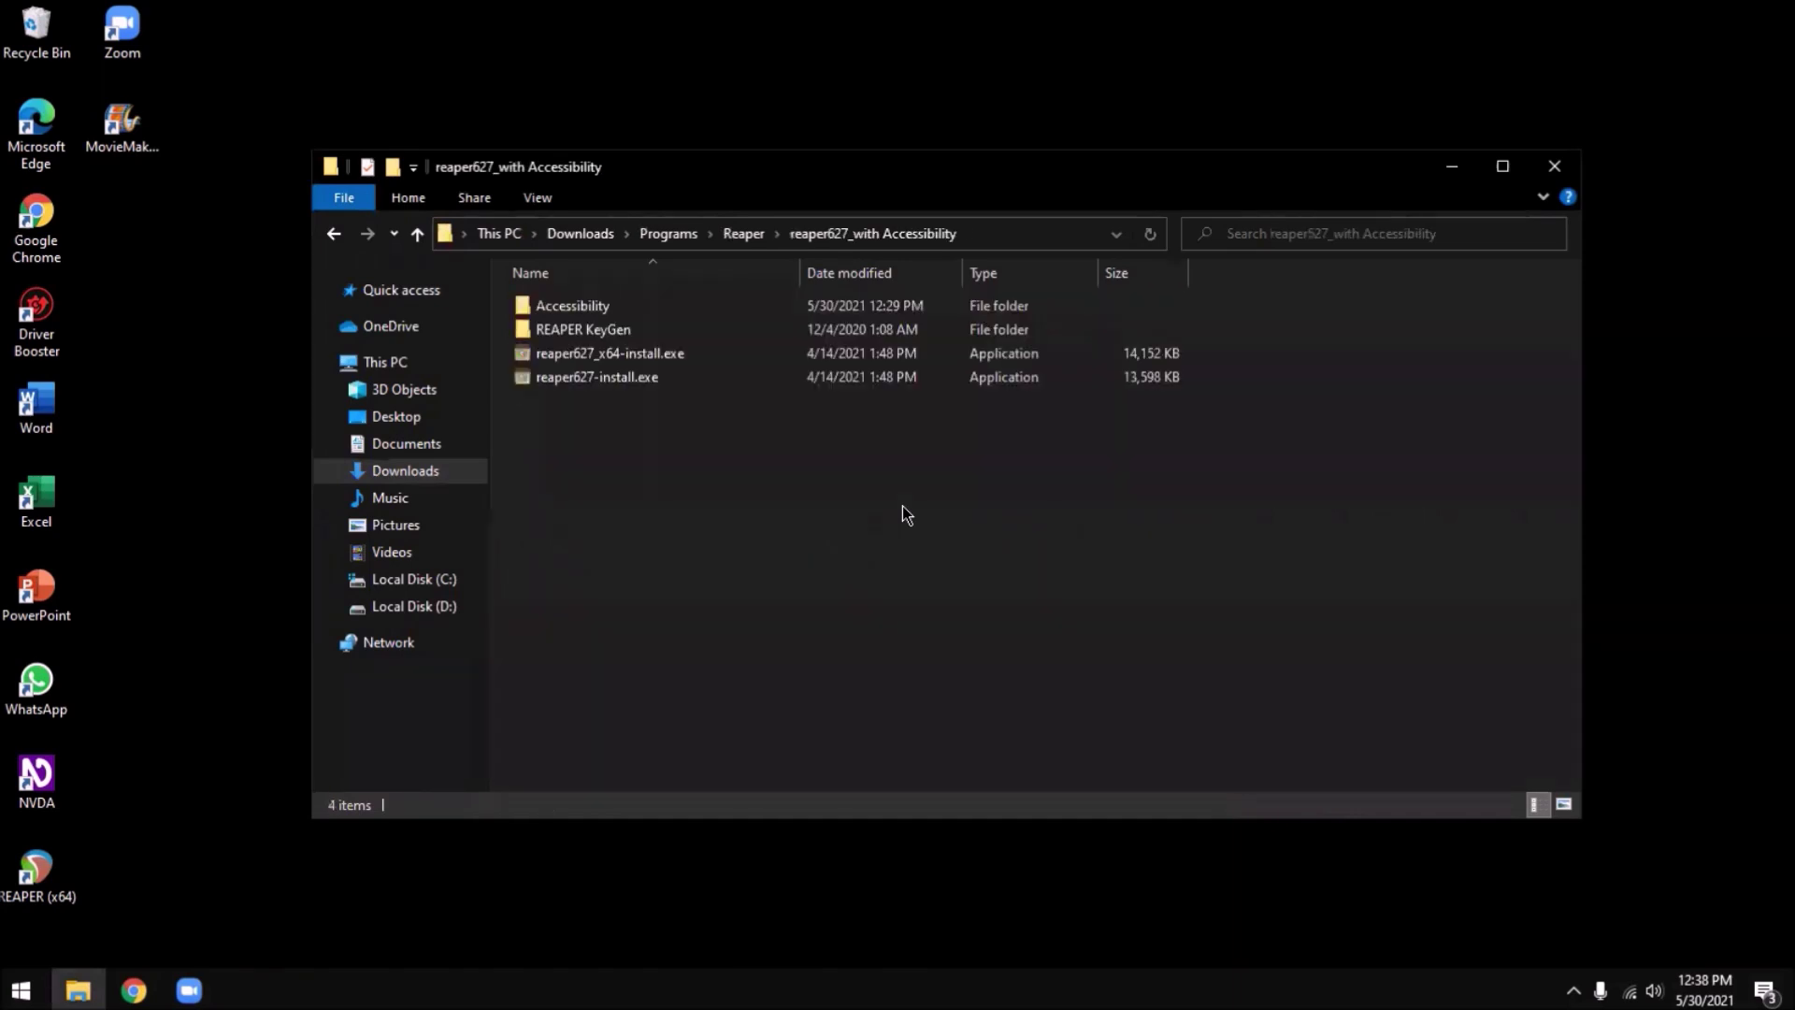
{"action": "key", "text": "Down"}
{"action": "key", "text": "Down"}
{"action": "key", "text": "Up"}
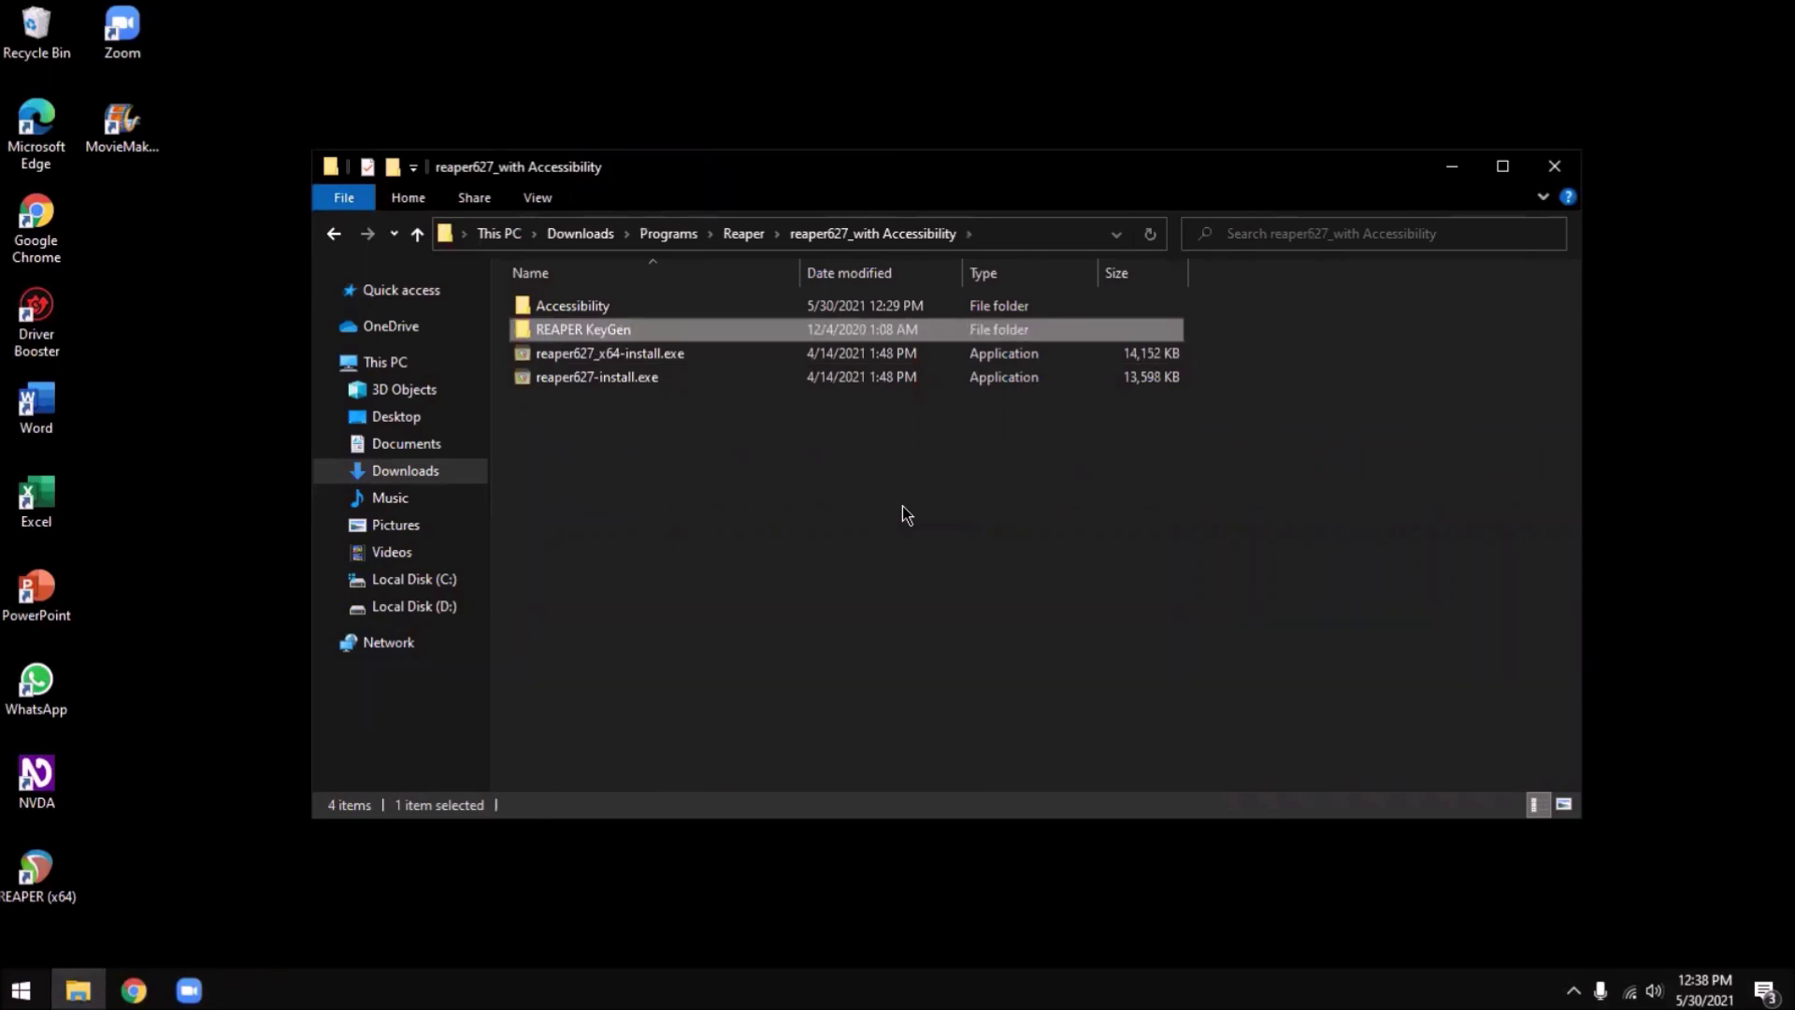
{"action": "key", "text": "Return"}
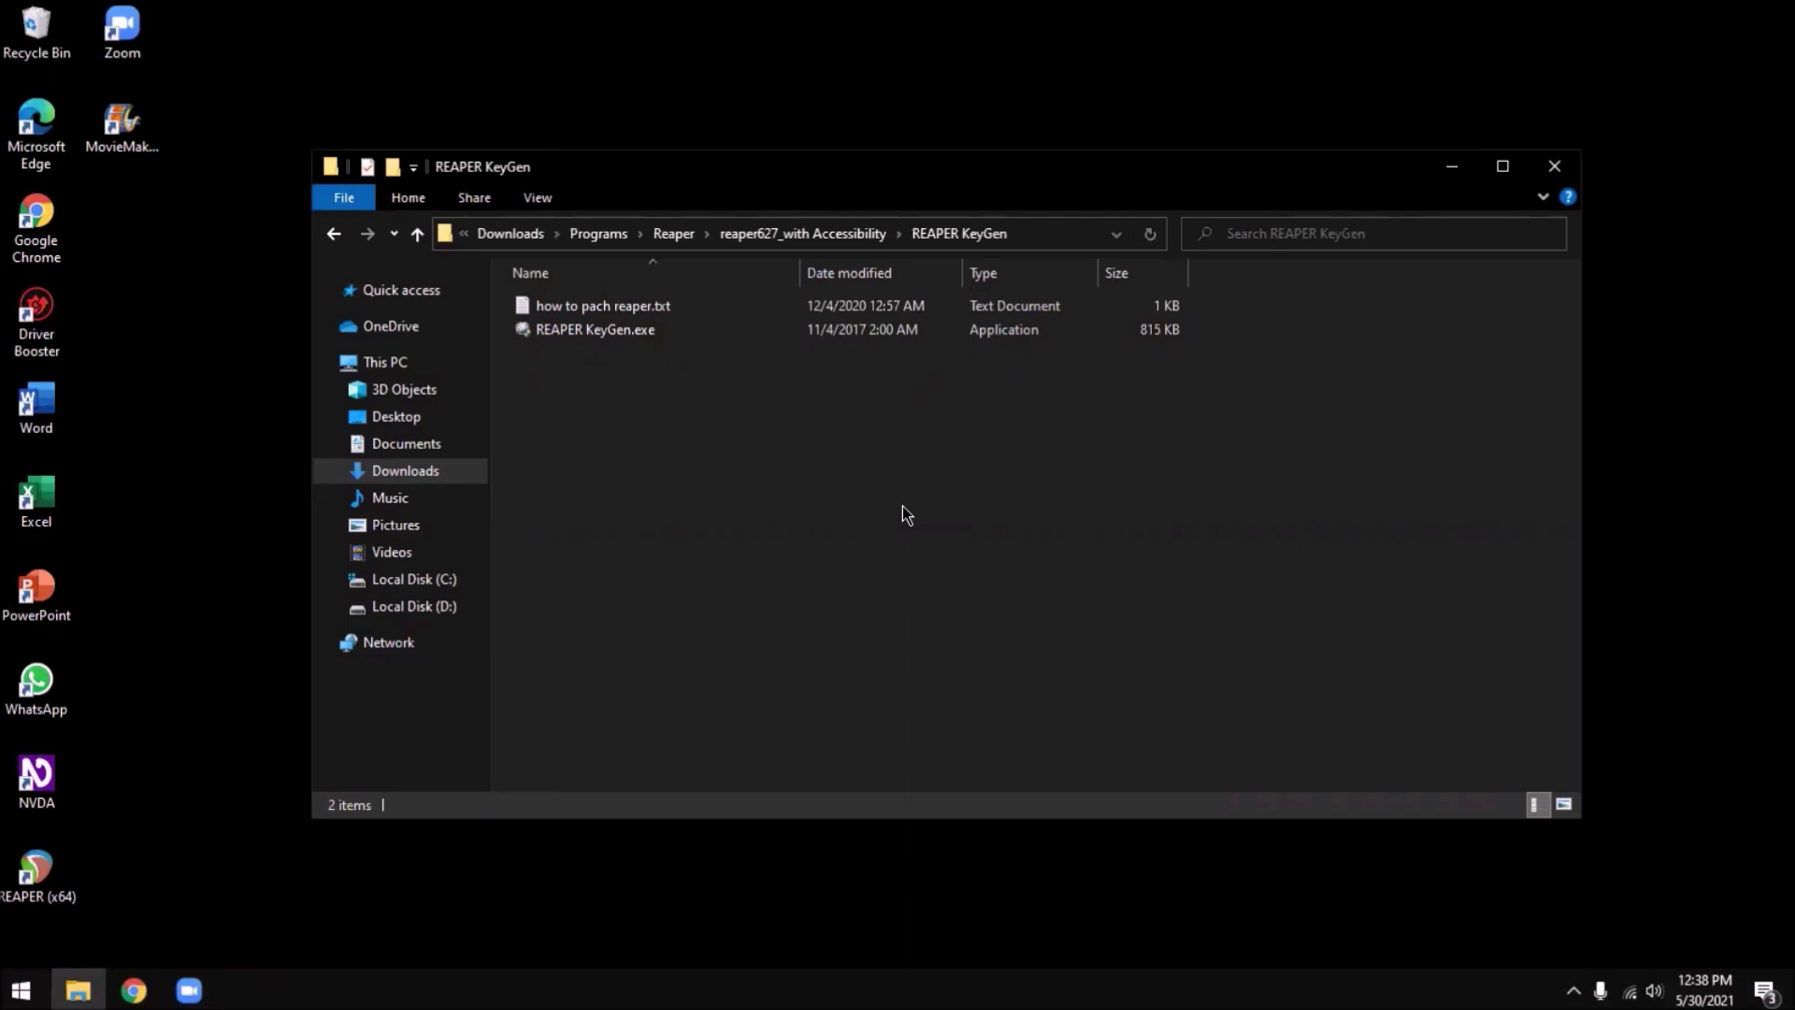
Step: Launch REAPER KeyGen.exe and bring the REAPER KeyGen v1.4.0 window into focus
{"action": "key", "text": "Down"}
{"action": "key", "text": "Up"}
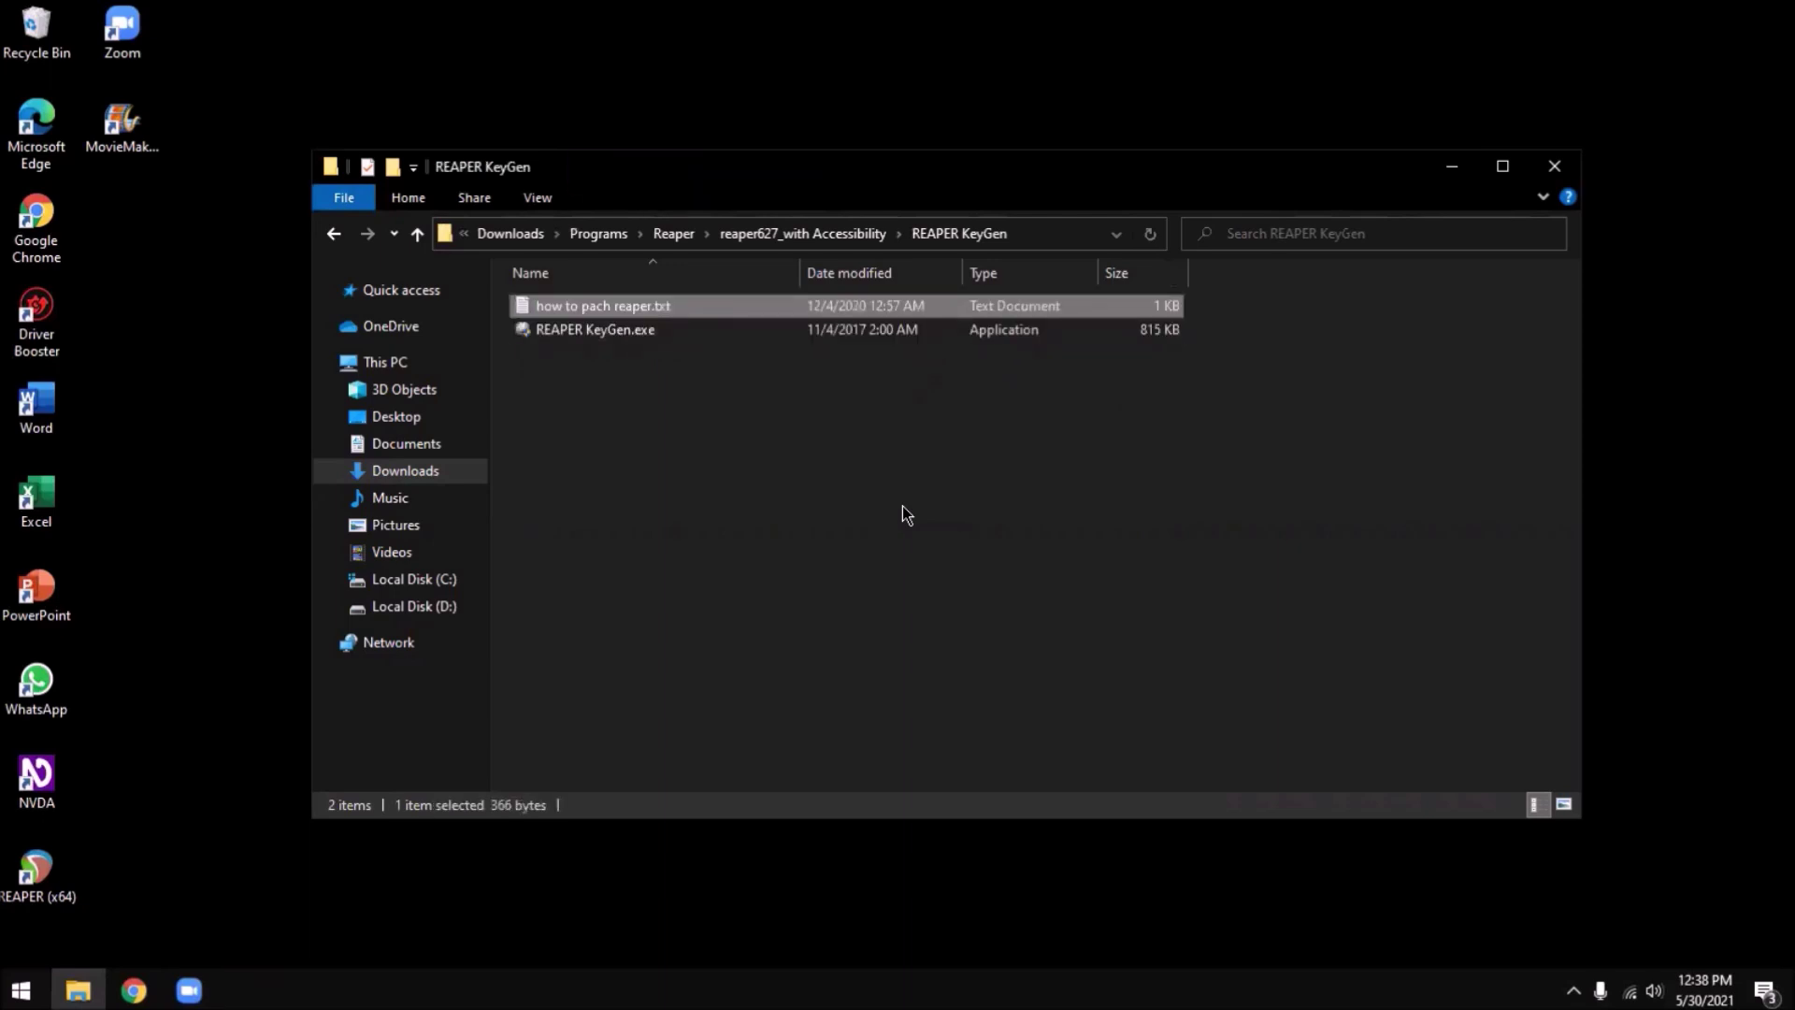
{"action": "key", "text": "Down"}
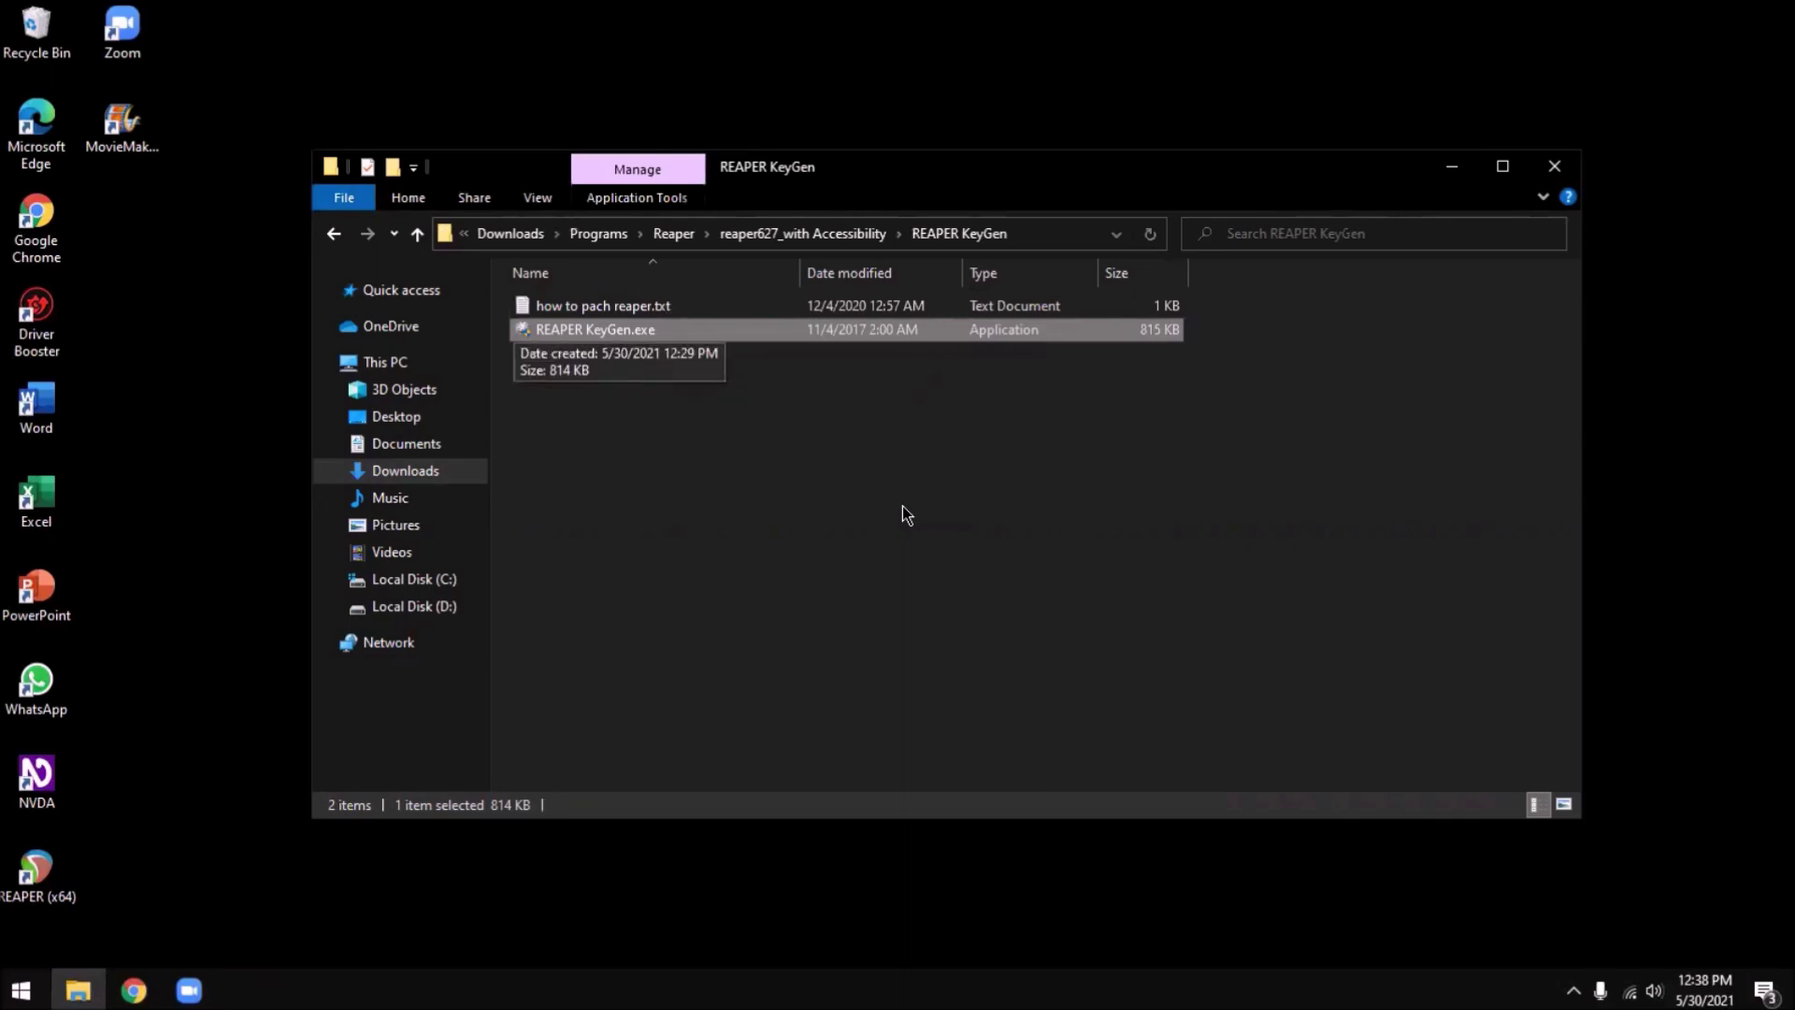
{"action": "key", "text": "Return"}
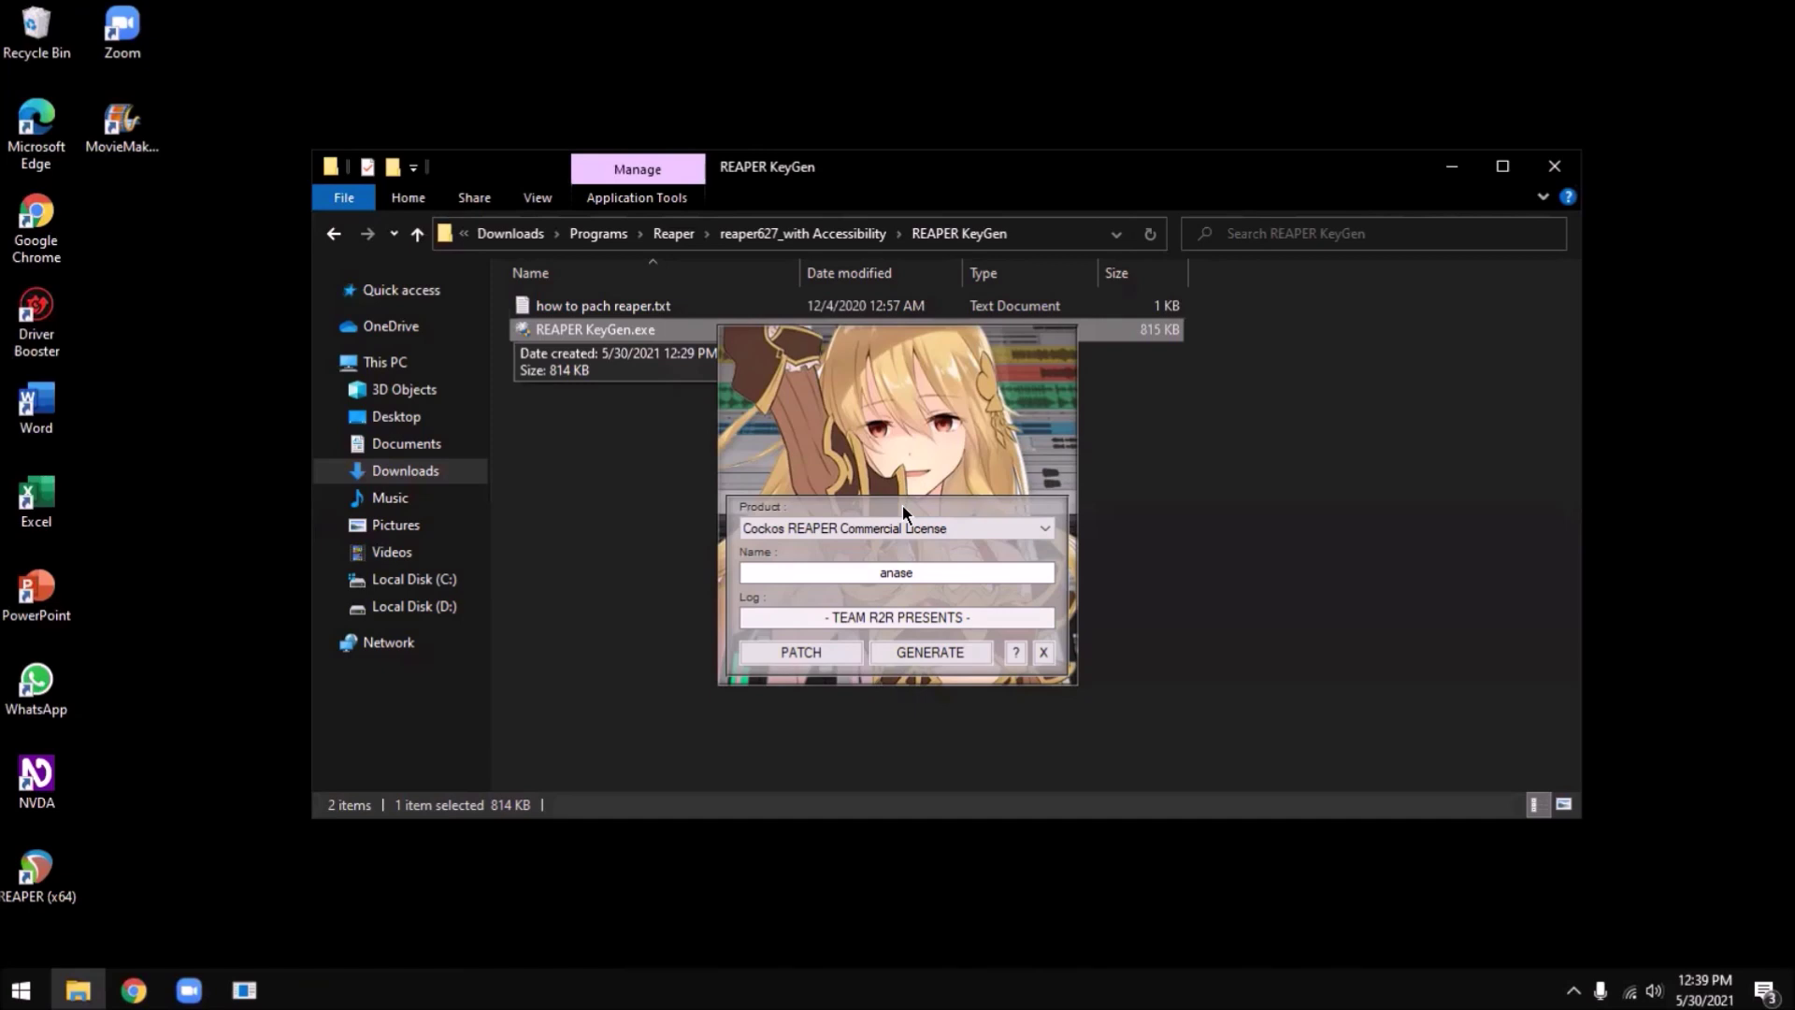
{"action": "key", "text": "alt+Tab"}
{"action": "key", "text": "alt+Tab"}
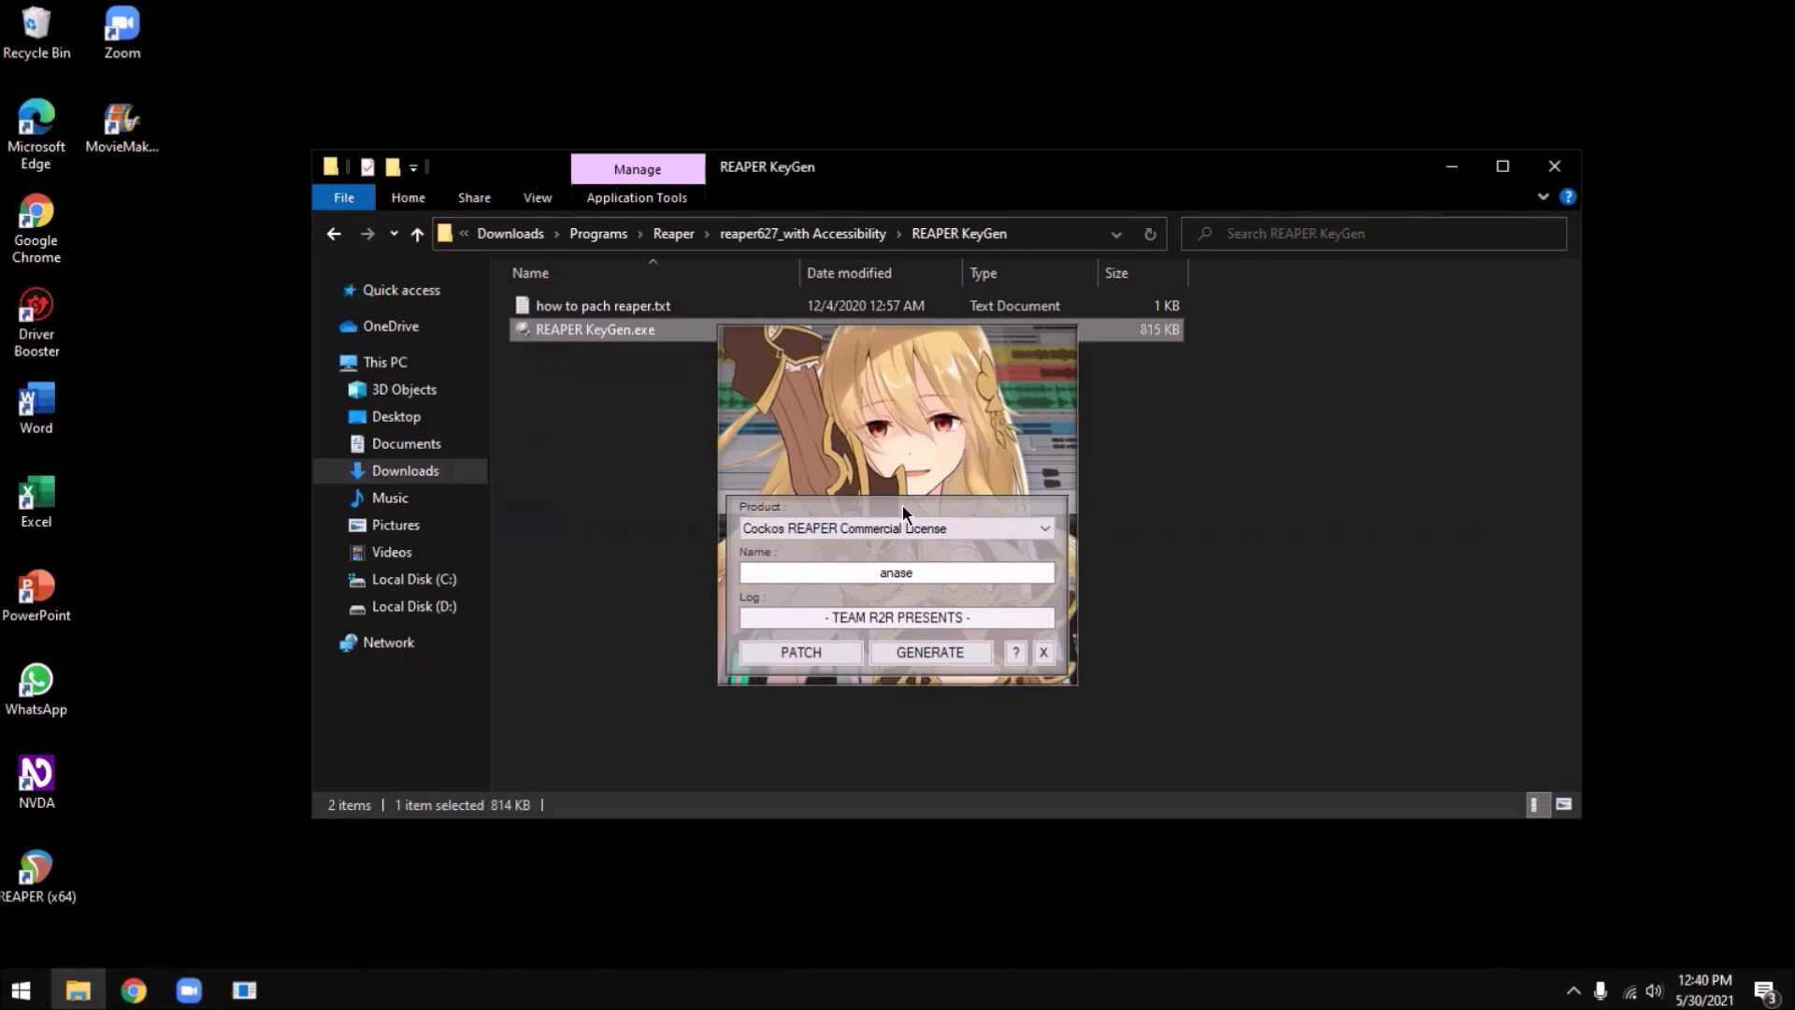
{"action": "key", "text": "alt+Tab"}
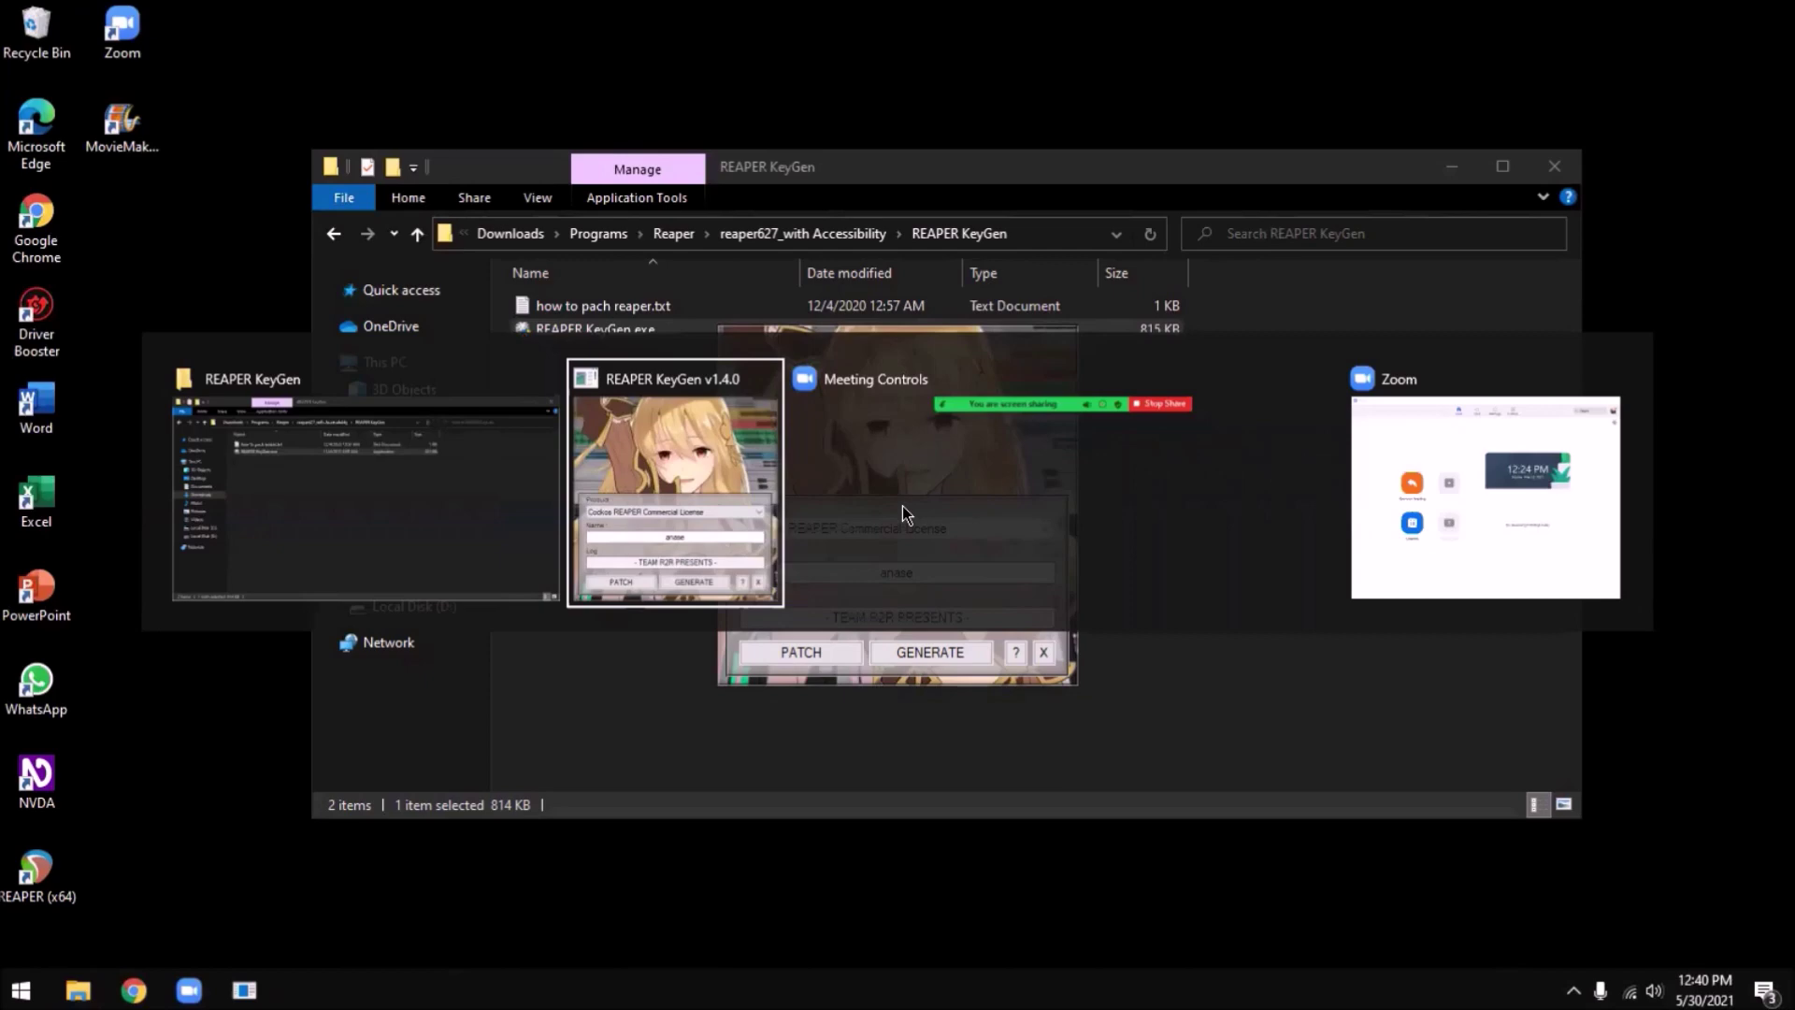
{"action": "key", "text": "shift+Tab"}
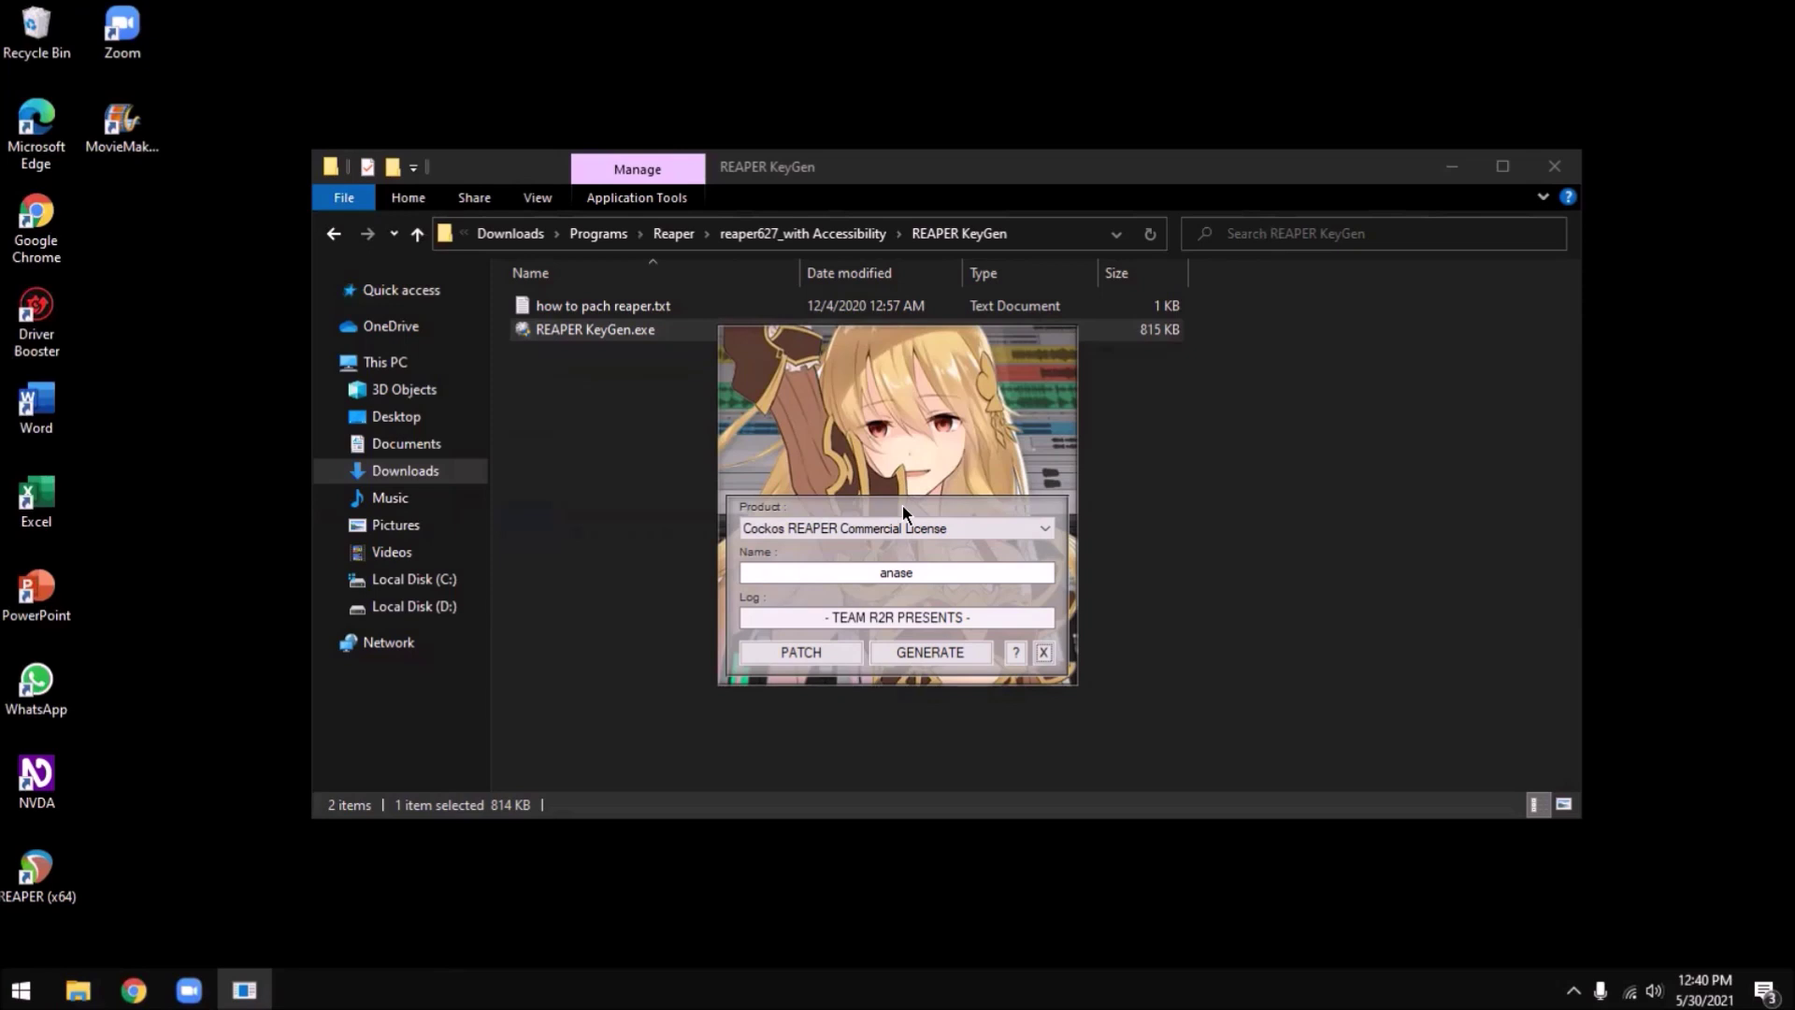
Step: Start the key generator's patch function so that it asks for the program file
{"action": "key", "text": "Tab"}
{"action": "key", "text": "Tab"}
{"action": "key", "text": "Tab"}
{"action": "key", "text": "Tab"}
{"action": "key", "text": "shift+Tab"}
{"action": "key", "text": "Return"}
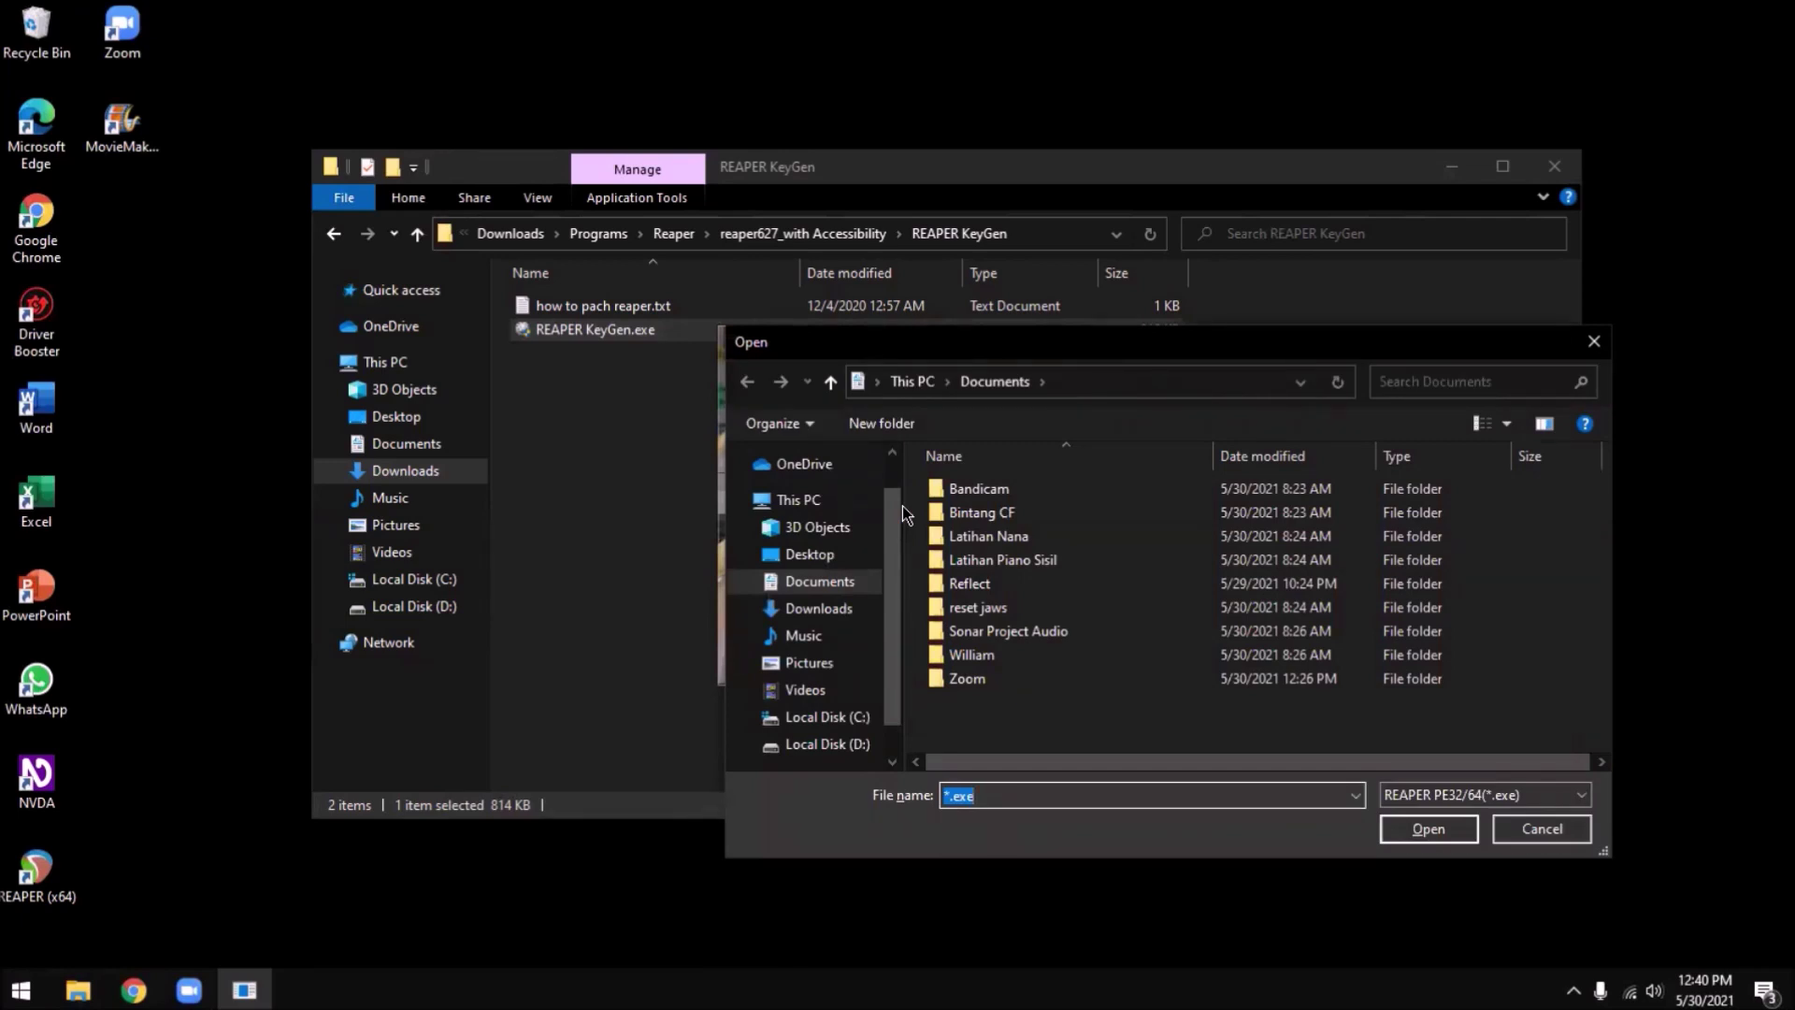
Step: Browse to the C:\Program Files\REAPER (x64) folder for the file to patch
{"action": "key", "text": "BackSpace"}
{"action": "type", "text": "c:"}
{"action": "key", "text": "Return"}
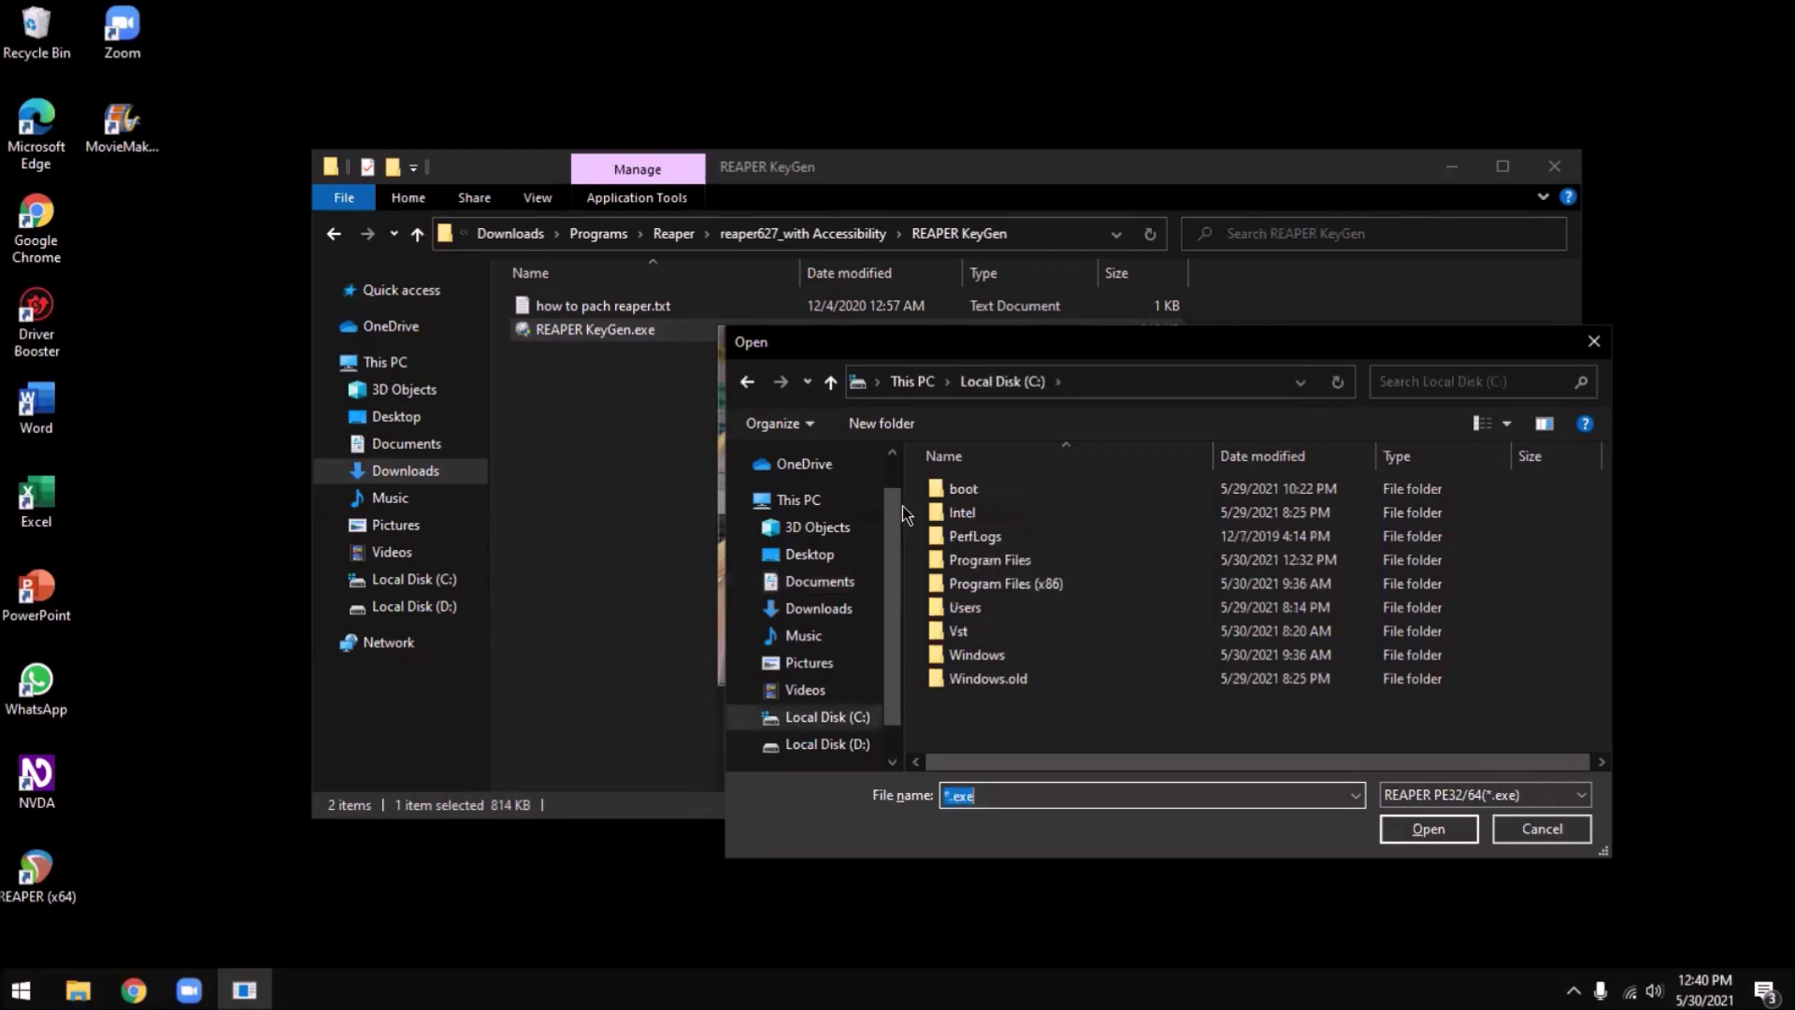
{"action": "key", "text": "shift+Tab"}
{"action": "key", "text": "shift+Tab"}
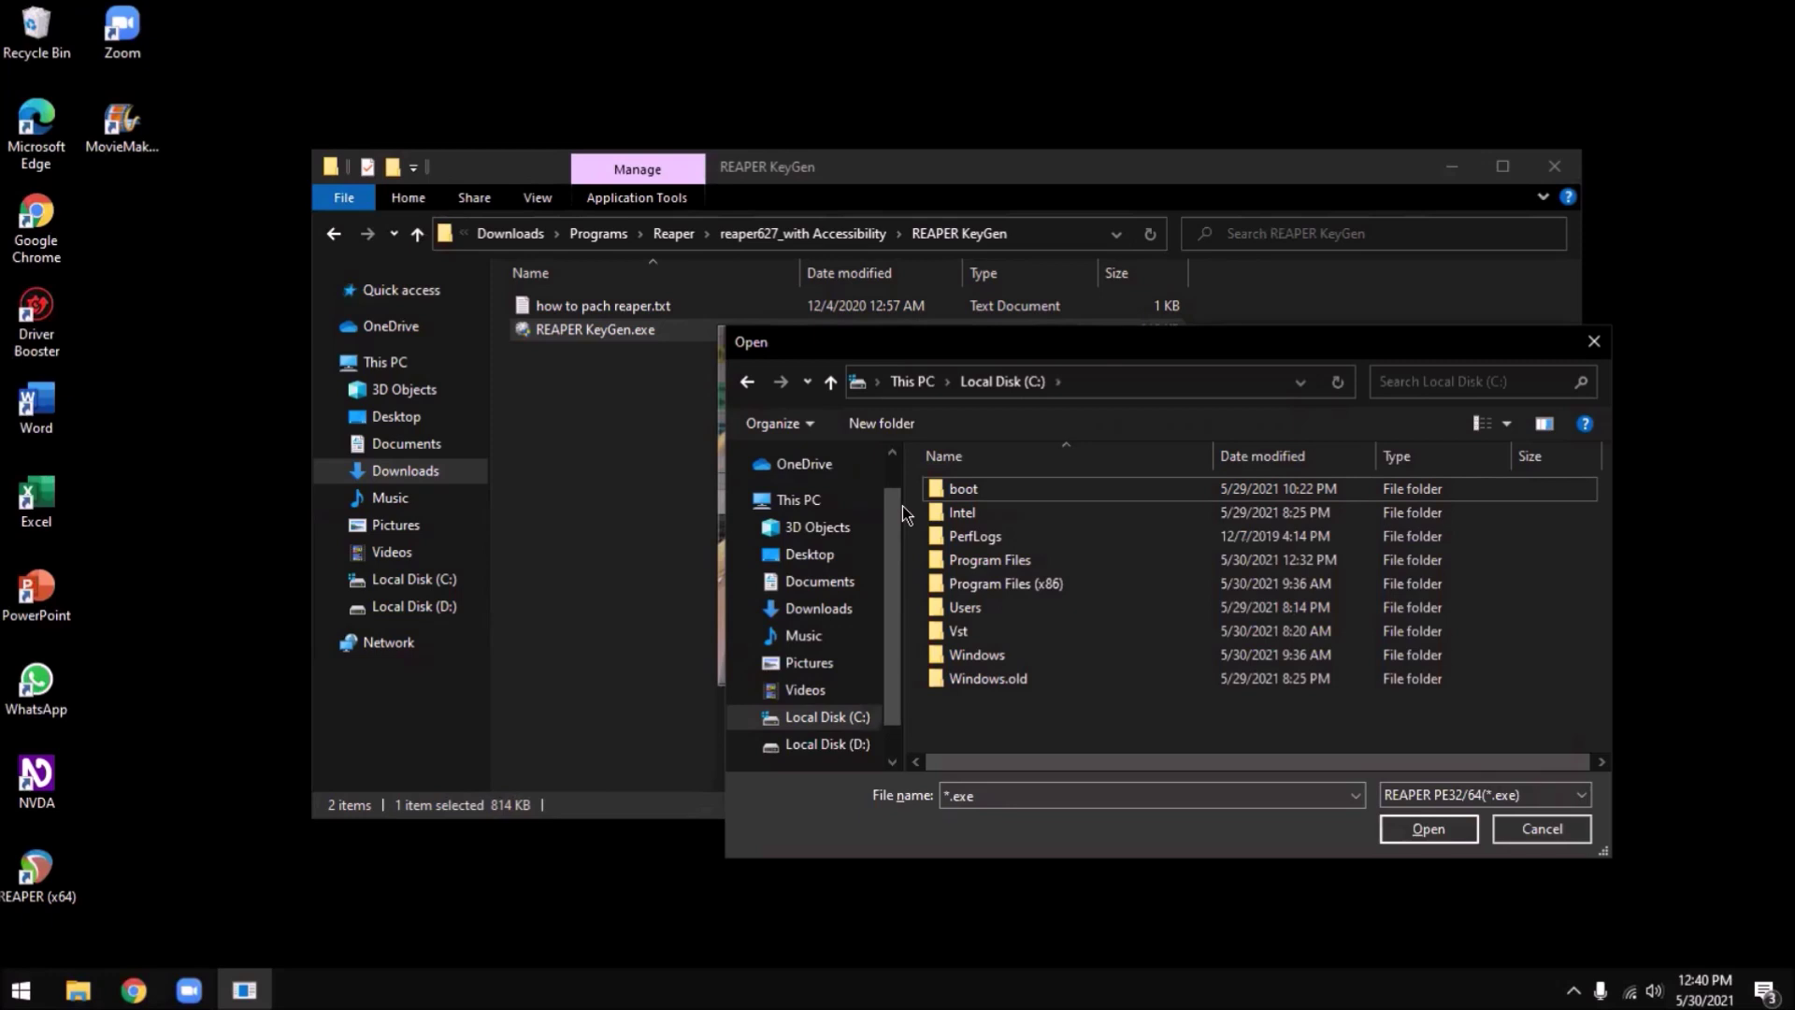
{"action": "key", "text": "p"}
{"action": "key", "text": "p"}
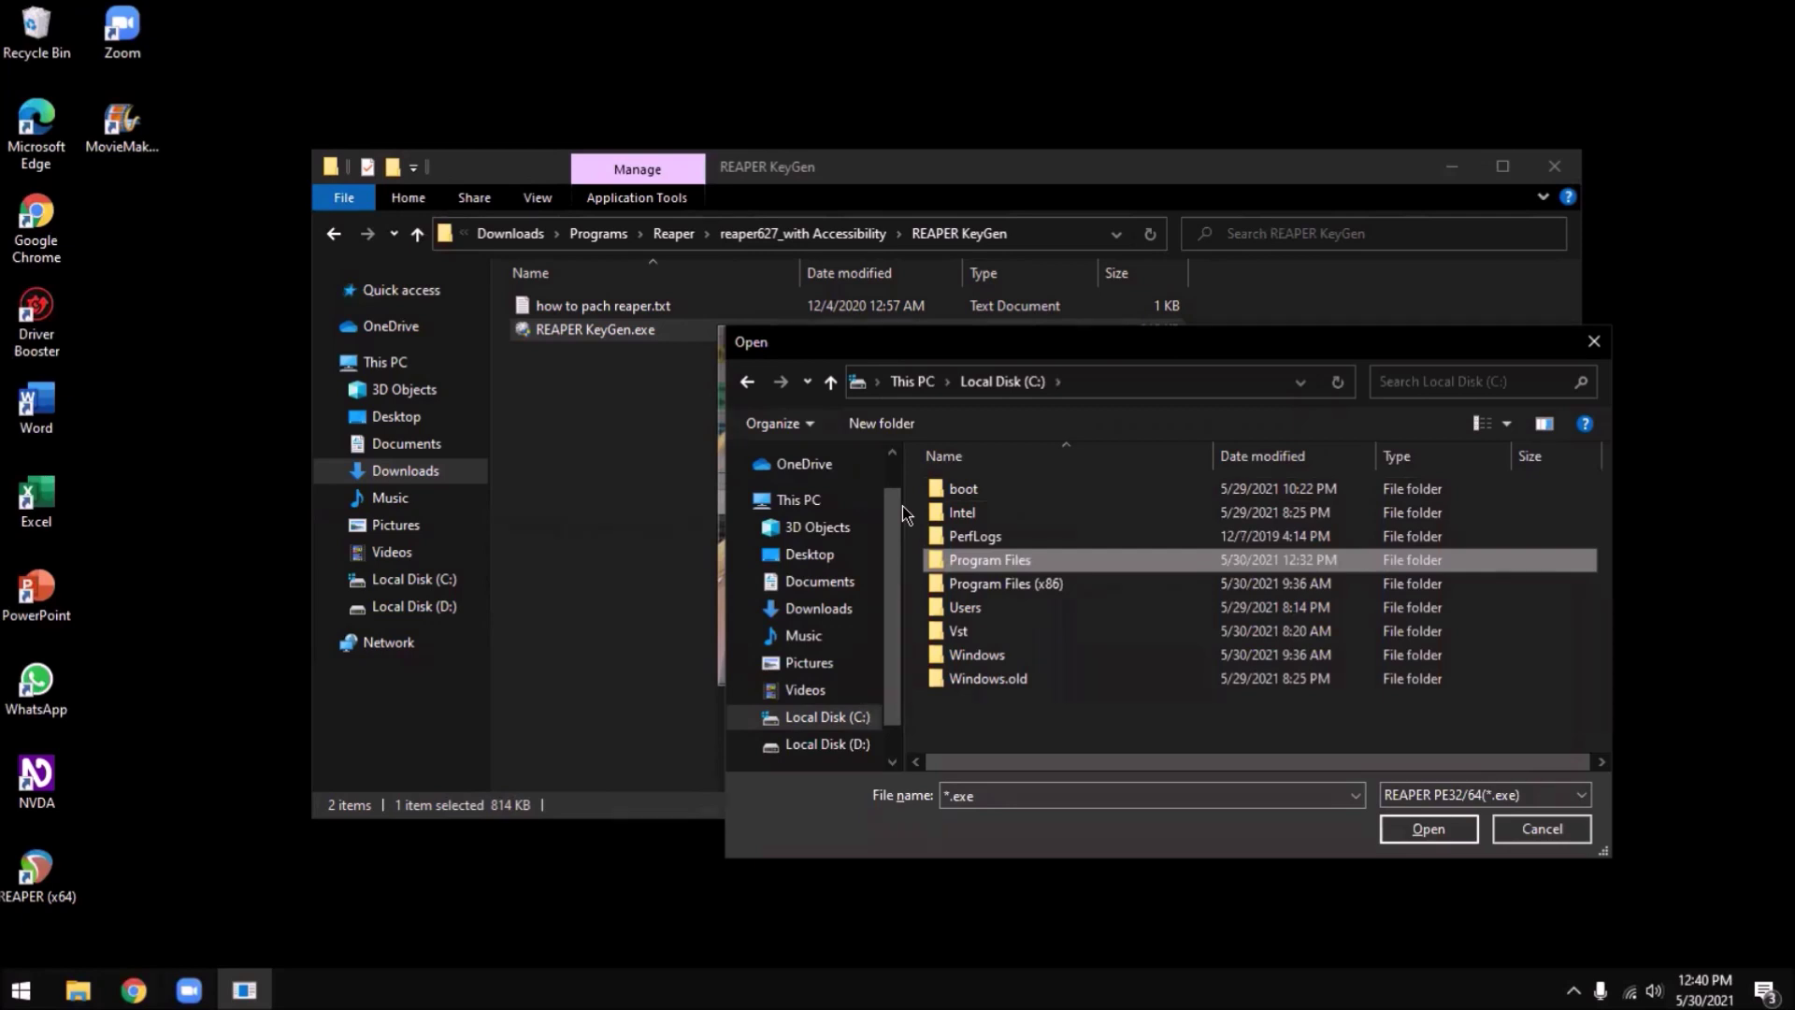
{"action": "key", "text": "Return"}
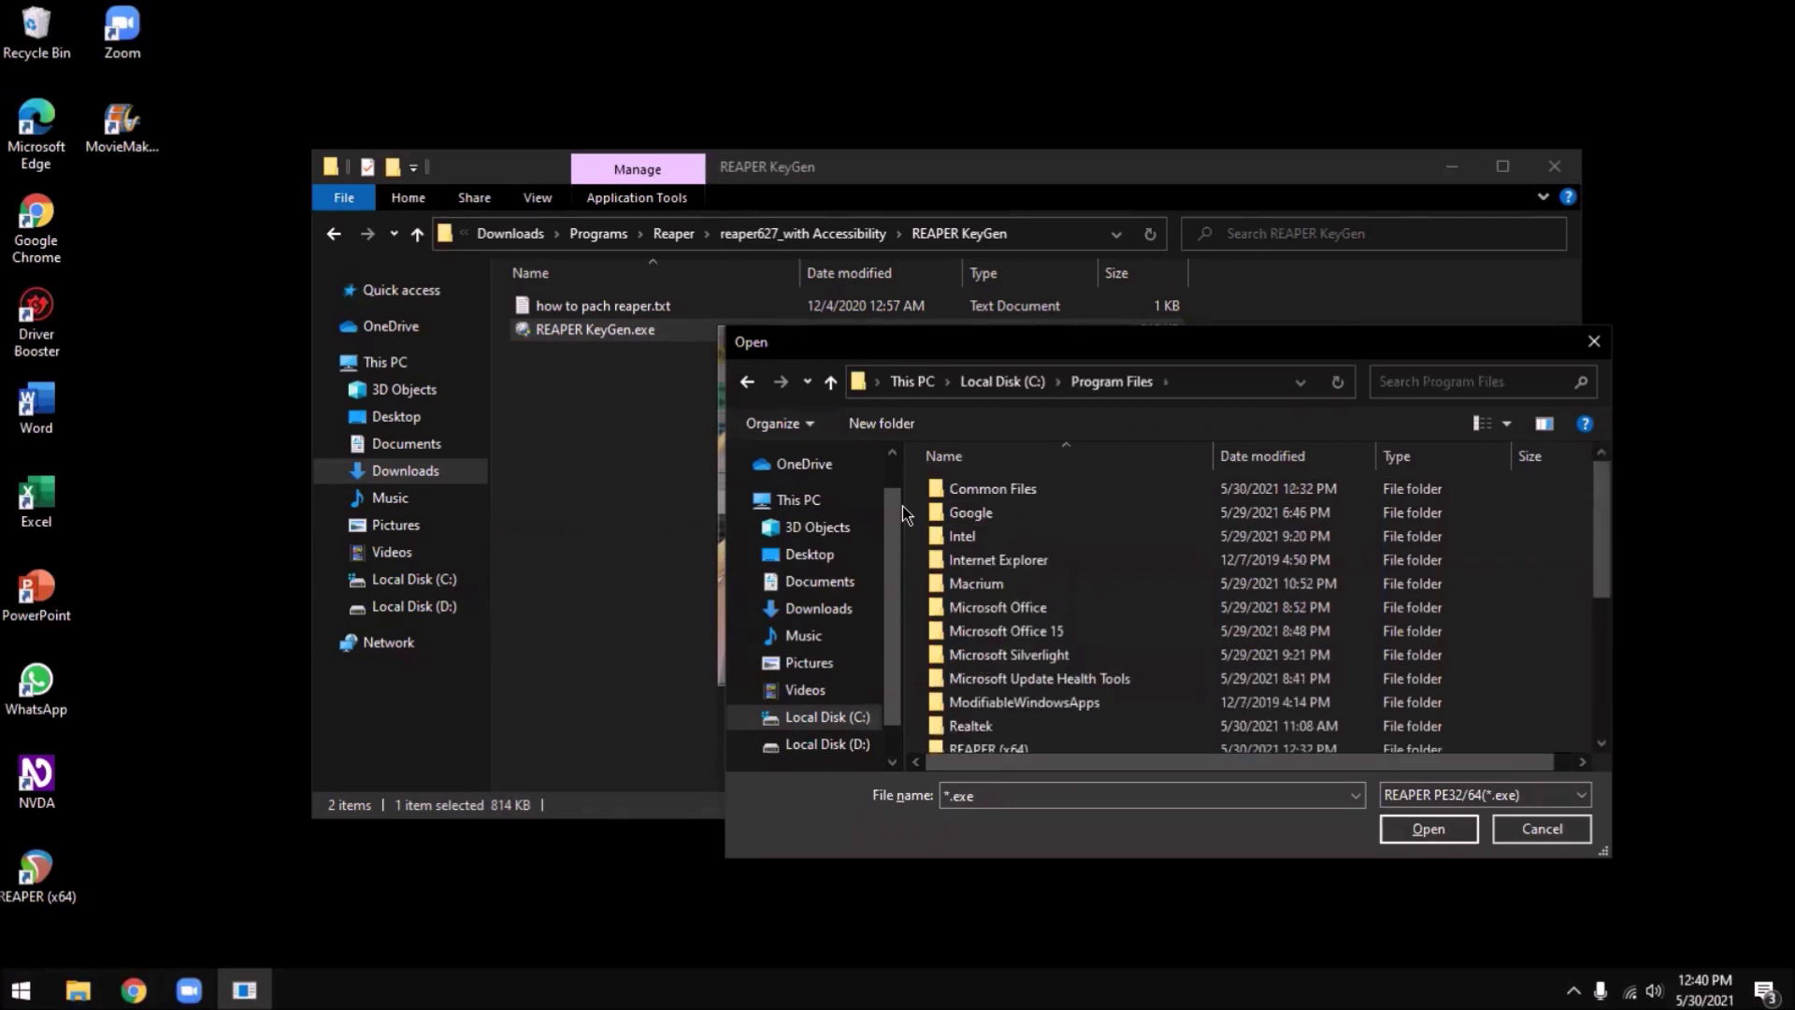
{"action": "key", "text": "r"}
{"action": "key", "text": "r"}
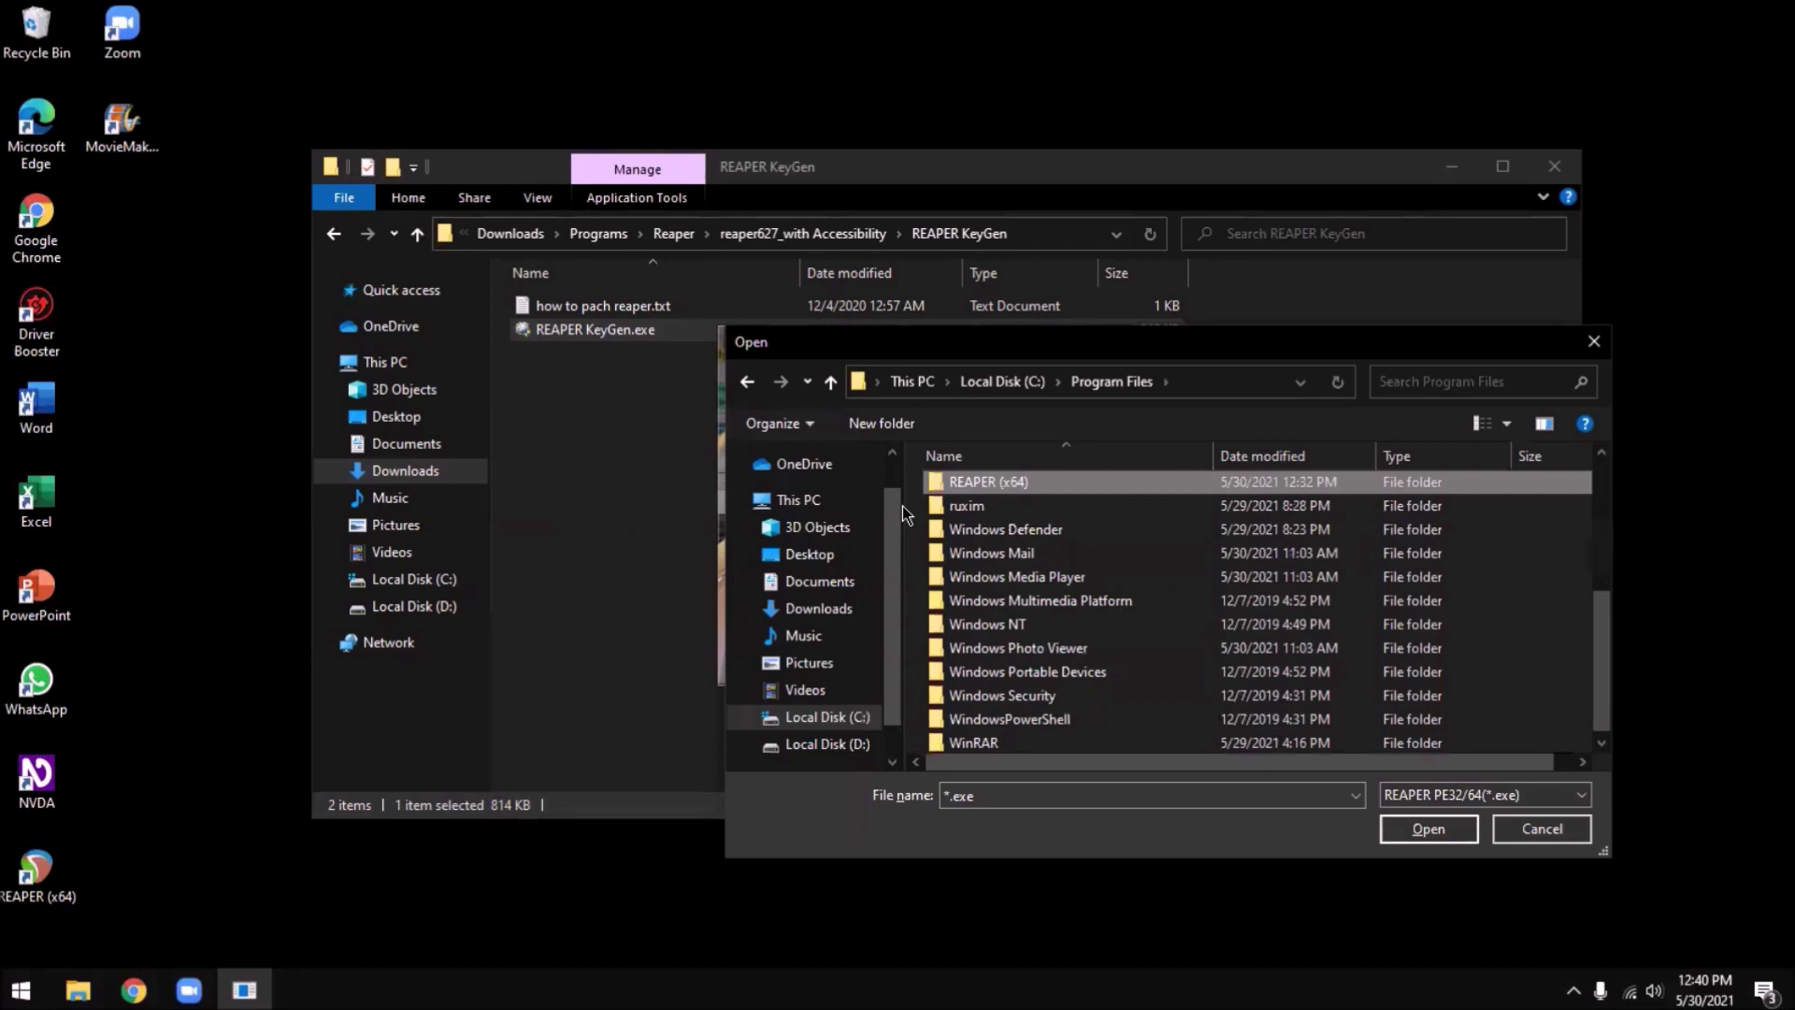
{"action": "key", "text": "Return"}
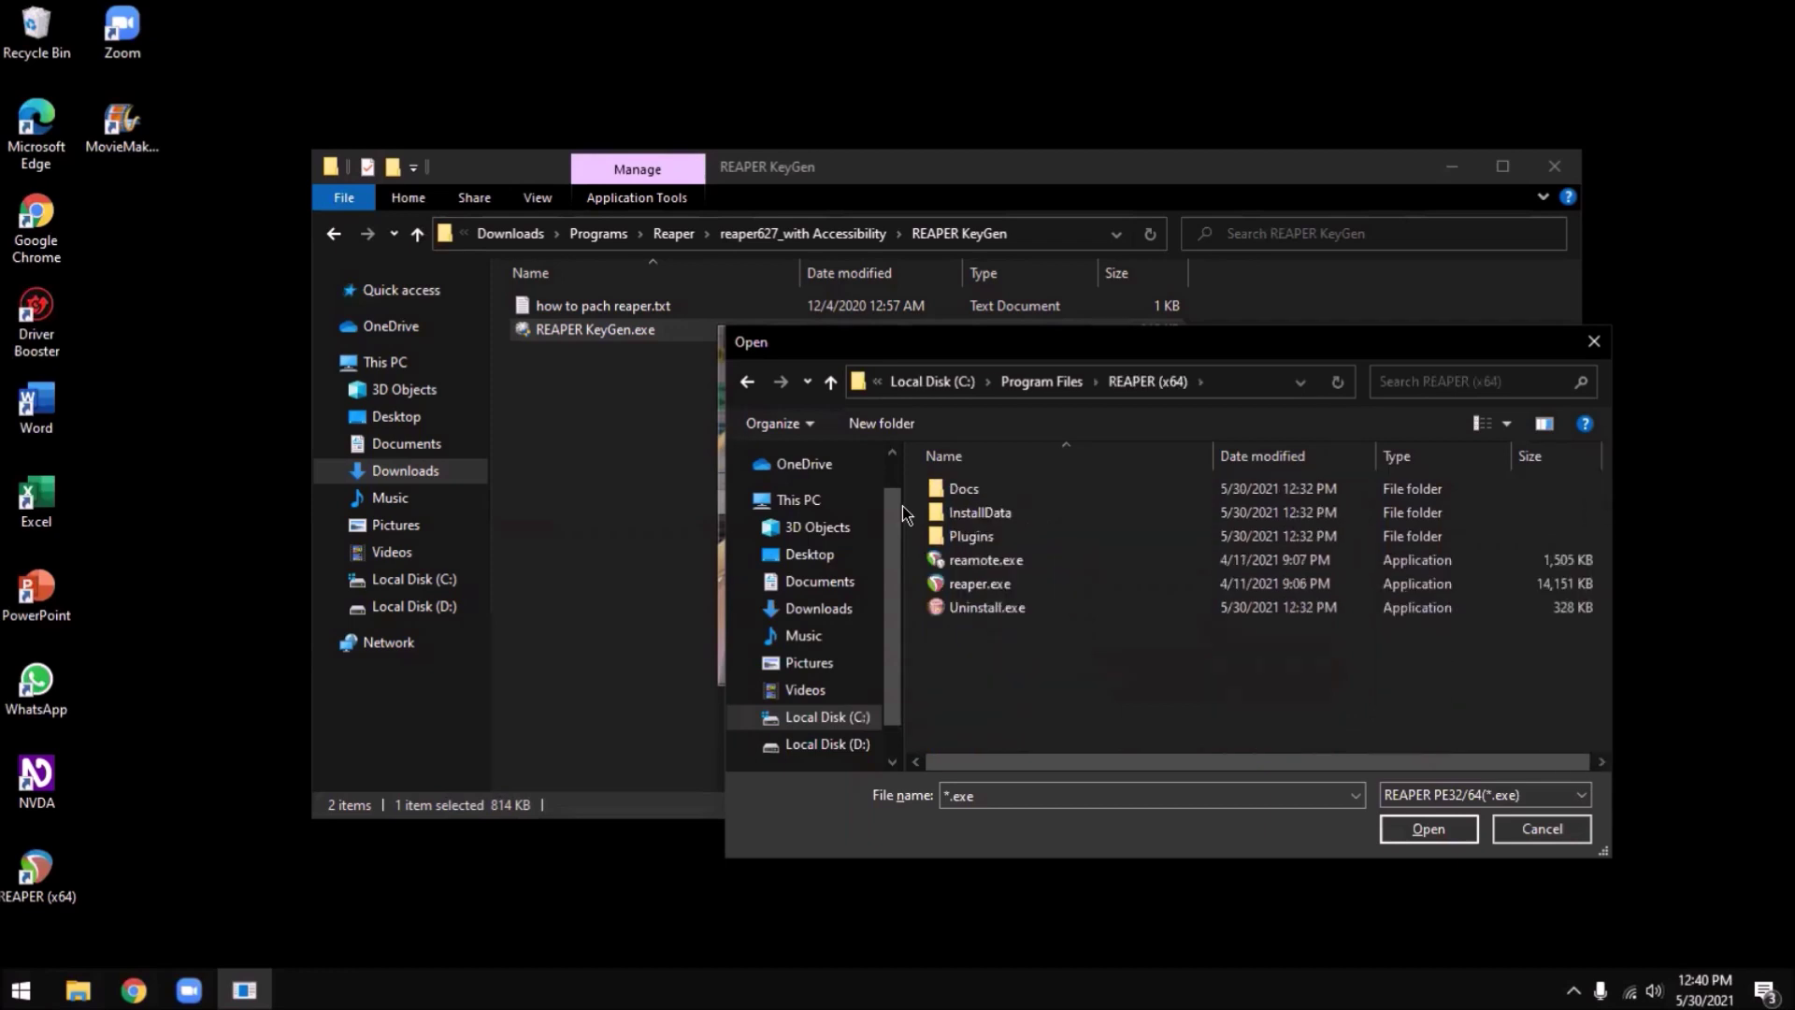
Step: Choose reaper.exe in the REAPER (x64) folder as the file for the key generator to patch
{"action": "key", "text": "r"}
{"action": "key", "text": "r"}
{"action": "key", "text": "r"}
{"action": "key", "text": "r"}
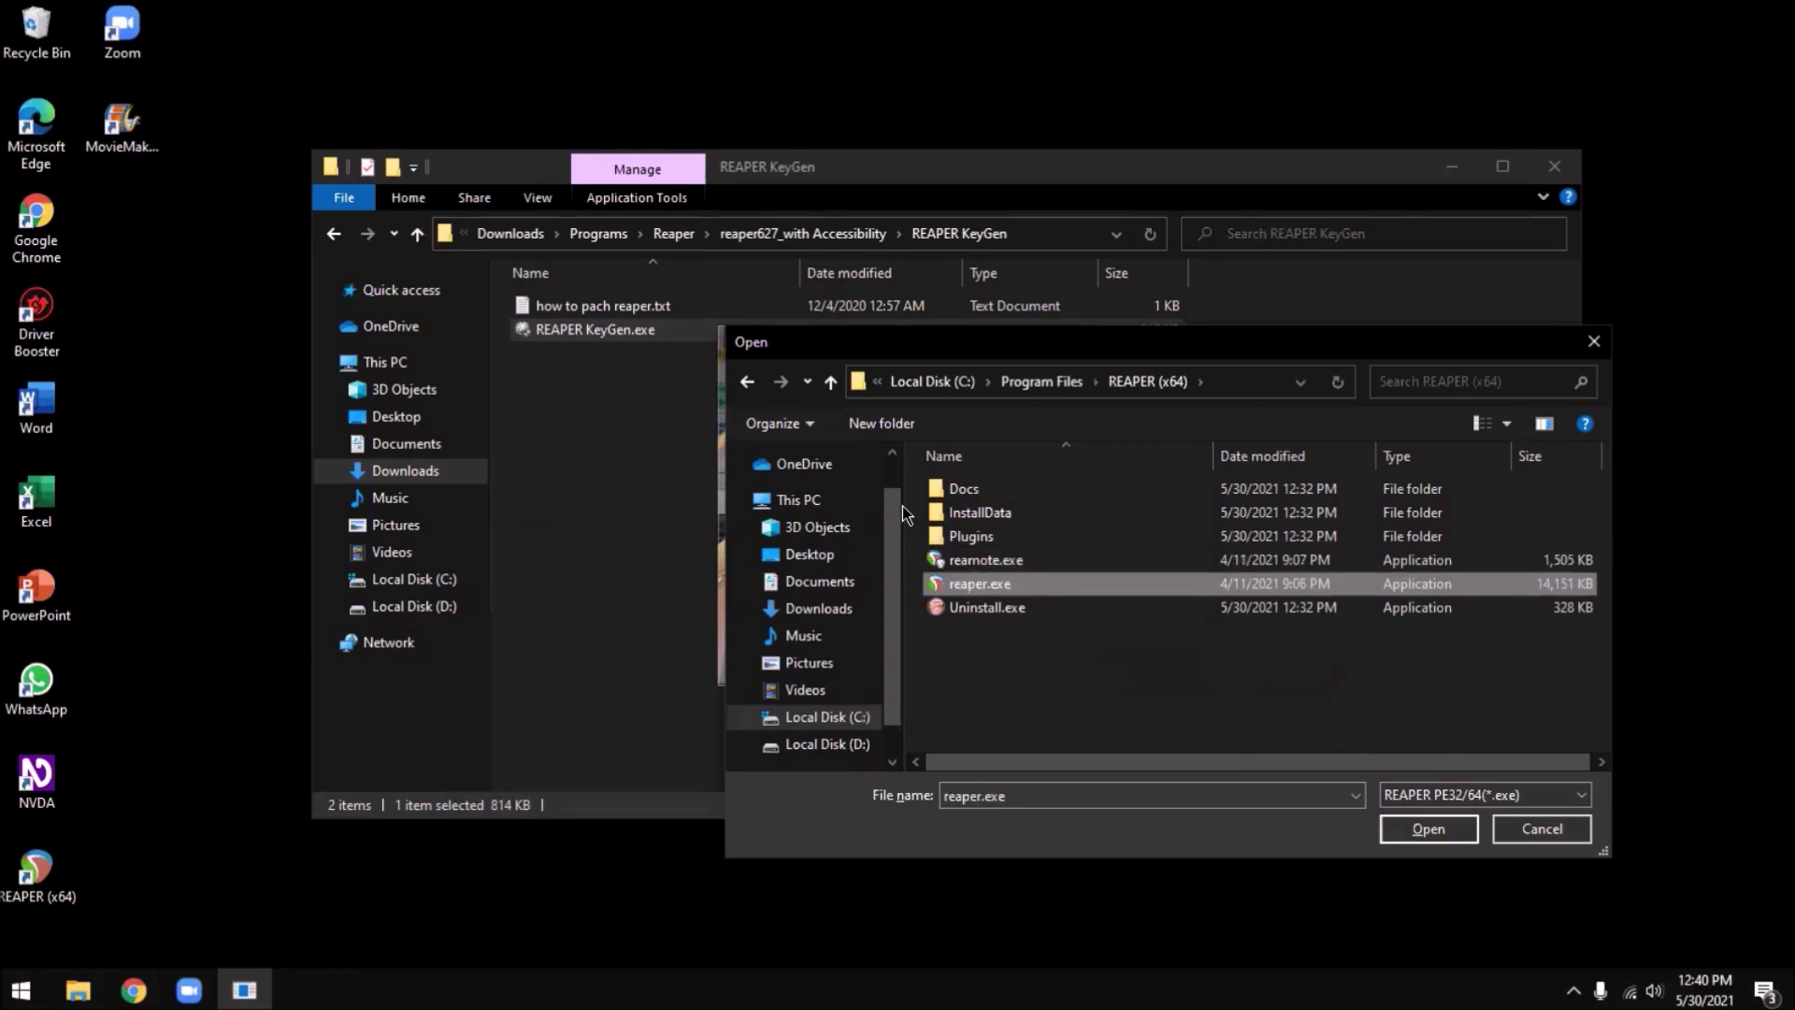
{"action": "key", "text": "Return"}
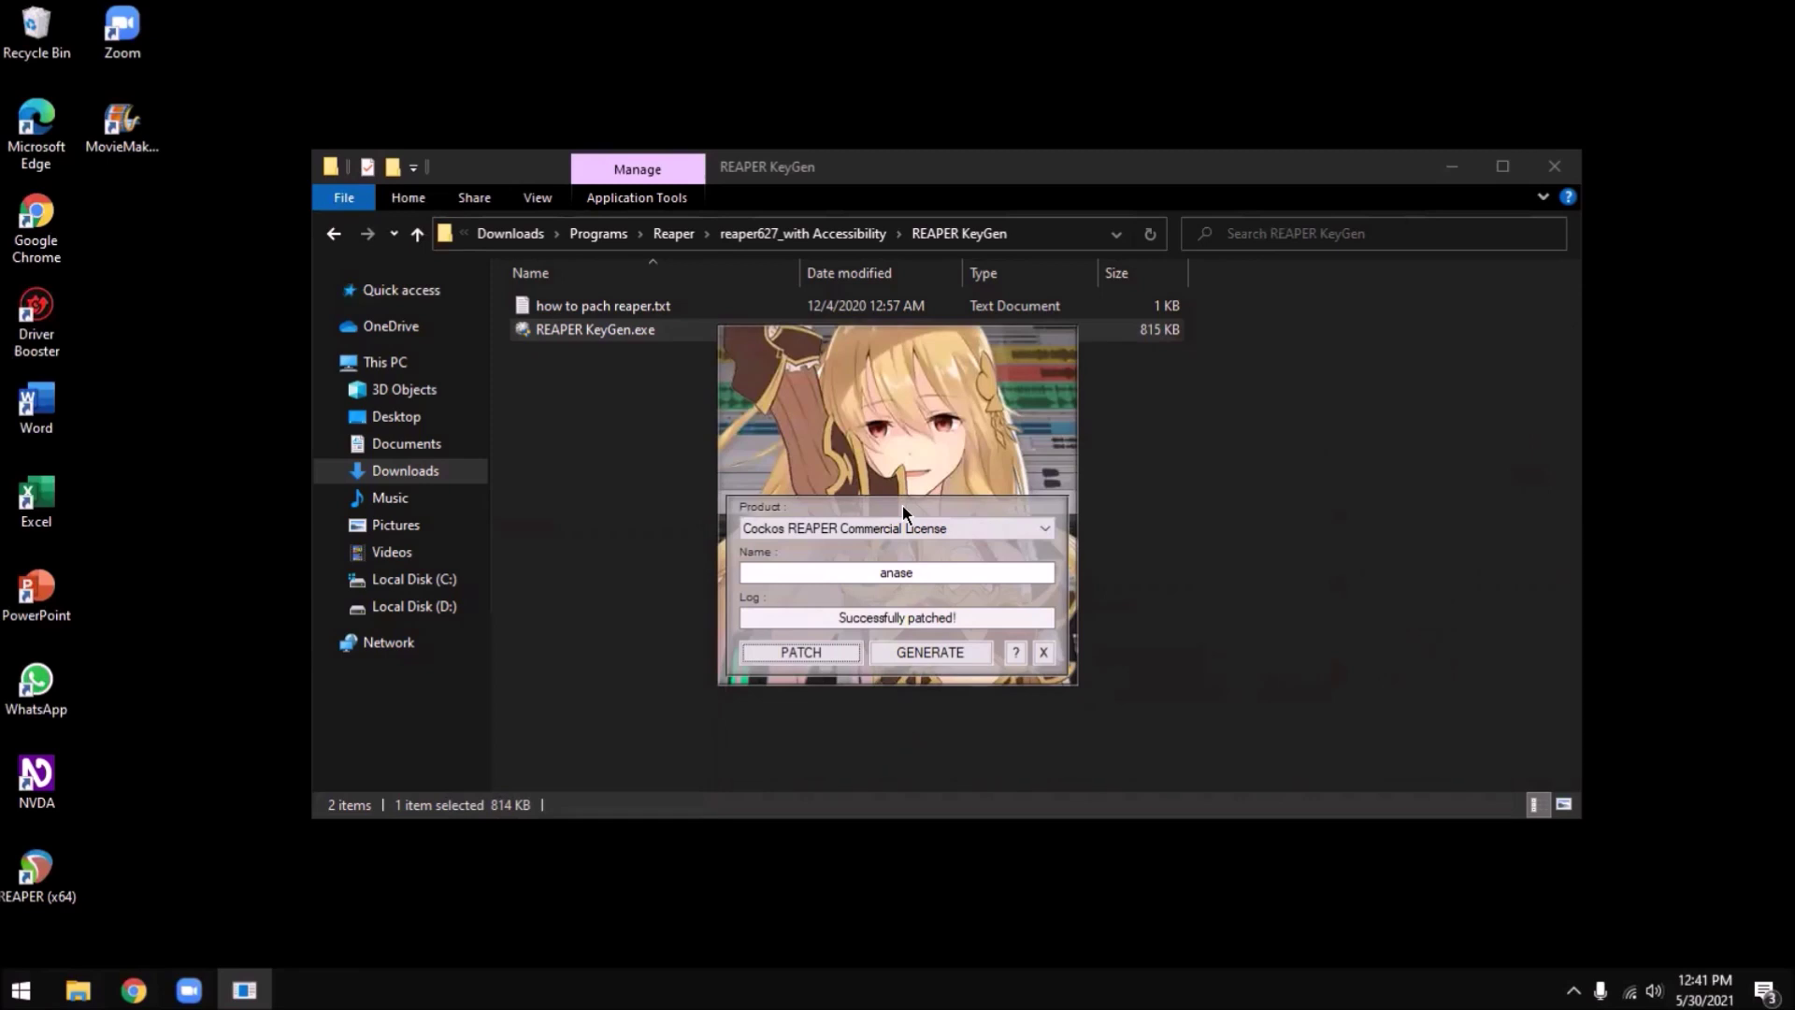
Step: Start generating a REAPER license file and set C:\Program Files\REAPER (x64) as its save location
{"action": "key", "text": "Tab"}
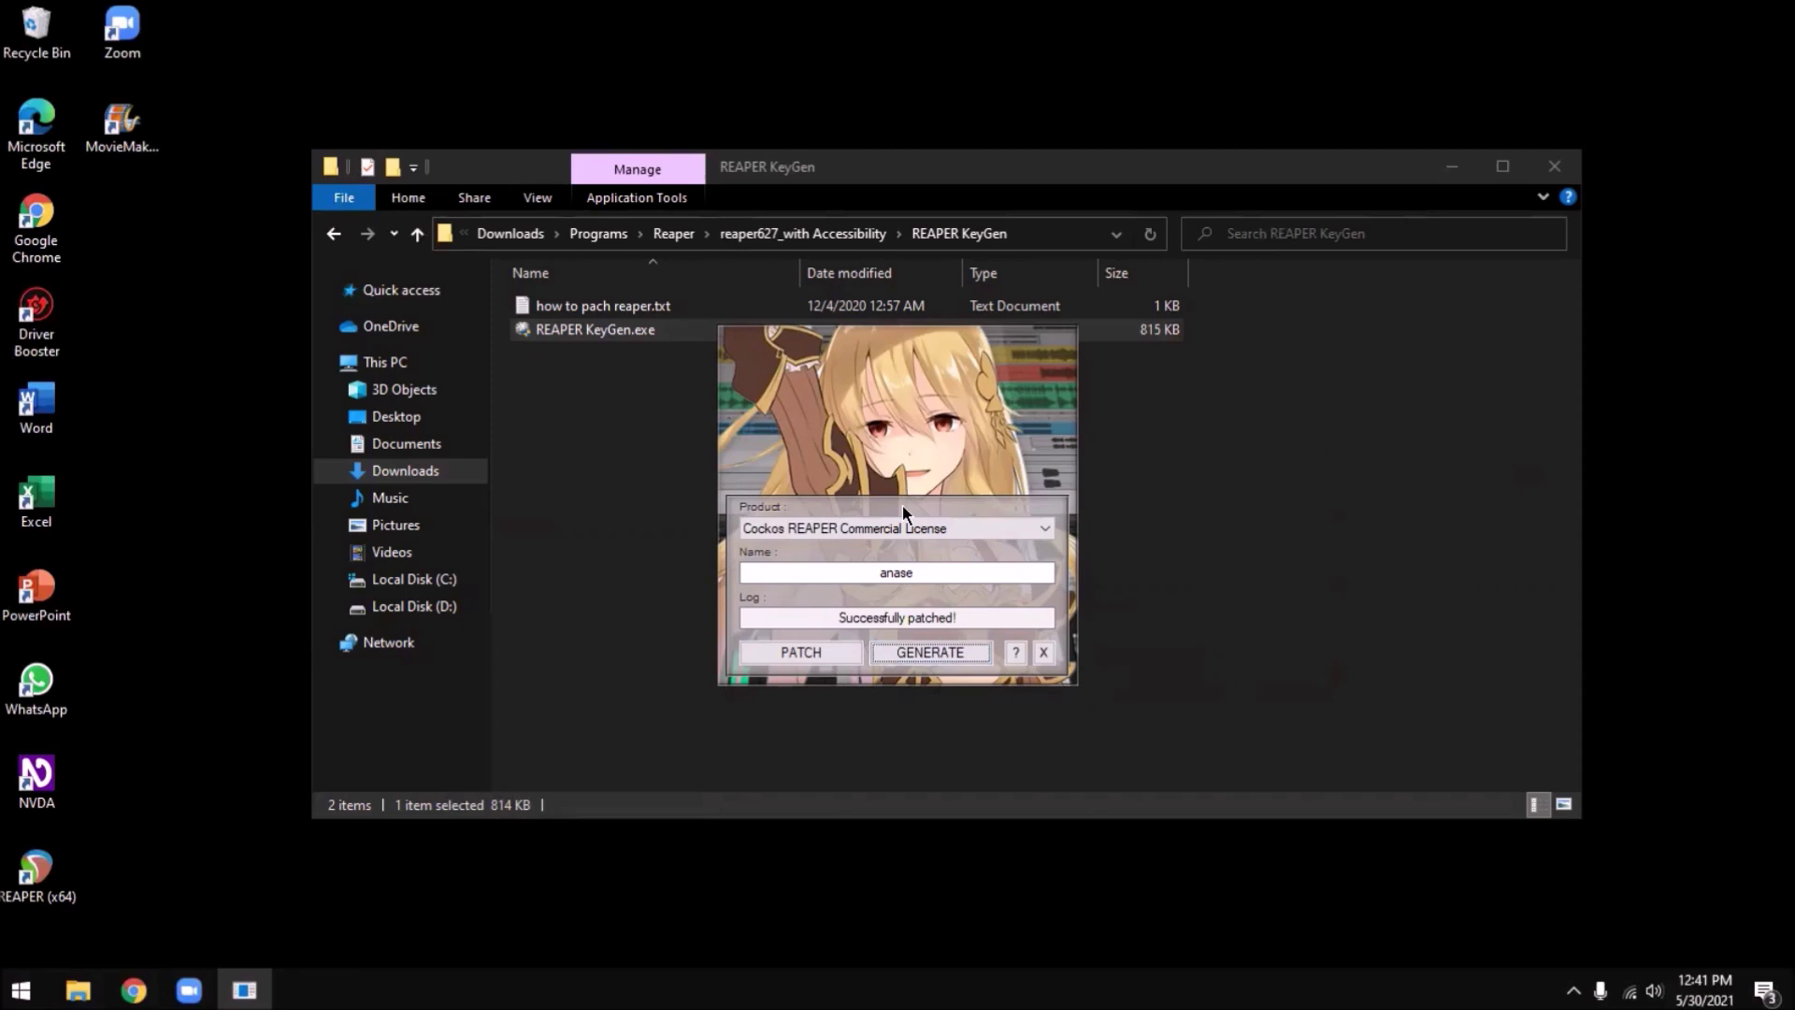
{"action": "key", "text": "Return"}
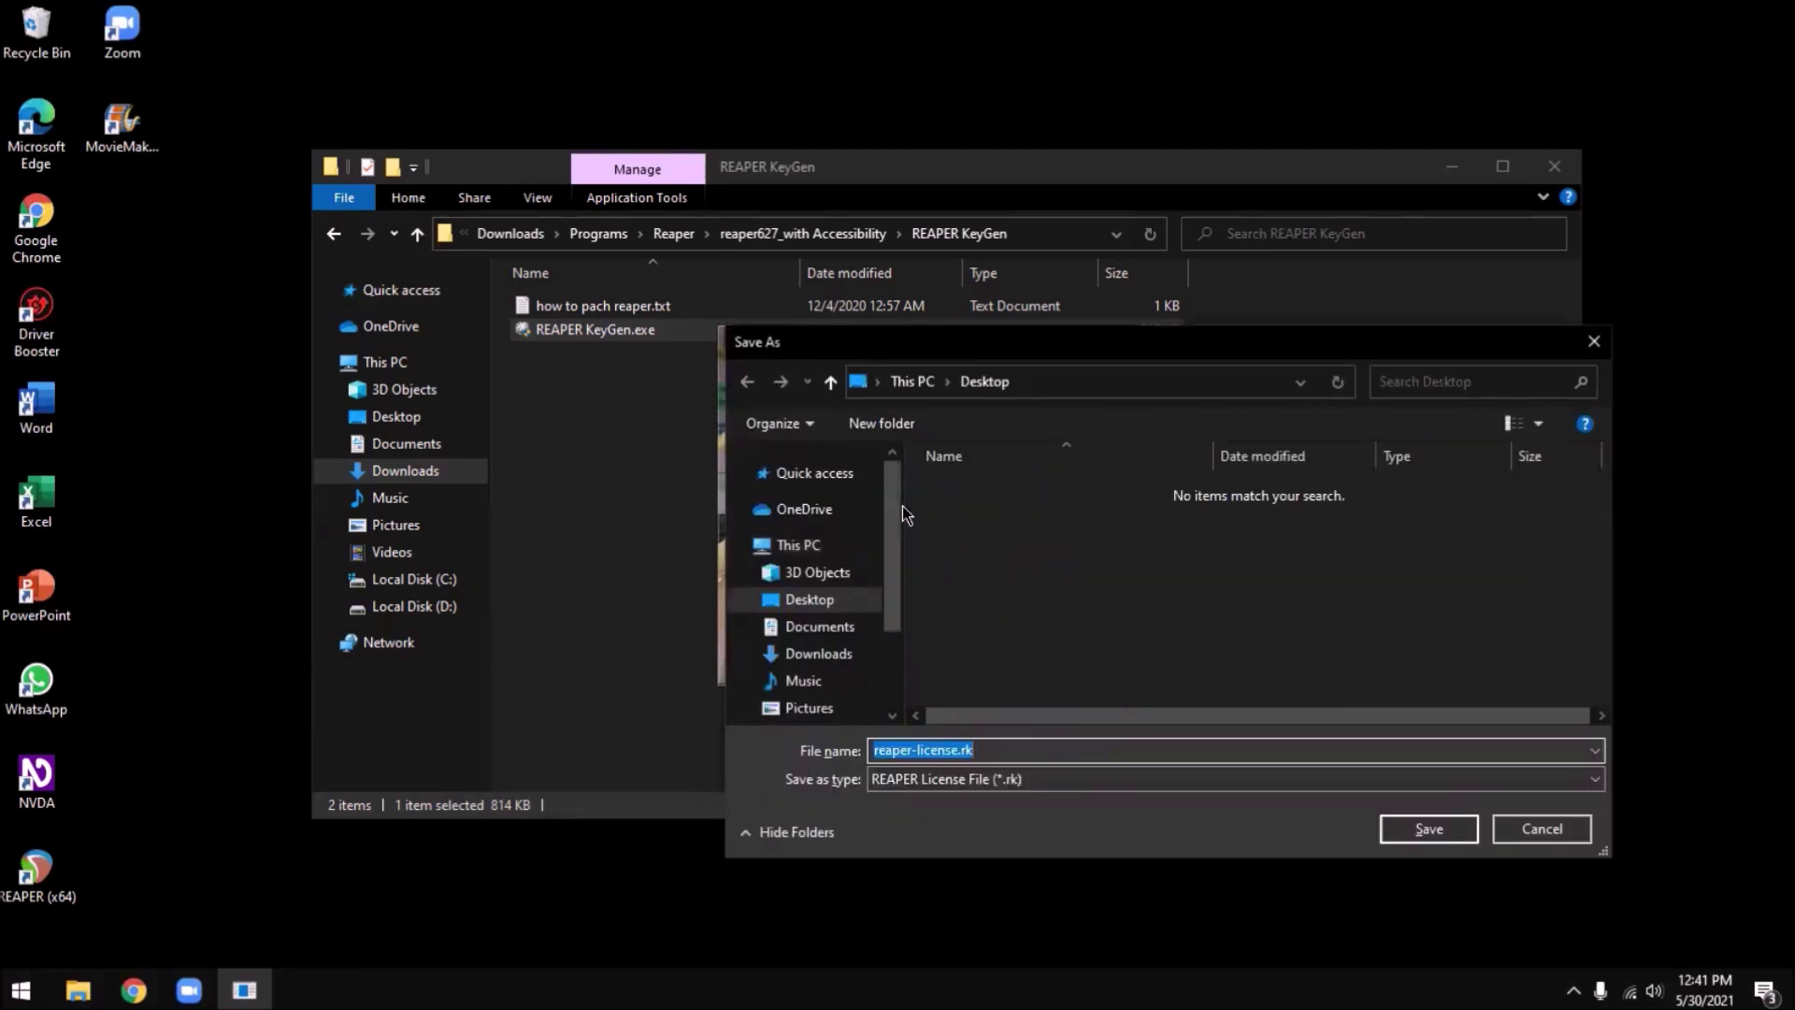
{"action": "key", "text": "BackSpace"}
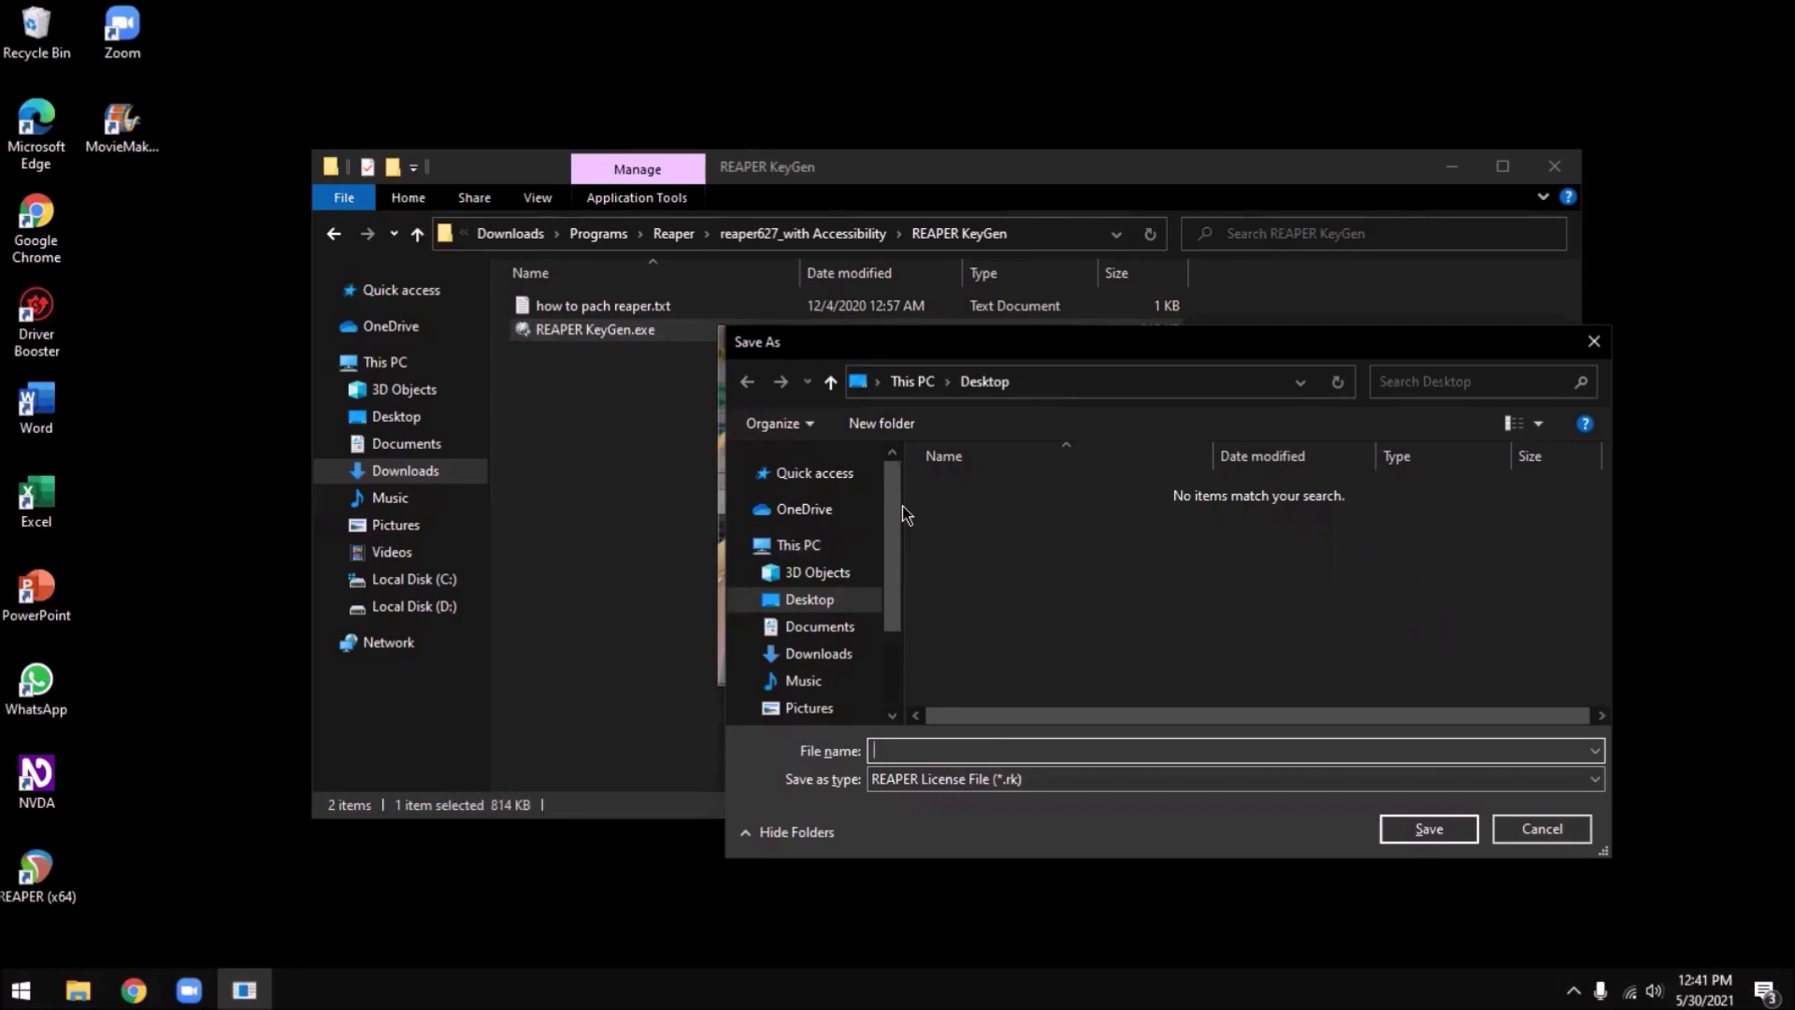
{"action": "type", "text": "c:"}
{"action": "key", "text": "Return"}
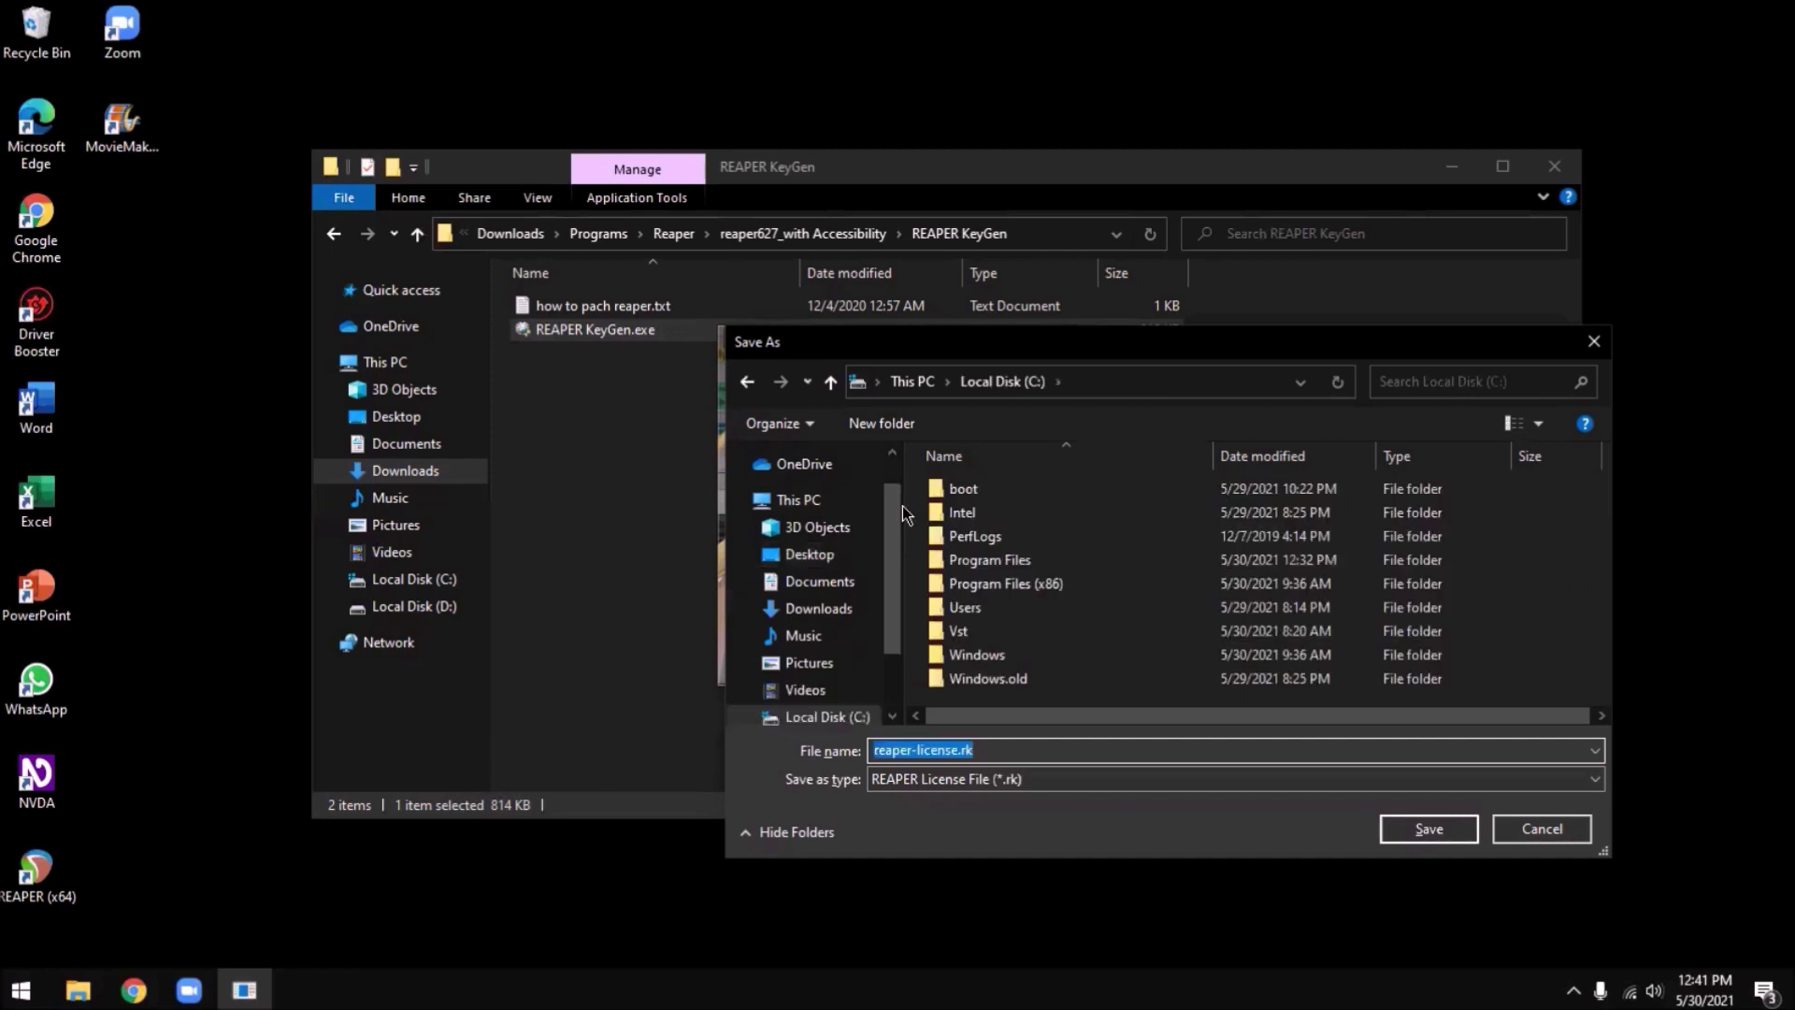
{"action": "key", "text": "shift+Tab"}
{"action": "key", "text": "shift+Tab"}
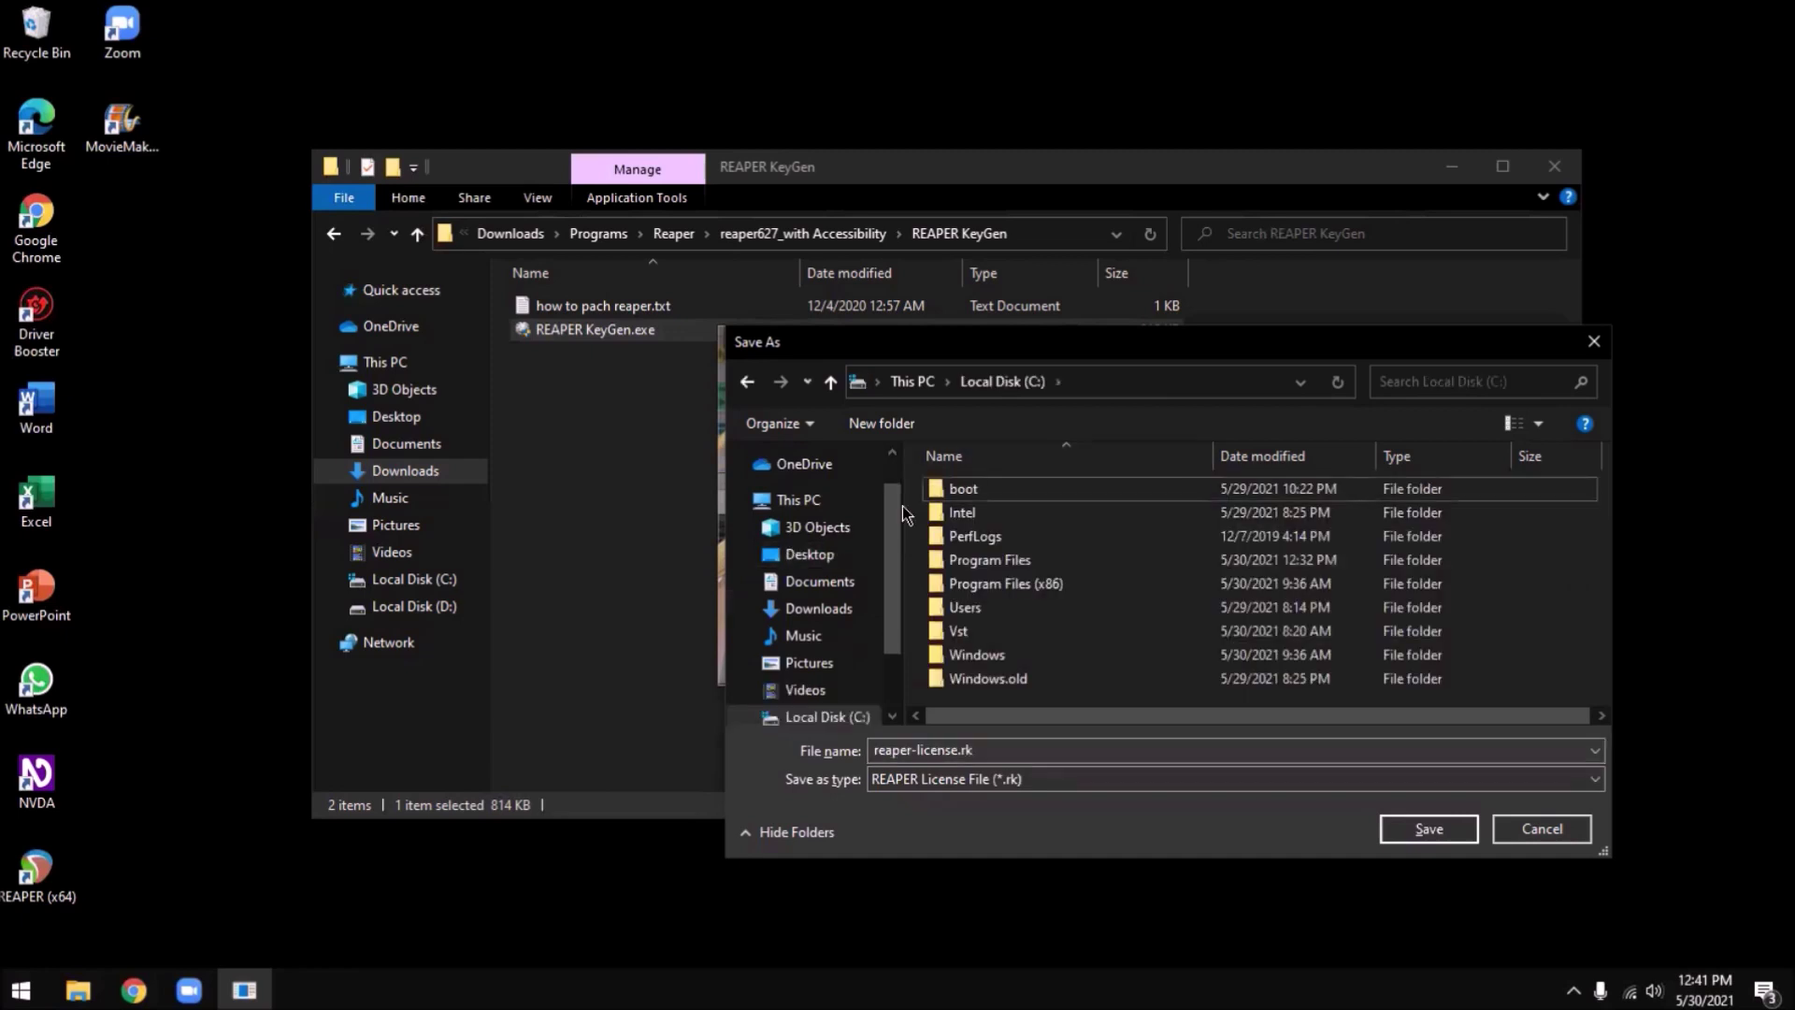
{"action": "key", "text": "Down"}
{"action": "key", "text": "Down"}
{"action": "key", "text": "Down"}
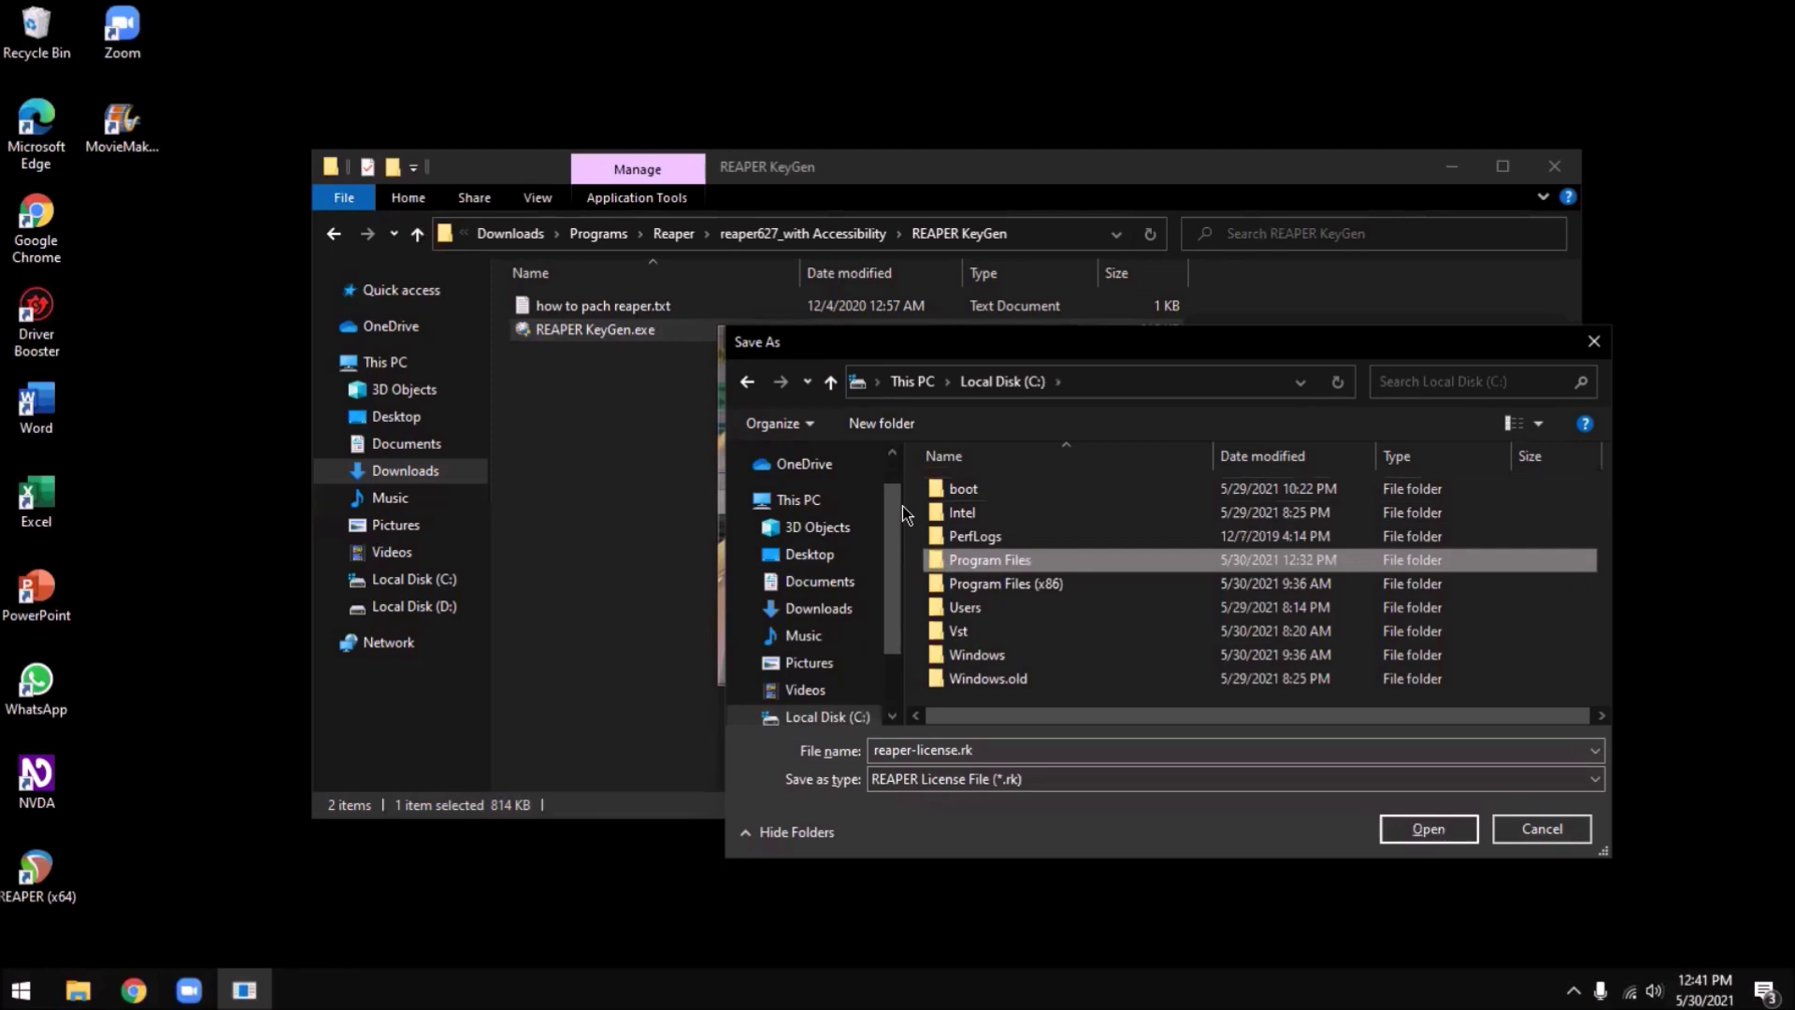
{"action": "key", "text": "Return"}
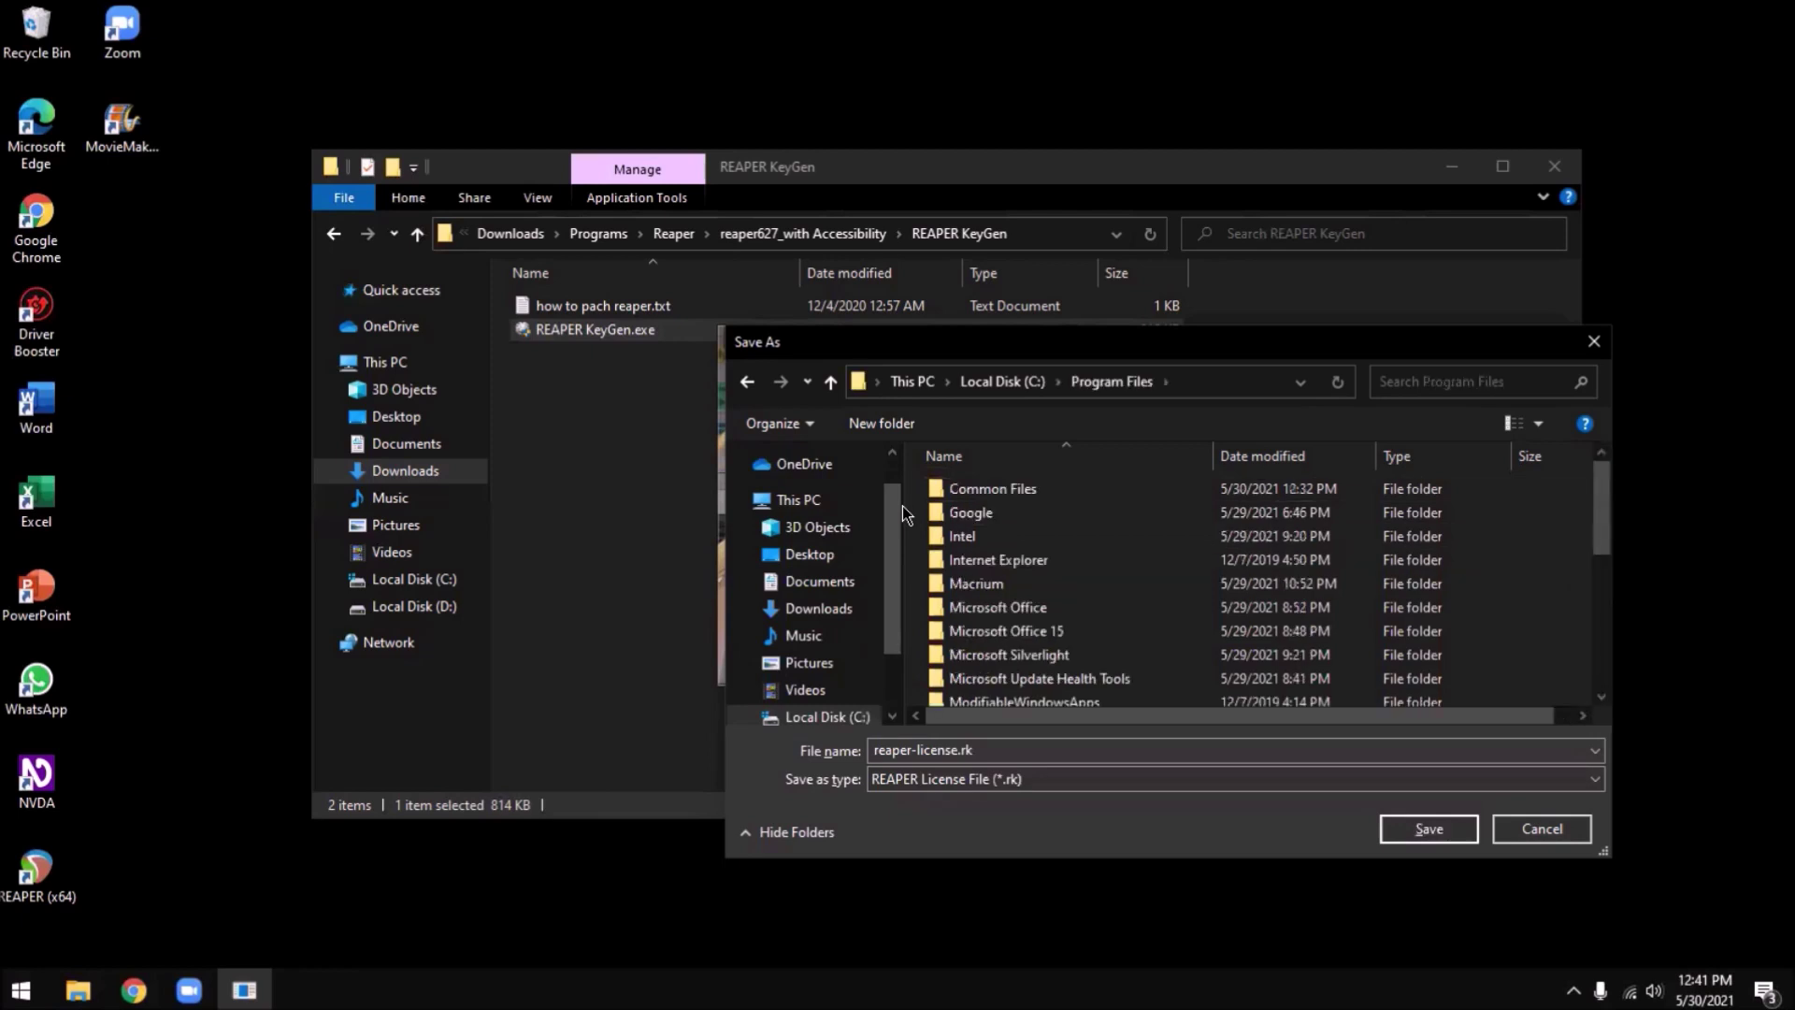
{"action": "key", "text": "r"}
{"action": "key", "text": "Down"}
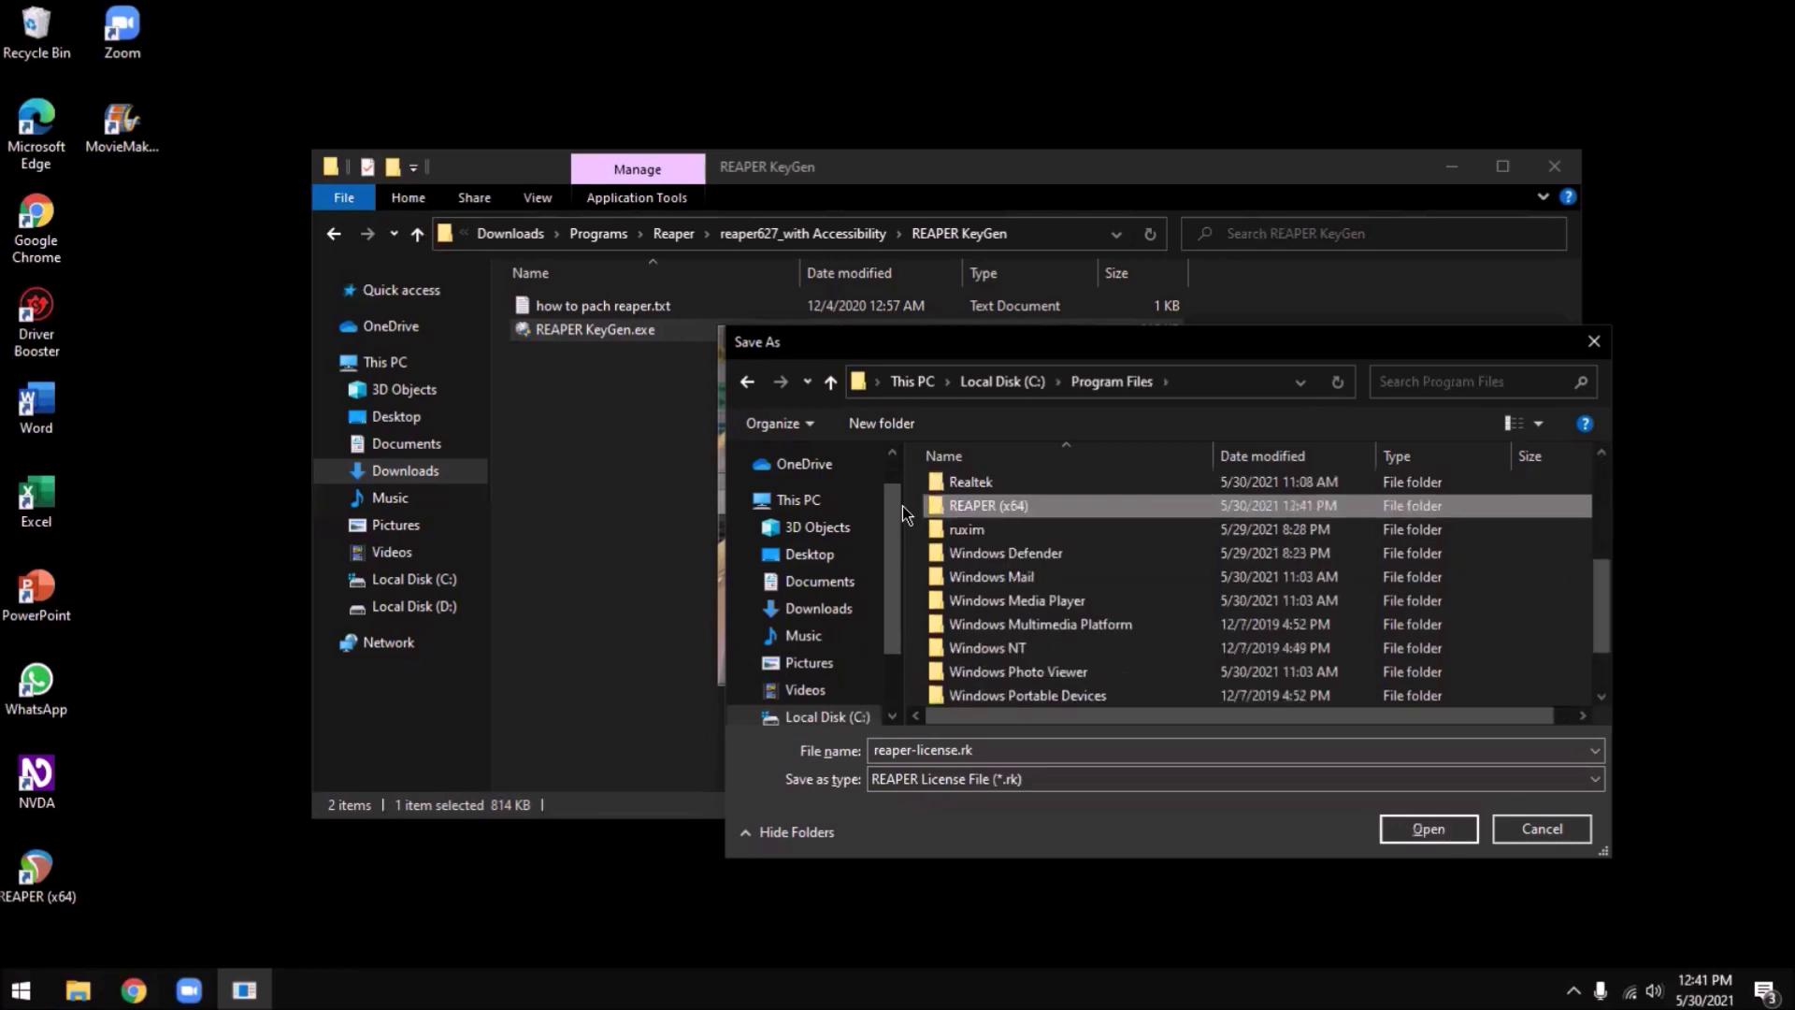
{"action": "key", "text": "Return"}
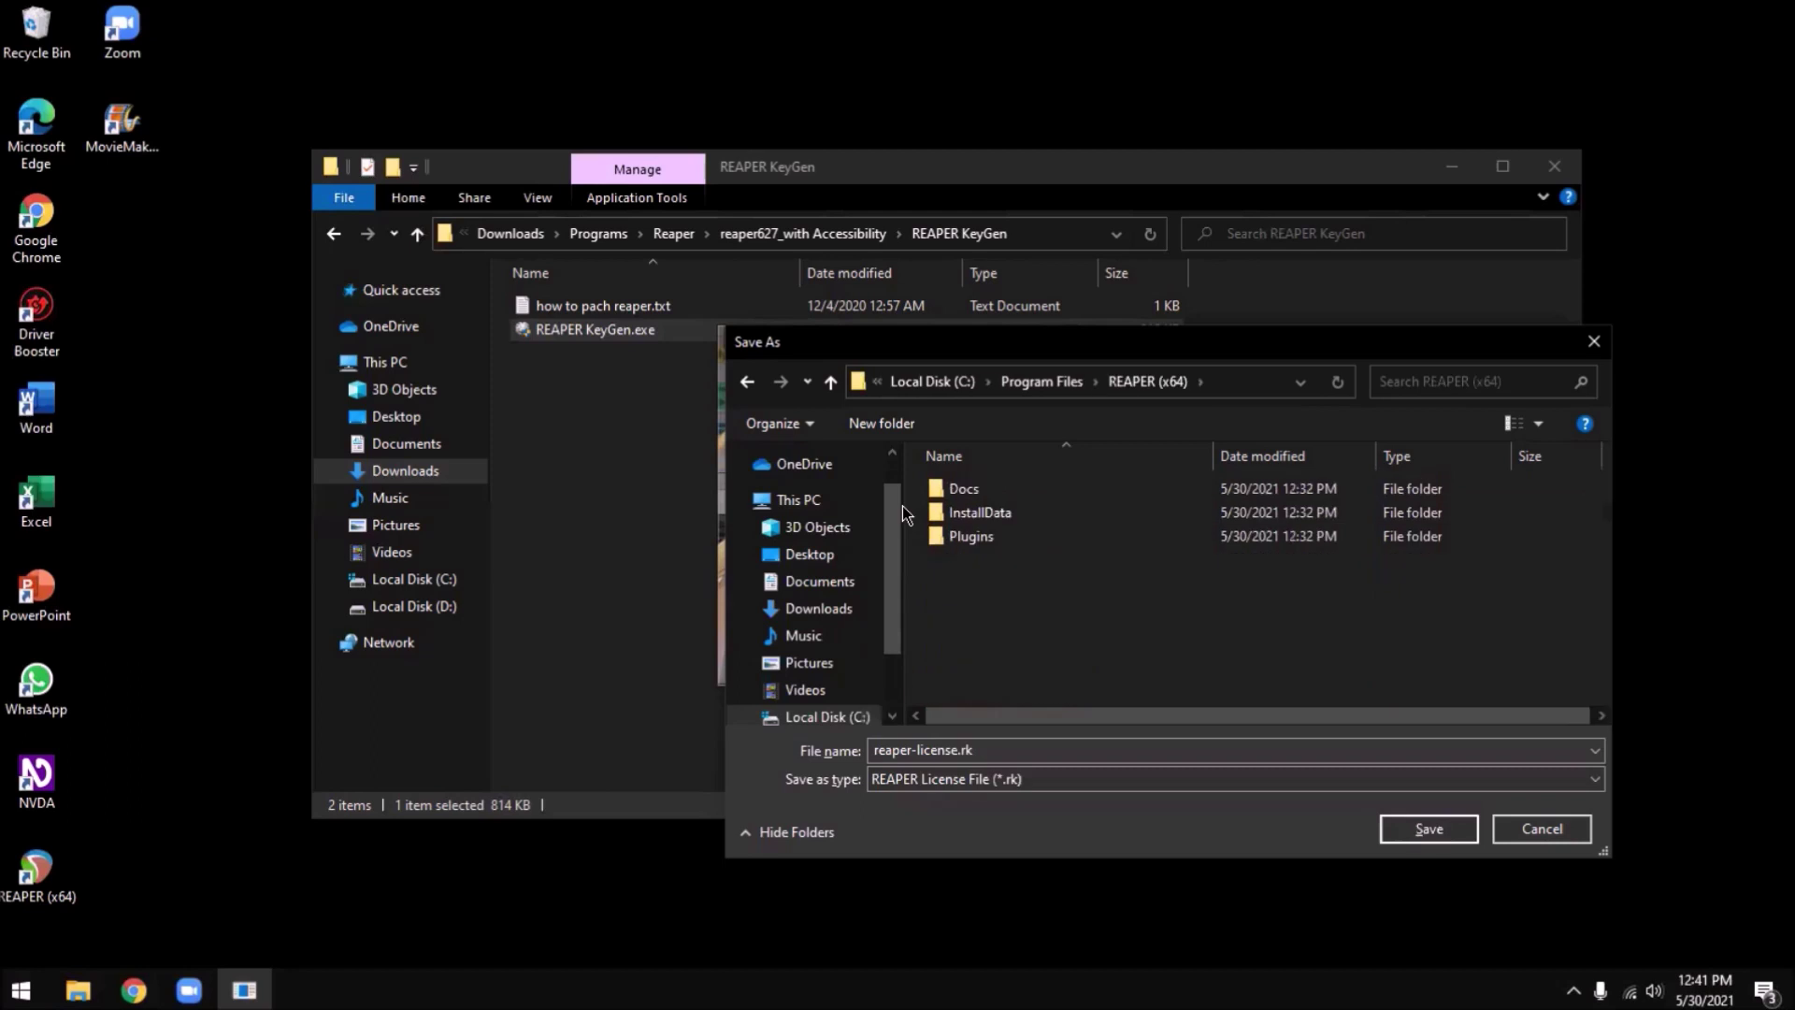
Step: Save the generated license file as reaper-license.rk in the REAPER (x64) folder
{"action": "key", "text": "Tab"}
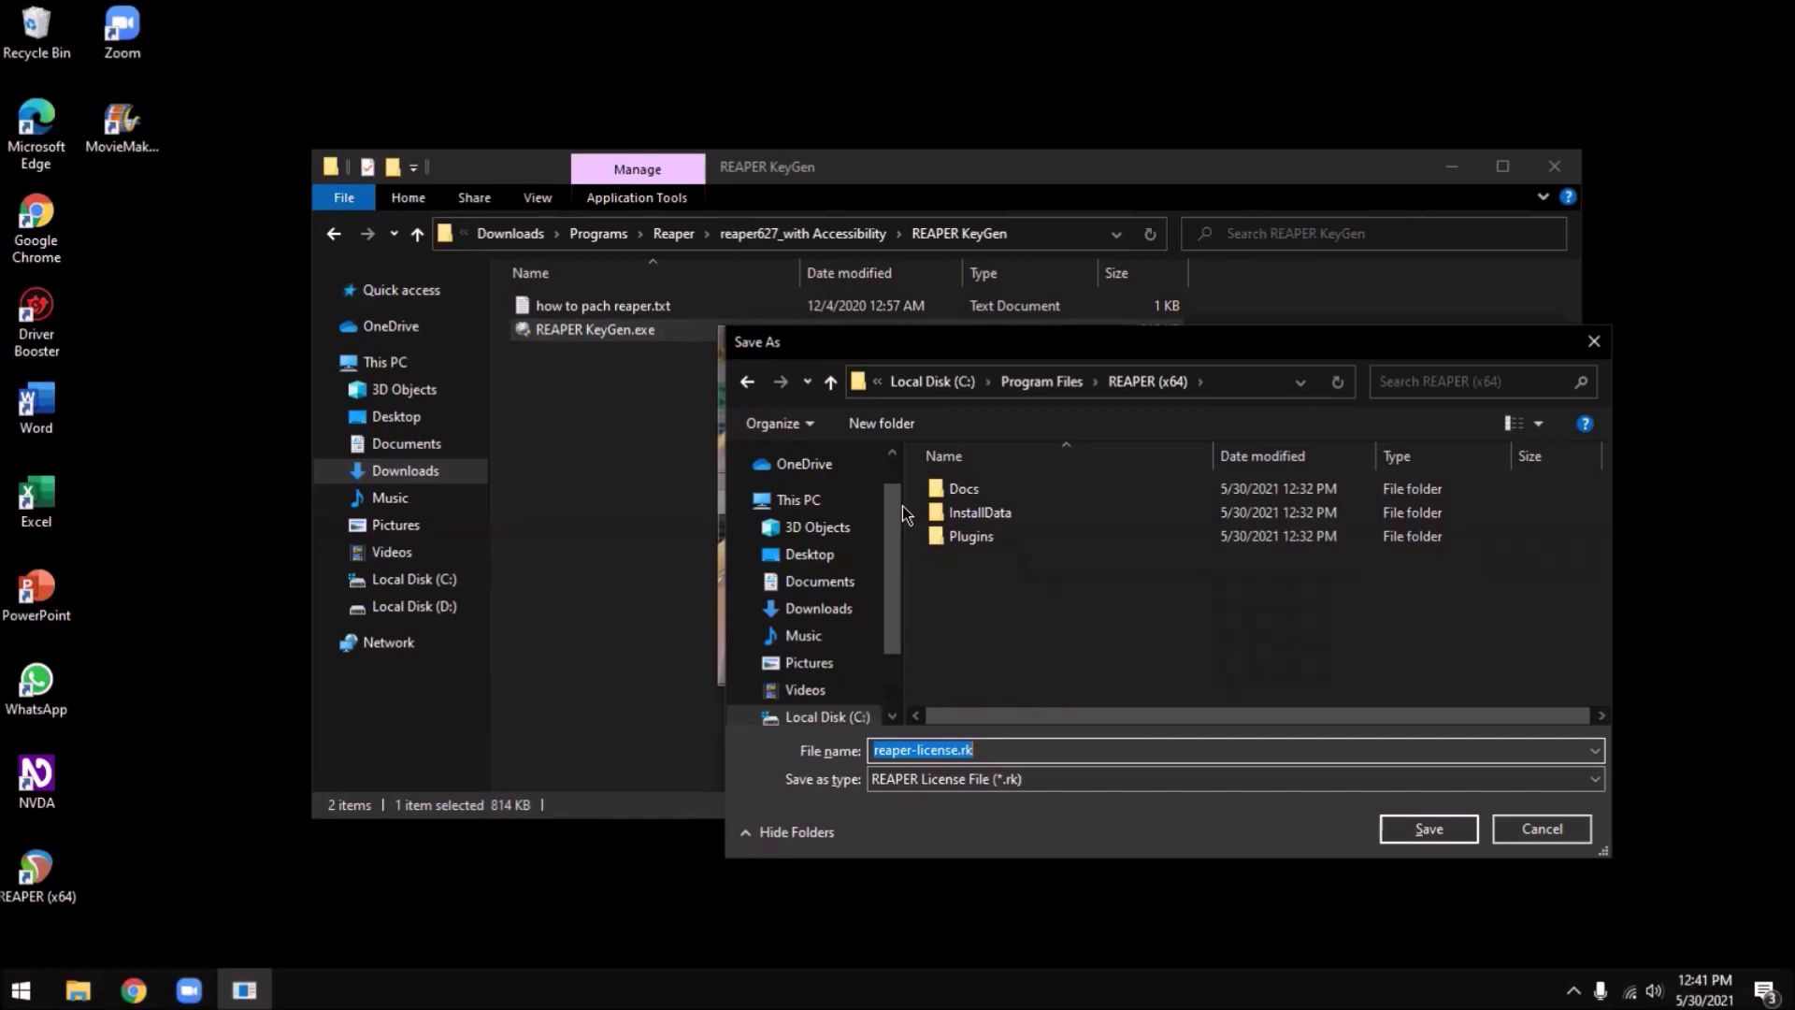
{"action": "key", "text": "Tab"}
{"action": "key", "text": "Tab"}
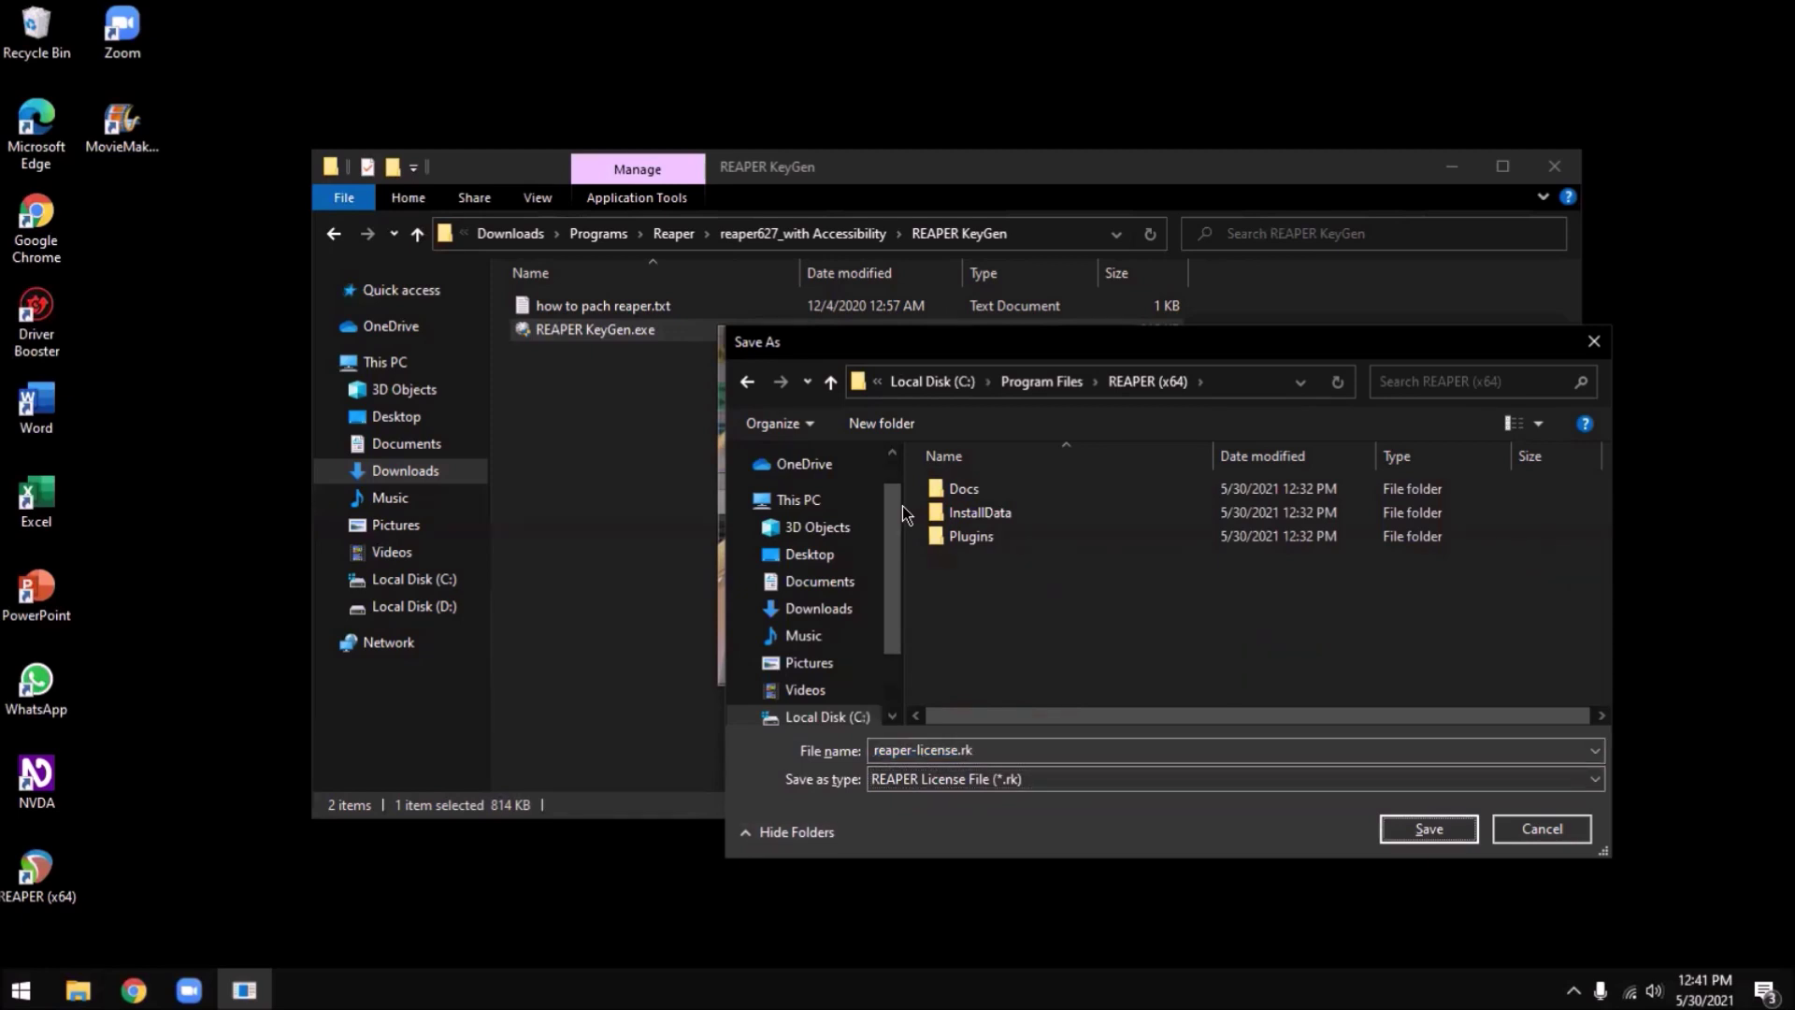
{"action": "key", "text": "Return"}
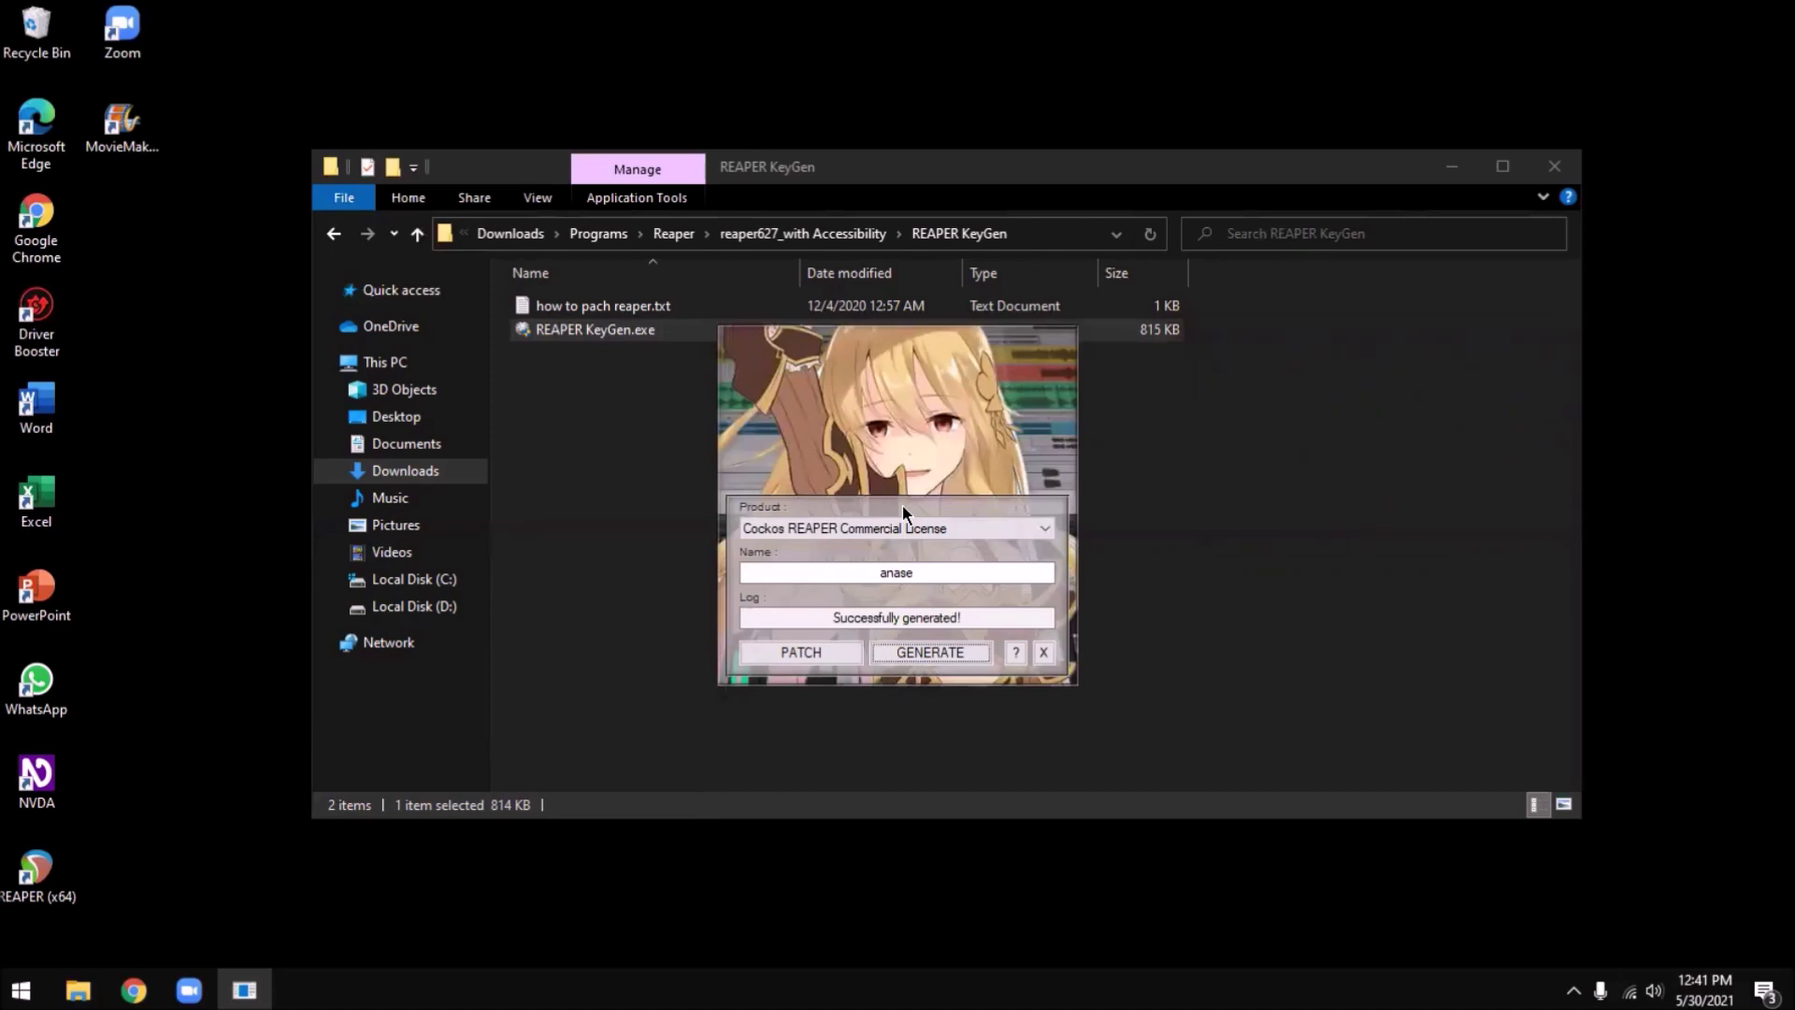
Step: View the key generator's about message, dismiss it and switch to the File Explorer window
{"action": "key", "text": "Tab"}
{"action": "key", "text": "Return"}
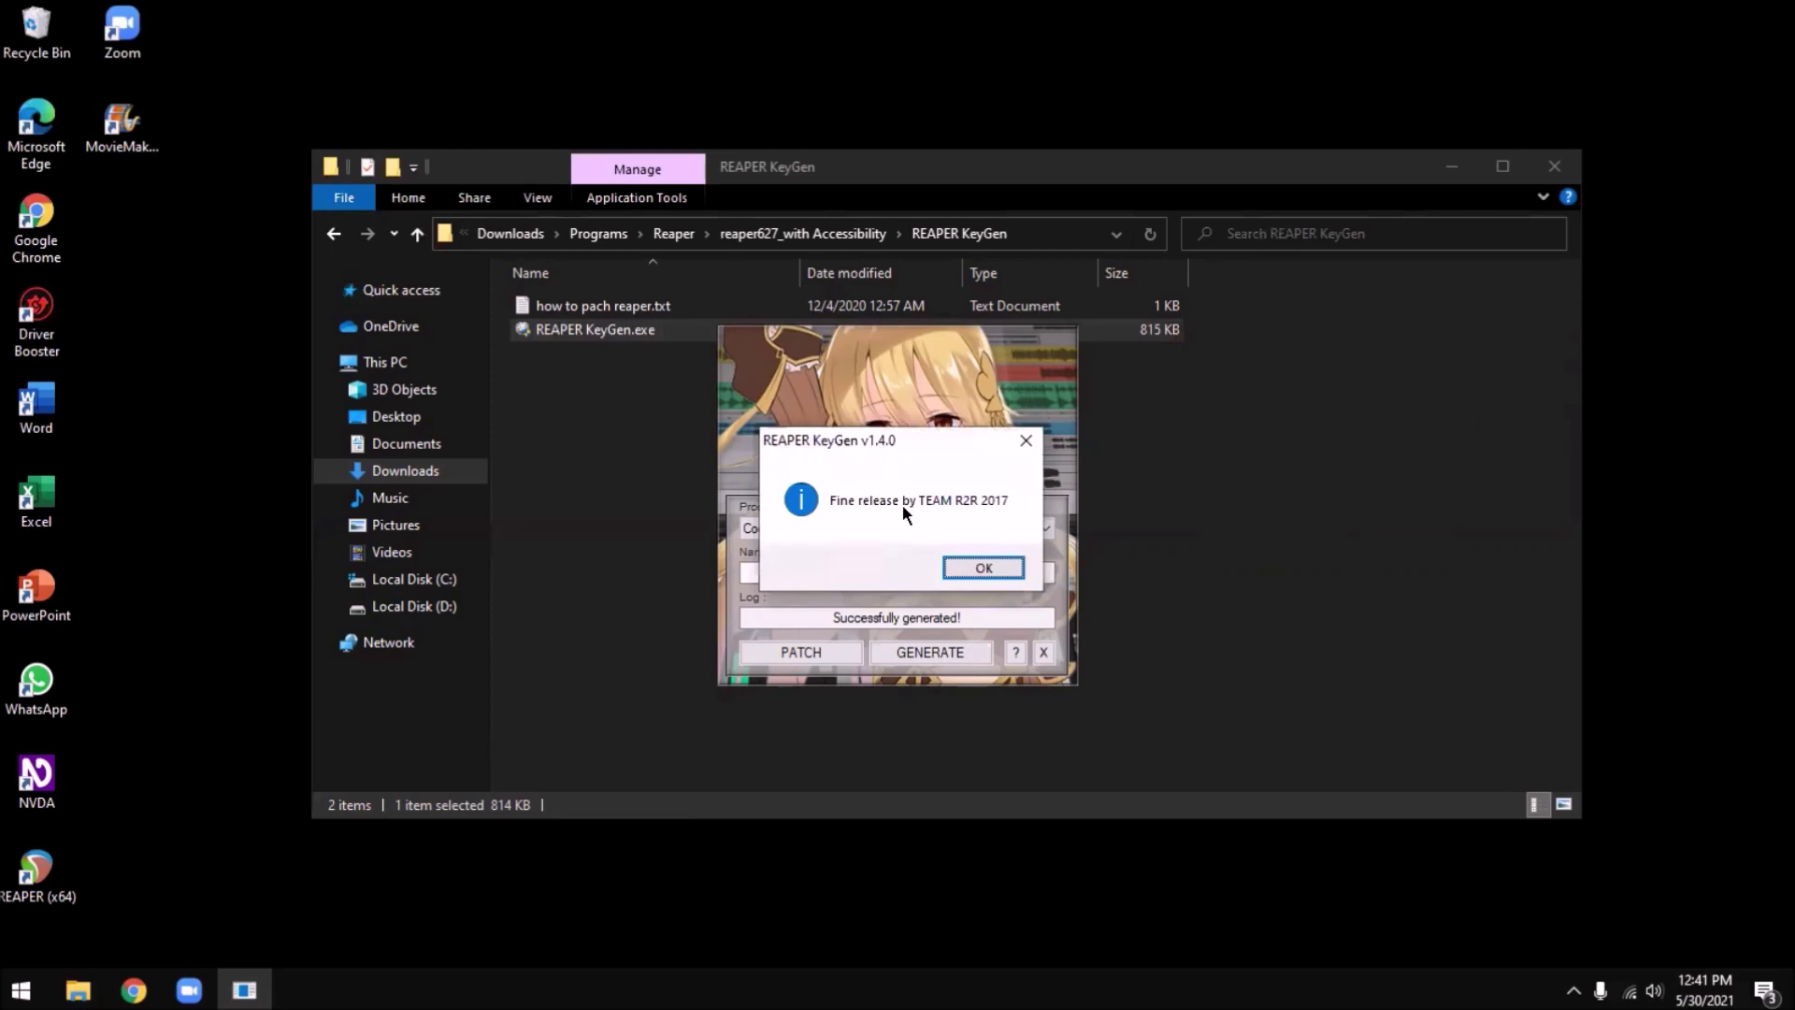
{"action": "key", "text": "Return"}
{"action": "key", "text": "alt+Tab"}
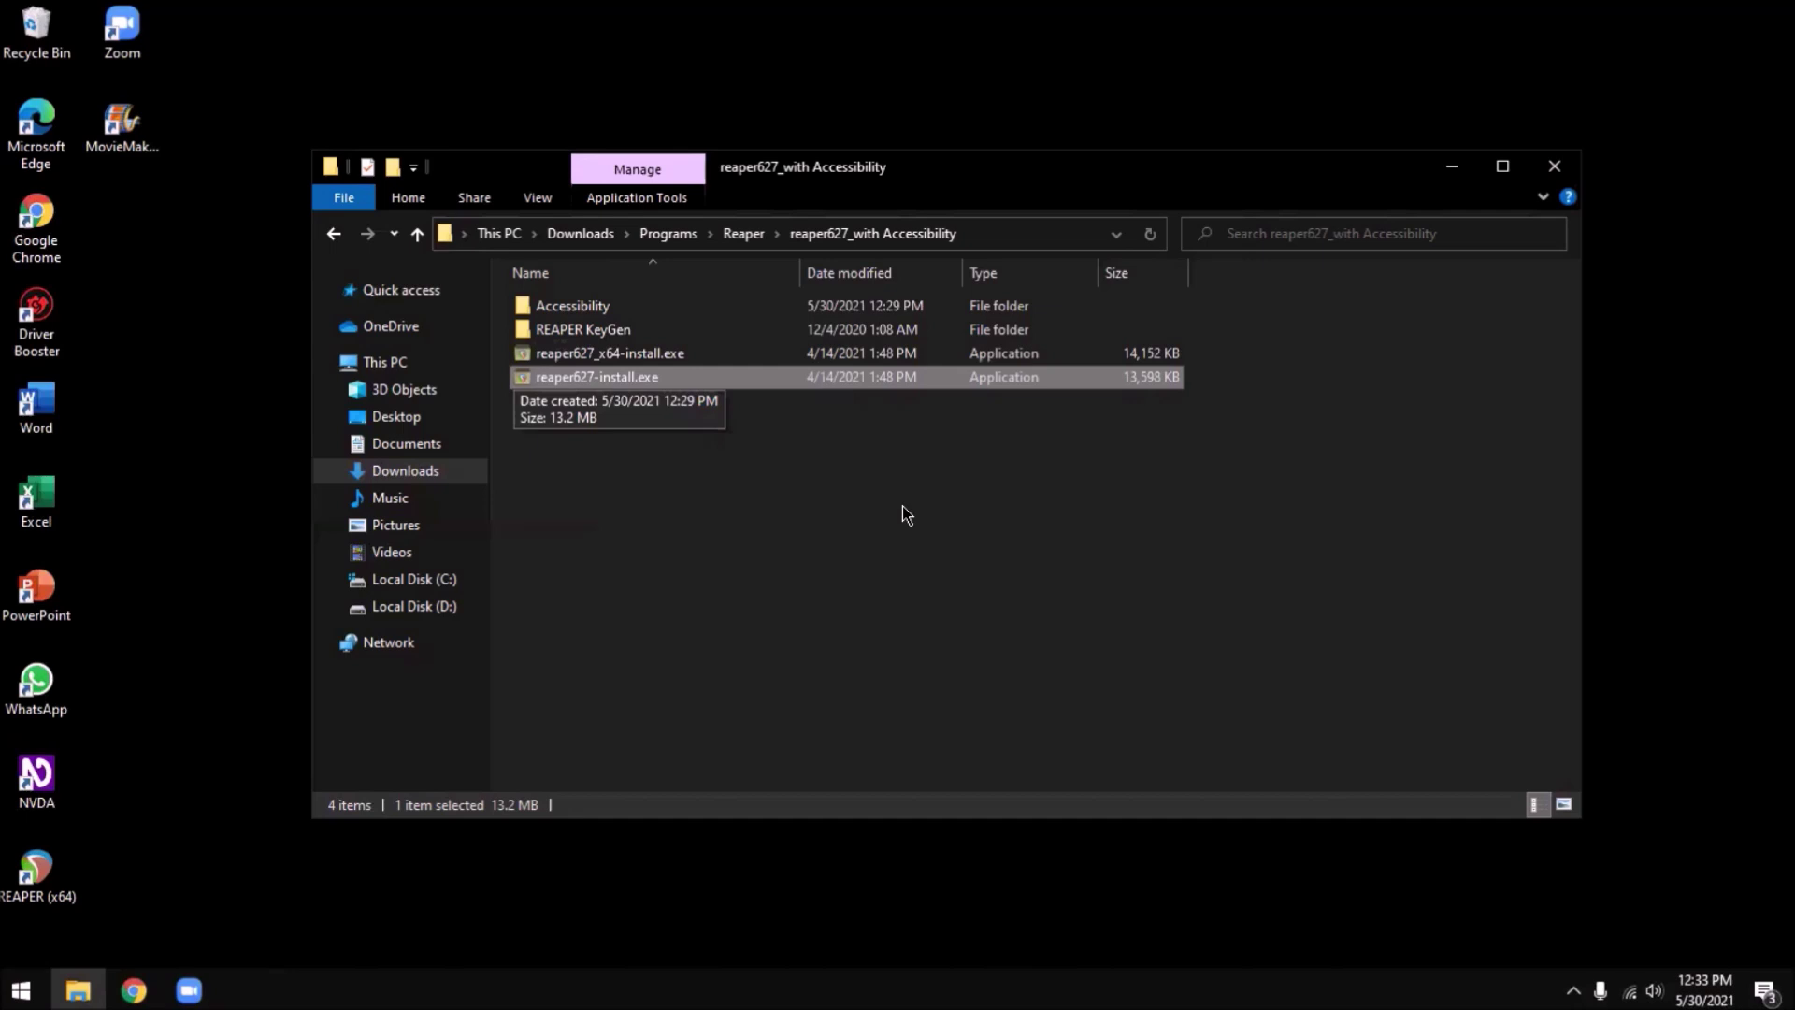
Step: Open the Accessibility folder inside reaper627_with Accessibility and look through its installers and NVDA add-ons
{"action": "key", "text": "Up"}
{"action": "key", "text": "Up"}
{"action": "key", "text": "Up"}
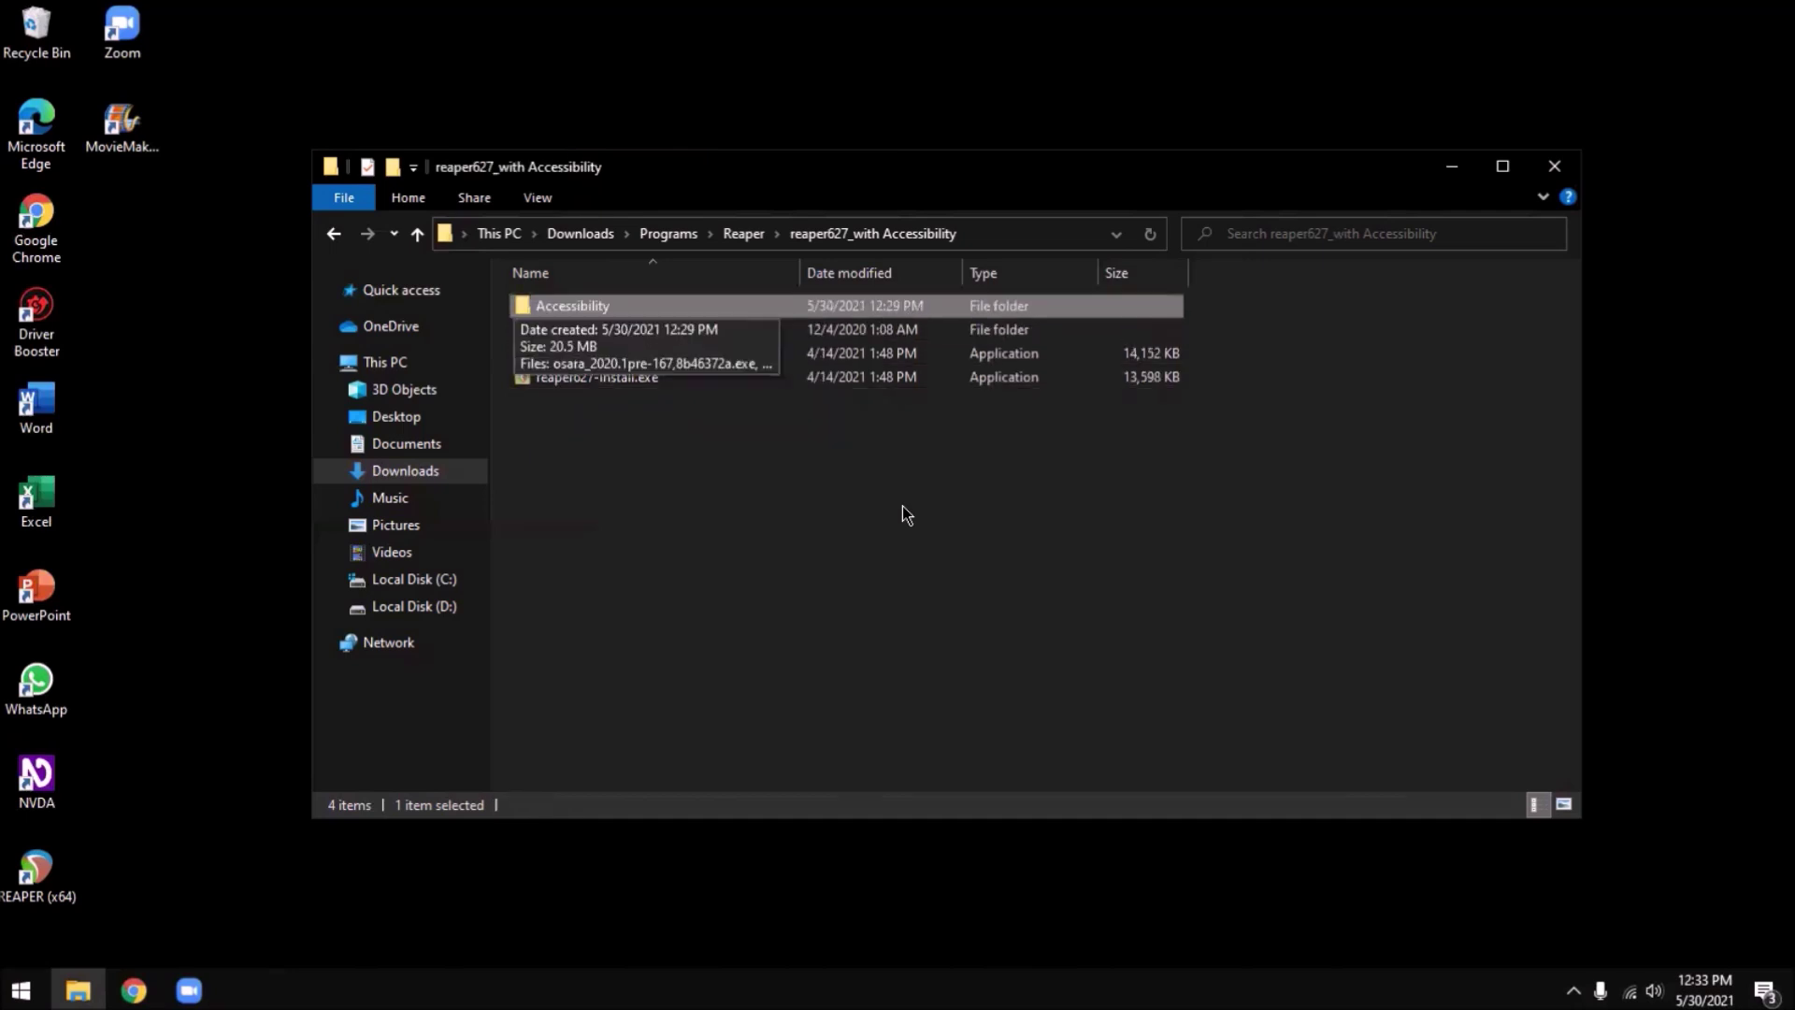
{"action": "key", "text": "Return"}
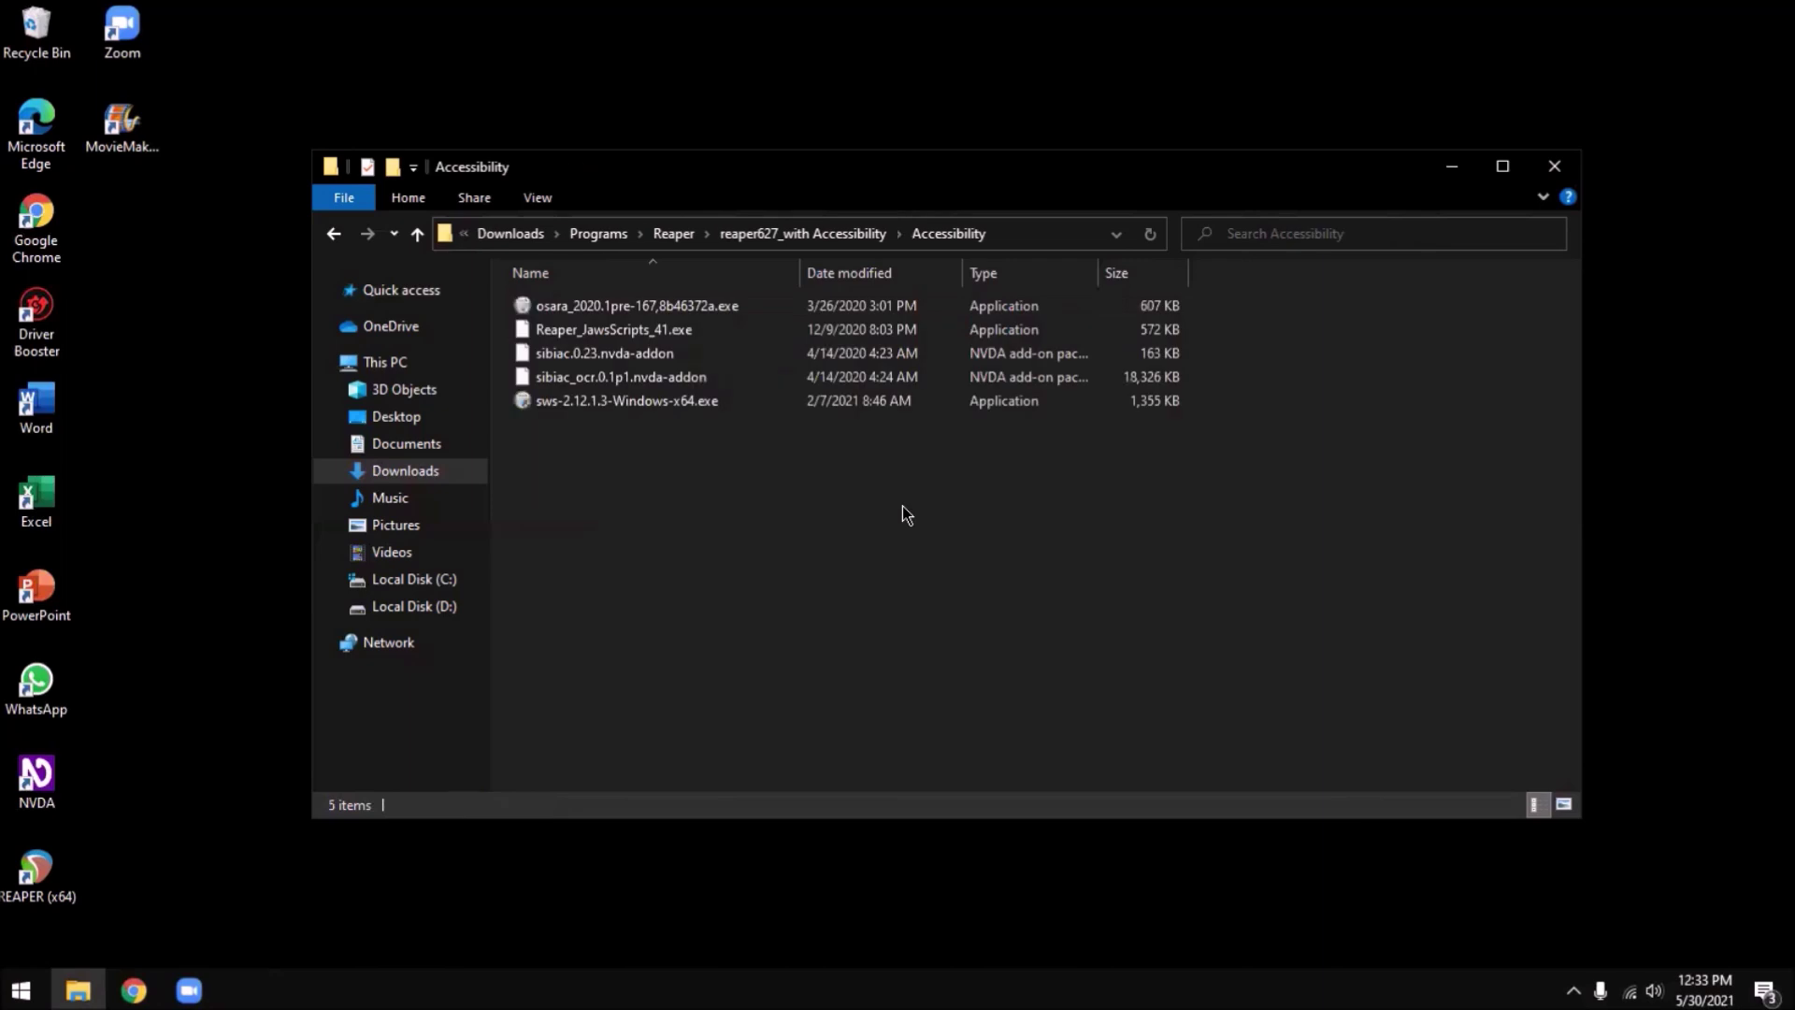
{"action": "key", "text": "Down"}
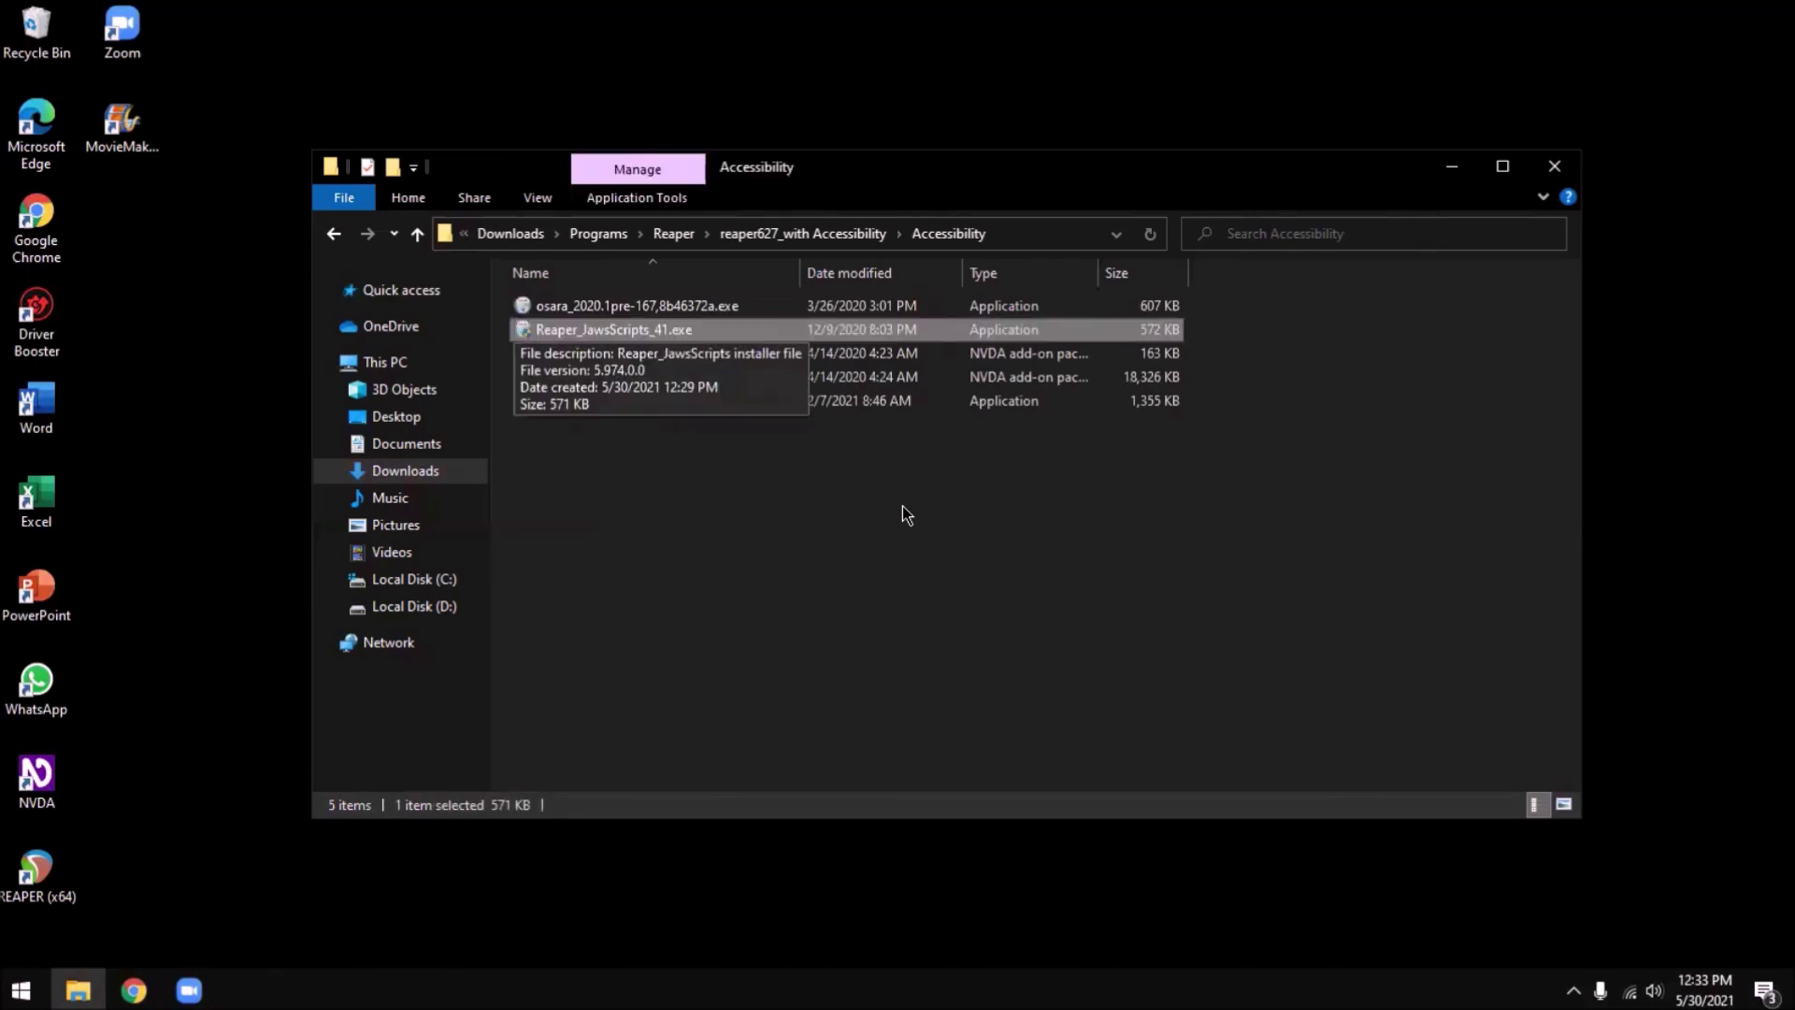
{"action": "key", "text": "Down"}
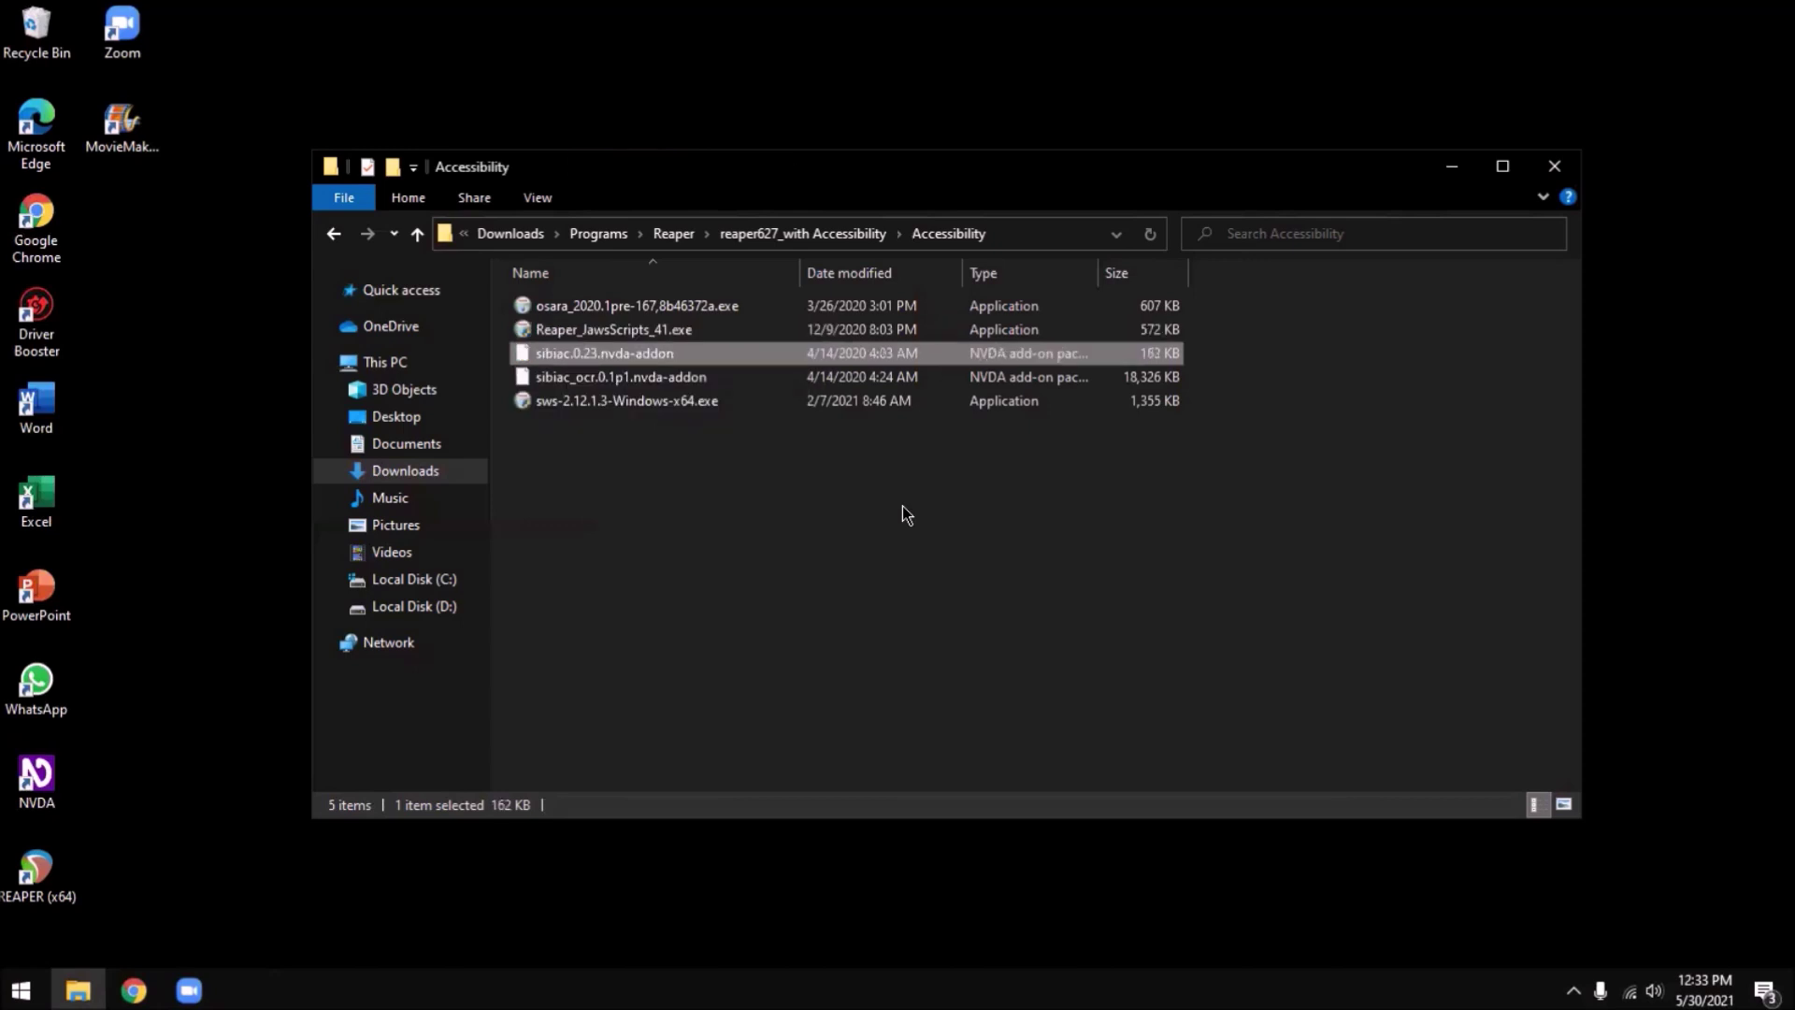
{"action": "key", "text": "Down"}
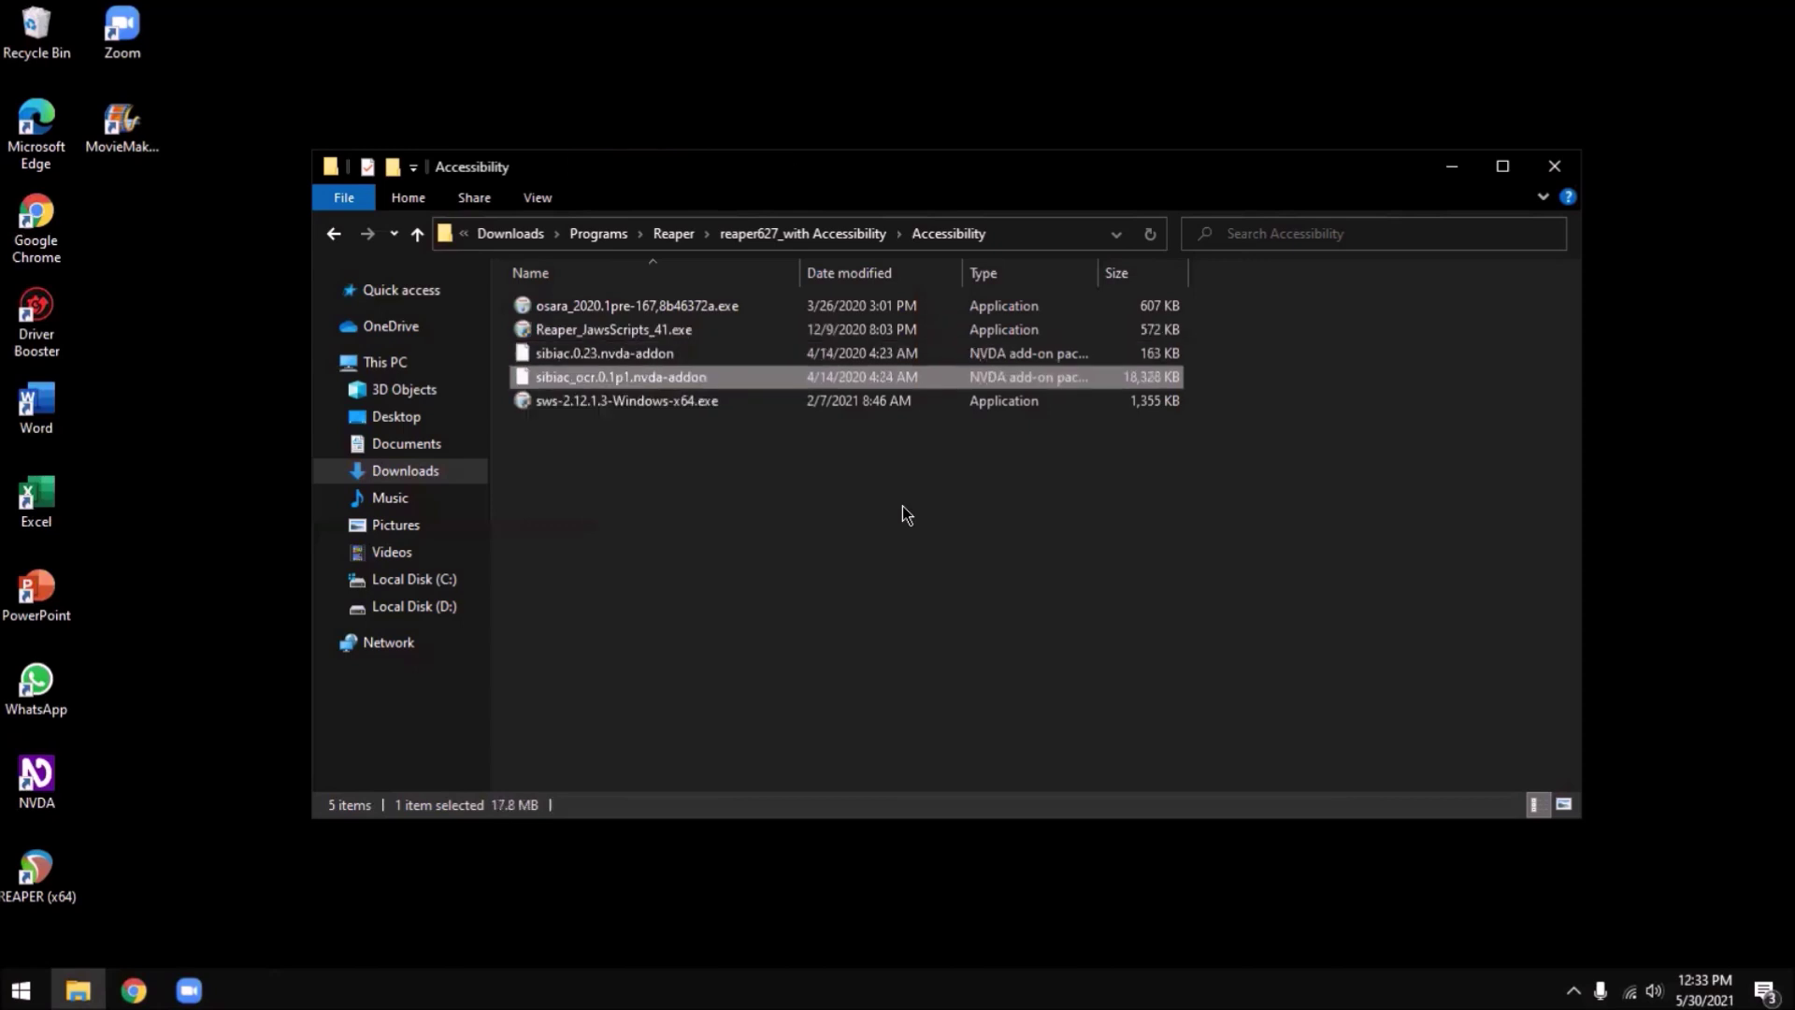
{"action": "key", "text": "Down"}
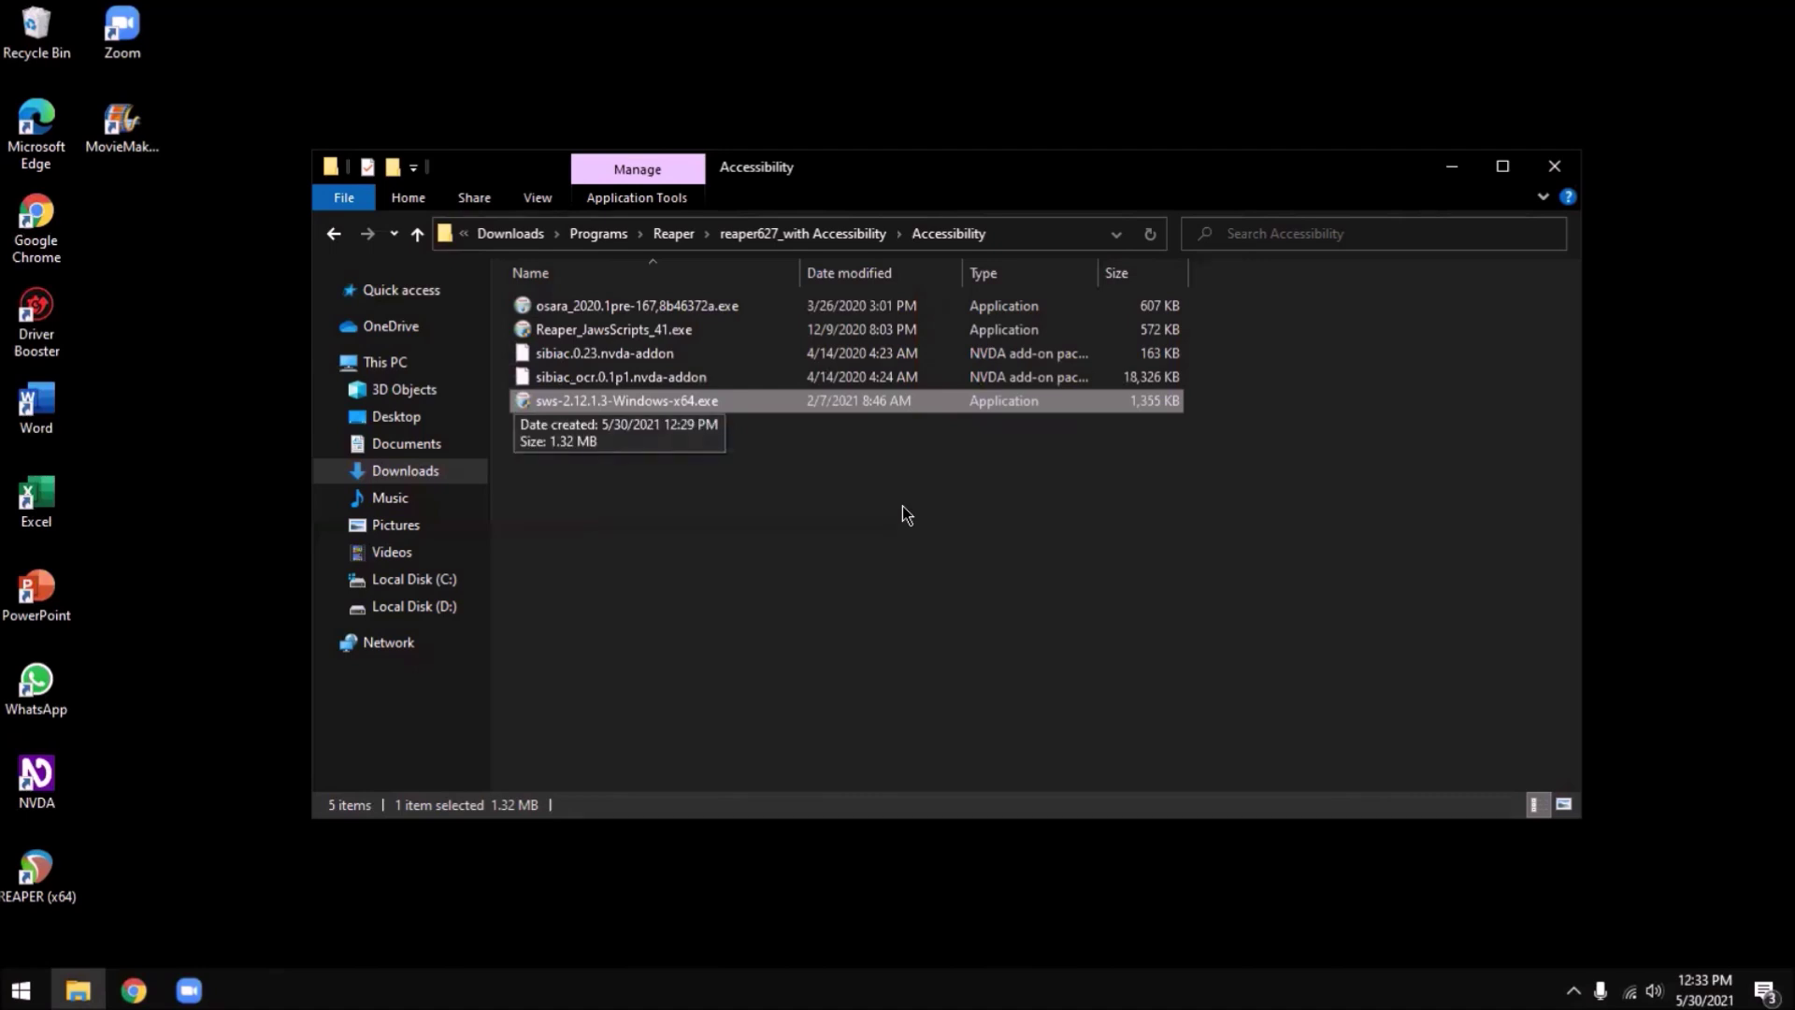
Step: Run sws-2.12.1.3-Windows-x64.exe, accept its license agreement and keep C:\Program Files\REAPER (x64) as the REAPER installation folder
{"action": "key", "text": "ctrl+Home"}
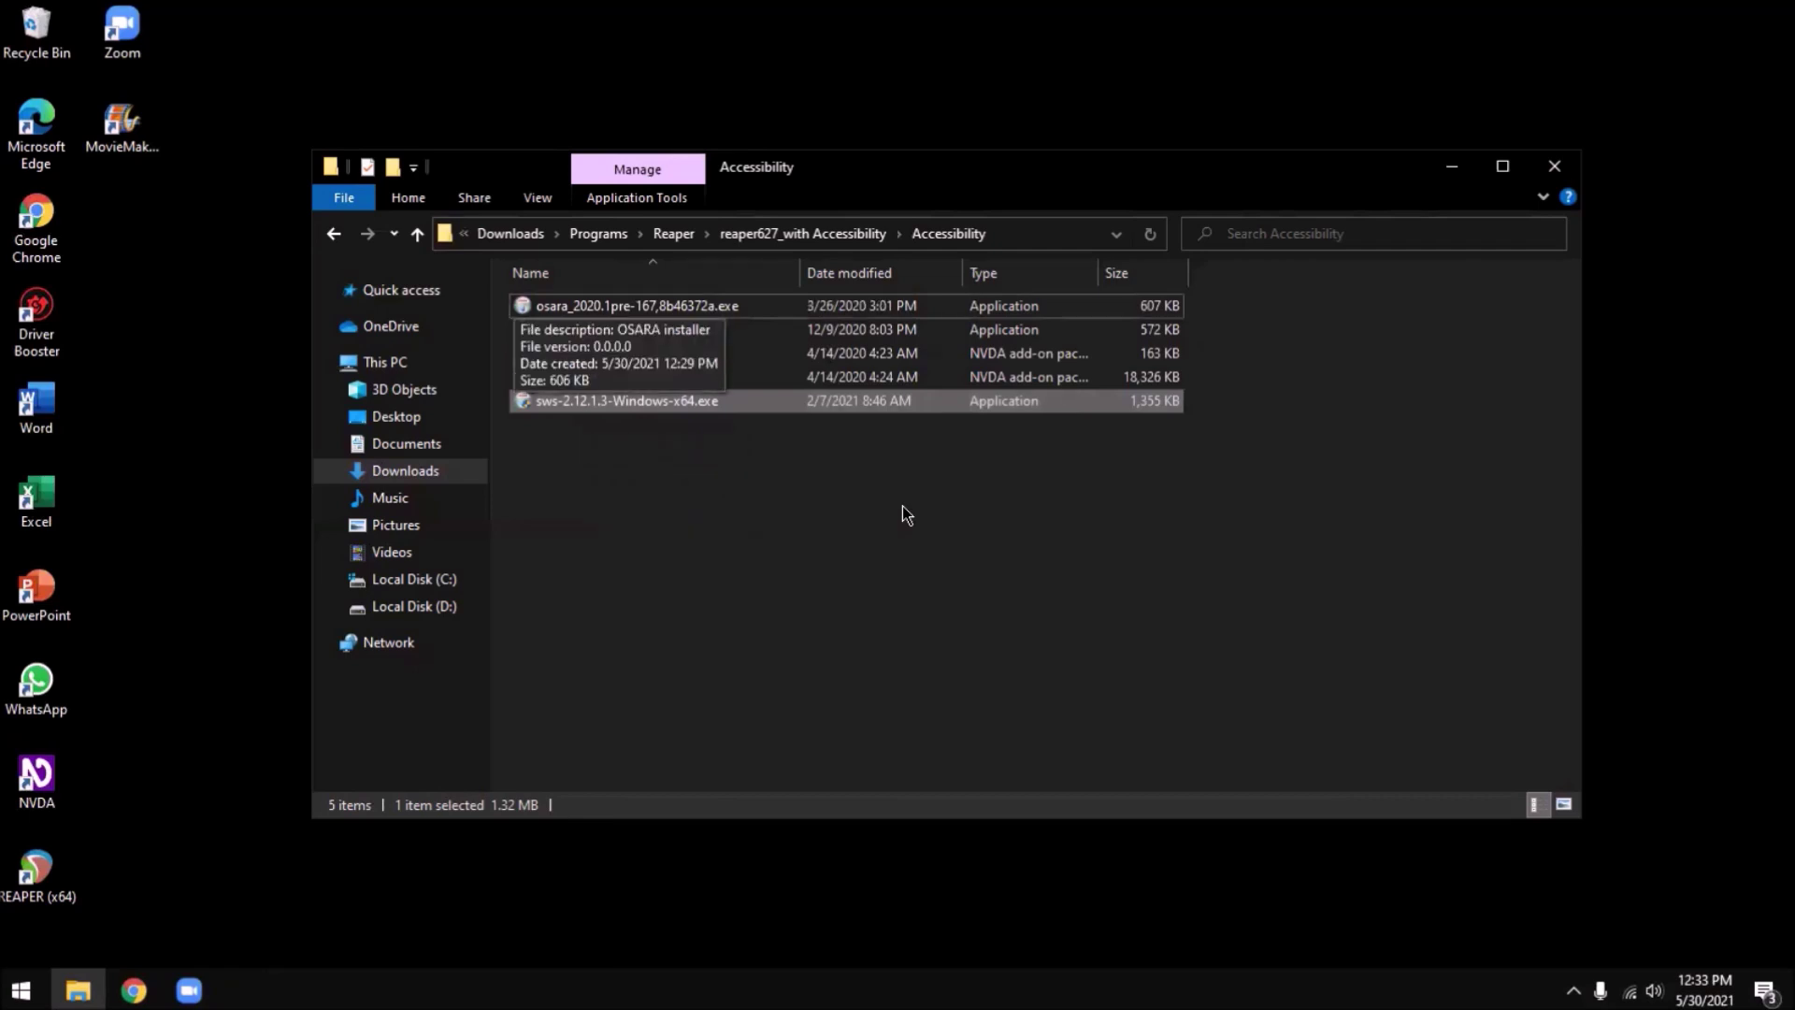
{"action": "key", "text": "Return"}
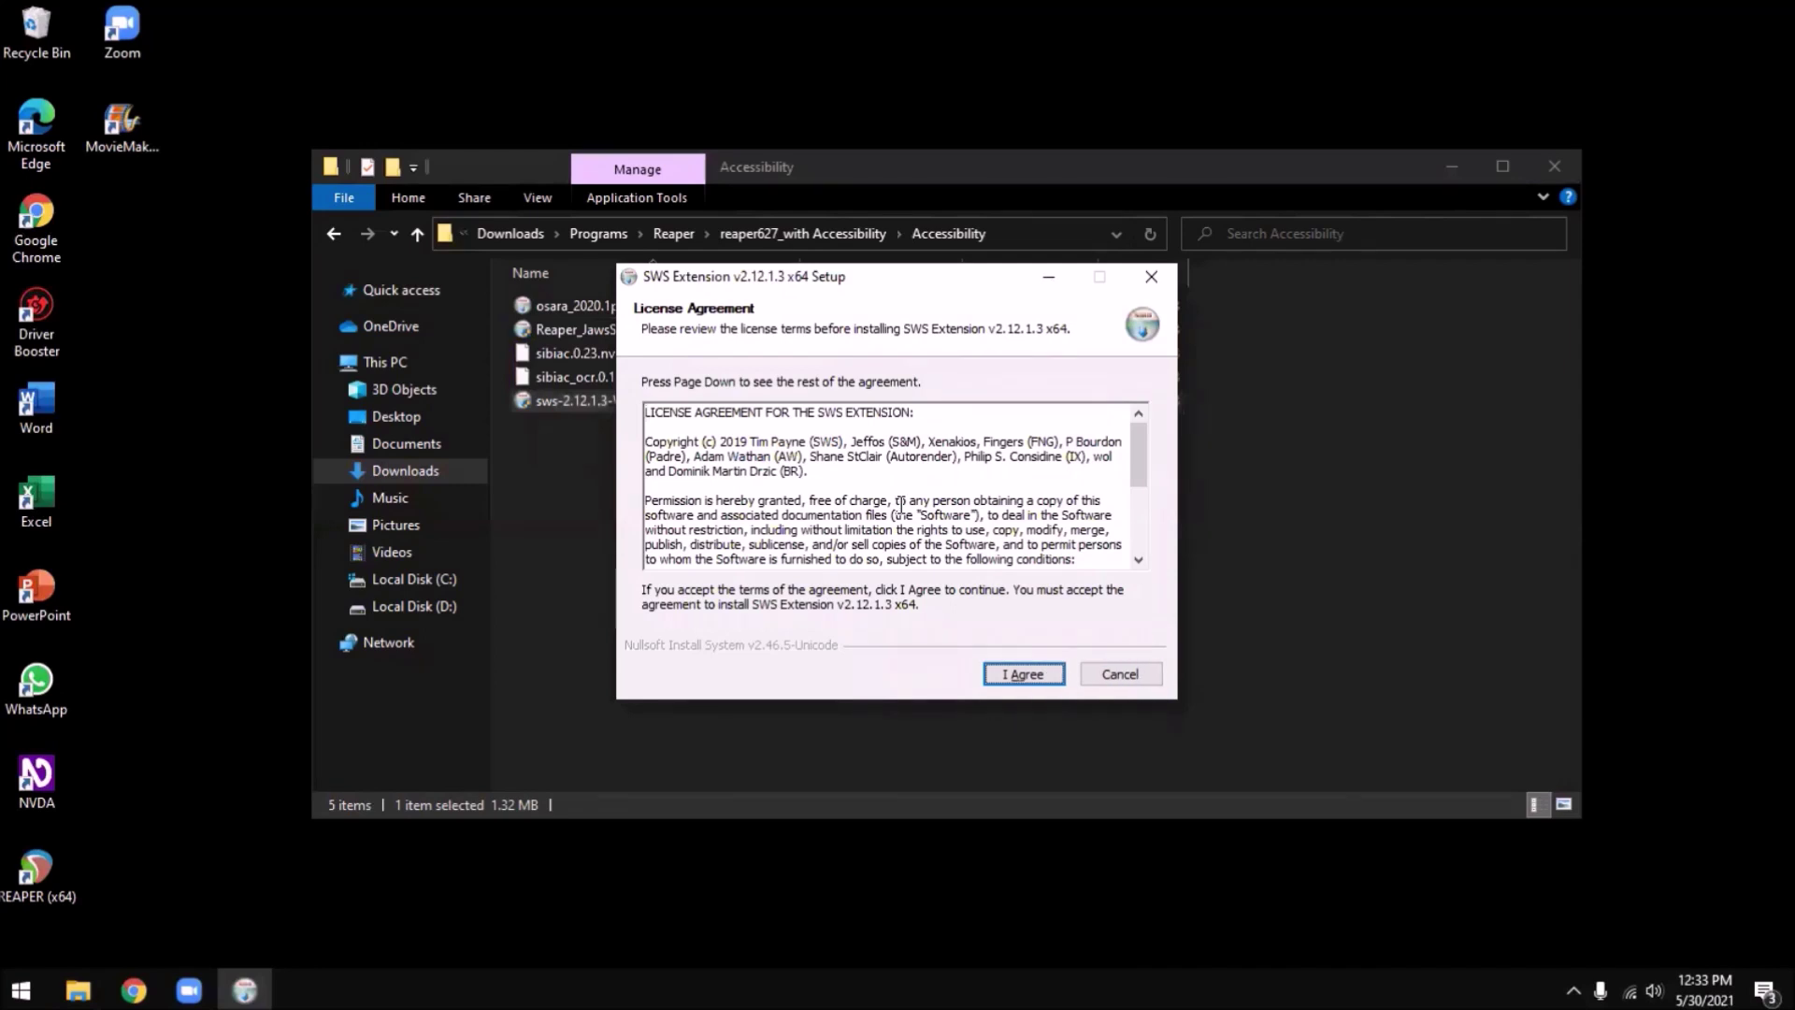
{"action": "key", "text": "Return"}
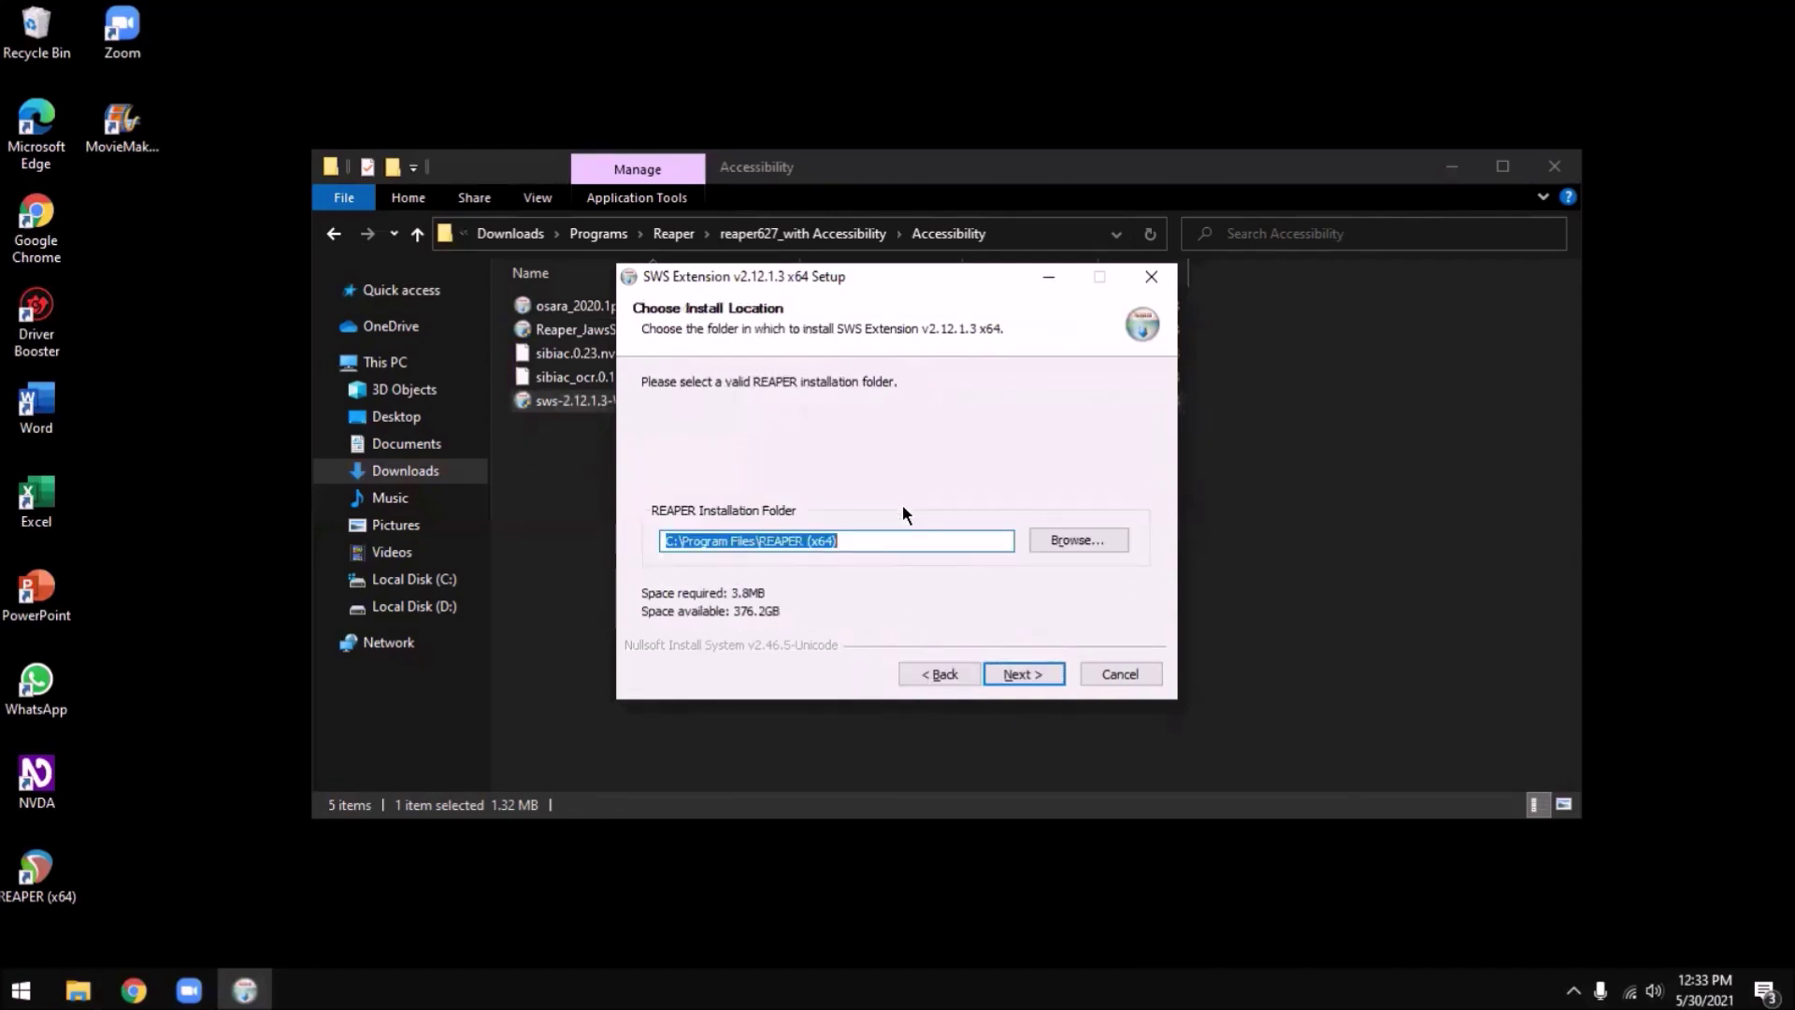
{"action": "key", "text": "Tab"}
{"action": "key", "text": "shift+Tab"}
{"action": "key", "text": "Tab"}
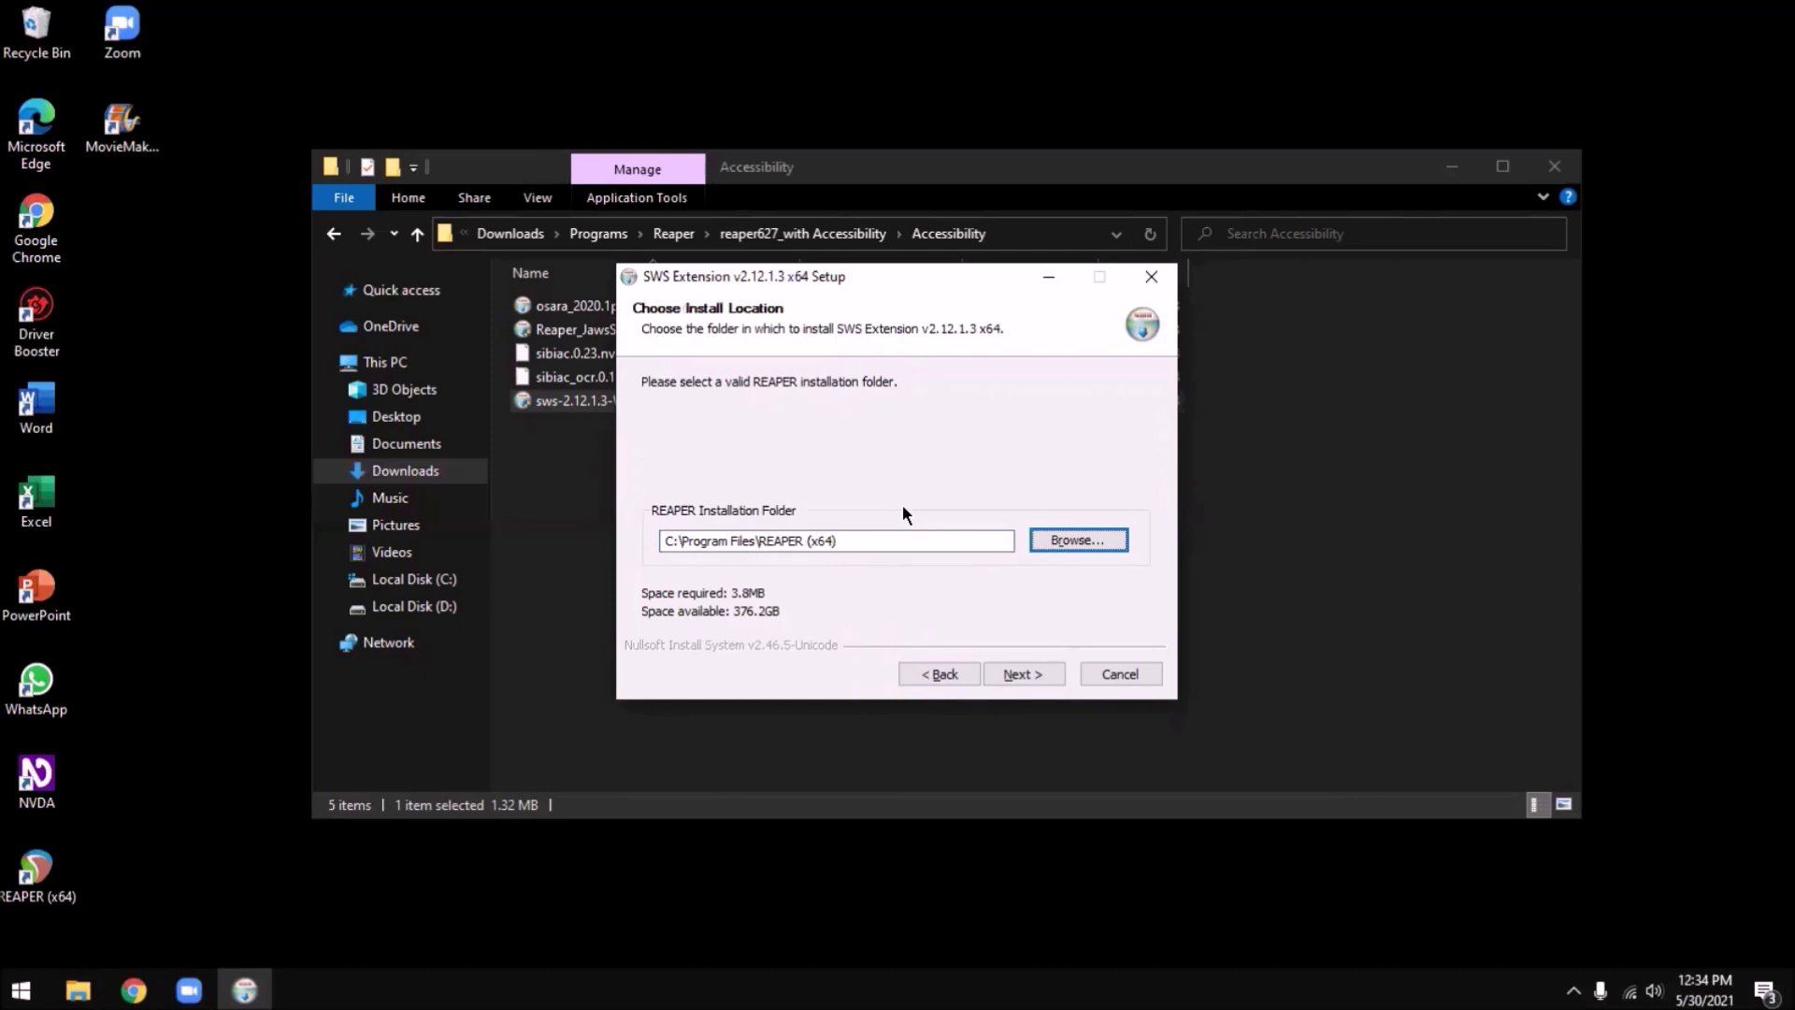
{"action": "key", "text": "Tab"}
{"action": "key", "text": "Tab"}
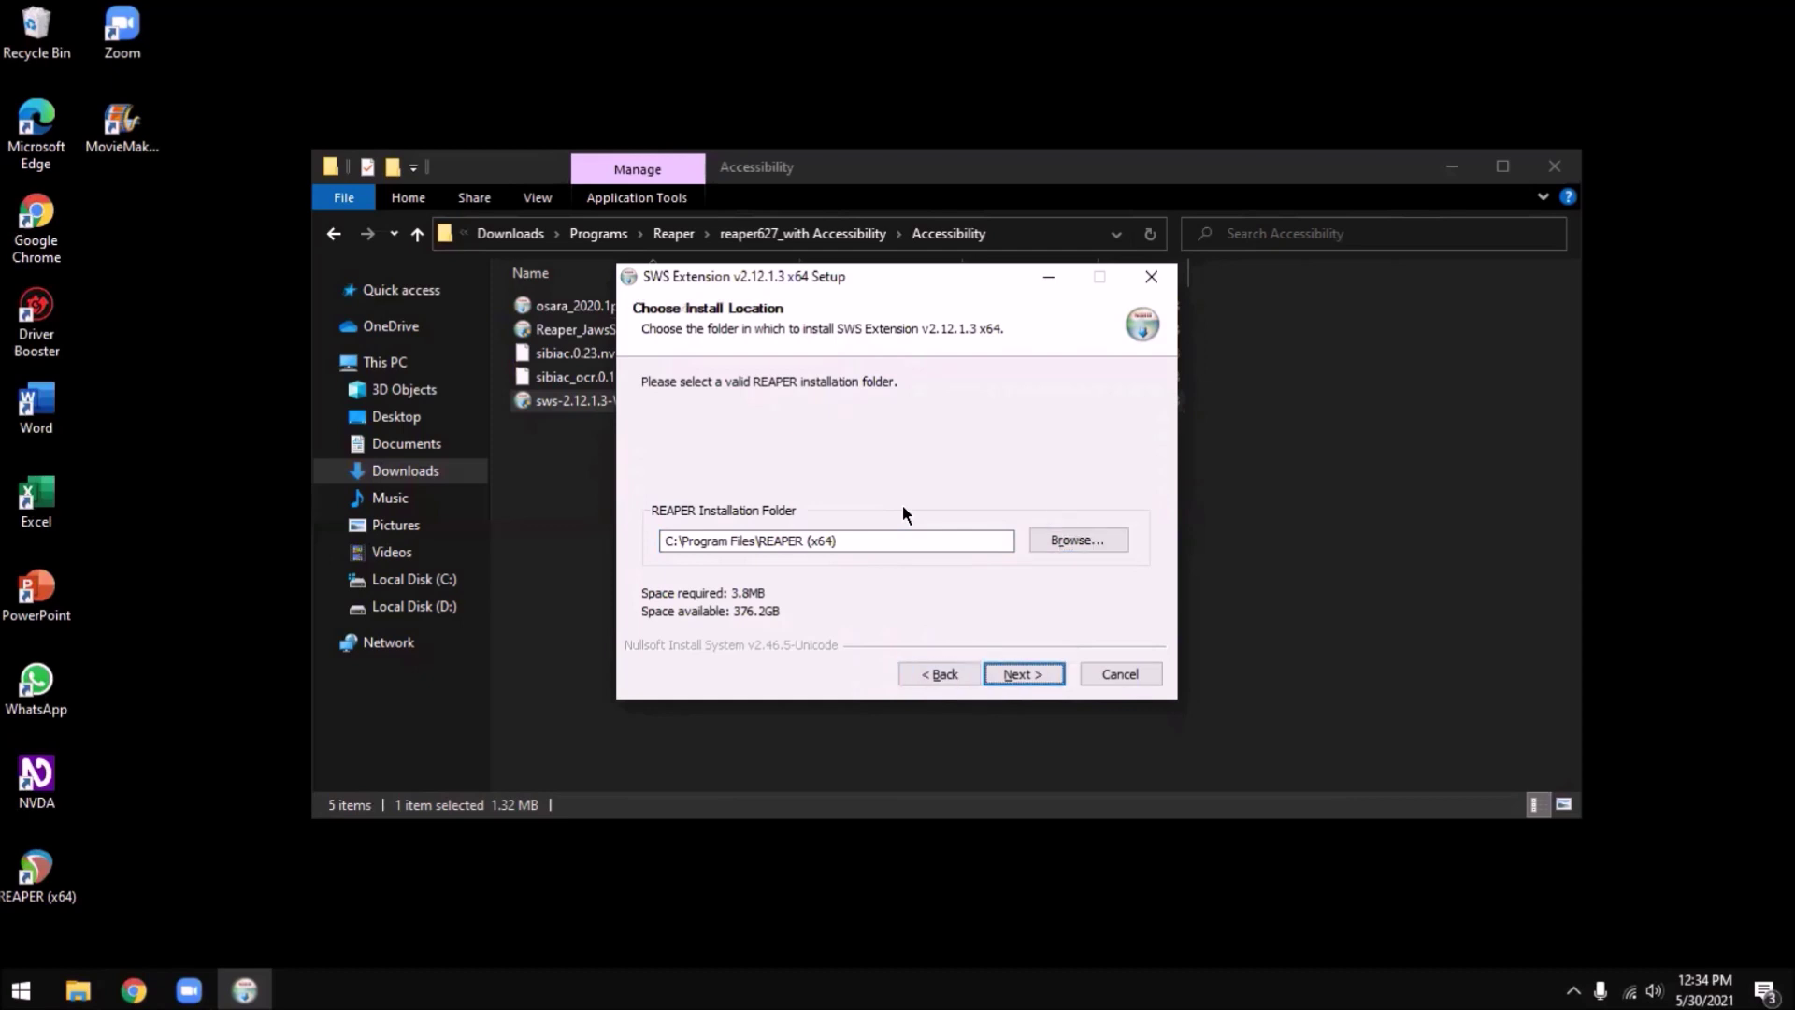
{"action": "key", "text": "Return"}
Step: Review the SWS Extension components, install them with Python ReaScript support and Grooves included, and close the setup
{"action": "key", "text": "Tab"}
{"action": "key", "text": "shift+Tab"}
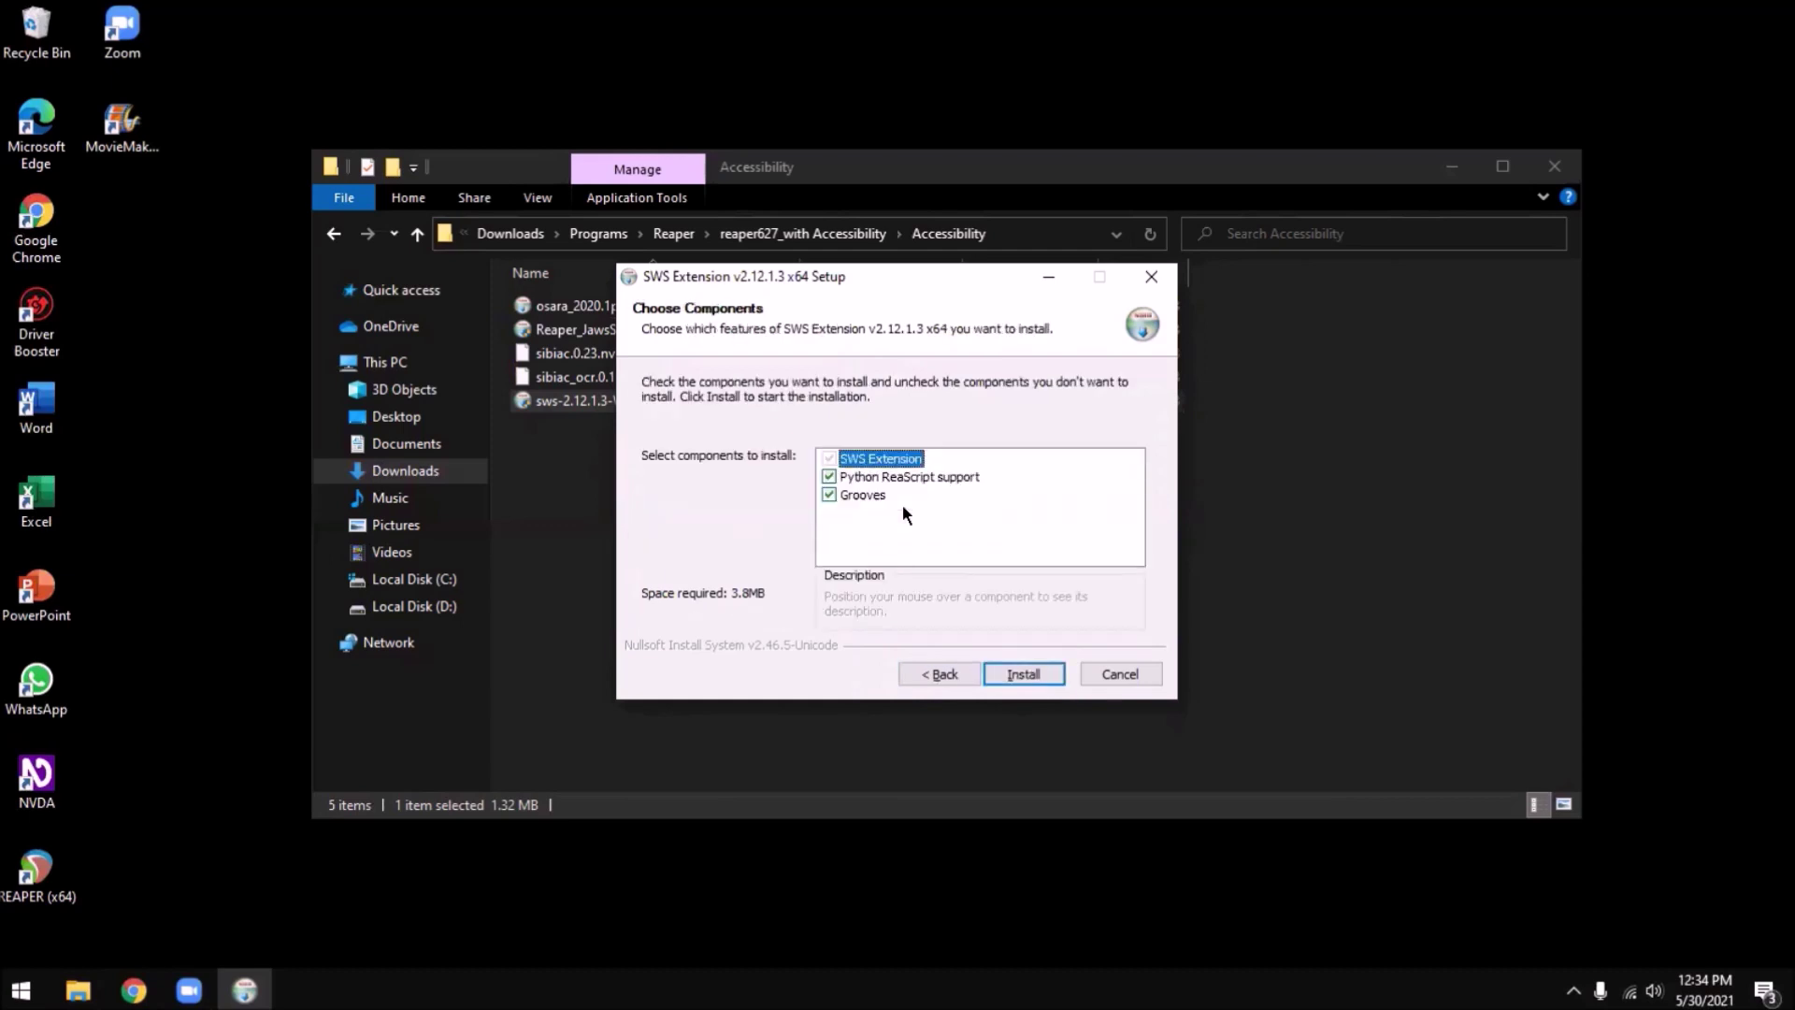
{"action": "key", "text": "Down"}
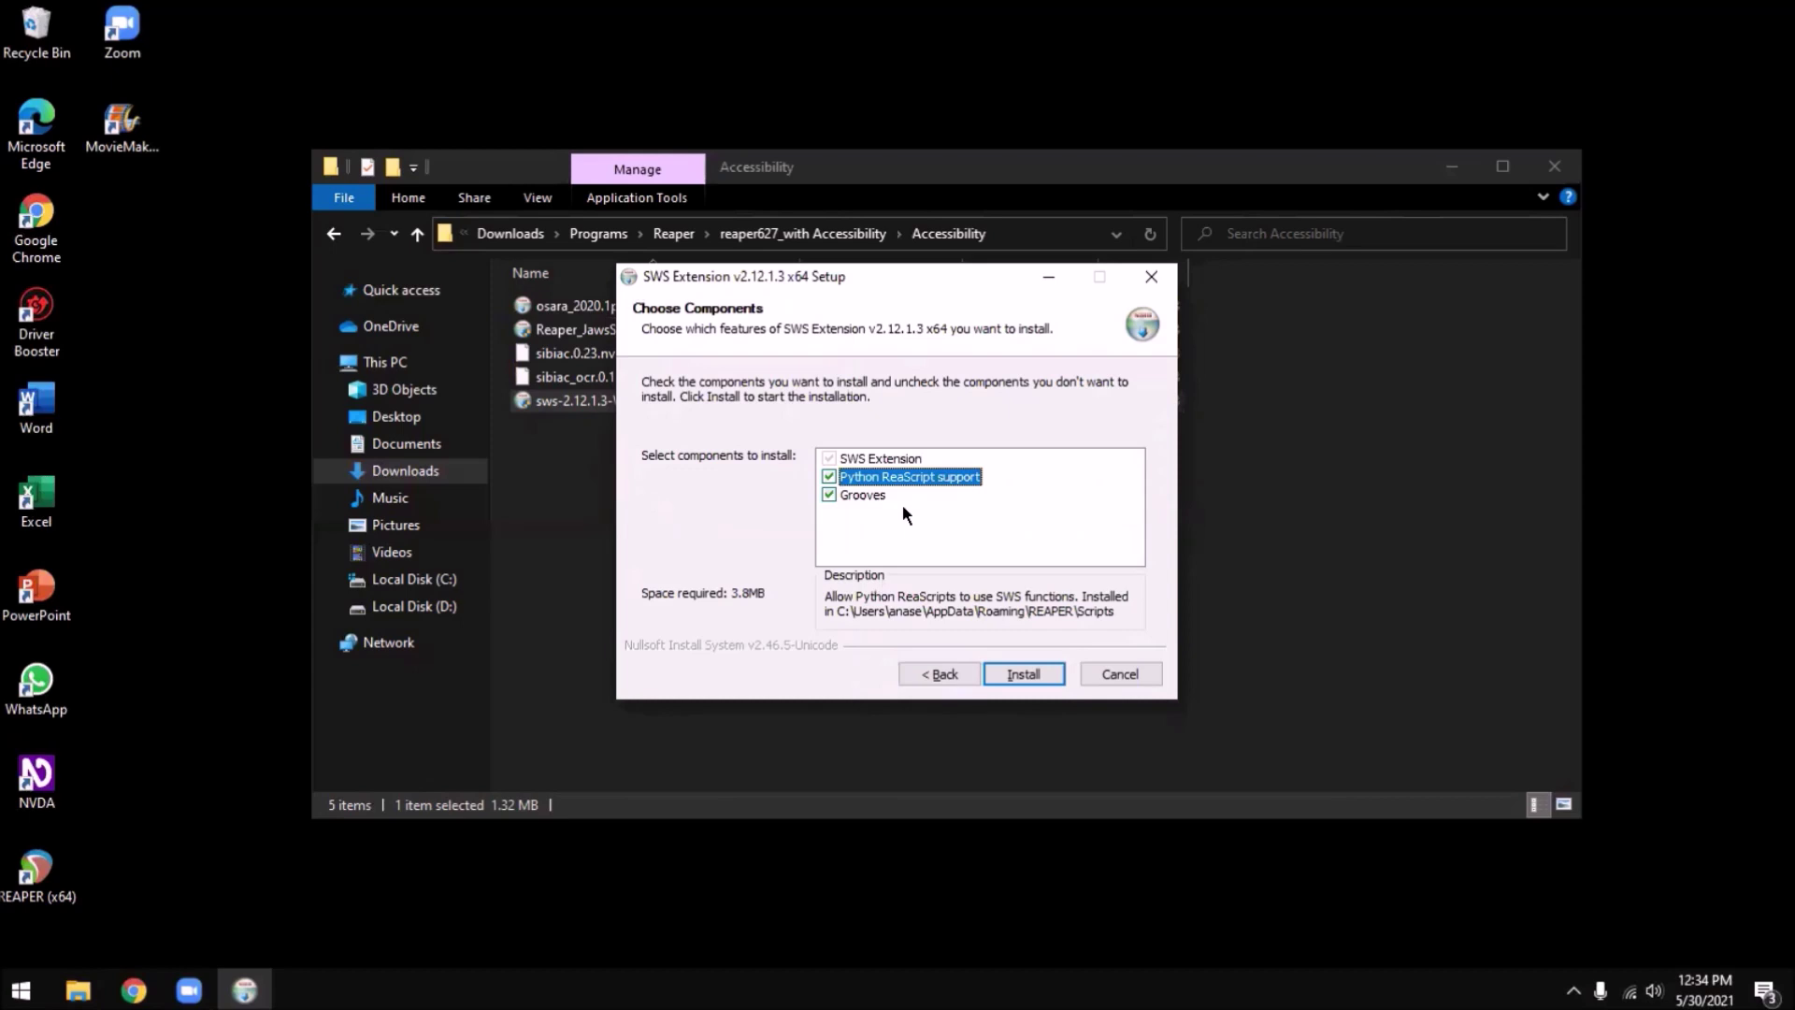
{"action": "key", "text": "Down"}
{"action": "key", "text": "Up"}
{"action": "key", "text": "Up"}
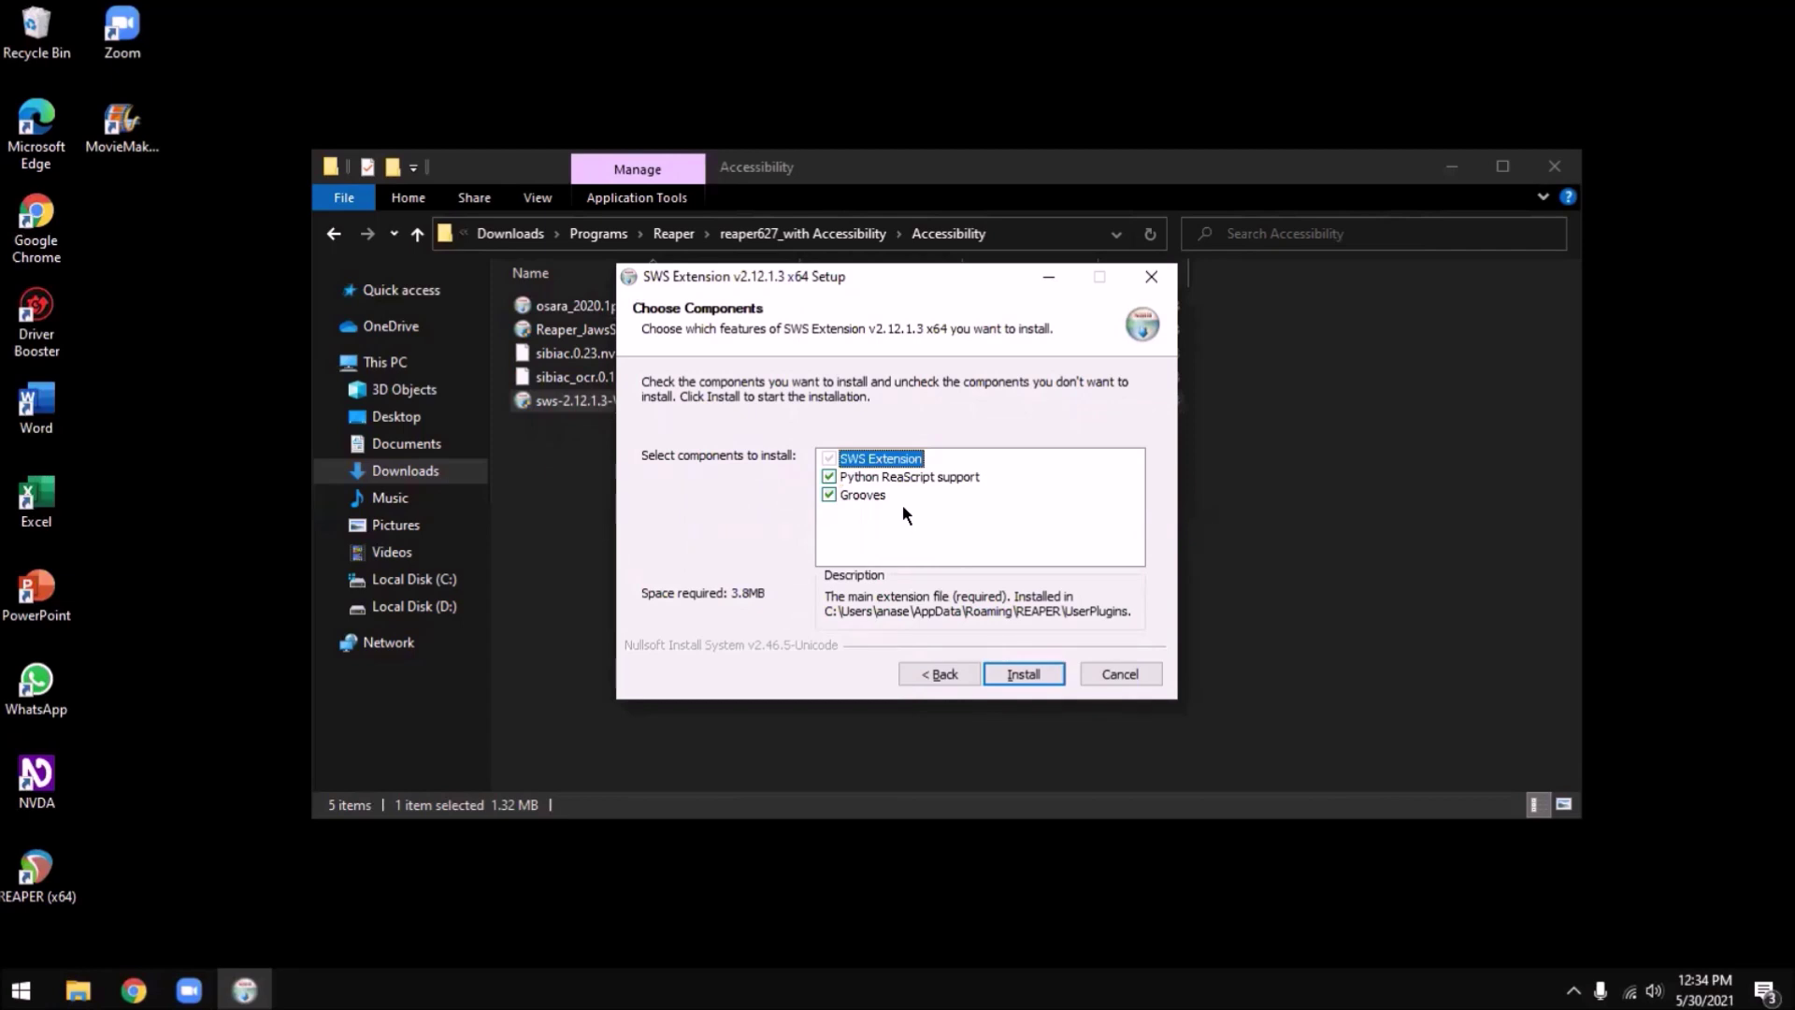
{"action": "key", "text": "Tab"}
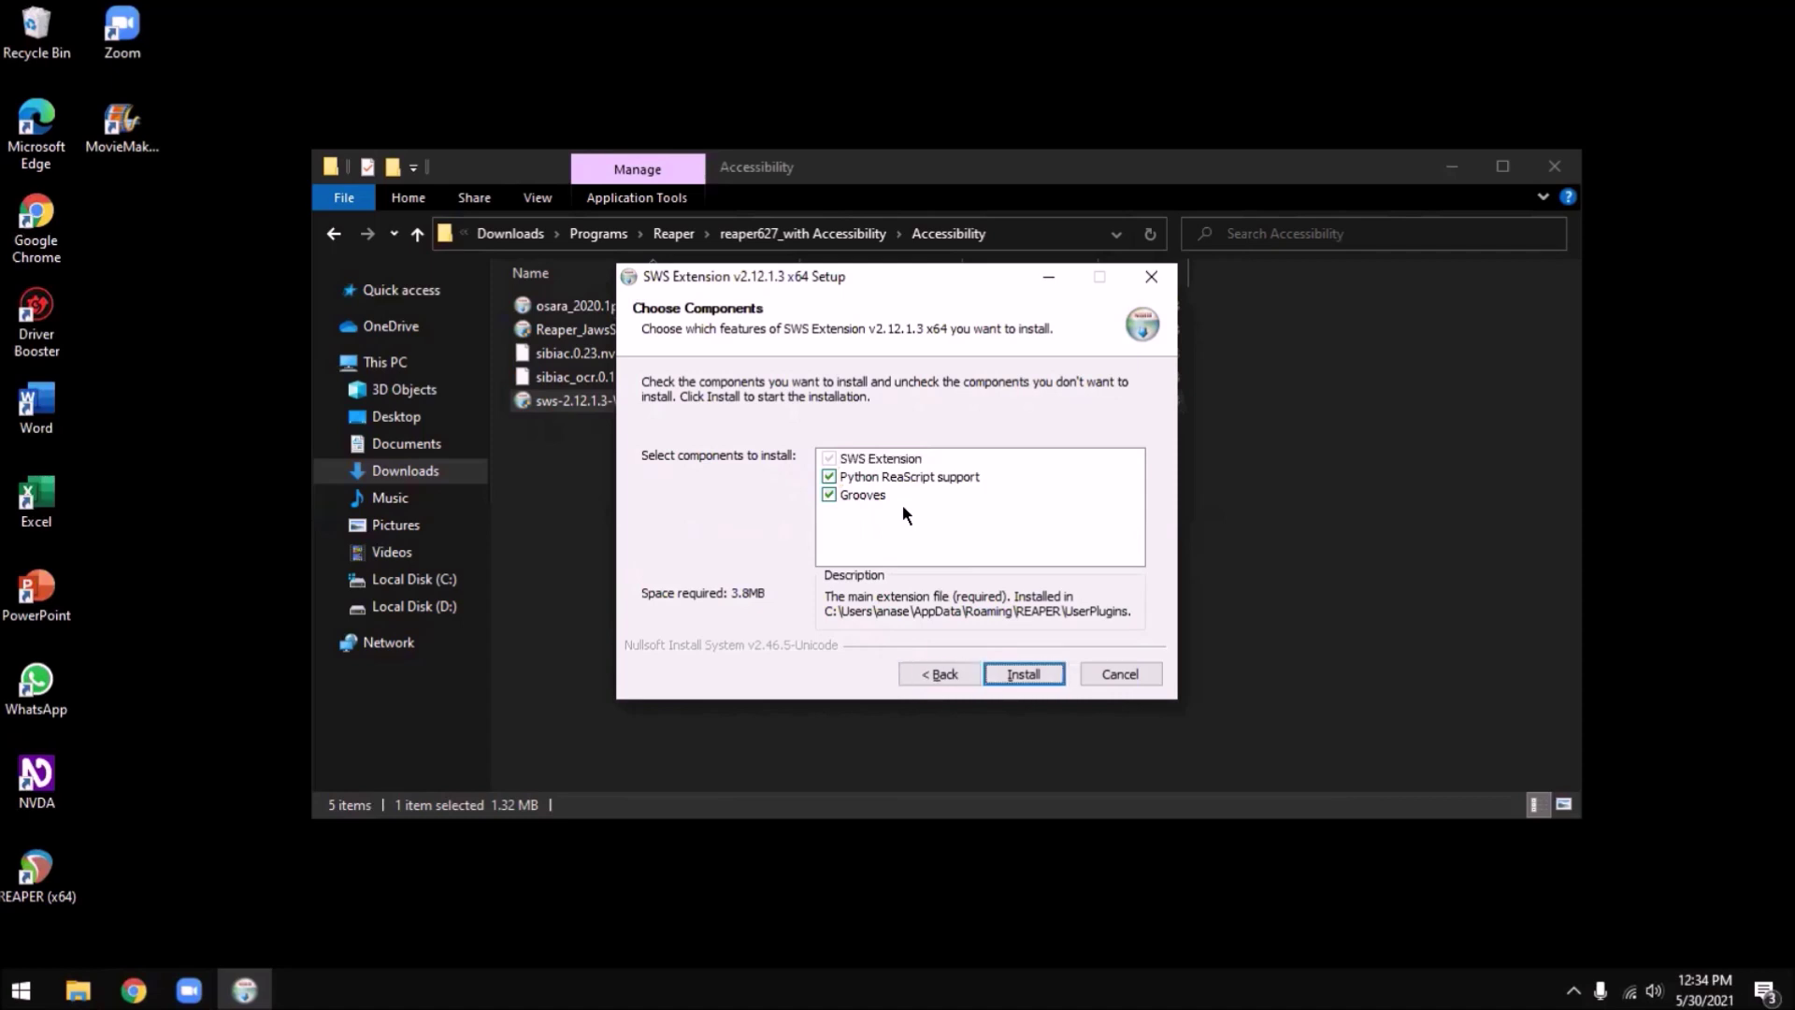
{"action": "key", "text": "Return"}
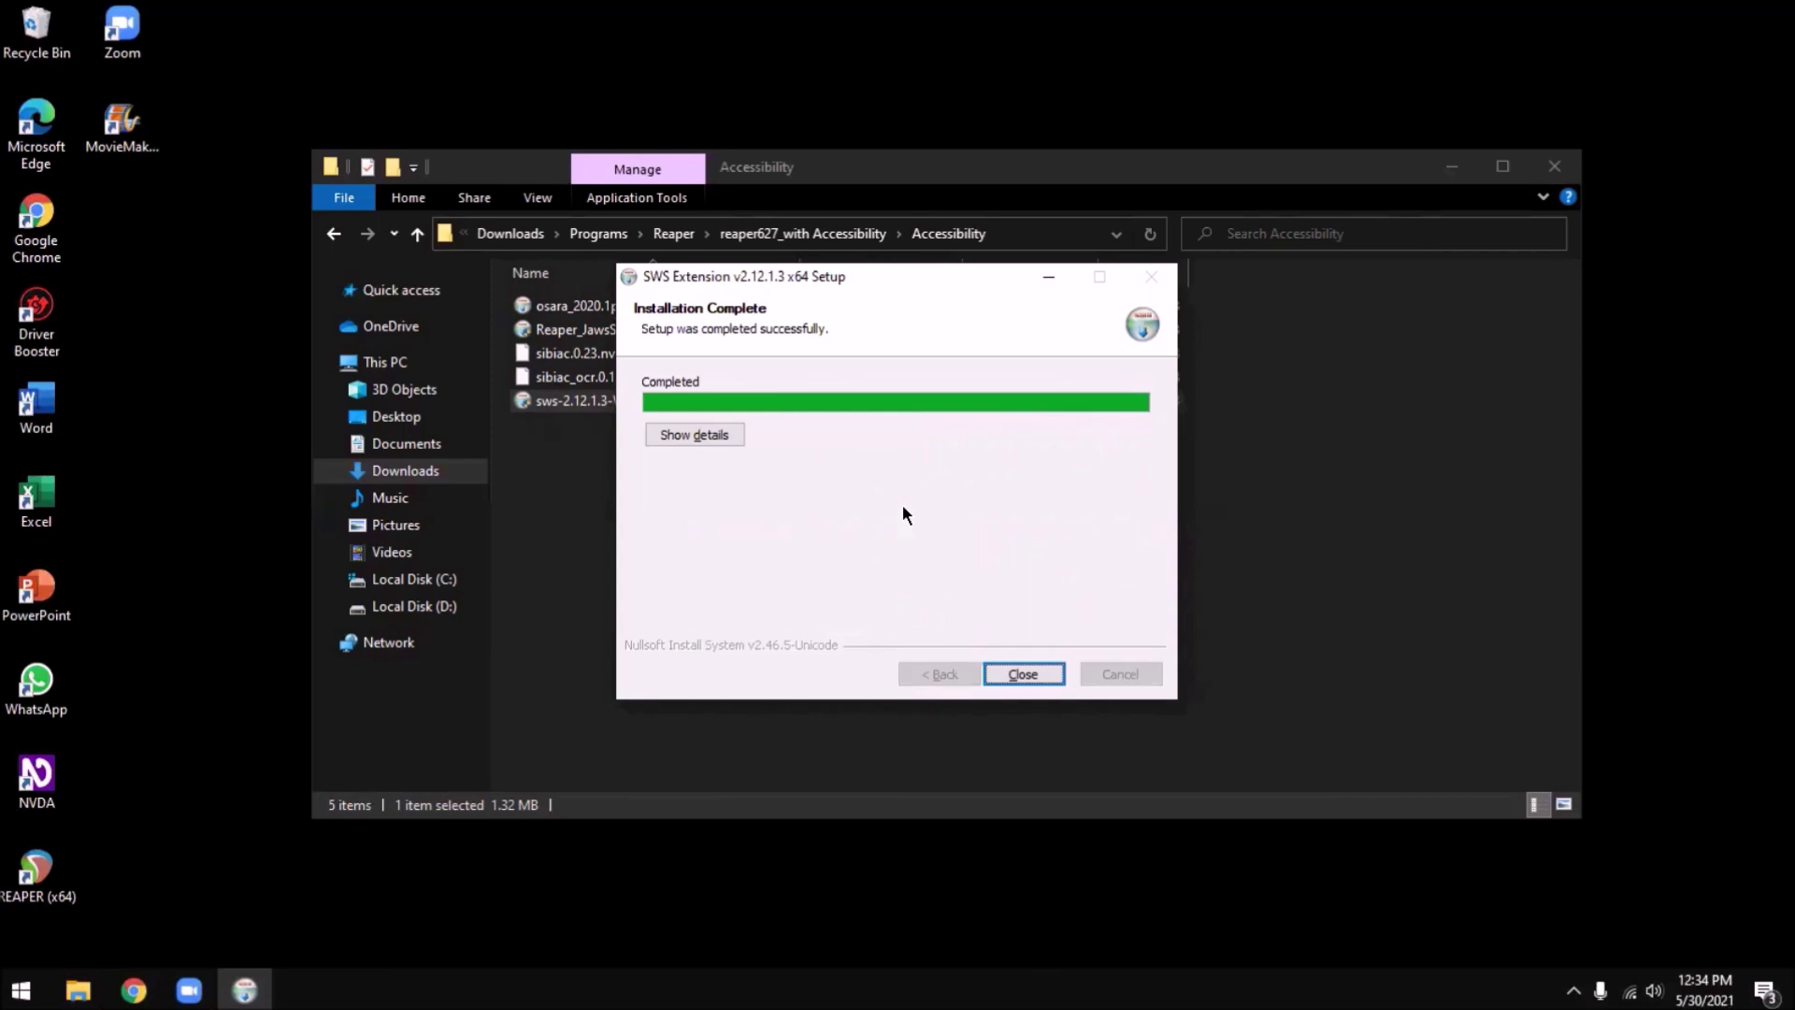
{"action": "key", "text": "Return"}
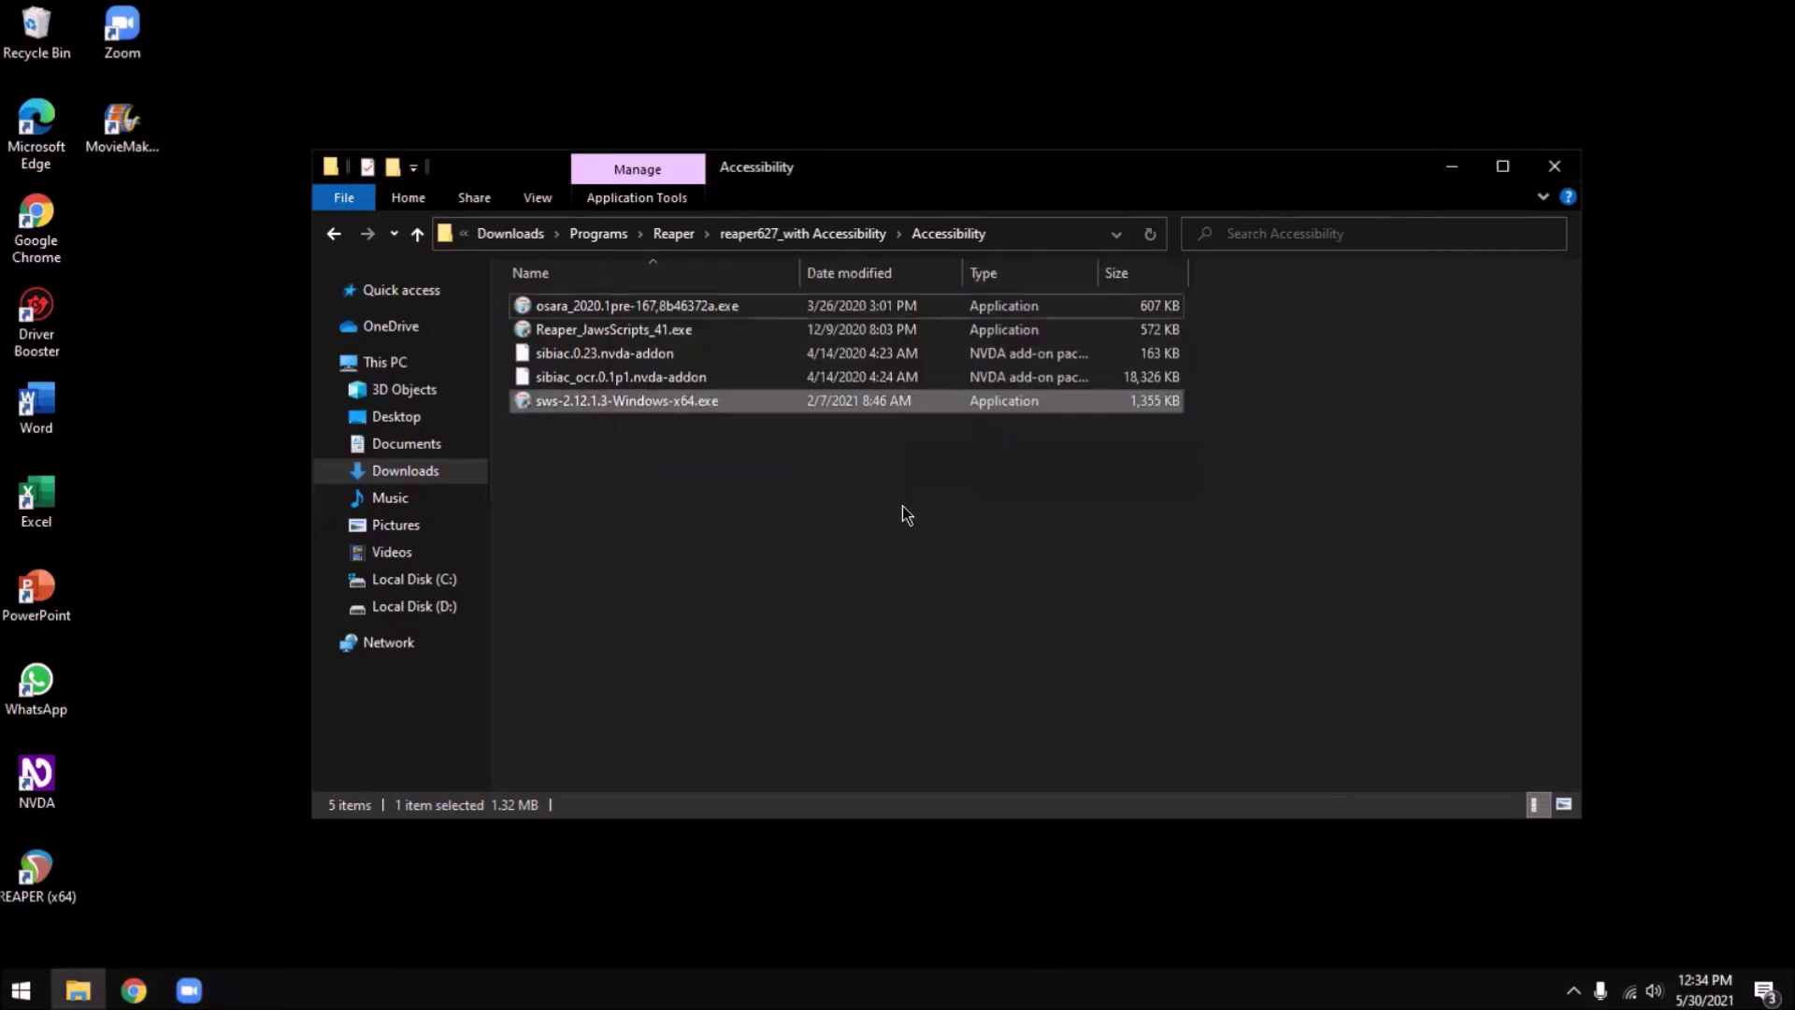
Step: Install the sibiac.0.23.nvda-addon package from the Accessibility folder and restart NVDA
{"action": "key", "text": "r"}
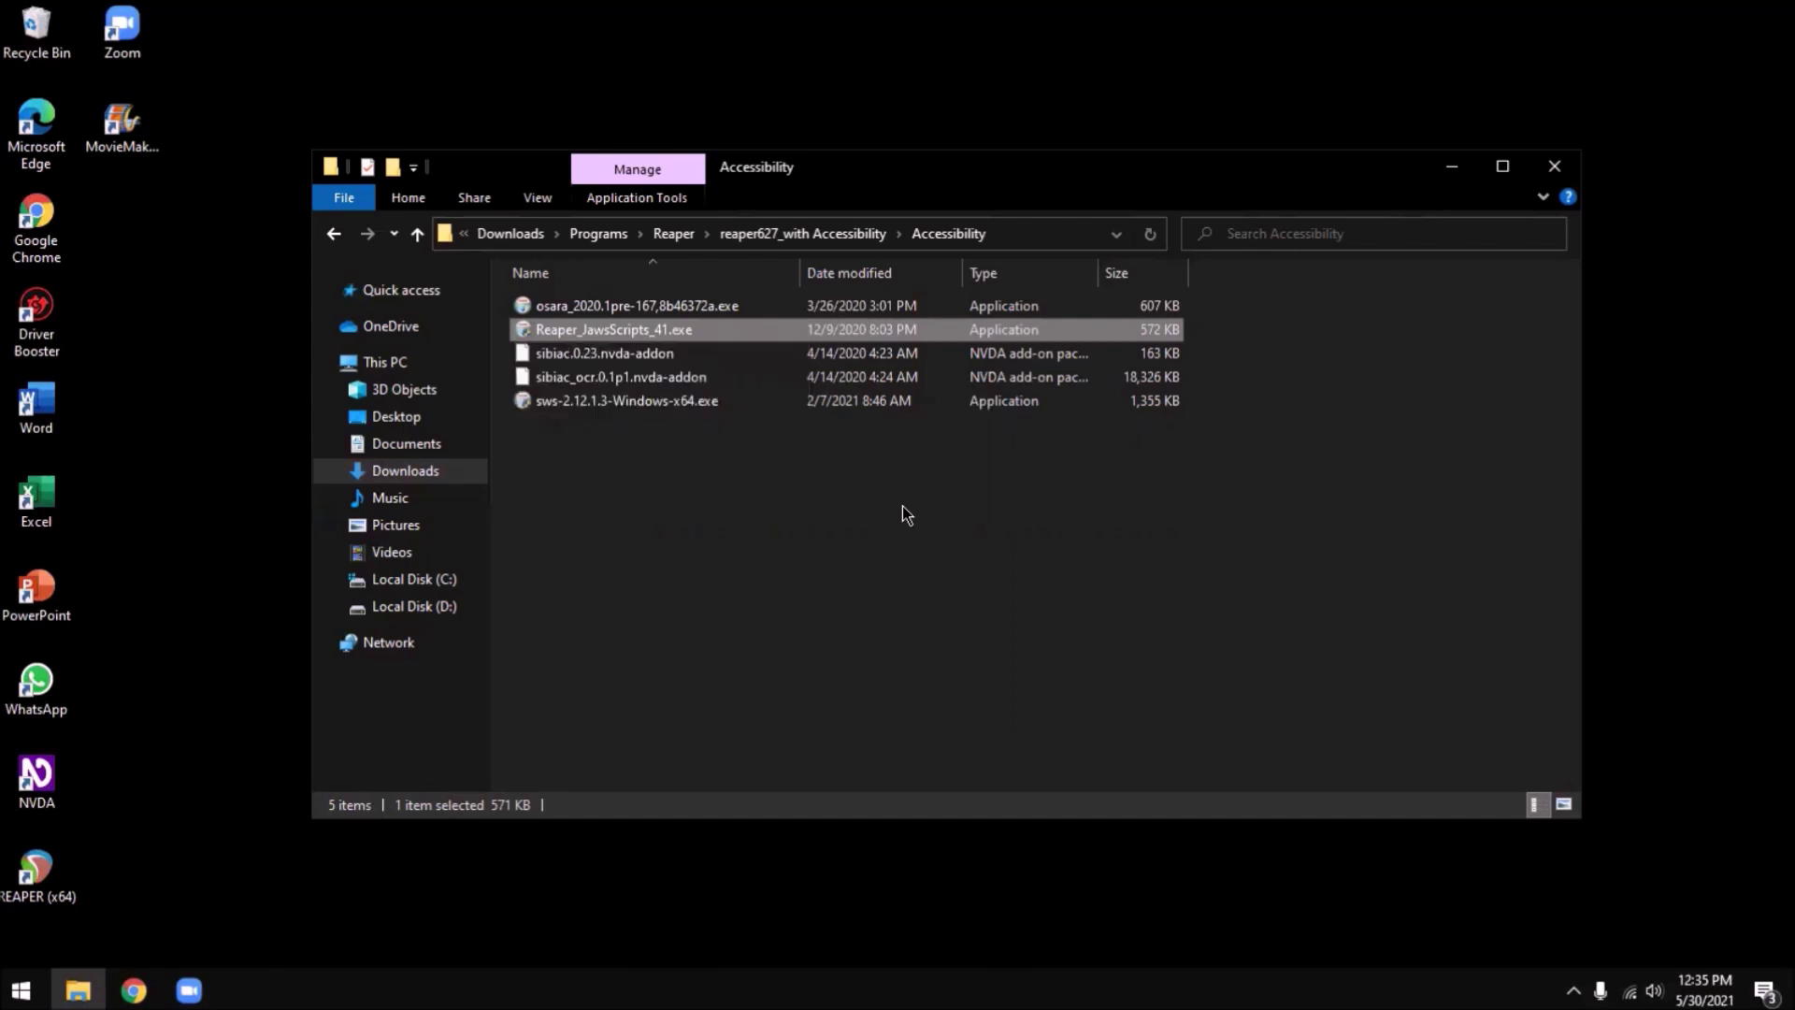
{"action": "key", "text": "Down"}
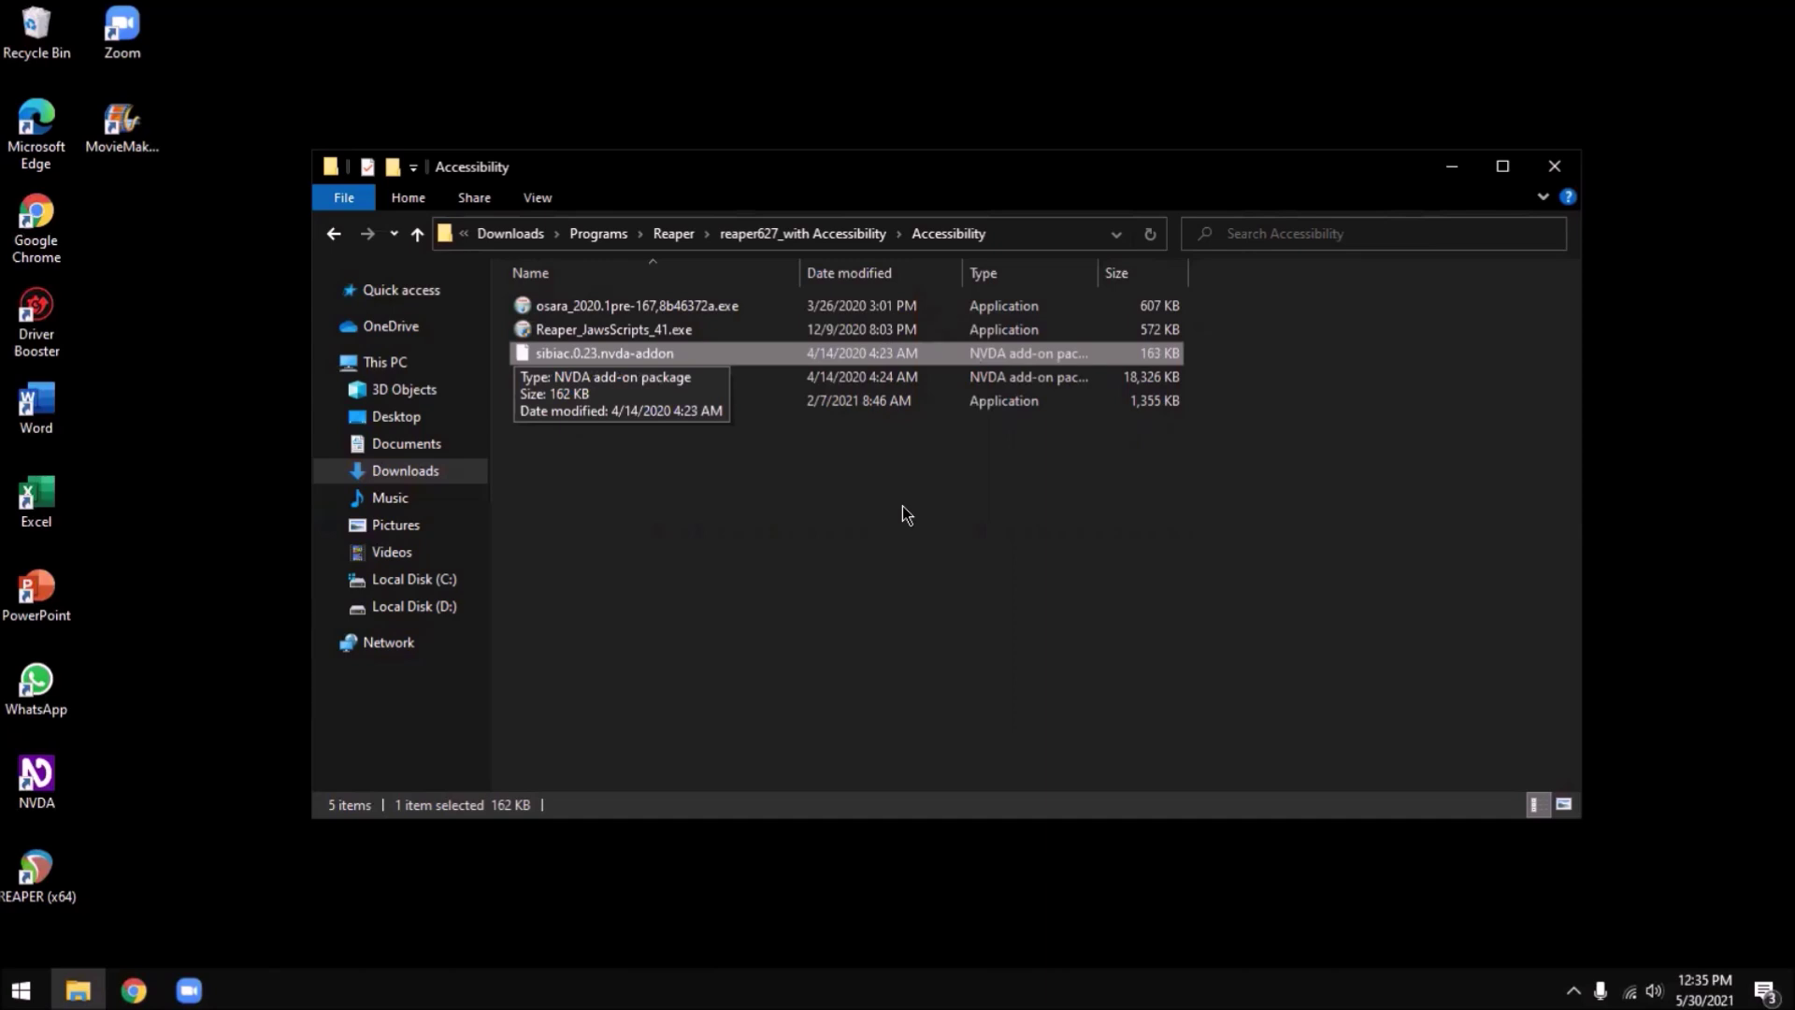
{"action": "key", "text": "Up"}
{"action": "key", "text": "Down"}
{"action": "key", "text": "Return"}
{"action": "key", "text": "Tab"}
{"action": "key", "text": "Tab"}
{"action": "key", "text": "Tab"}
{"action": "key", "text": "Tab"}
{"action": "key", "text": "Return"}
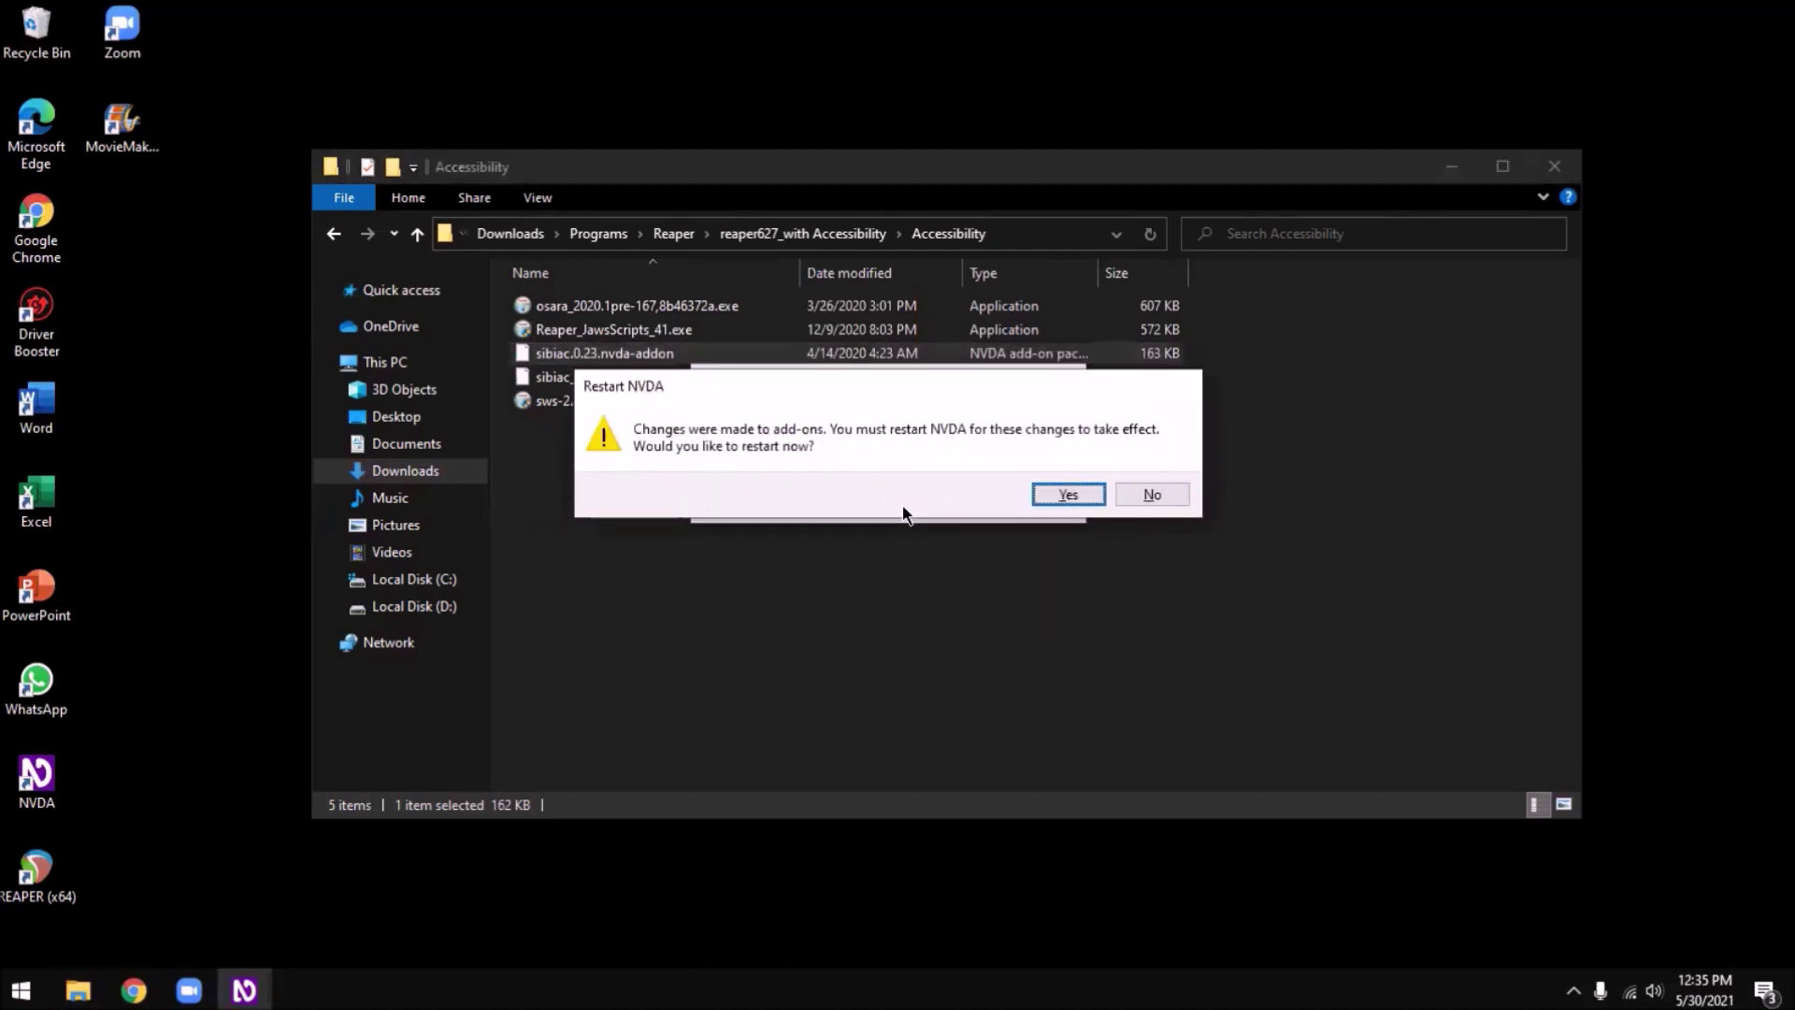
{"action": "key", "text": "Return"}
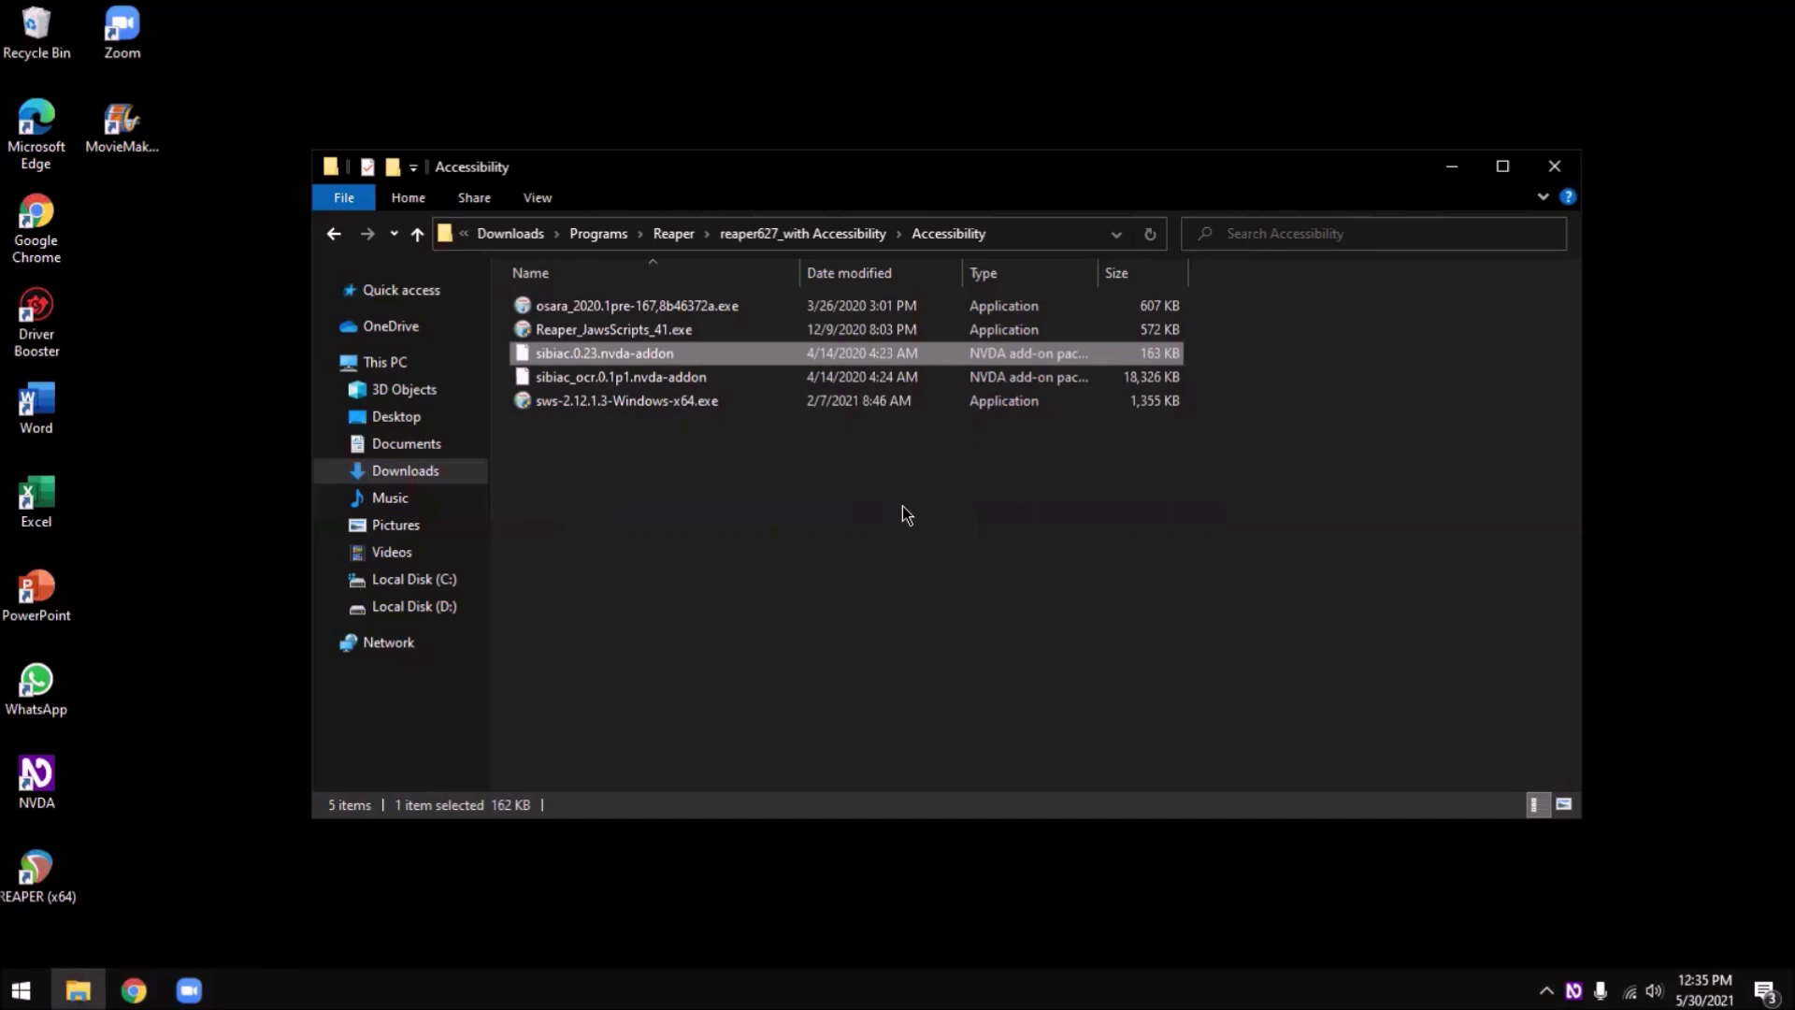
Step: Install the sibiac_ocr.0.1p1.nvda-addon package and restart NVDA to apply it
{"action": "key", "text": "Down"}
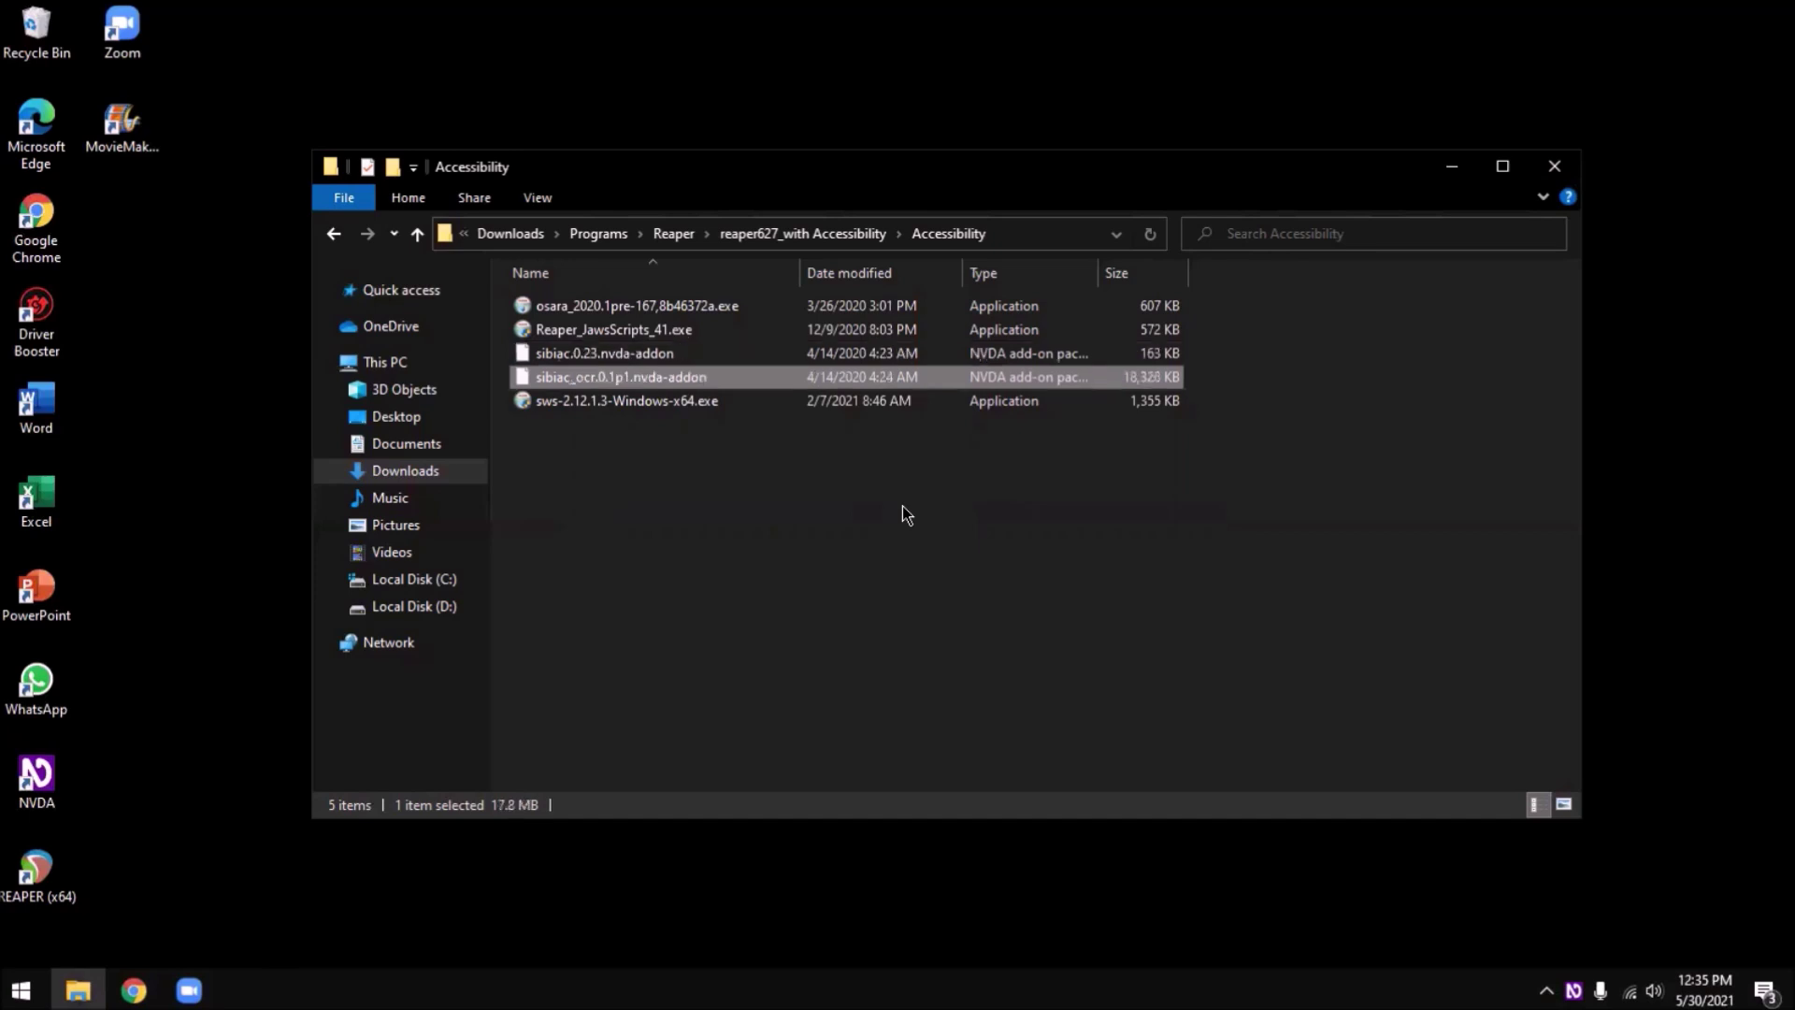
{"action": "key", "text": "Return"}
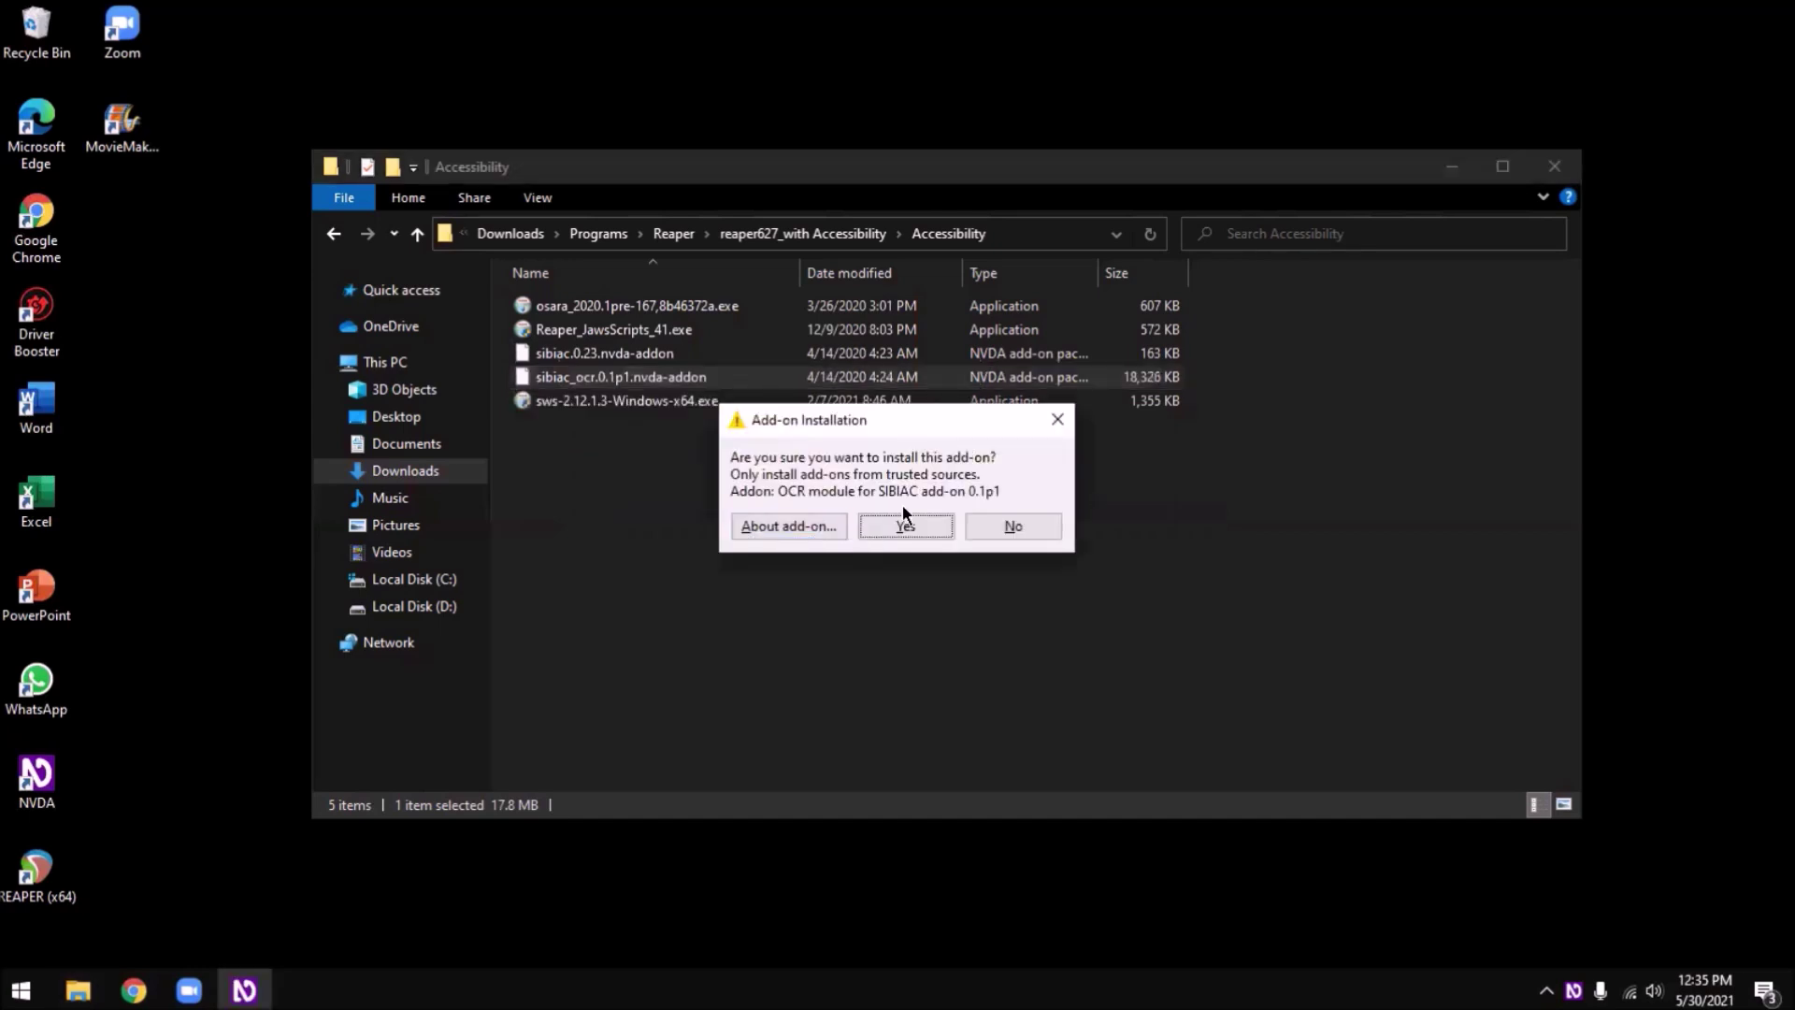
{"action": "key", "text": "Return"}
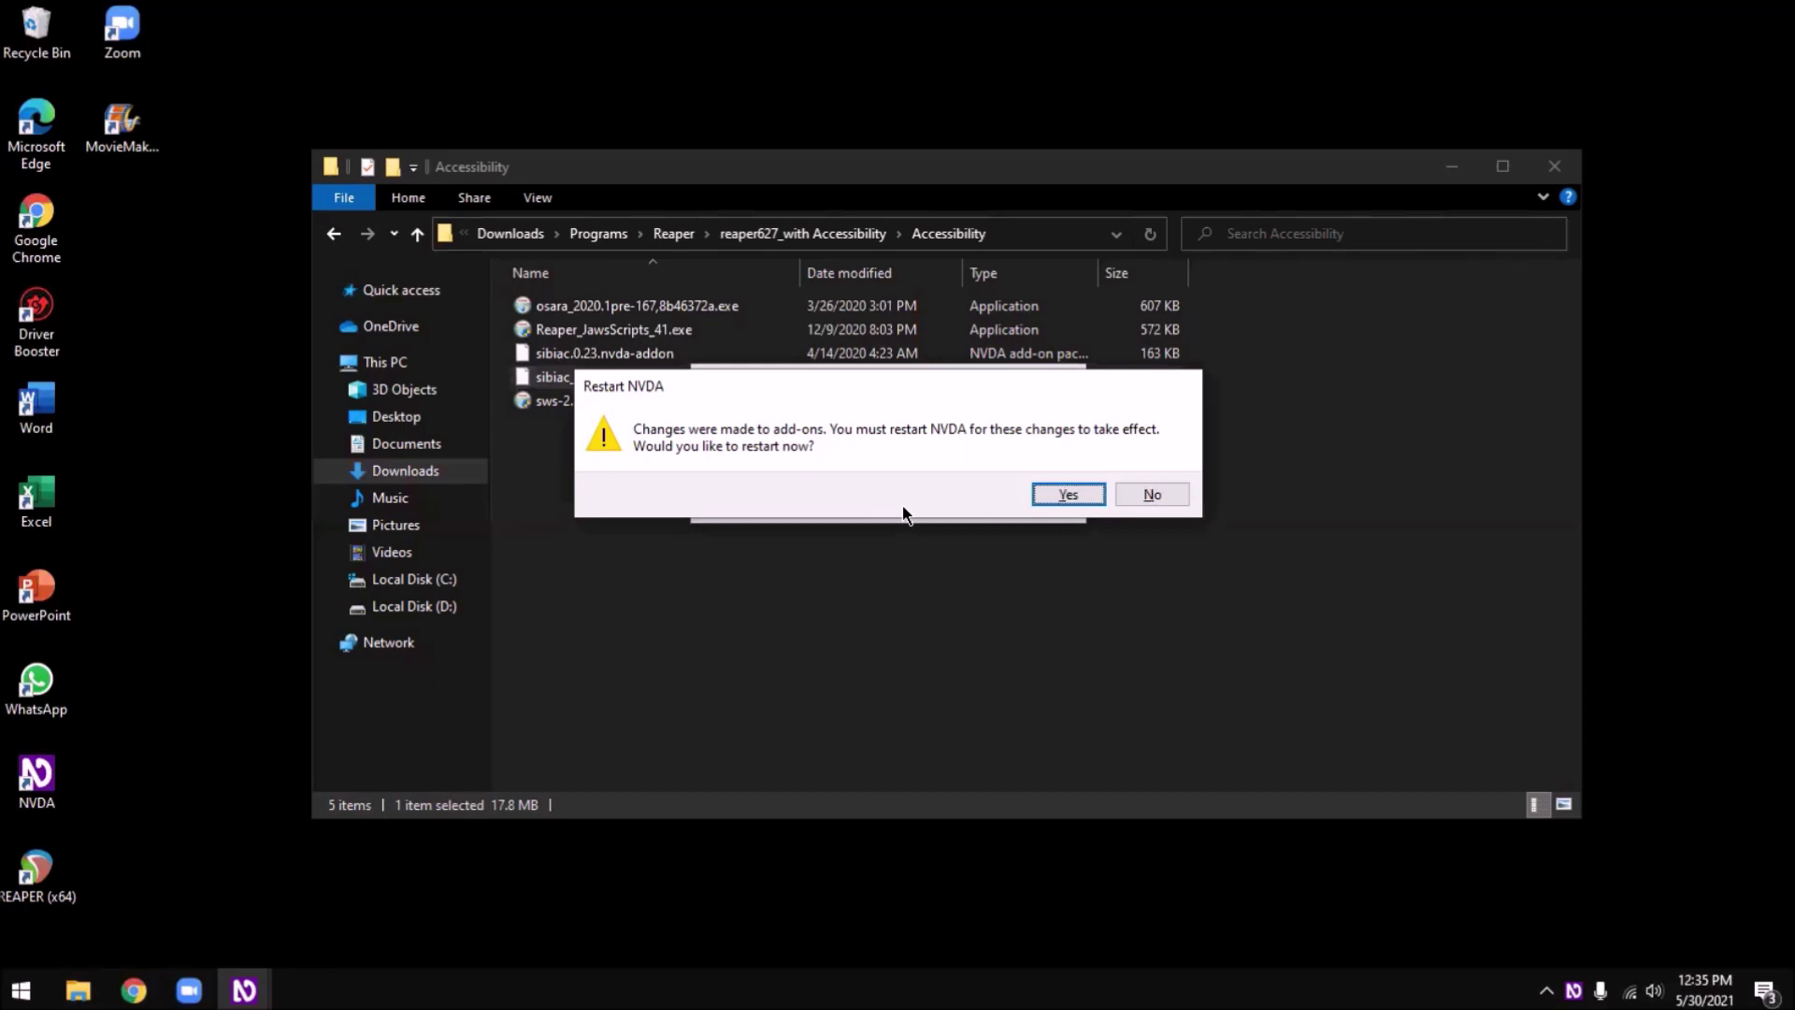
{"action": "key", "text": "Return"}
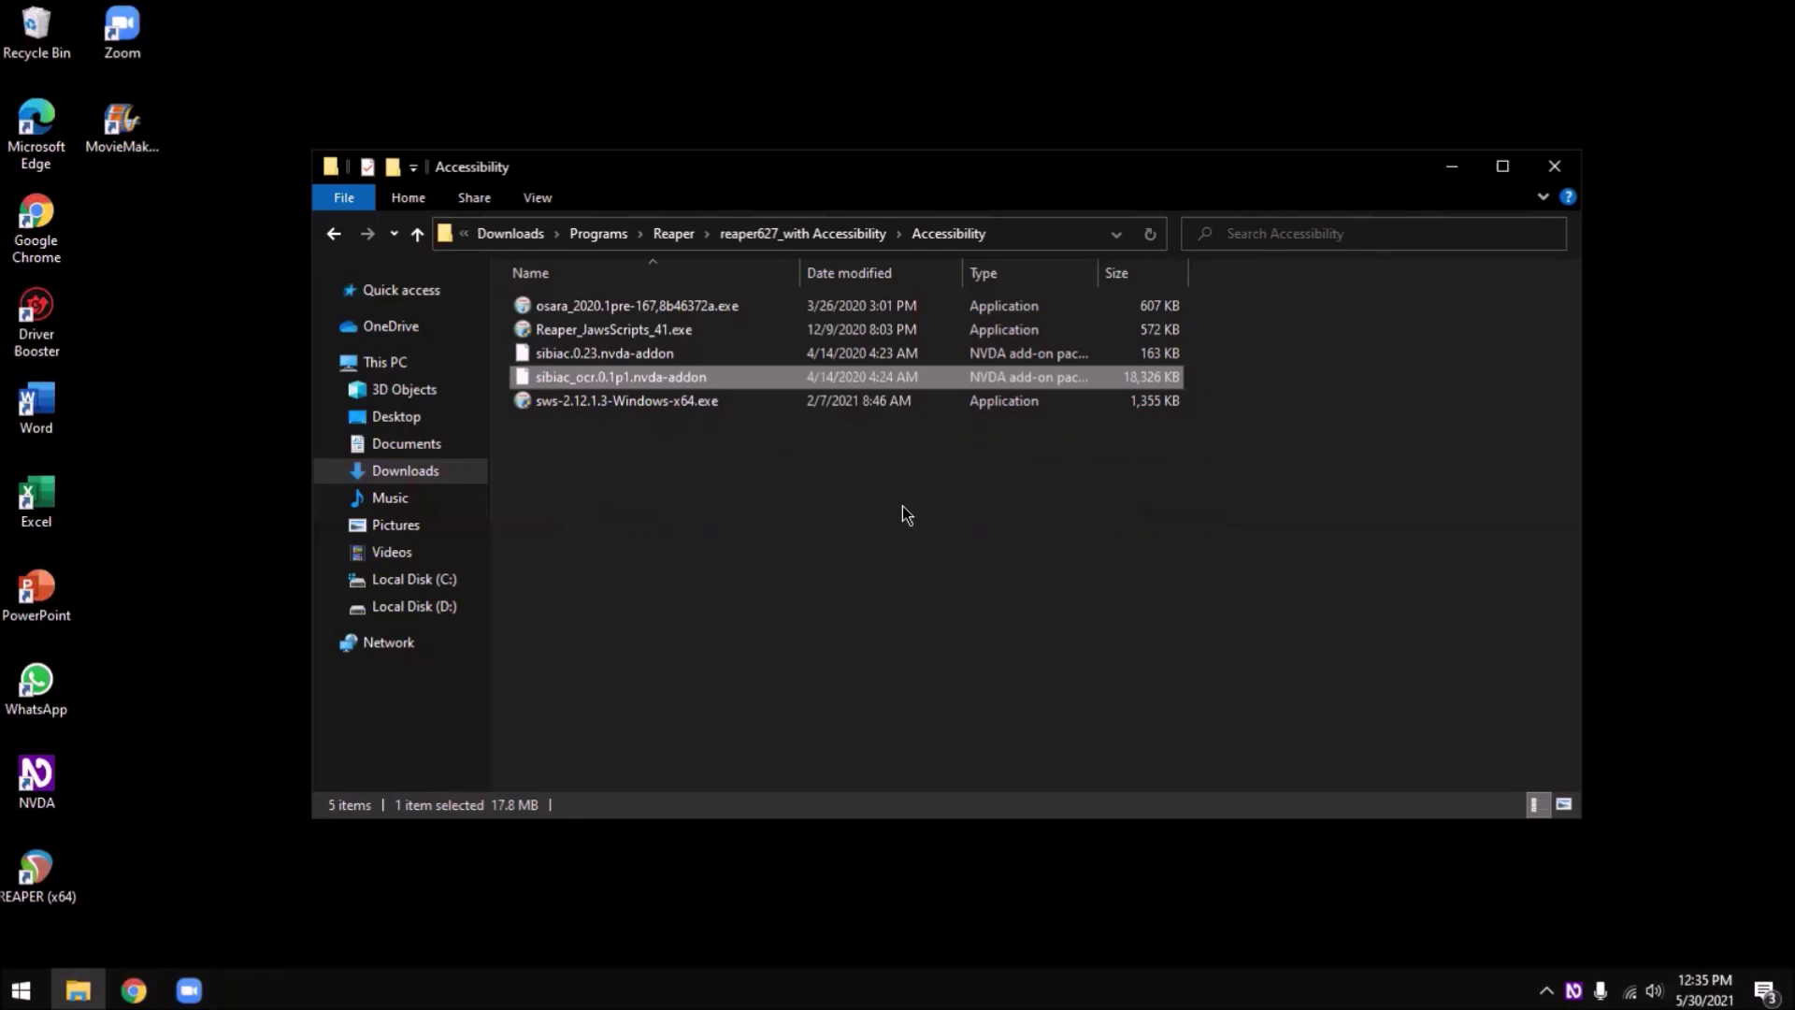
Step: Reinstall SWS Extension v2.12.1.3 x64 into C:\Program Files\REAPER (x64) with all components selected, and close the setup
{"action": "key", "text": "Down"}
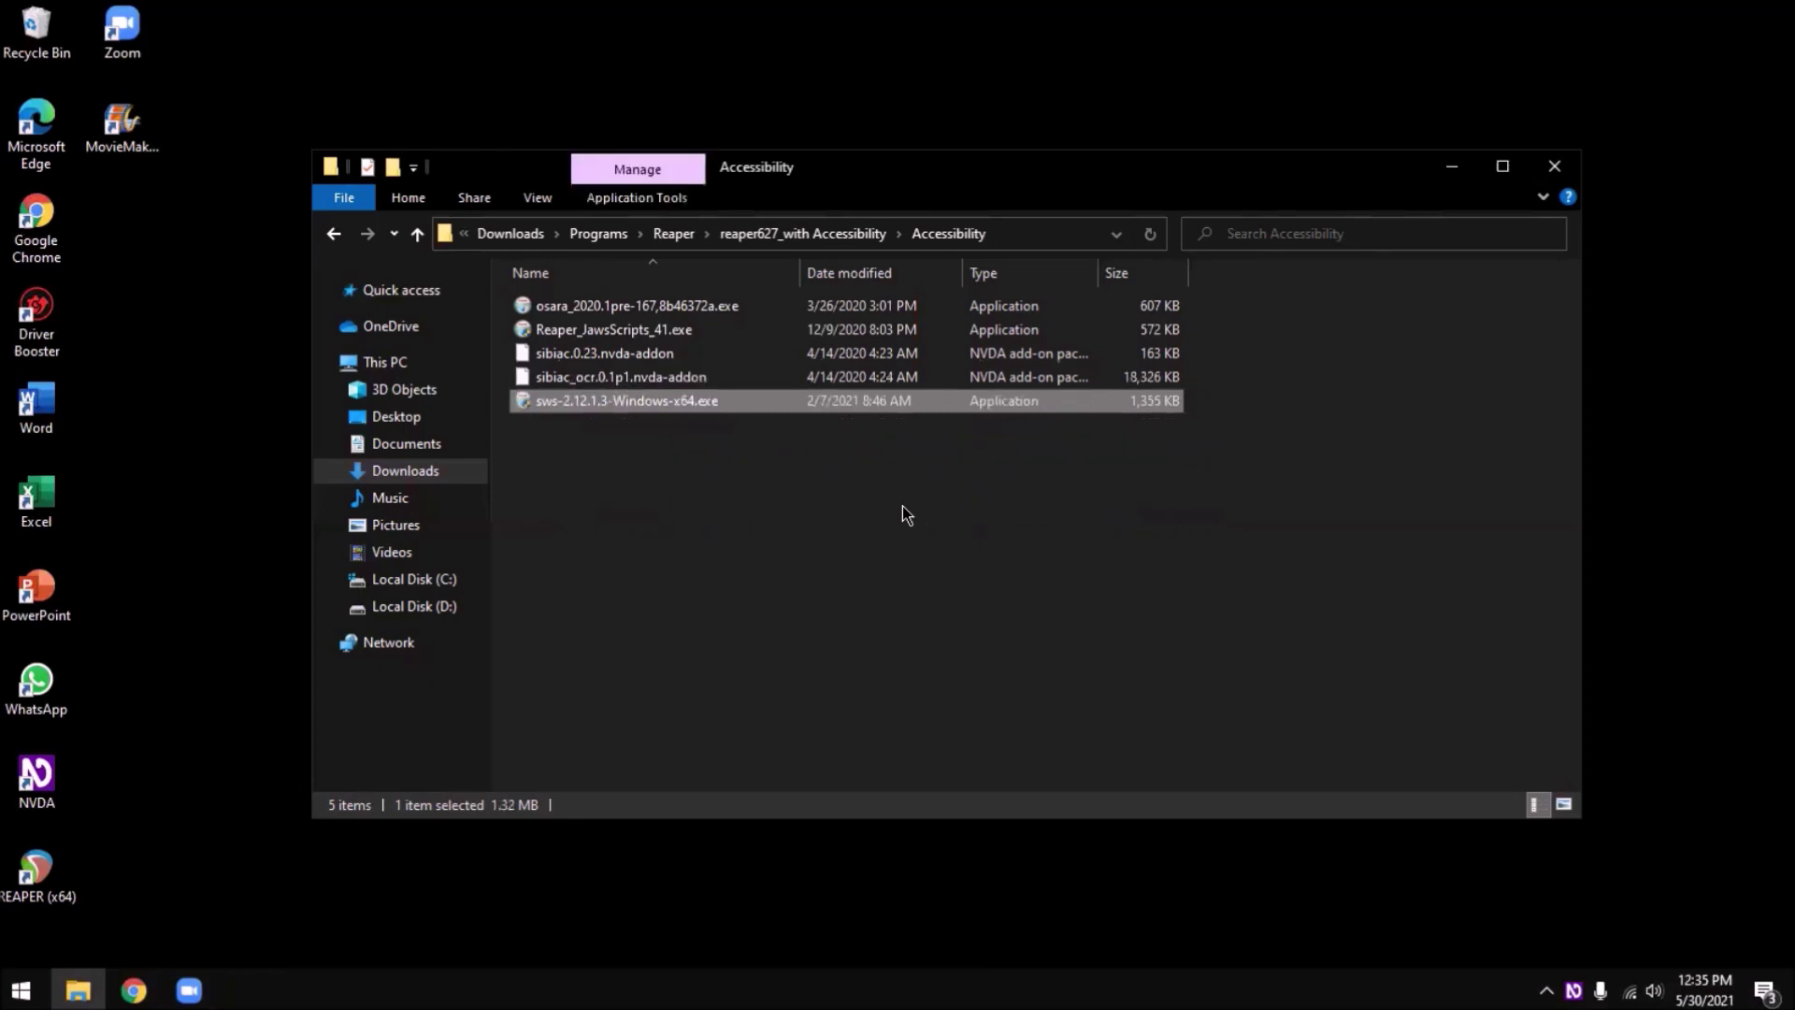
{"action": "key", "text": "Return"}
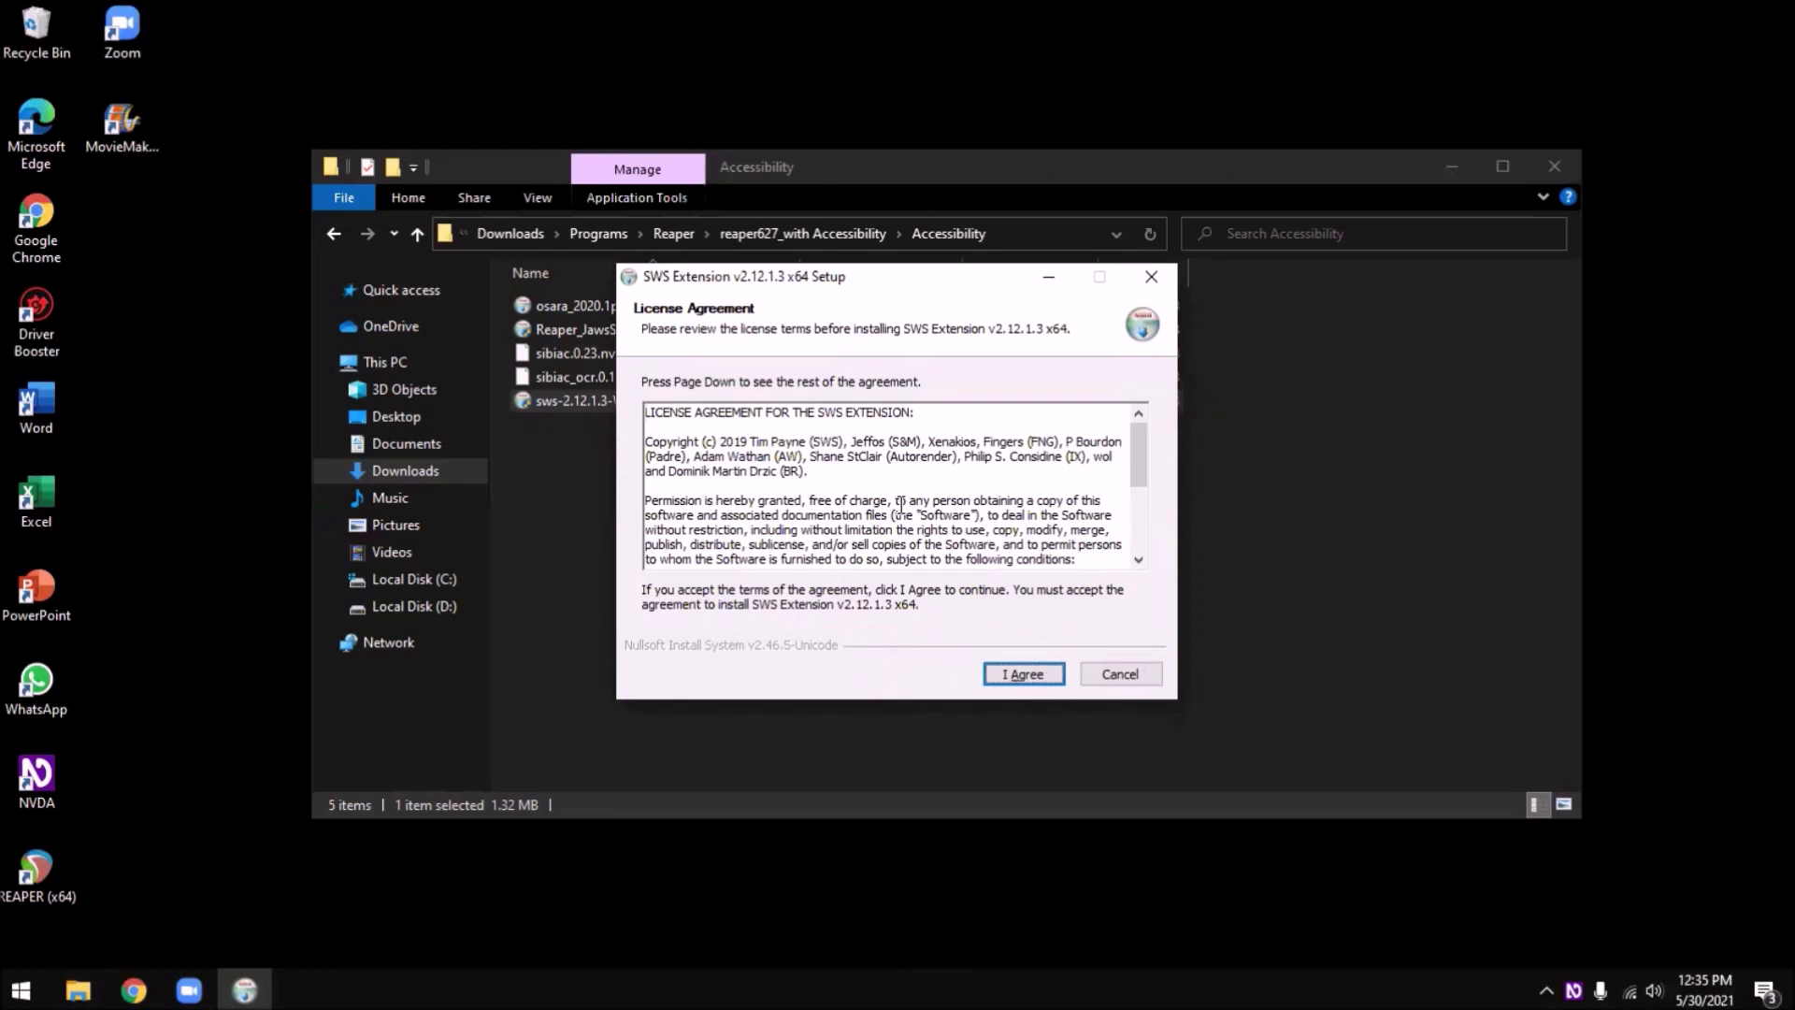
{"action": "key", "text": "Return"}
{"action": "key", "text": "Tab"}
{"action": "key", "text": "shift+Tab"}
{"action": "key", "text": "Tab"}
{"action": "key", "text": "Tab"}
{"action": "key", "text": "Tab"}
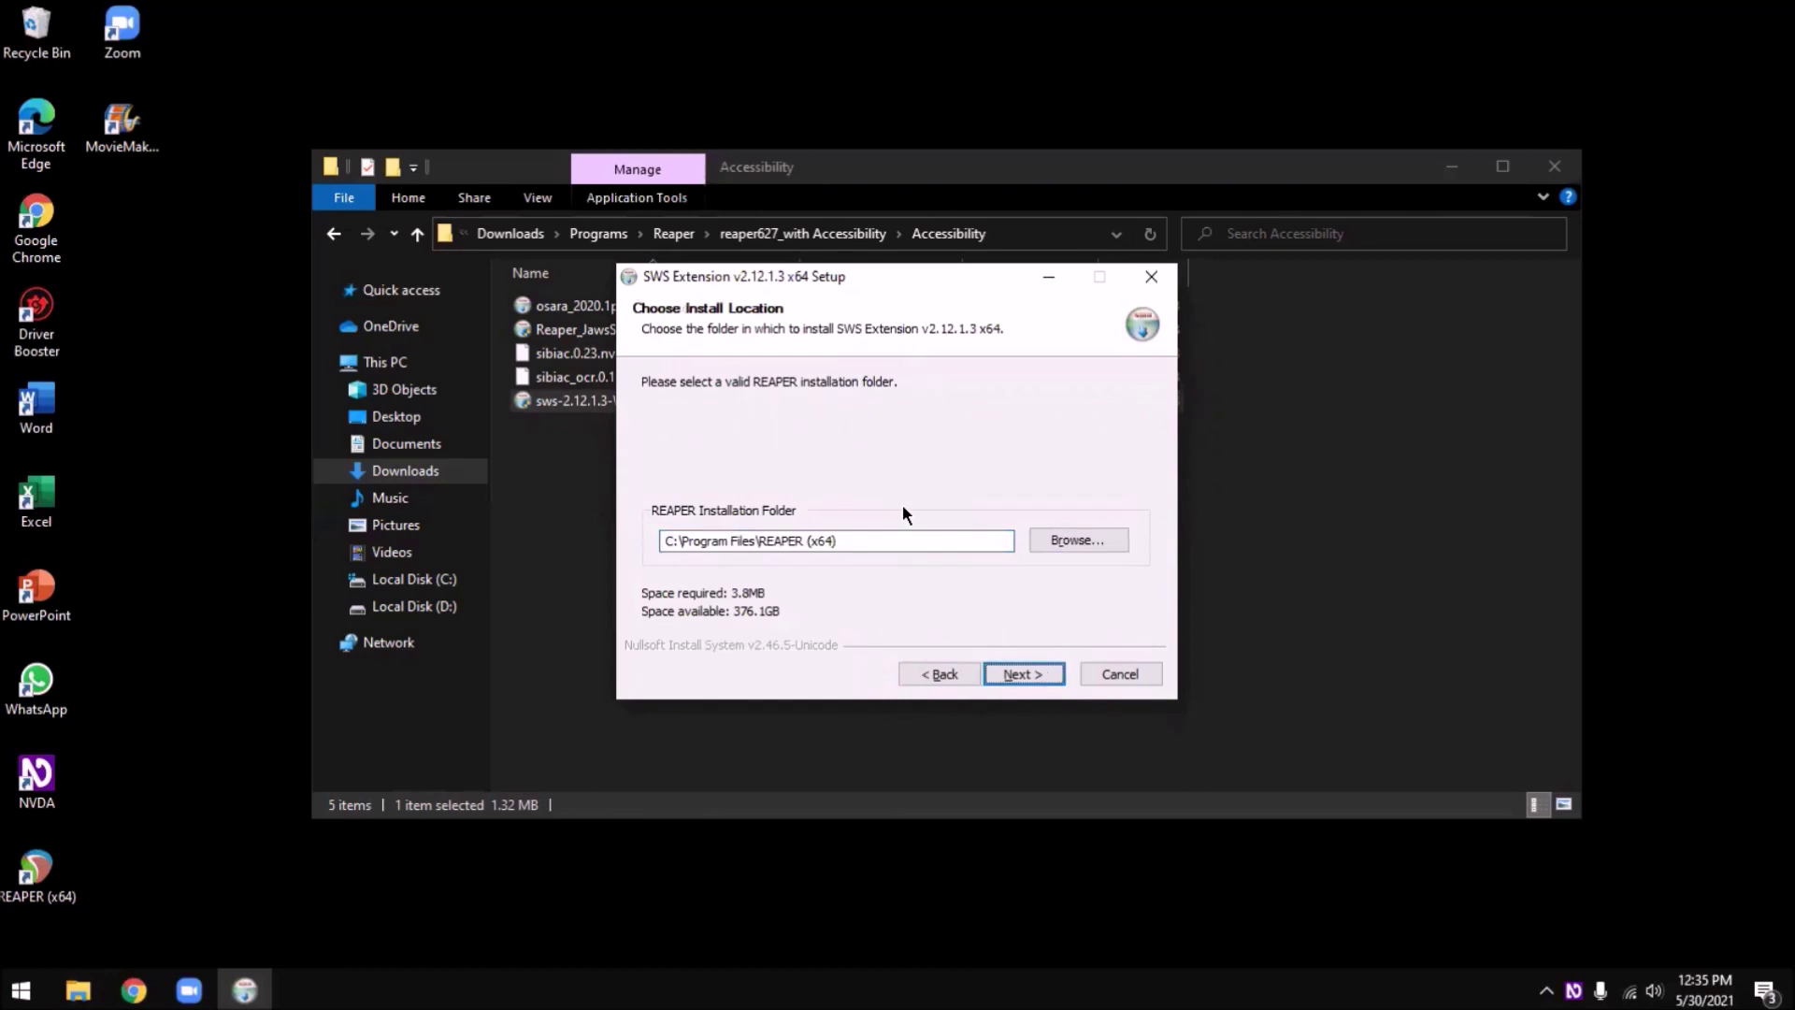
{"action": "key", "text": "Return"}
{"action": "key", "text": "Tab"}
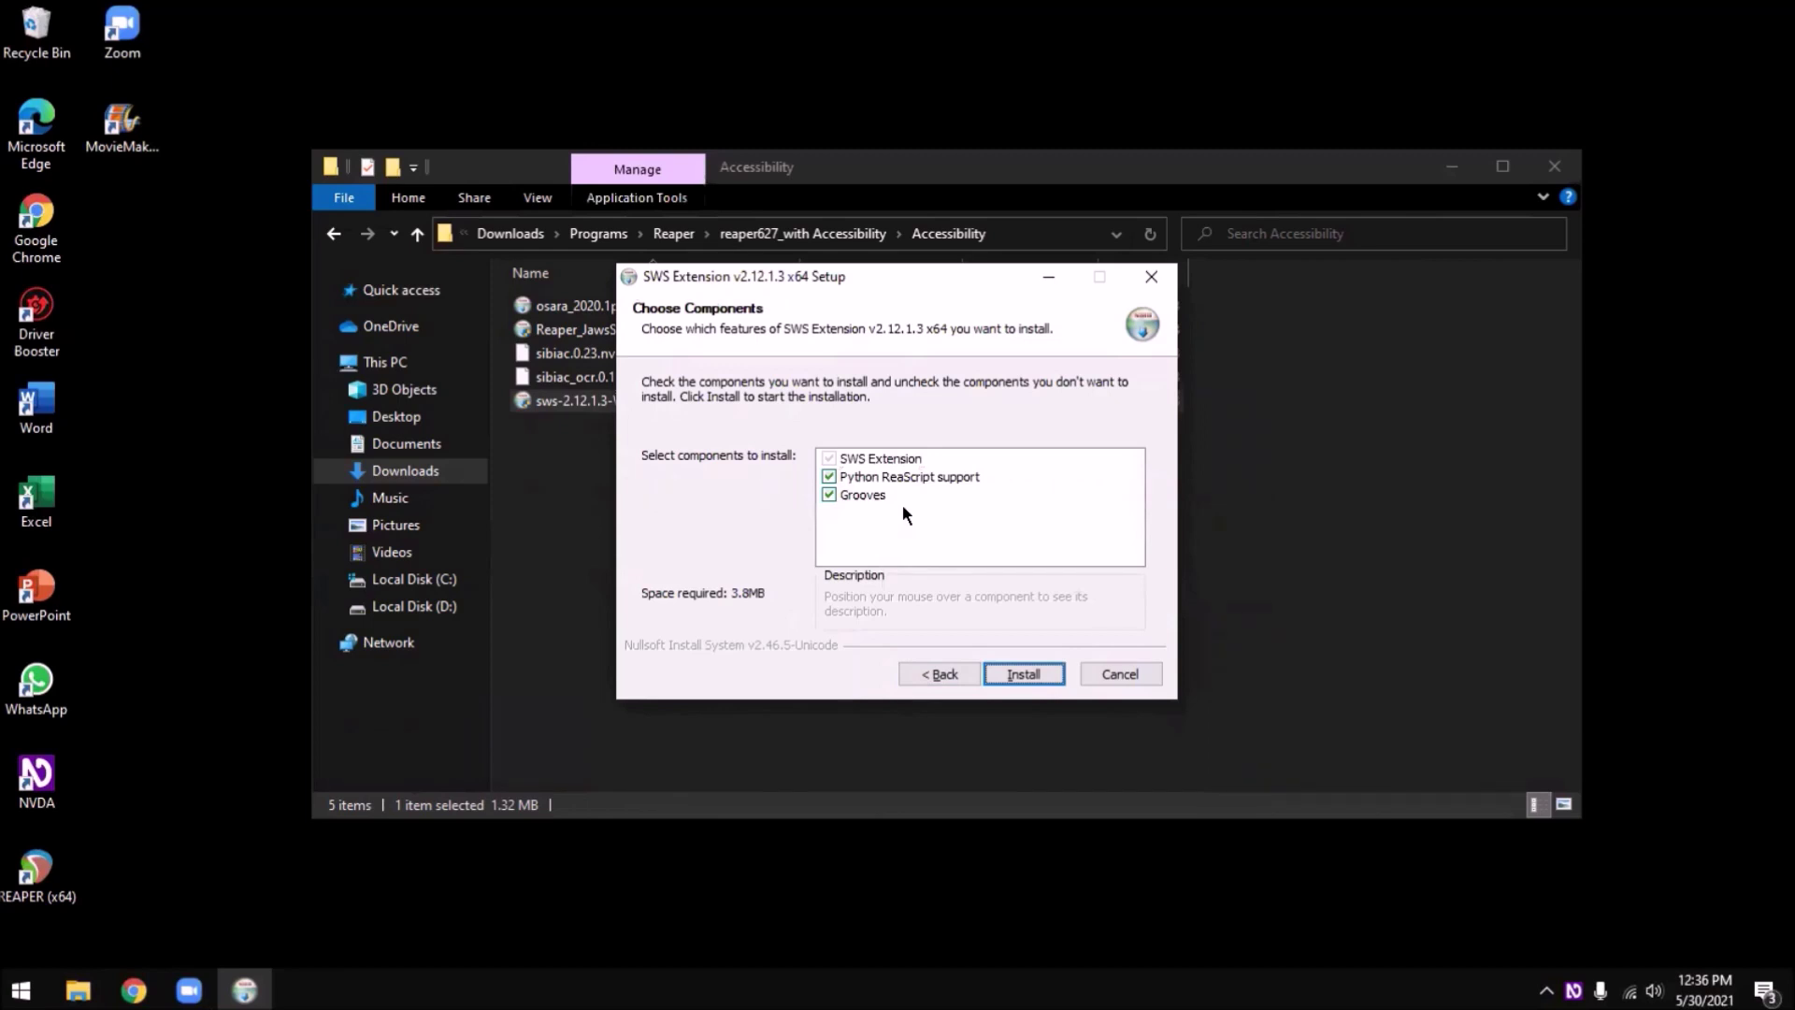
{"action": "key", "text": "Return"}
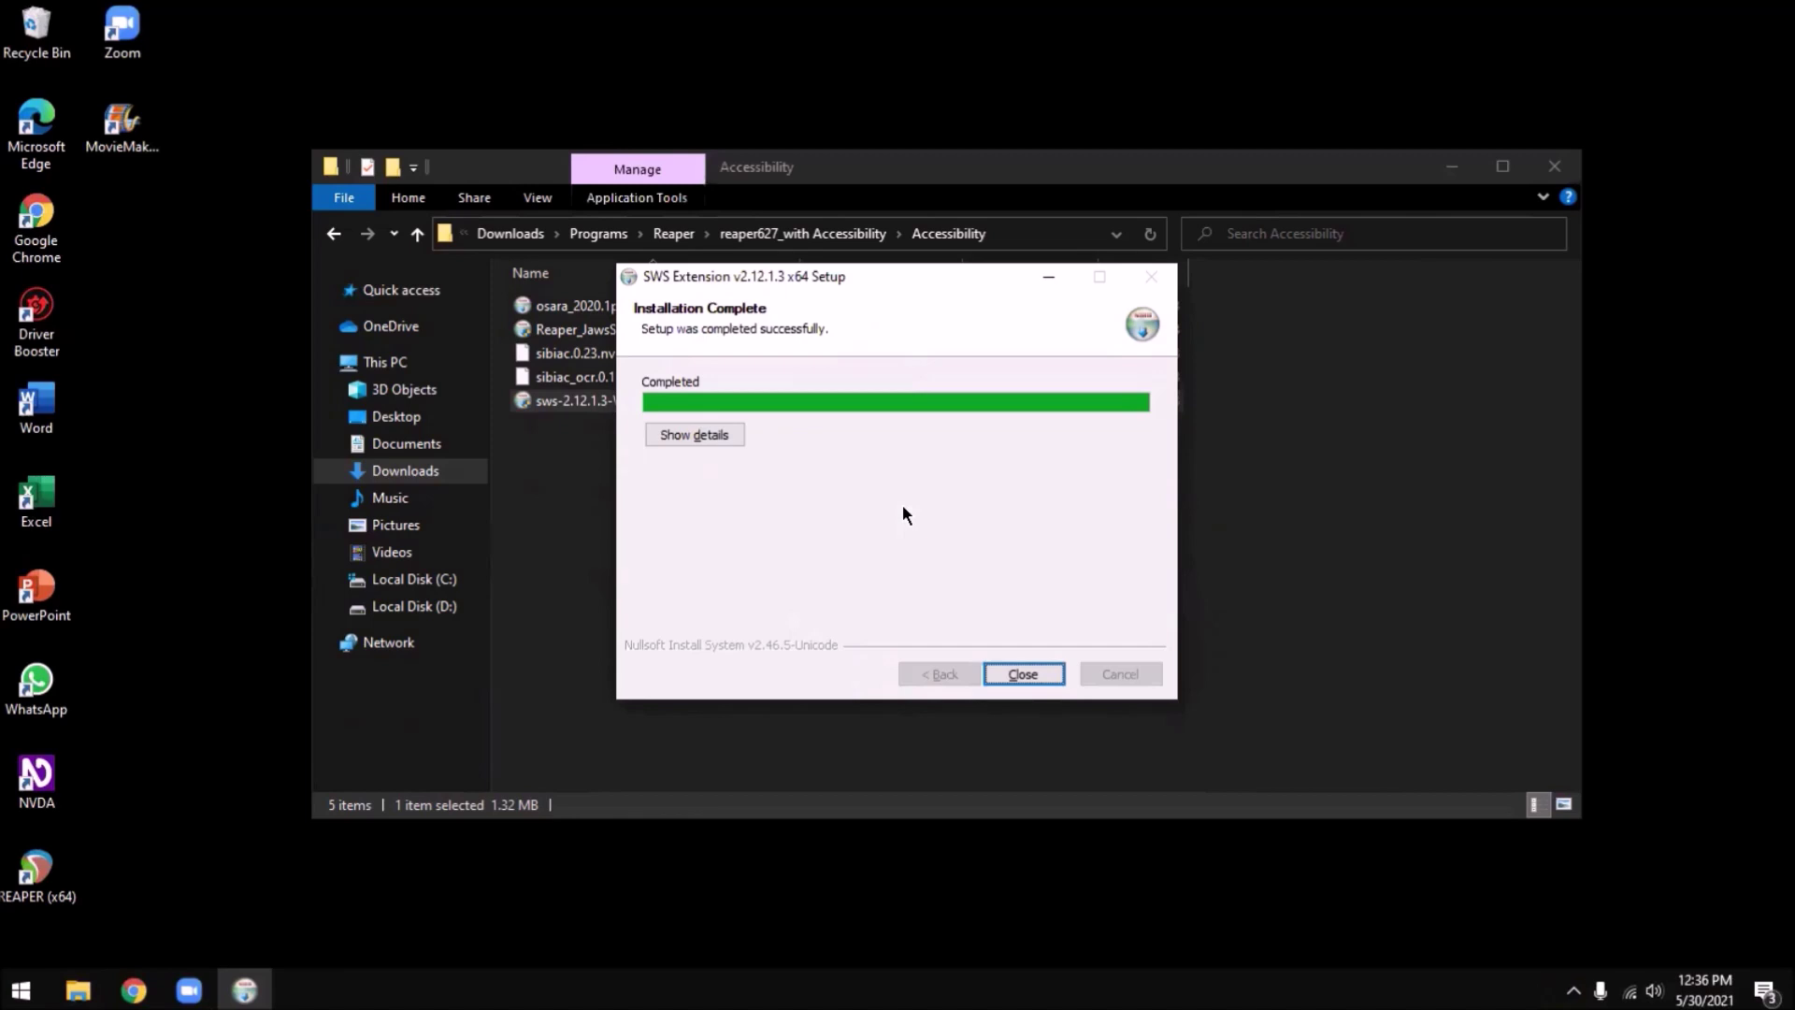
{"action": "key", "text": "Return"}
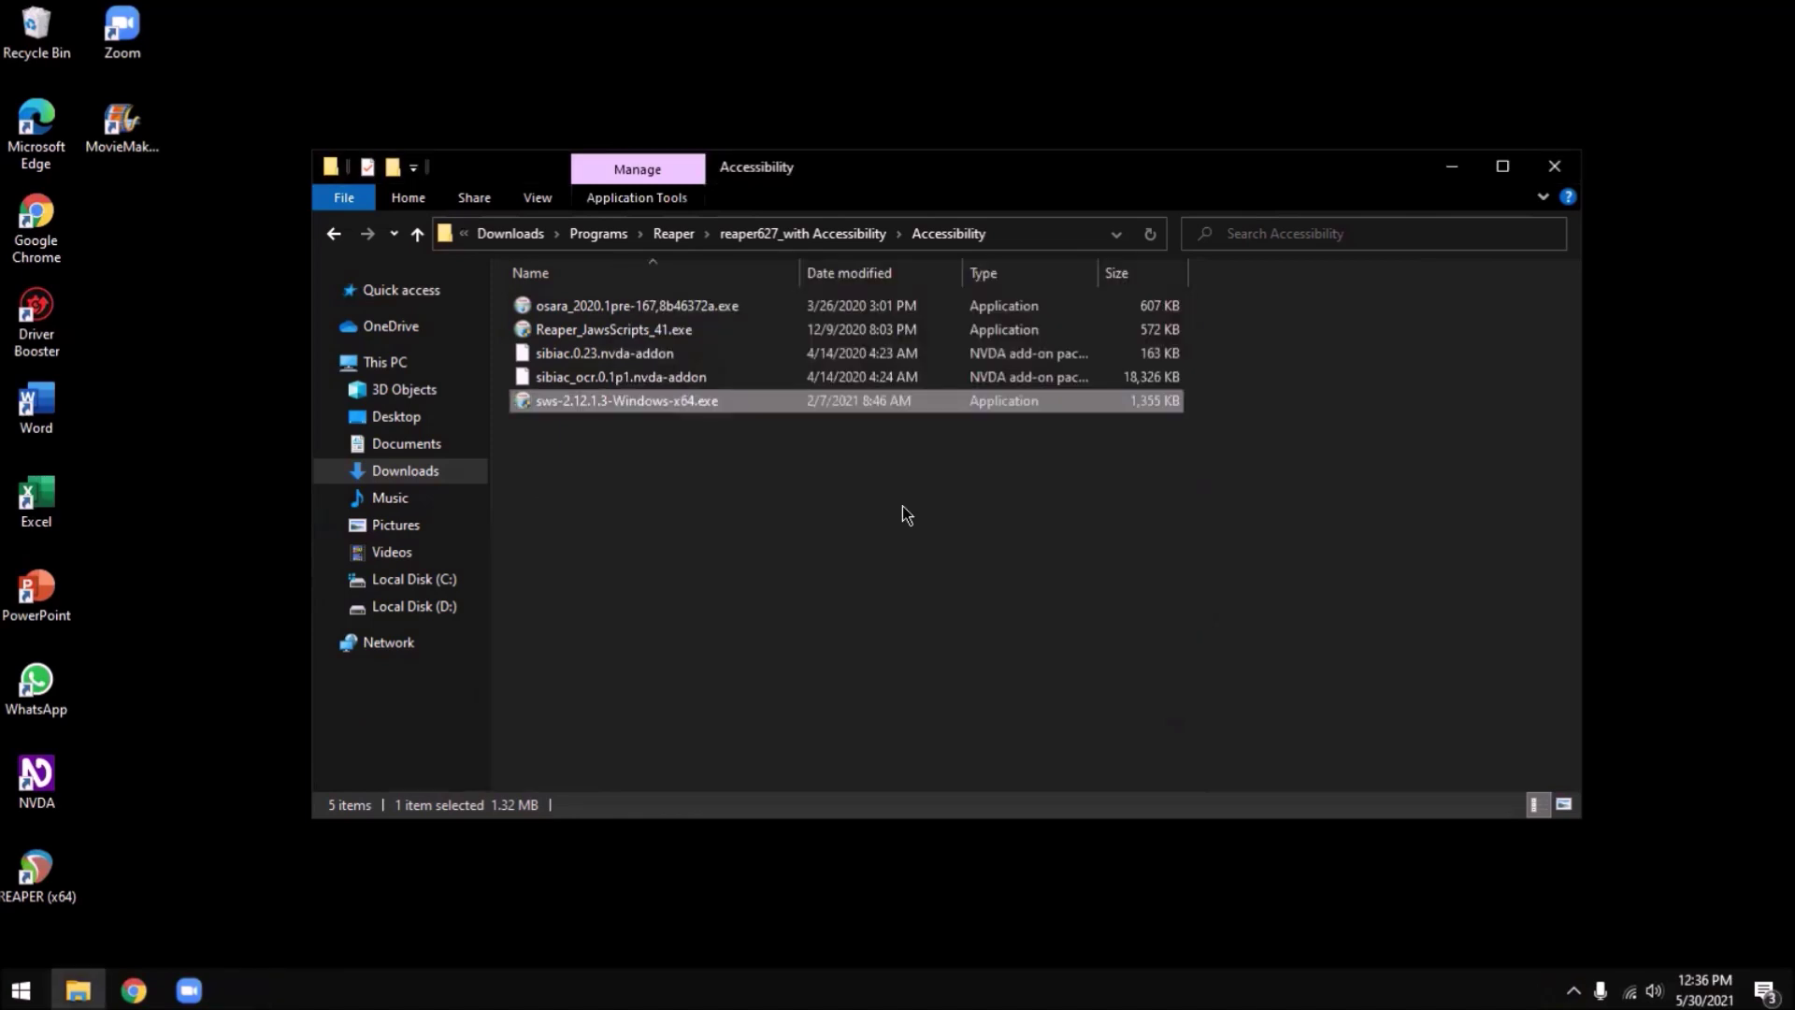
Step: Close the Accessibility folder window, launch REAPER (x64) from the desktop and bring its window to the front
{"action": "key", "text": "alt+F4"}
{"action": "key", "text": "Up"}
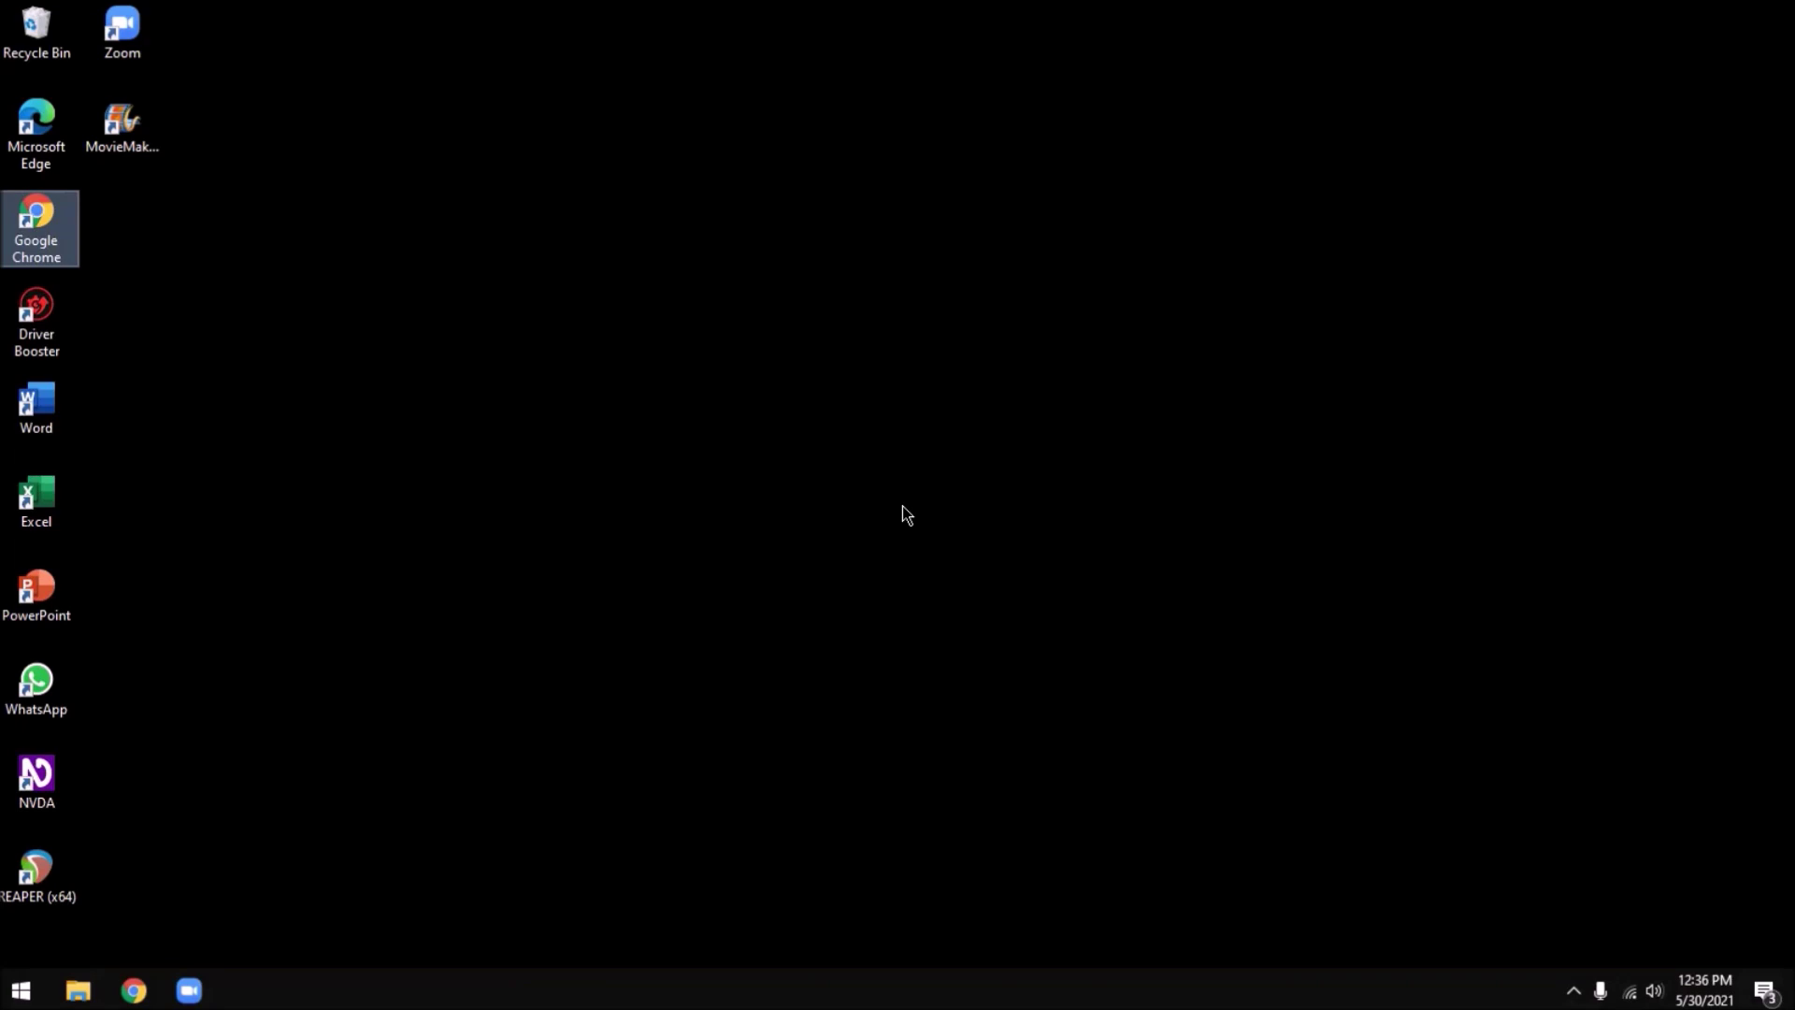
{"action": "key", "text": "r"}
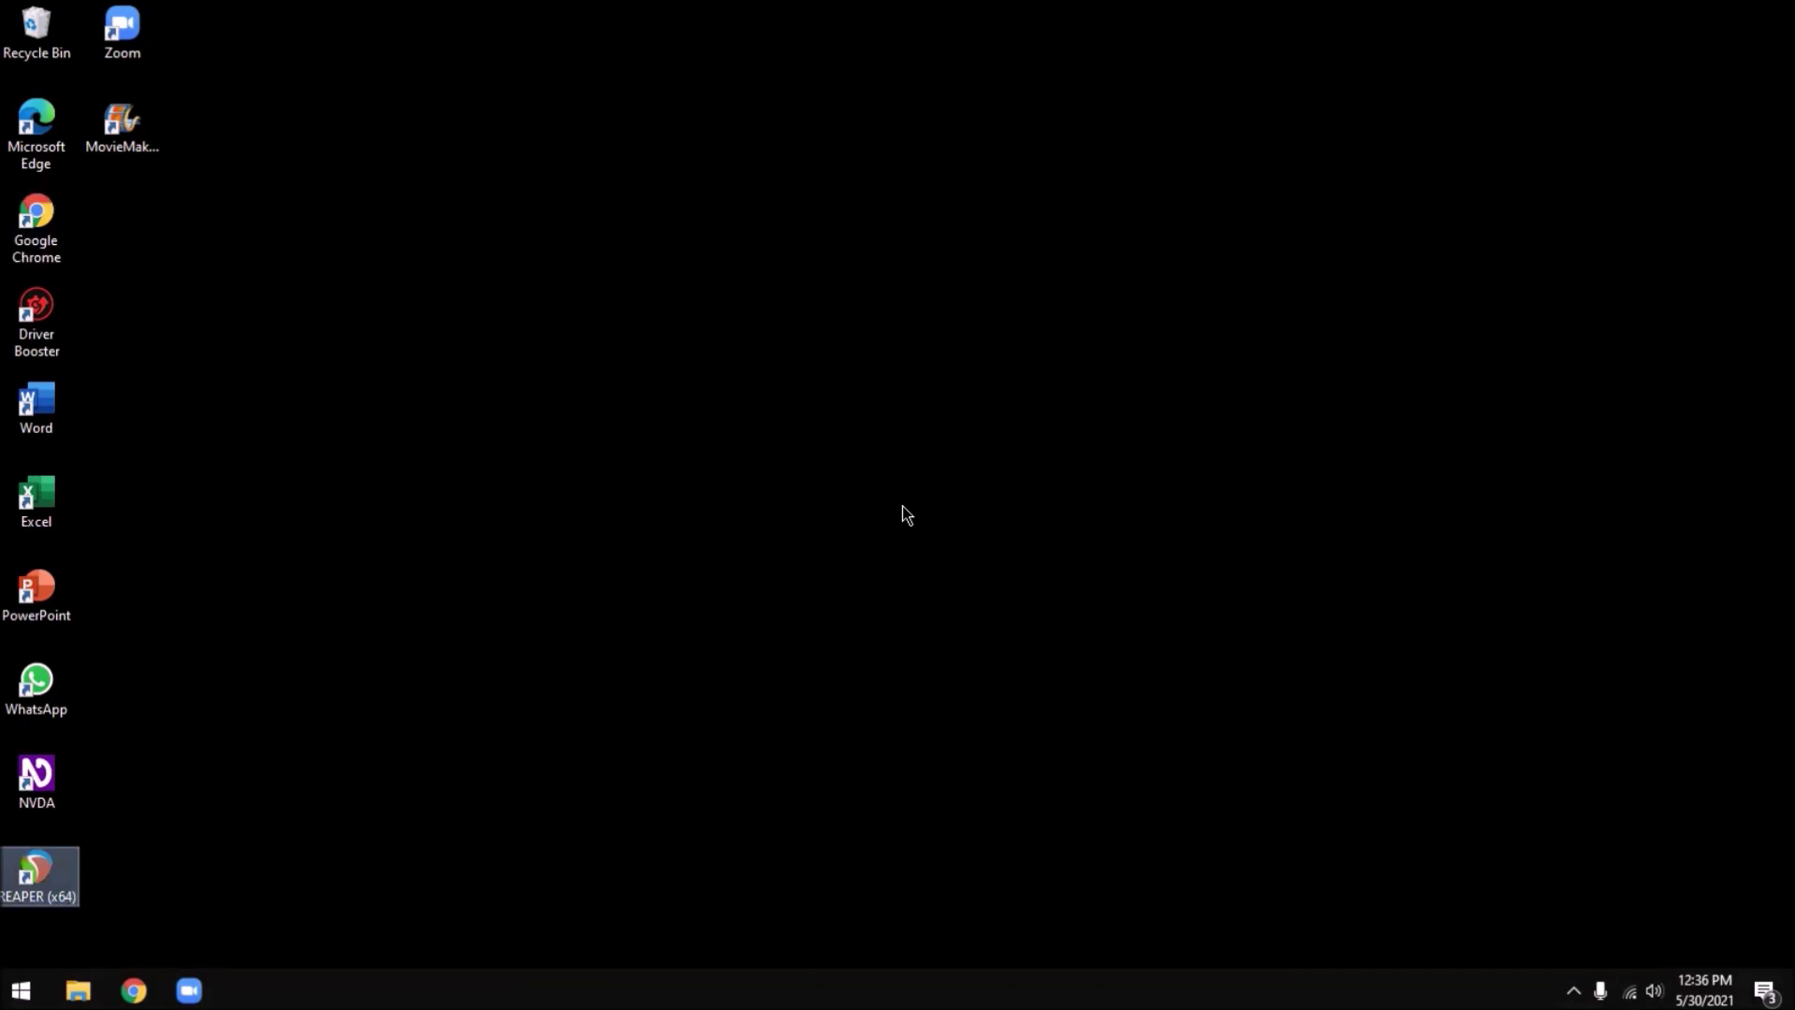
{"action": "key", "text": "Return"}
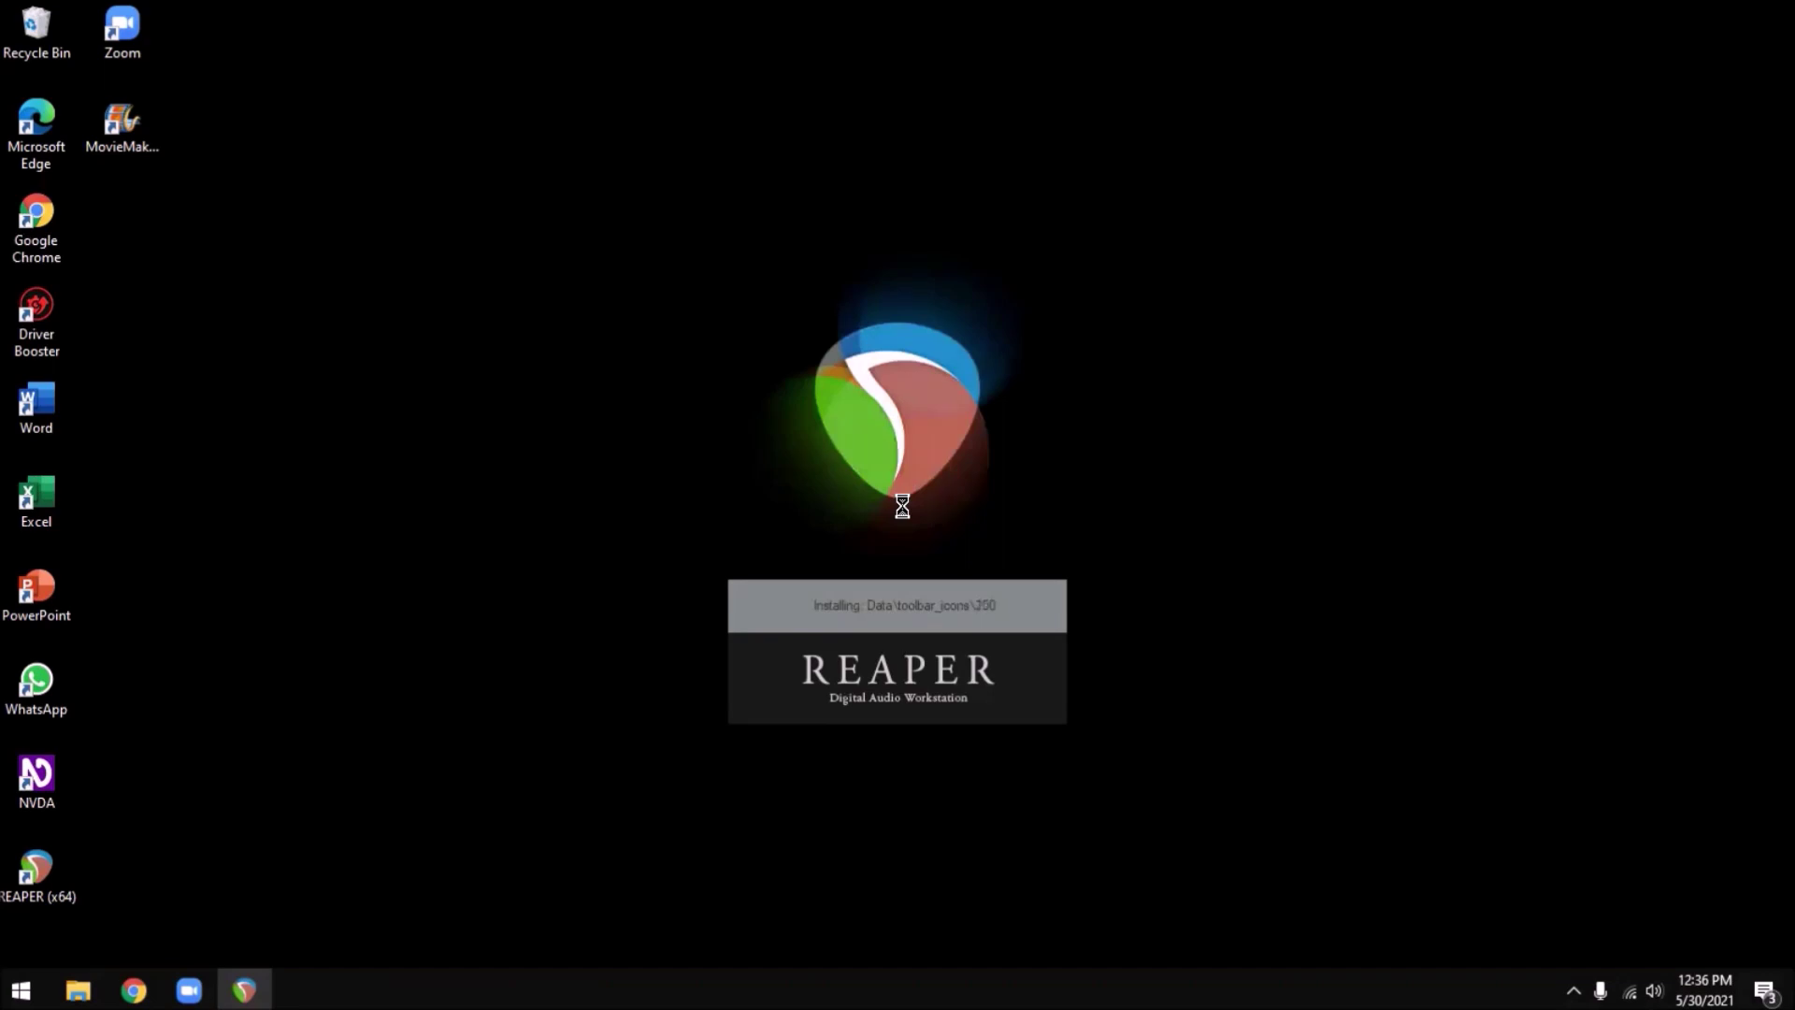
{"action": "key", "text": "alt+Tab"}
{"action": "key", "text": "alt+Tab"}
{"action": "key", "text": "alt+Tab"}
{"action": "key", "text": "alt+Tab"}
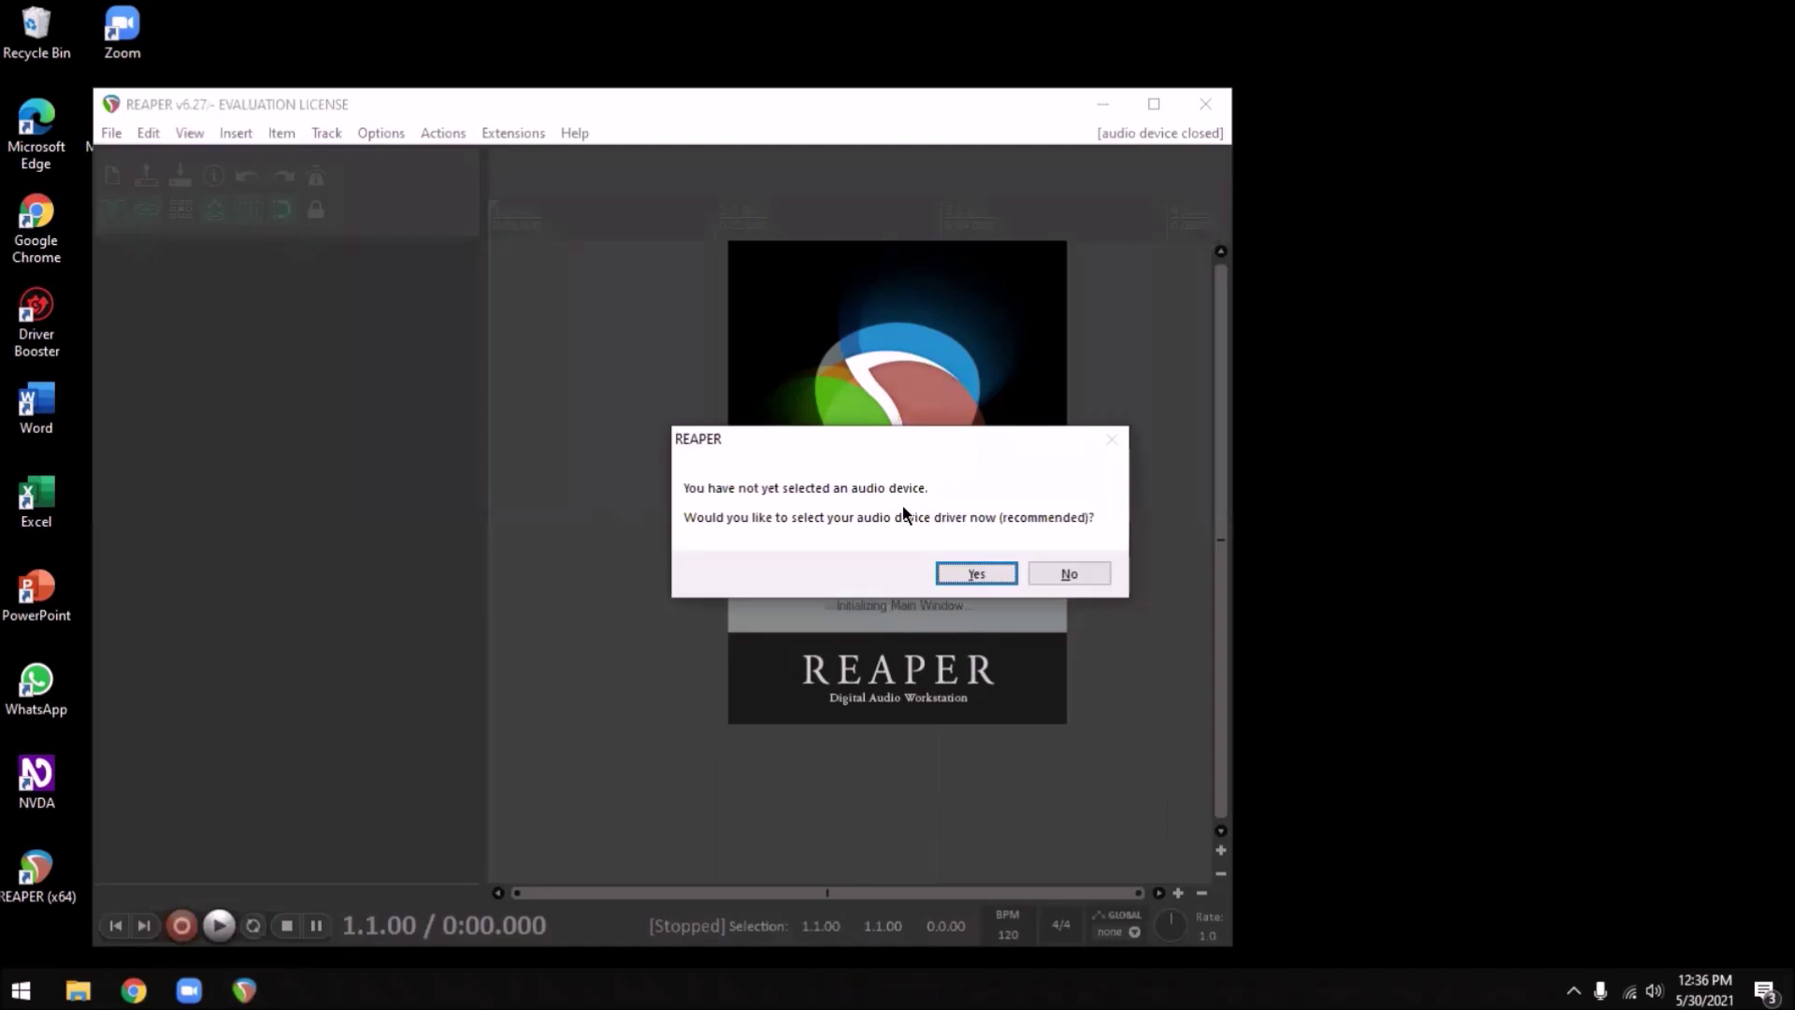
Step: Decline selecting an audio device driver at startup
{"action": "key", "text": "Tab"}
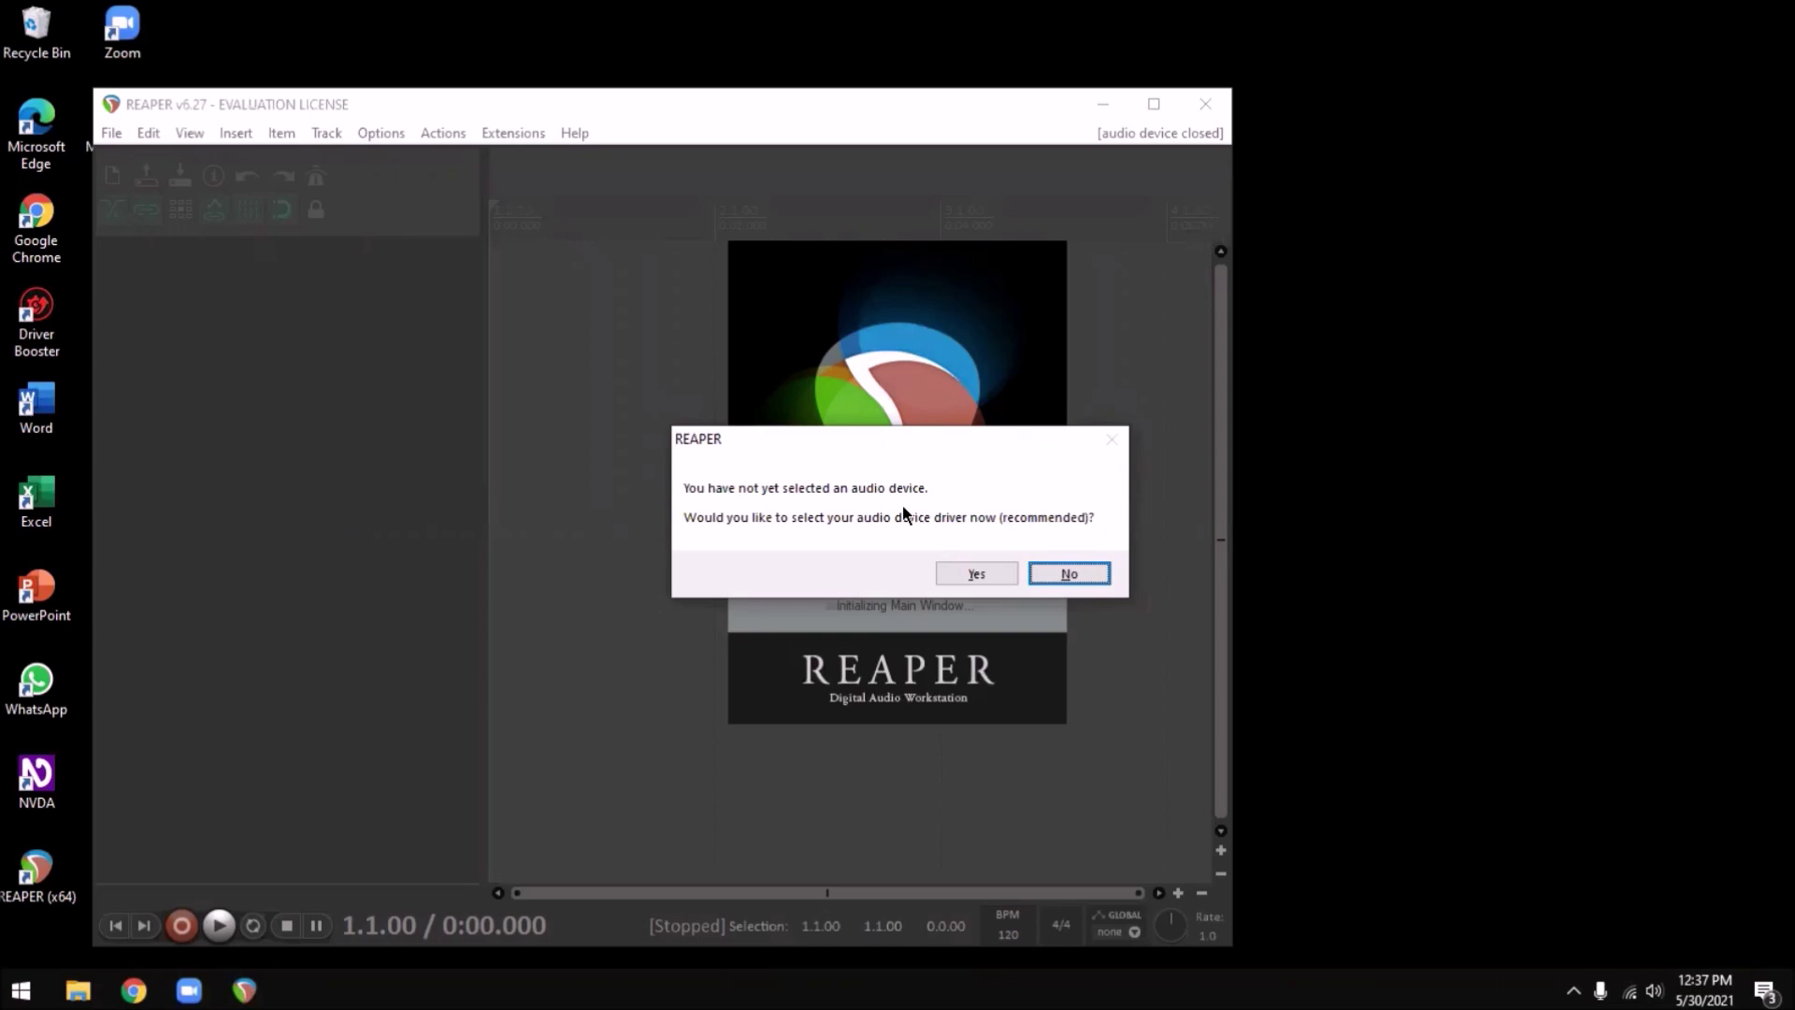
{"action": "key", "text": "Tab"}
{"action": "key", "text": "Tab"}
{"action": "key", "text": "Return"}
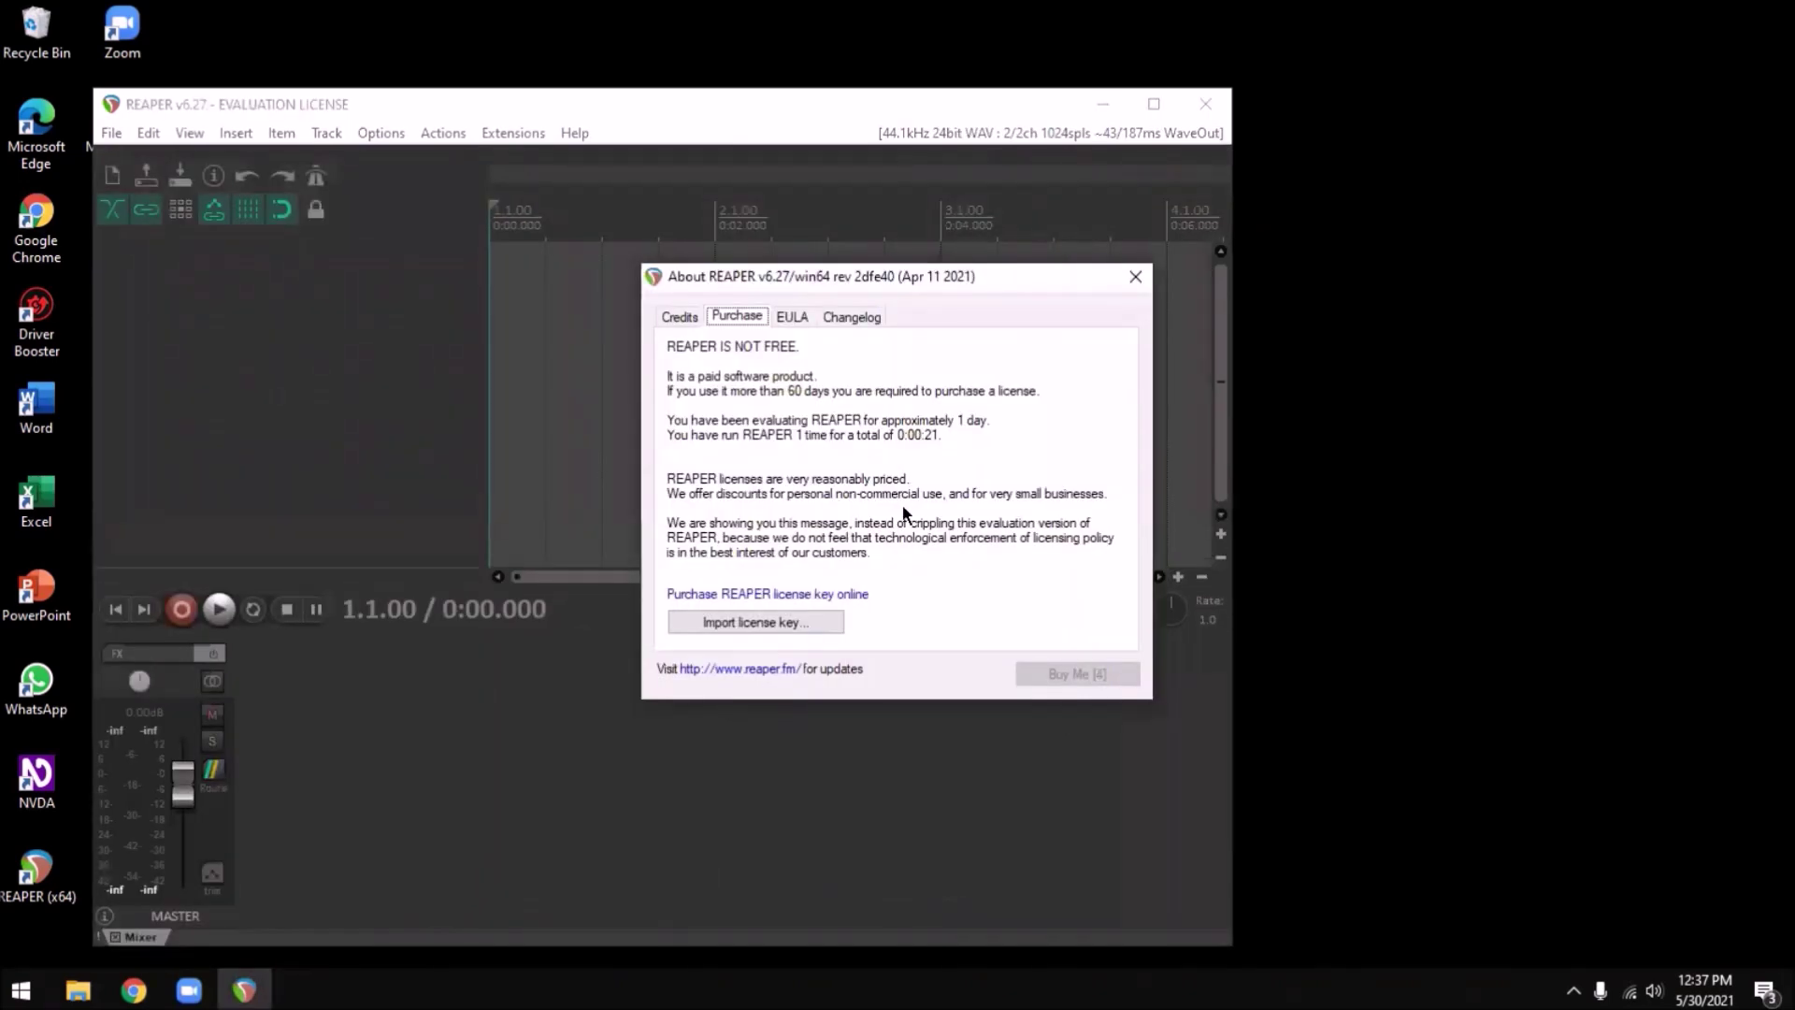
{"action": "key", "text": "Tab"}
{"action": "key", "text": "Tab"}
{"action": "key", "text": "Tab"}
{"action": "key", "text": "Tab"}
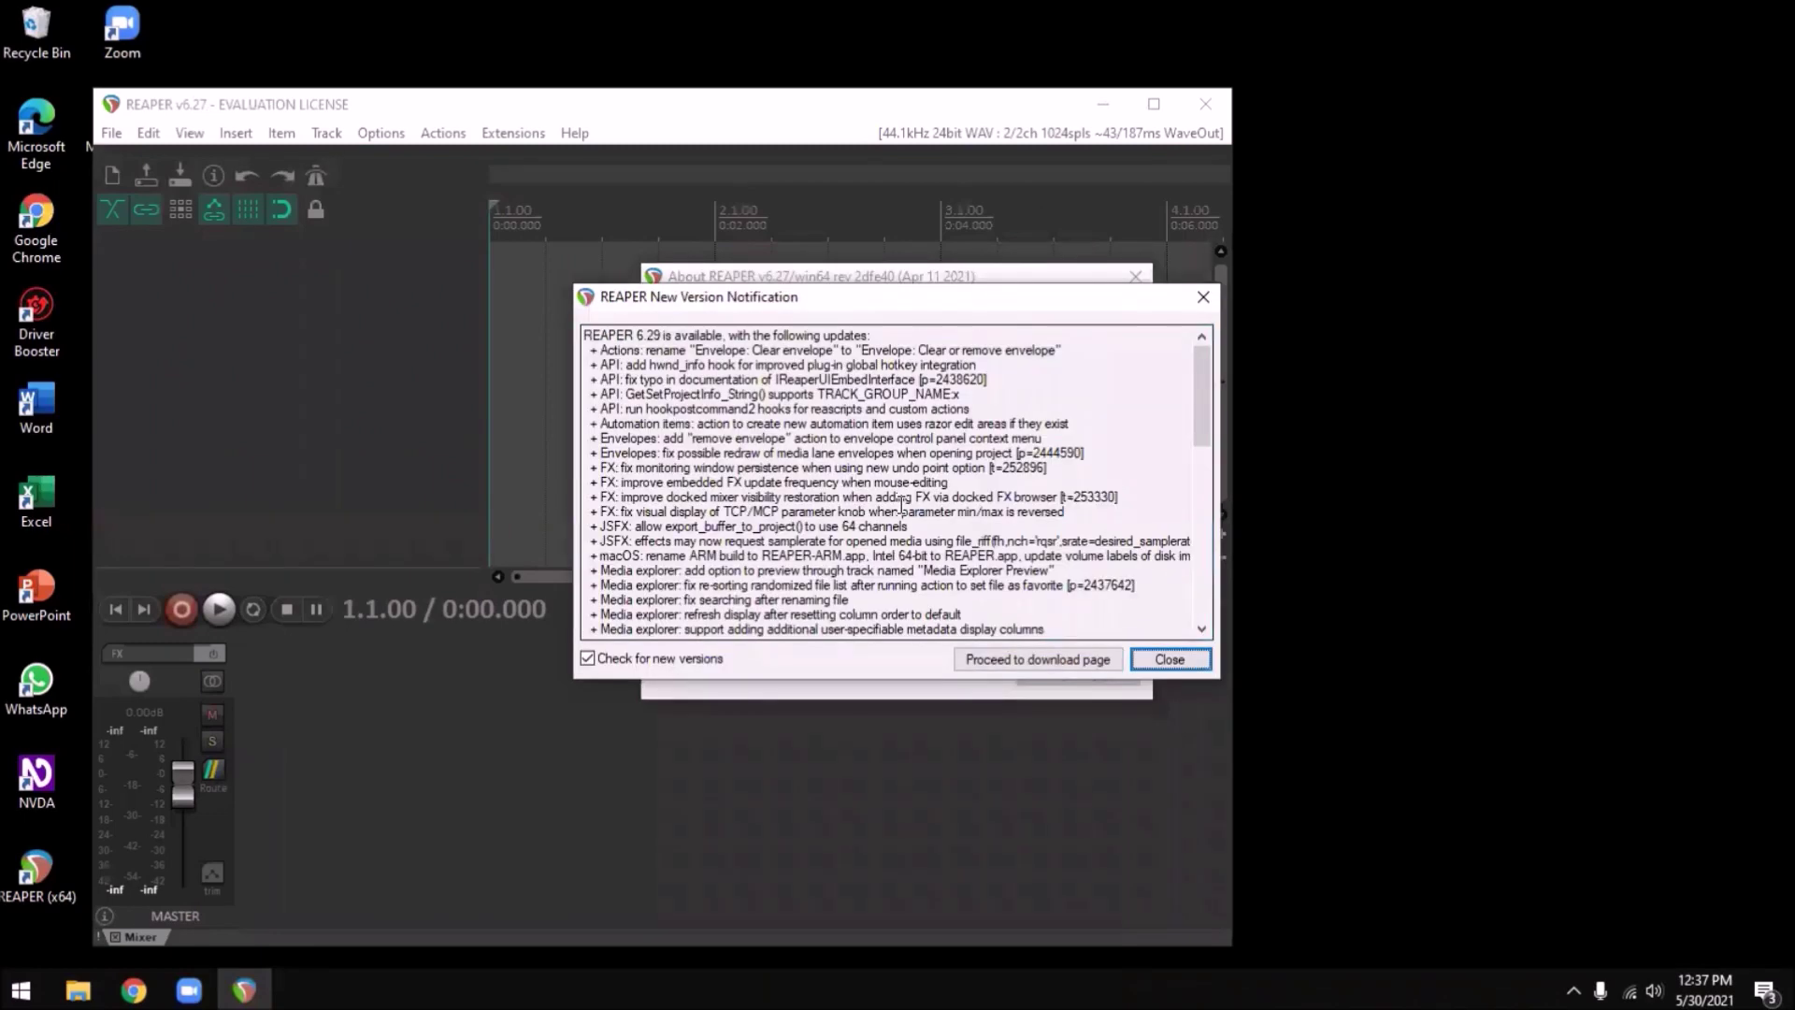
Step: Turn off checking for new versions and close the new version notification without going to the download page
{"action": "key", "text": "Tab"}
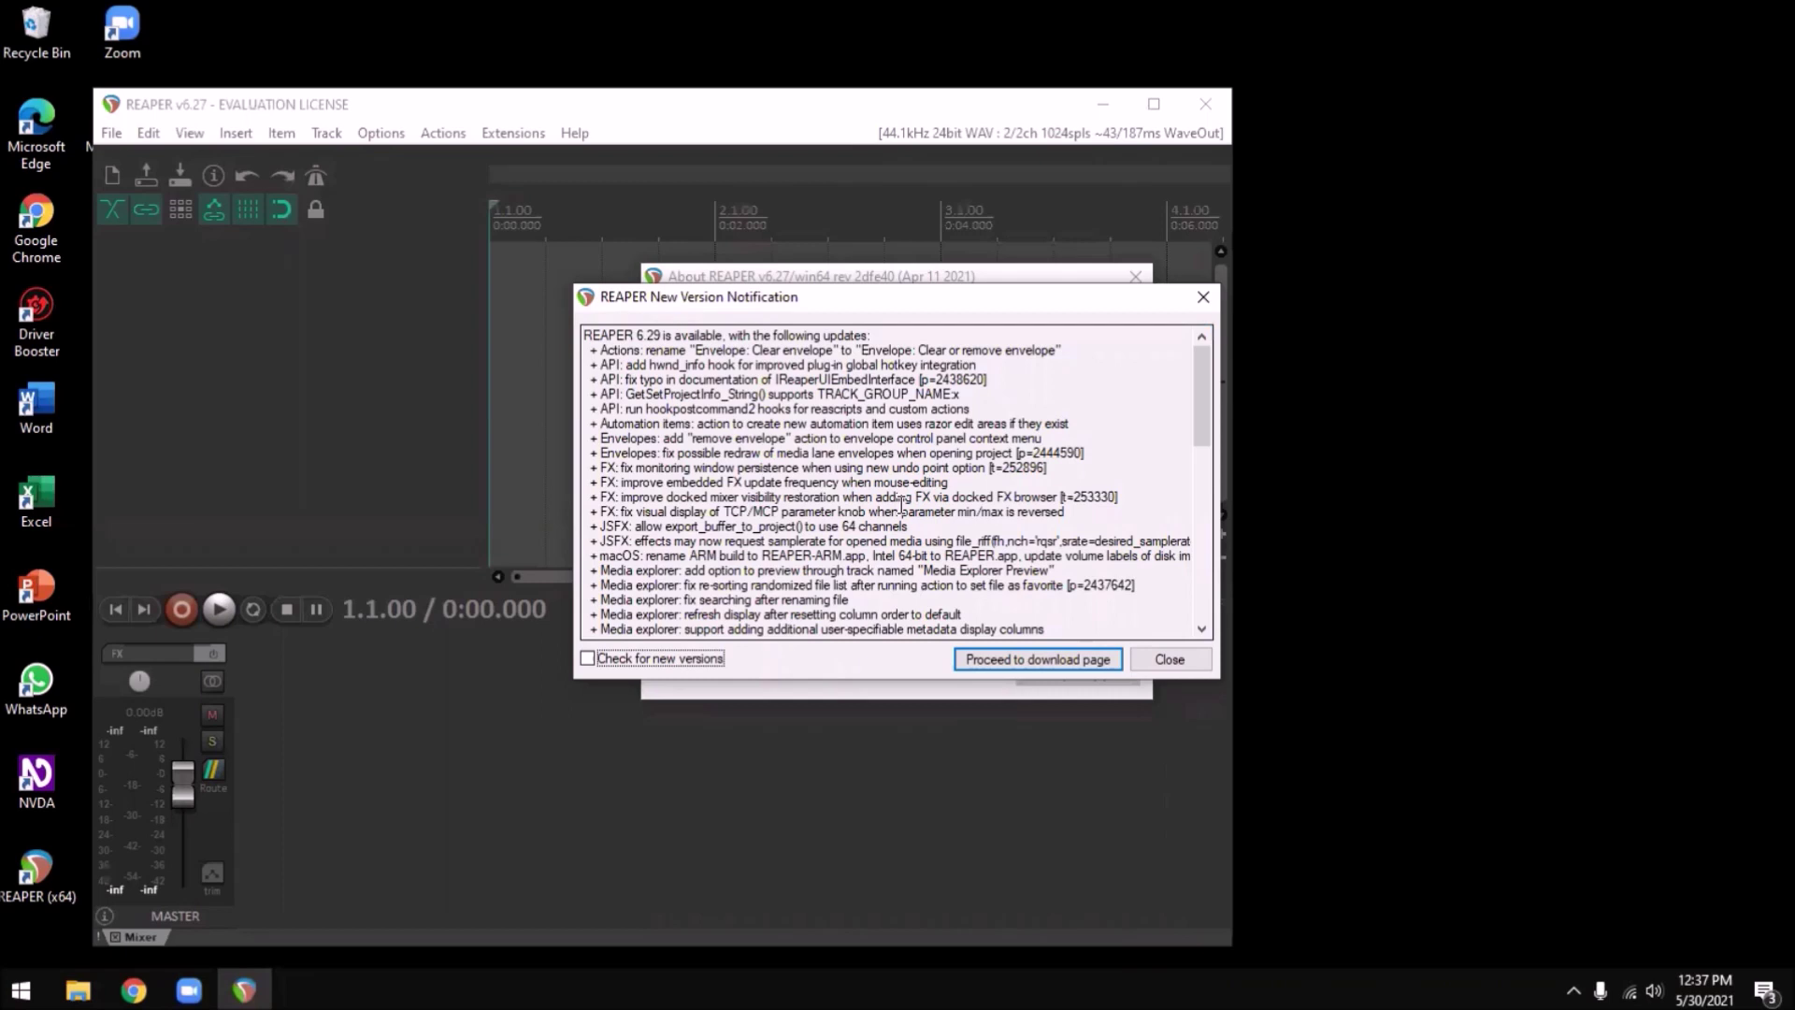
{"action": "key", "text": "Tab"}
{"action": "key", "text": "Tab"}
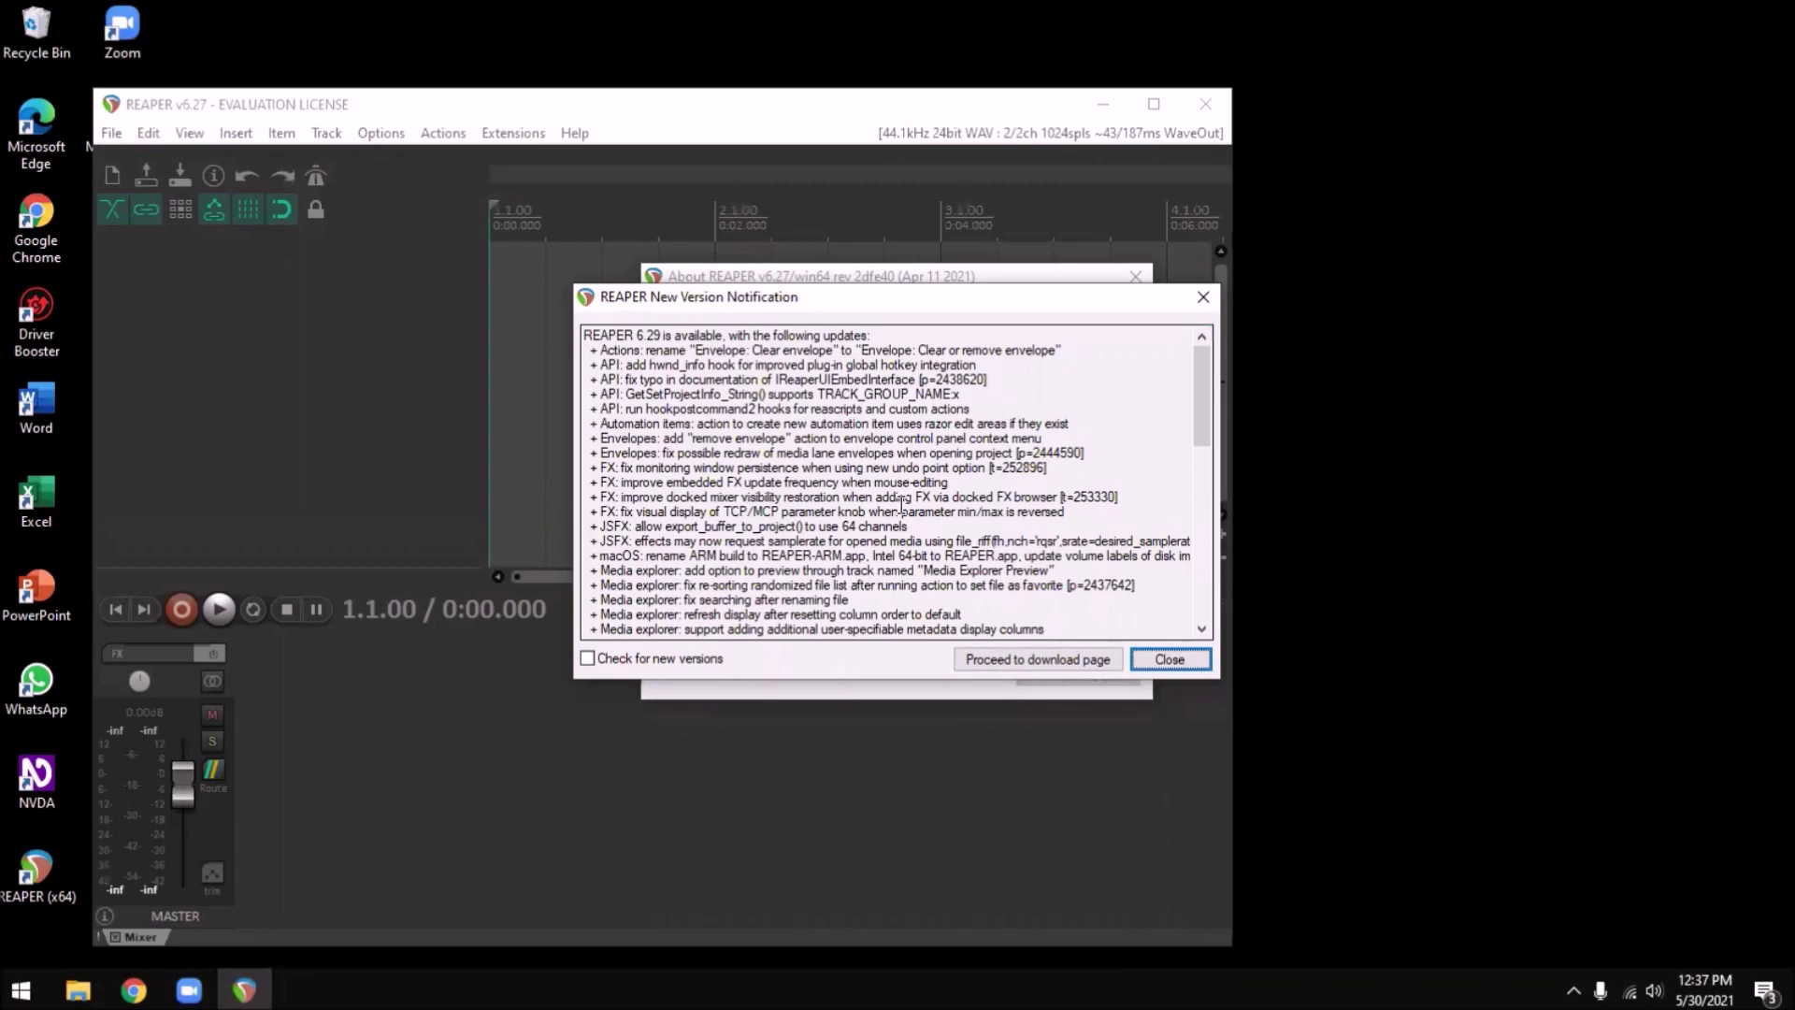
{"action": "key", "text": "Return"}
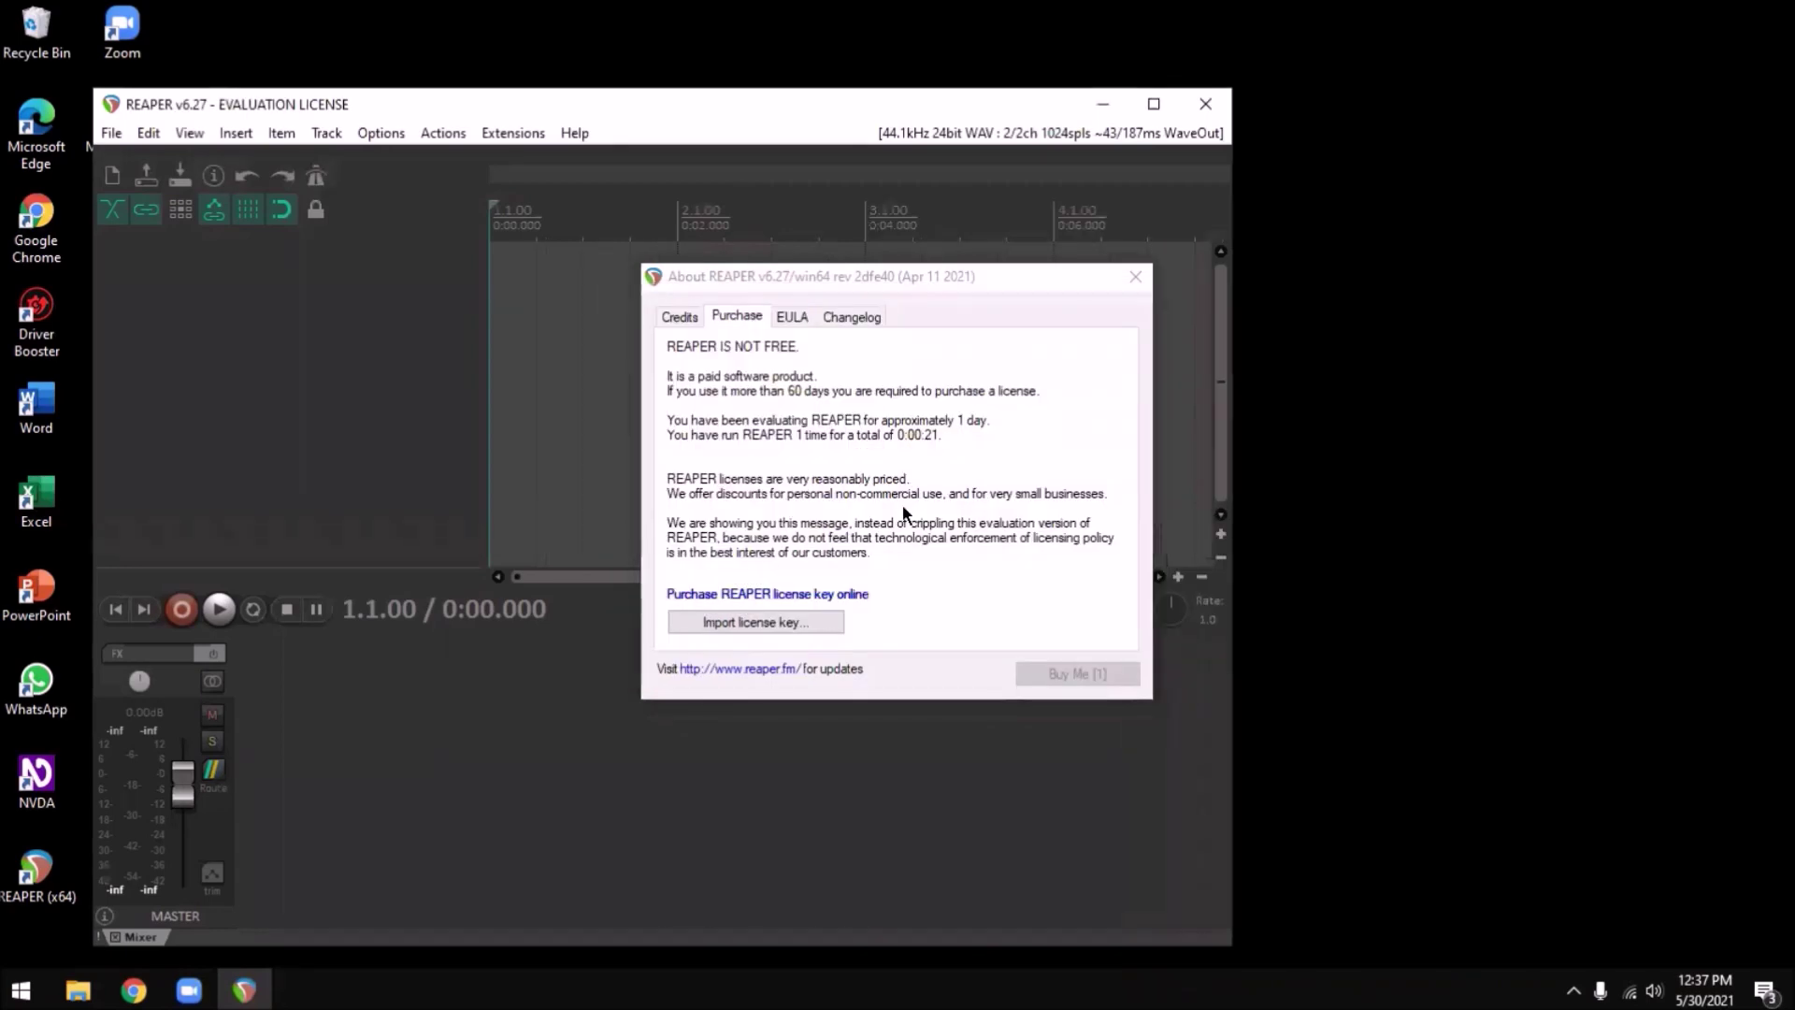